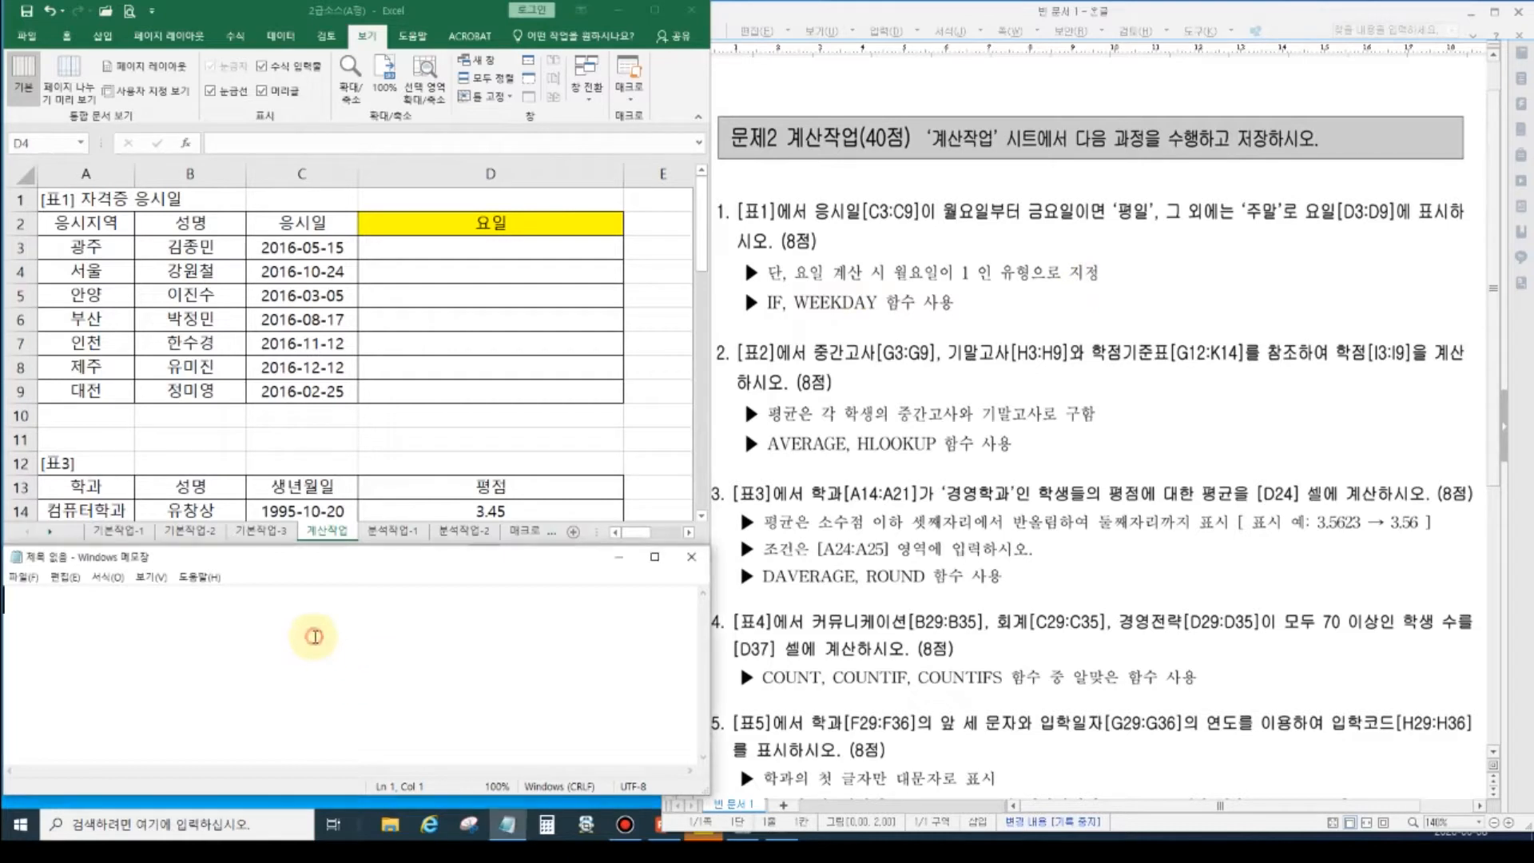
# - Write the function syntax =weekday(날짜,유형) as the first line of the blank Notepad note
pyautogui.write('=')
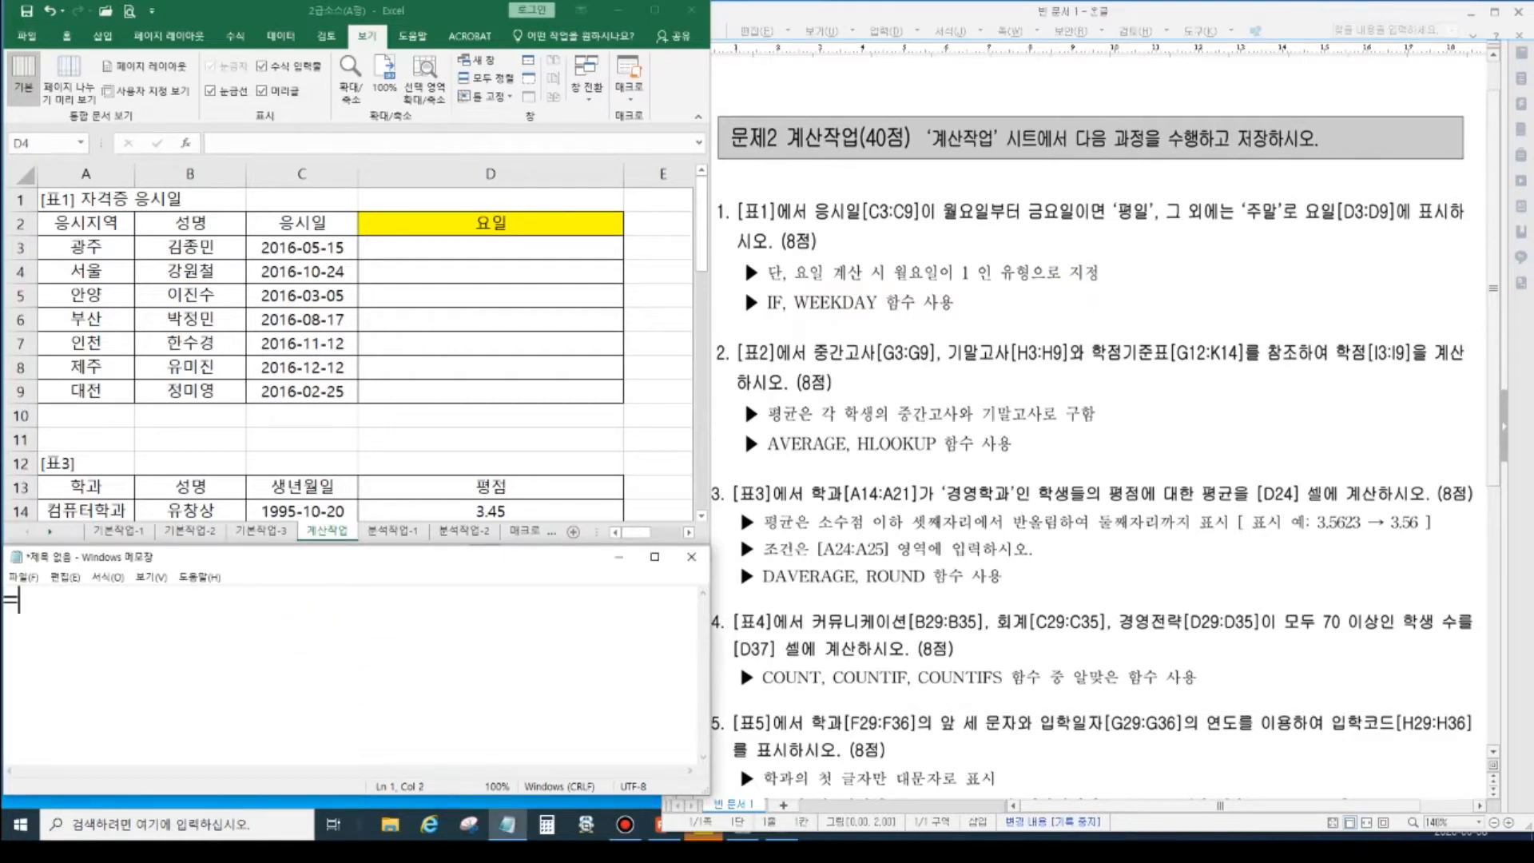
pyautogui.write('weekday(')
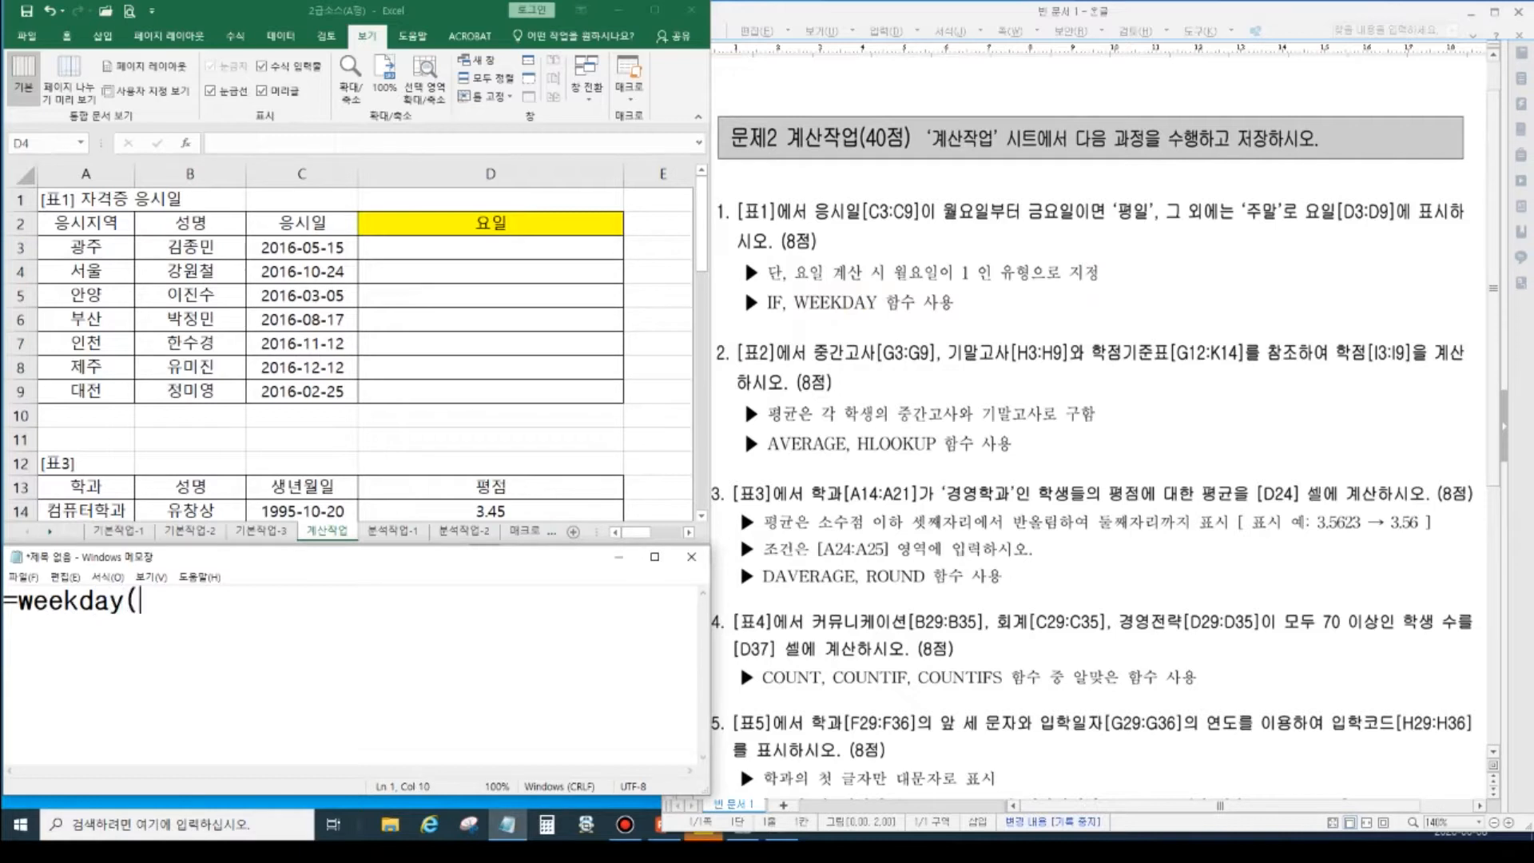
pyautogui.write('날짜,')
pyautogui.write('유형)')
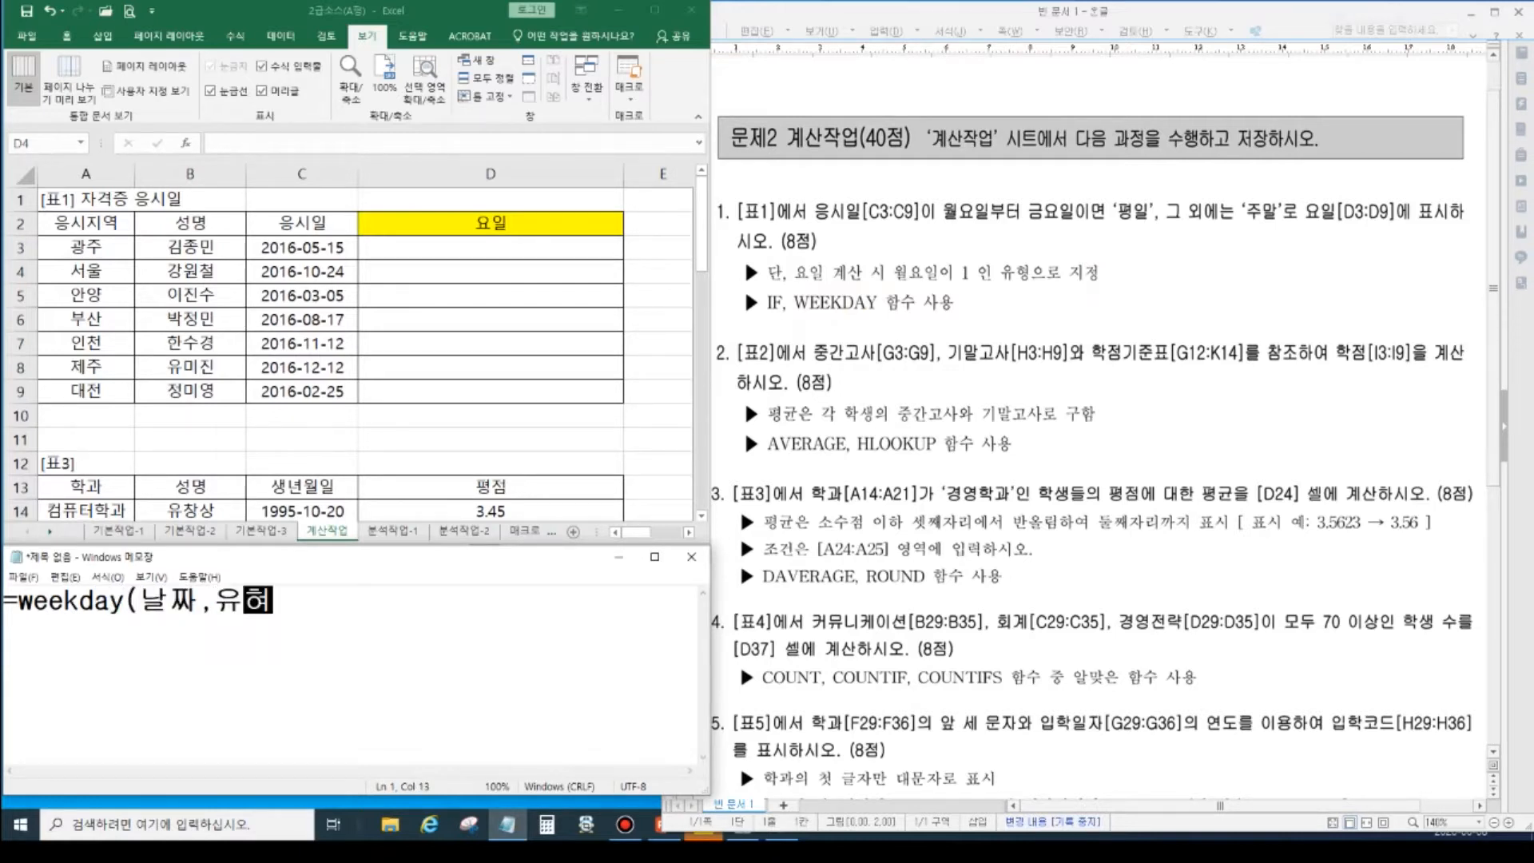
# - Add two note lines on the type argument: "유형 일요일부터 시작할시는 유형 1" and, indented beneath, "월요일부터 시작할시는 유형 2"
pyautogui.write('유형 ㅇ')
pyautogui.write('일요일')
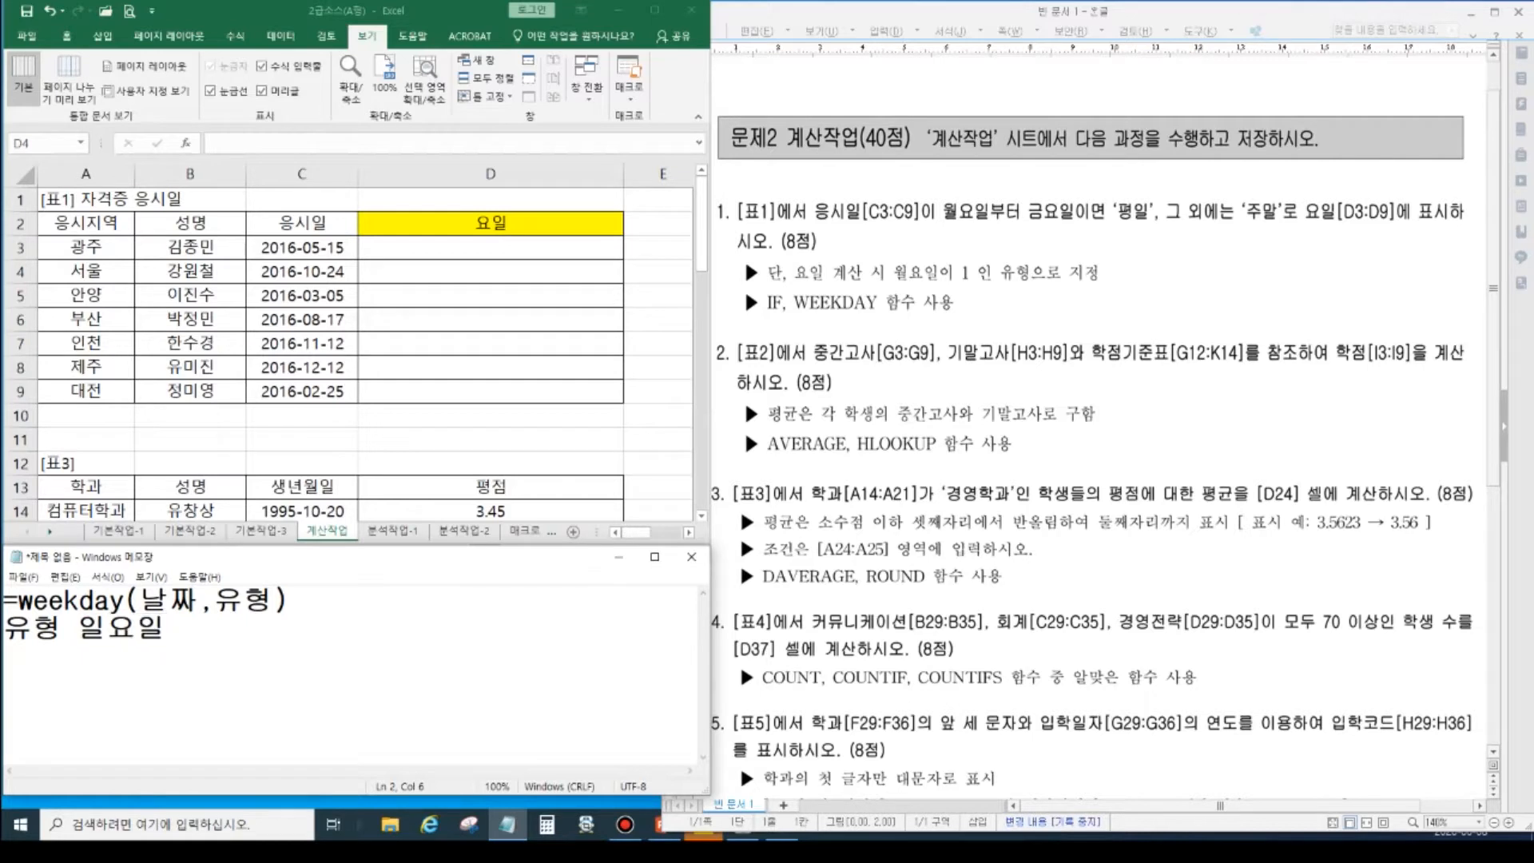
pyautogui.write(' 1')
pyautogui.press('Left')
pyautogui.press('Left')
pyautogui.write('부터 시자작할시')
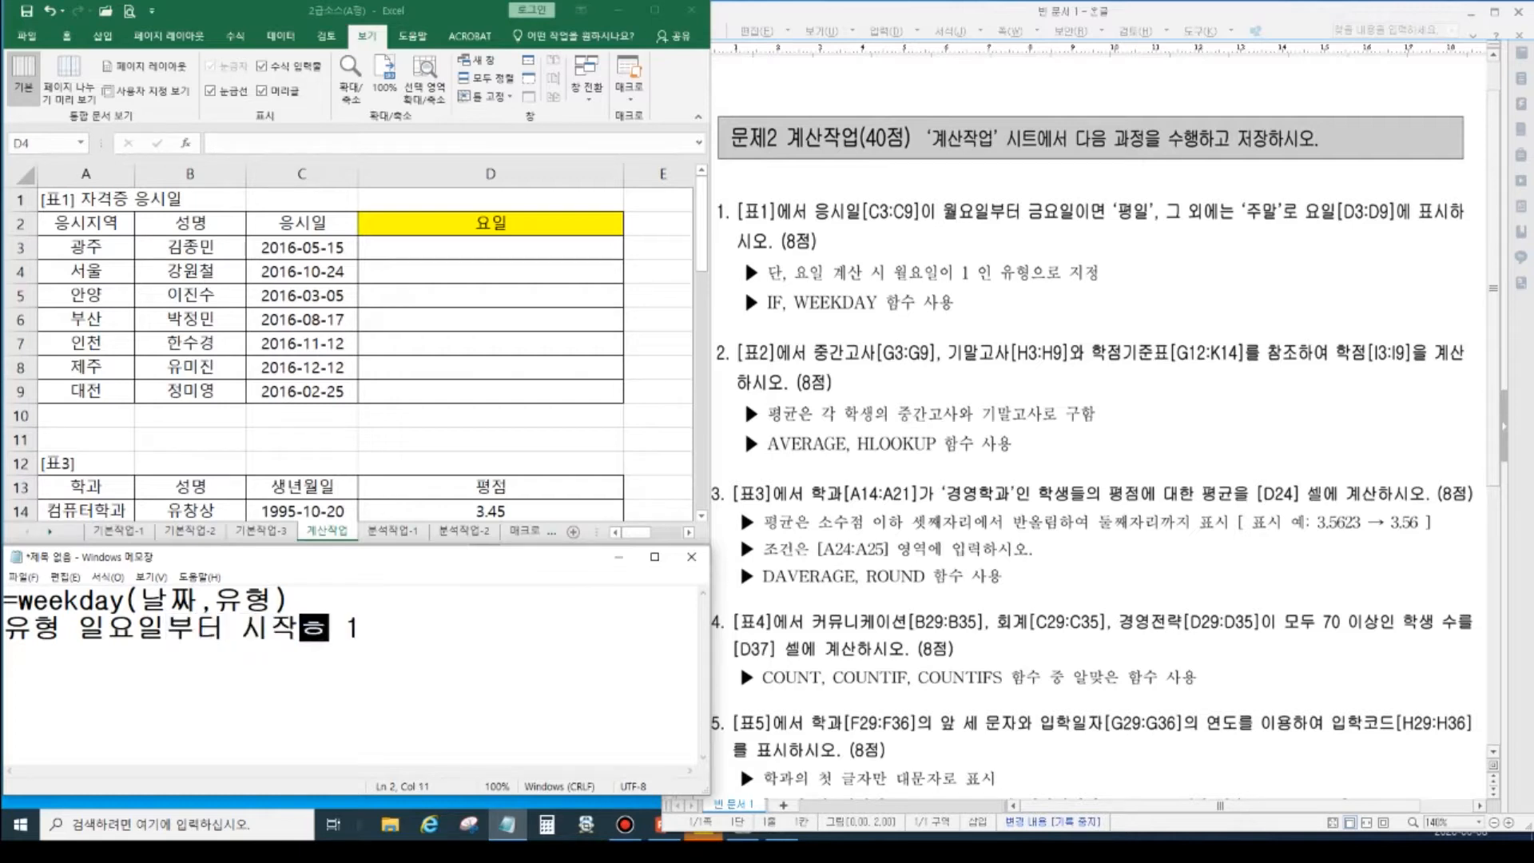
pyautogui.write('는 유형')
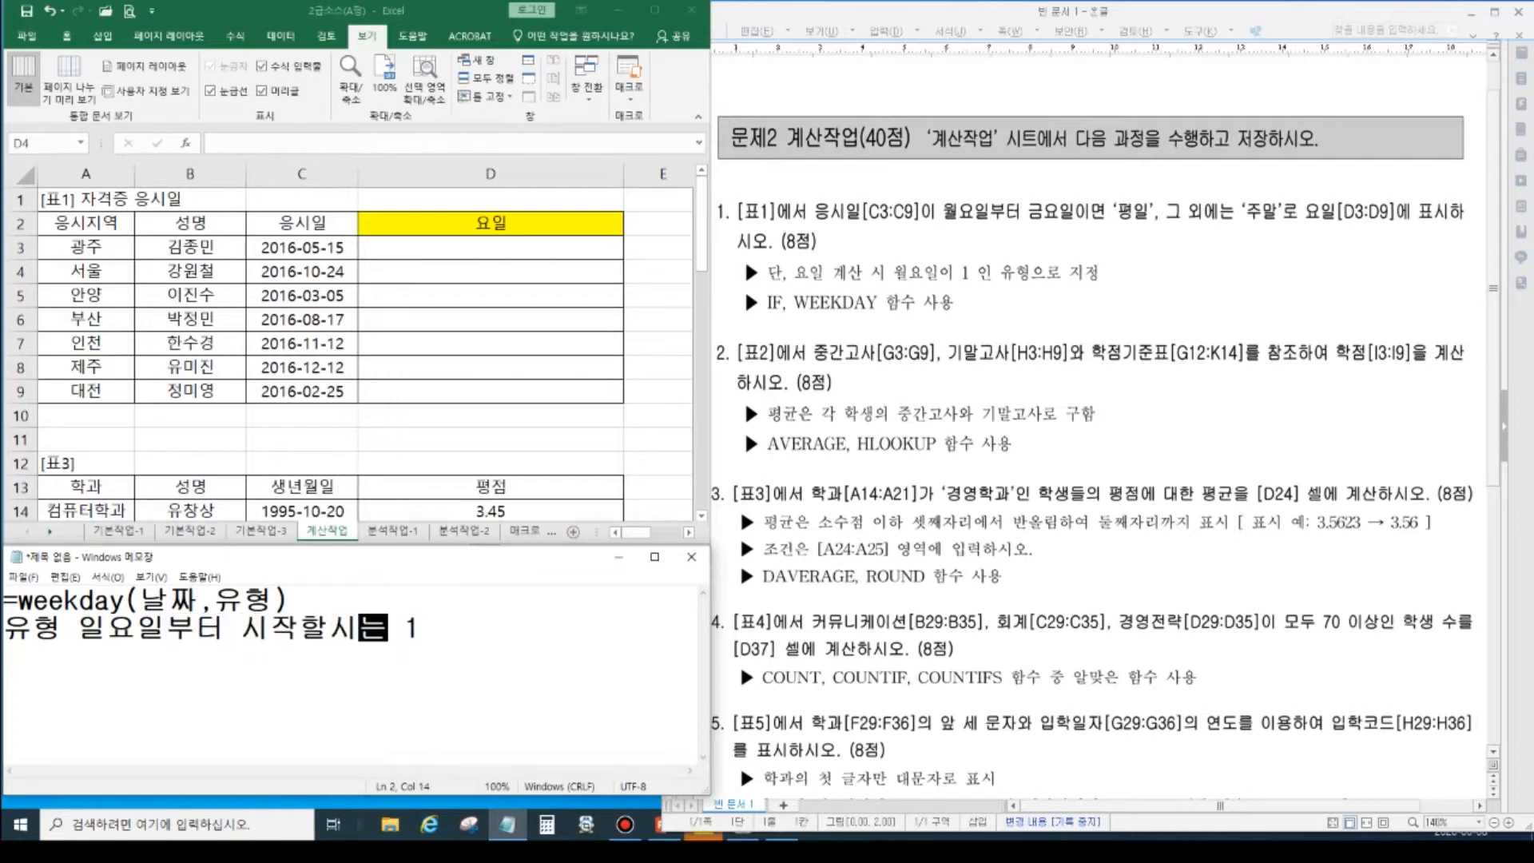
pyautogui.write(' 1')
pyautogui.press('Return')
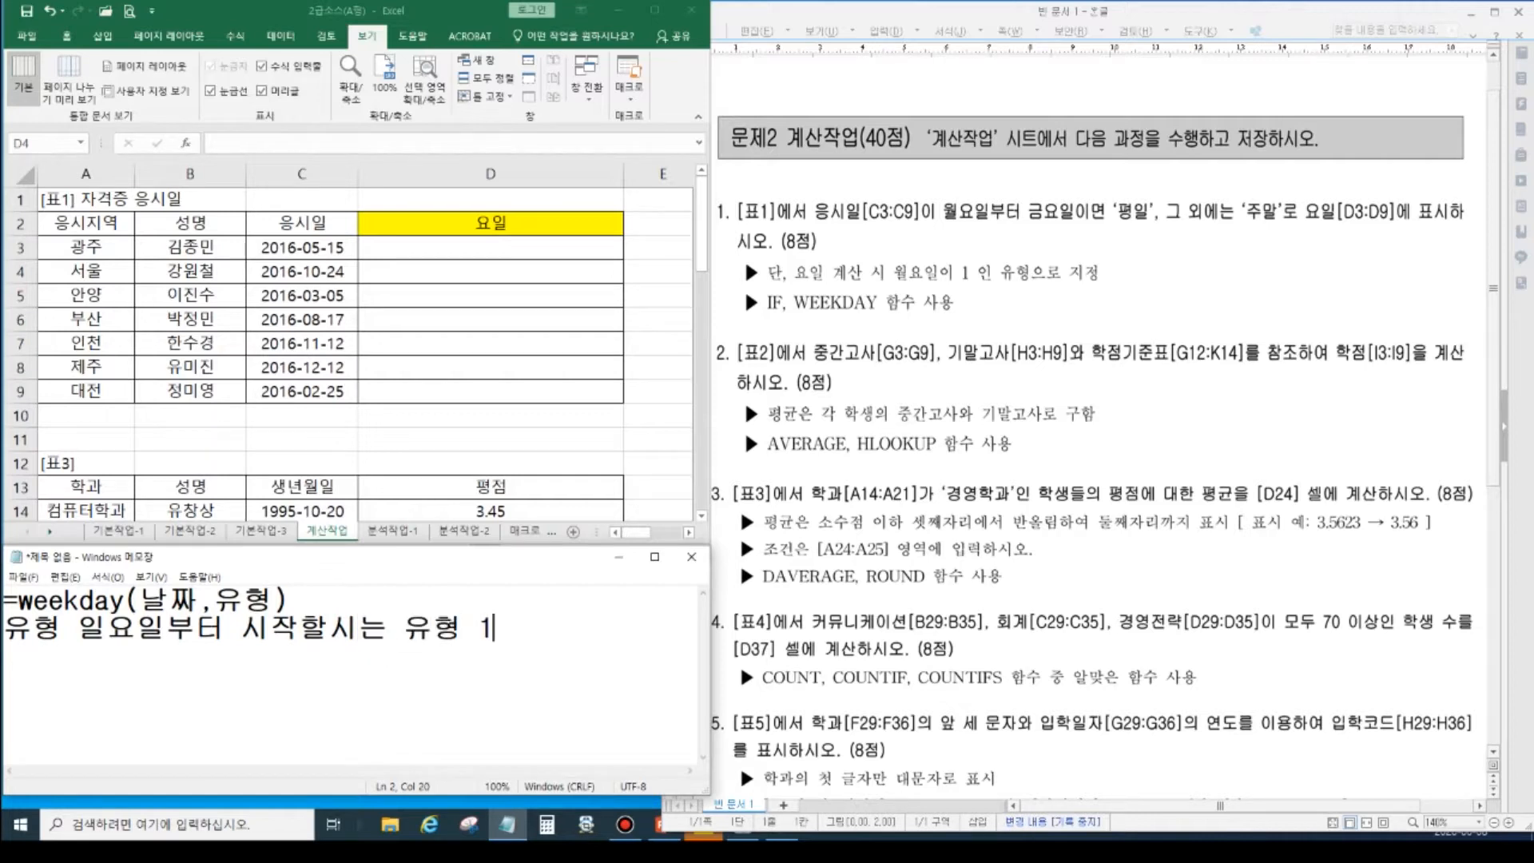
pyautogui.write('월요일부터 ')
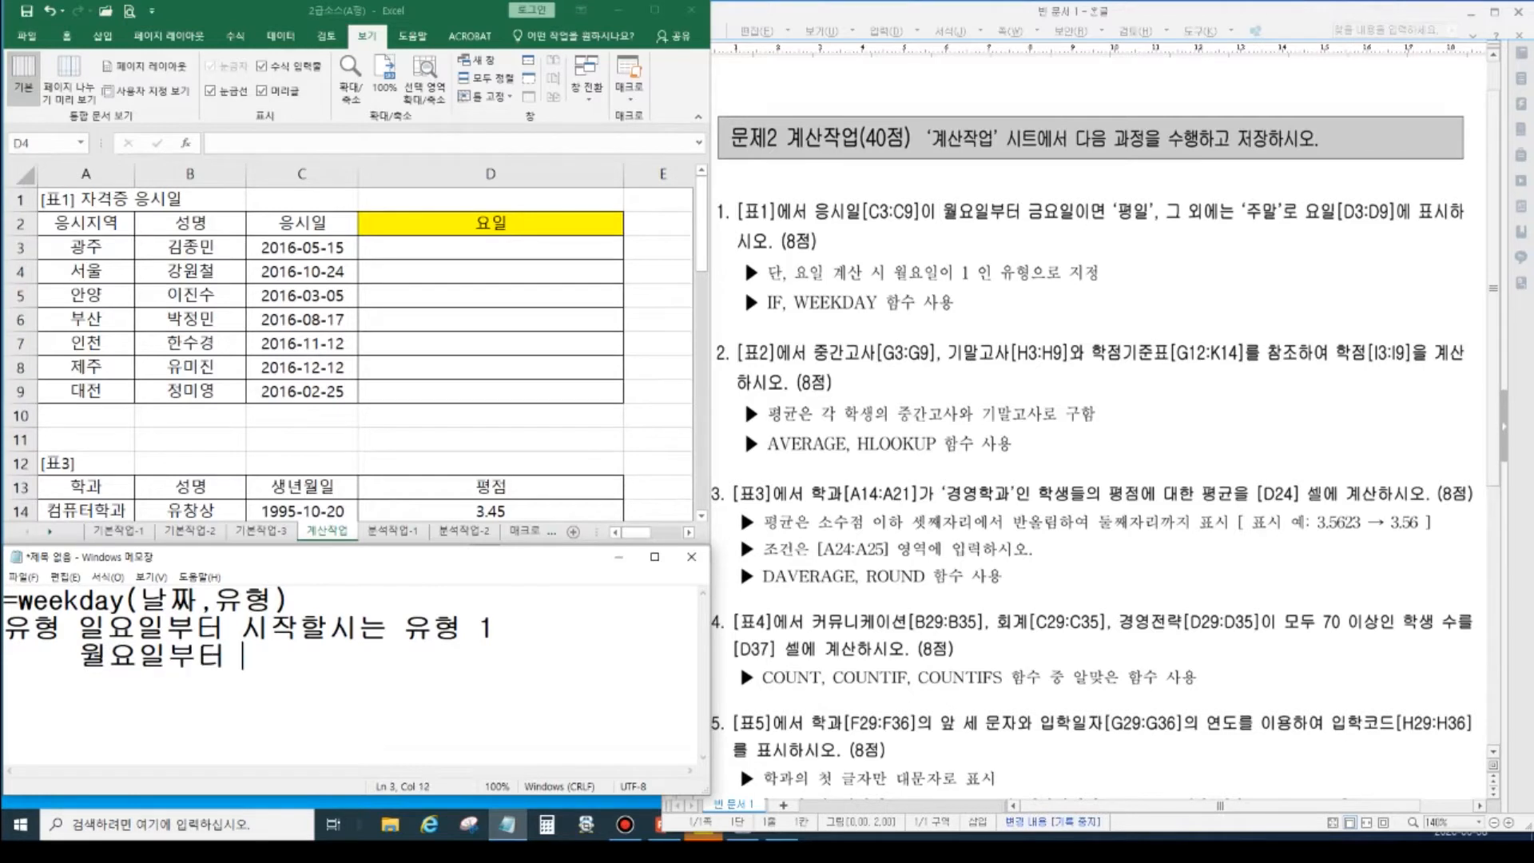
pyautogui.write('시작할시는 유형 2')
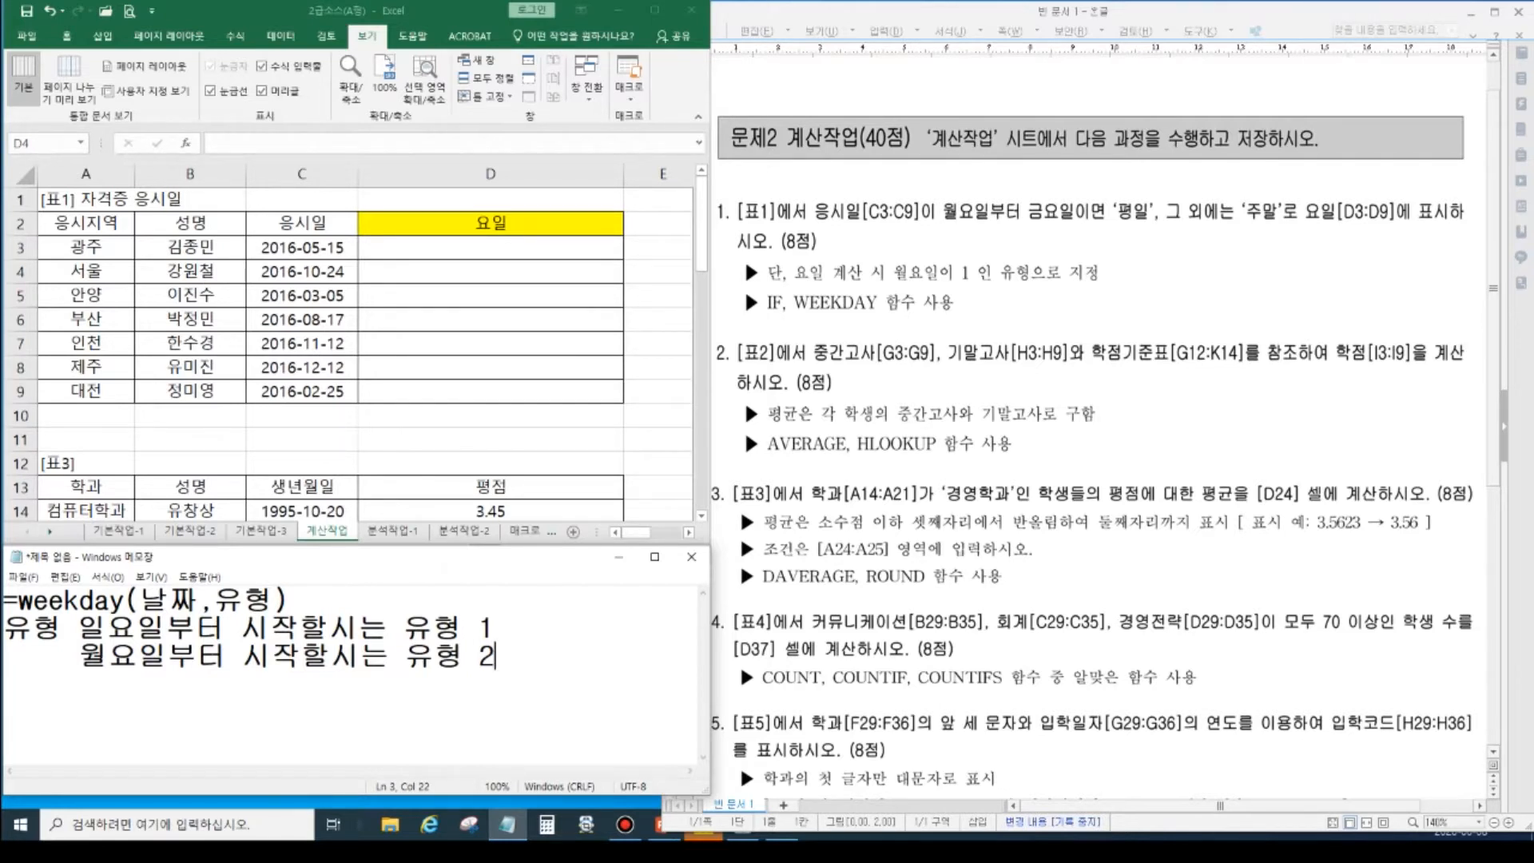
# - Switch to Excel and enter =WEEKDAY(C3,2) in cell D3 of the 요일 column
pyautogui.click(444, 245)
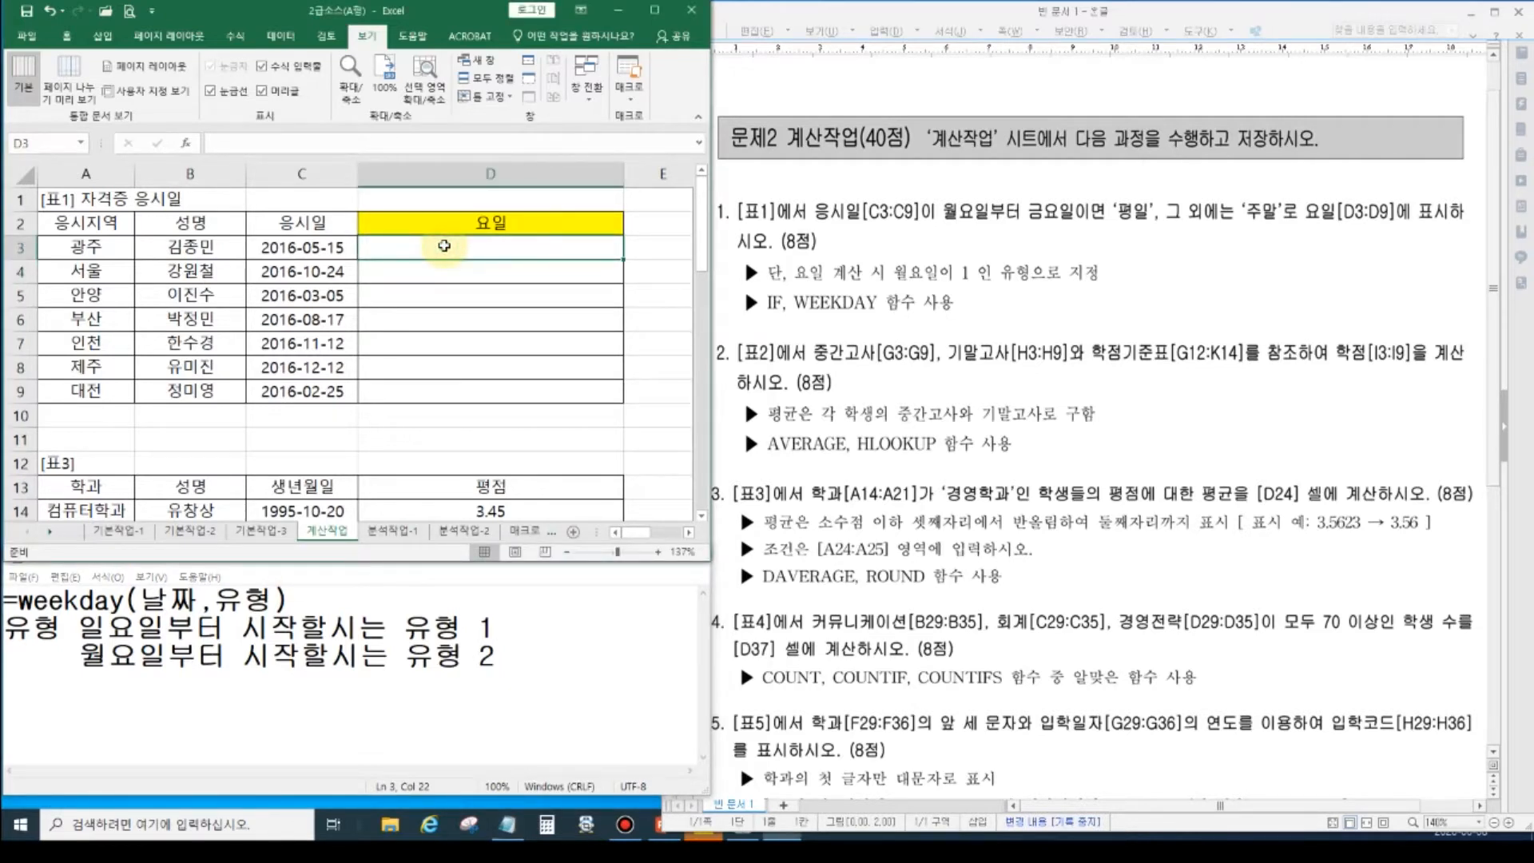
pyautogui.write('=week')
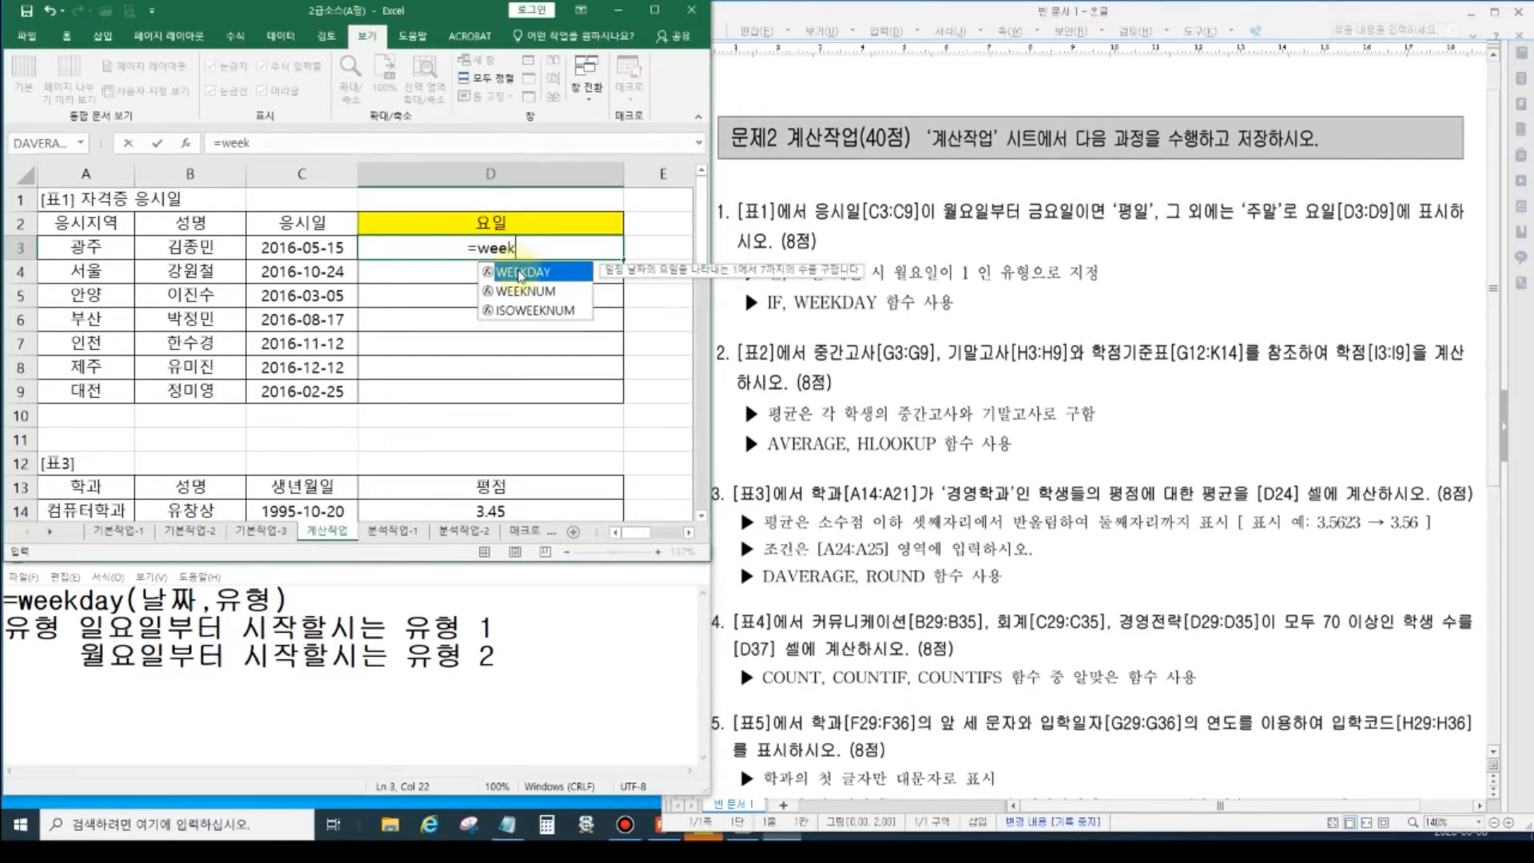
pyautogui.doubleClick(522, 272)
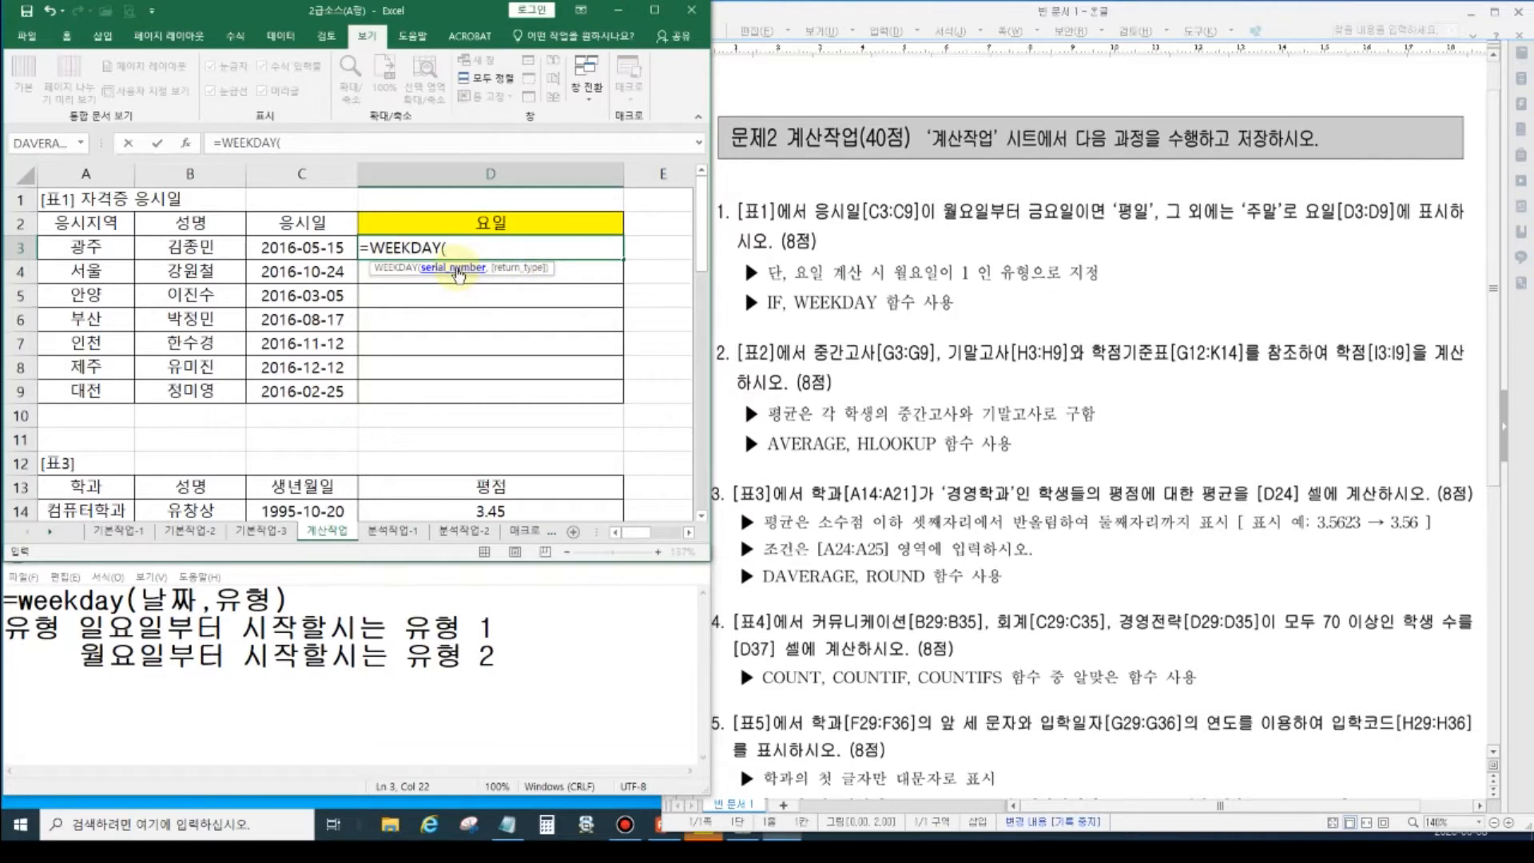
pyautogui.click(320, 249)
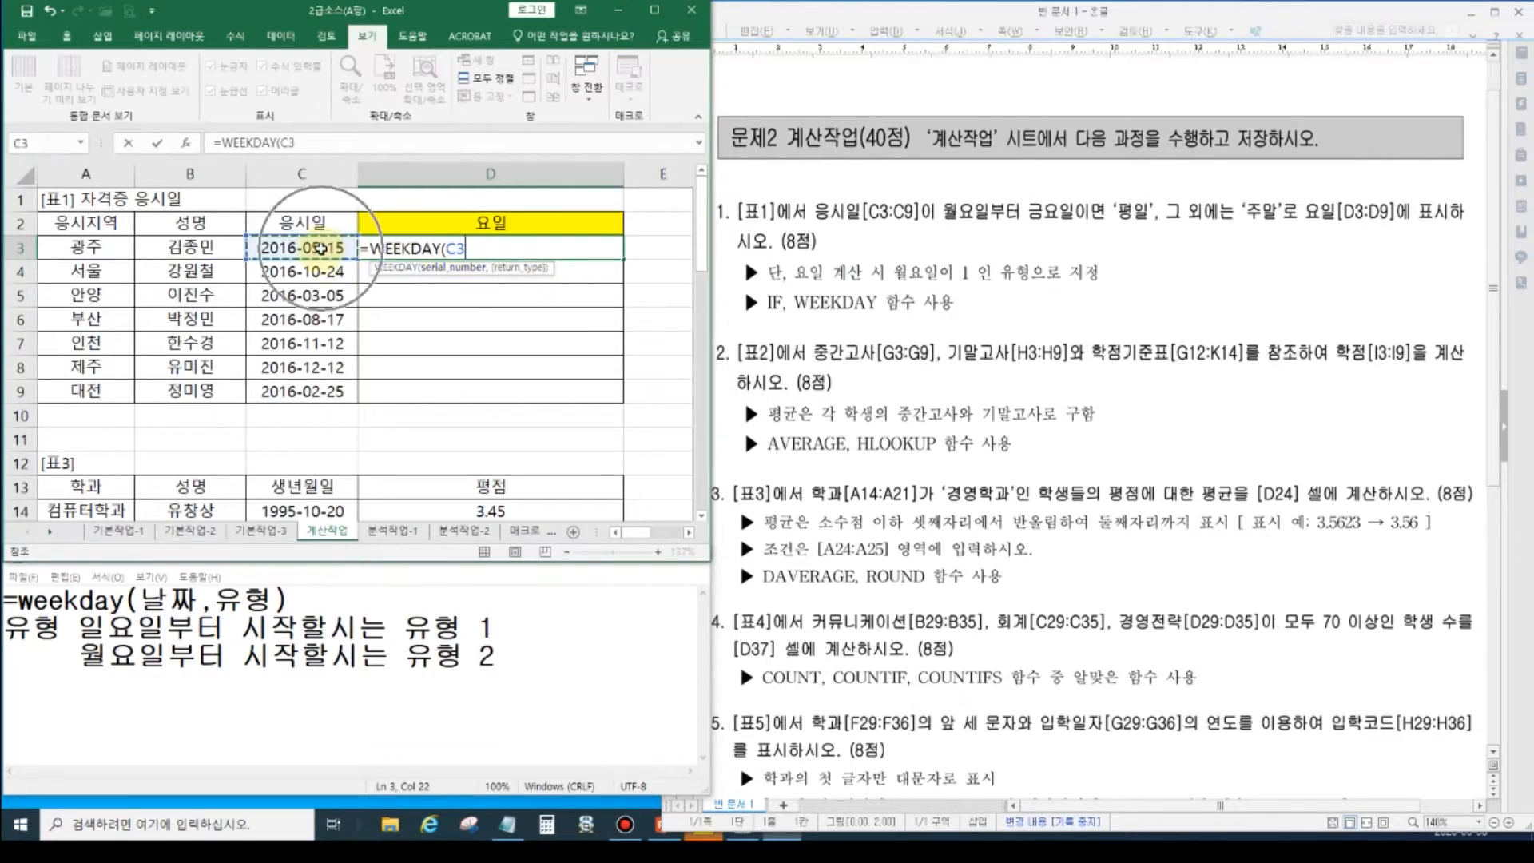
pyautogui.write(',')
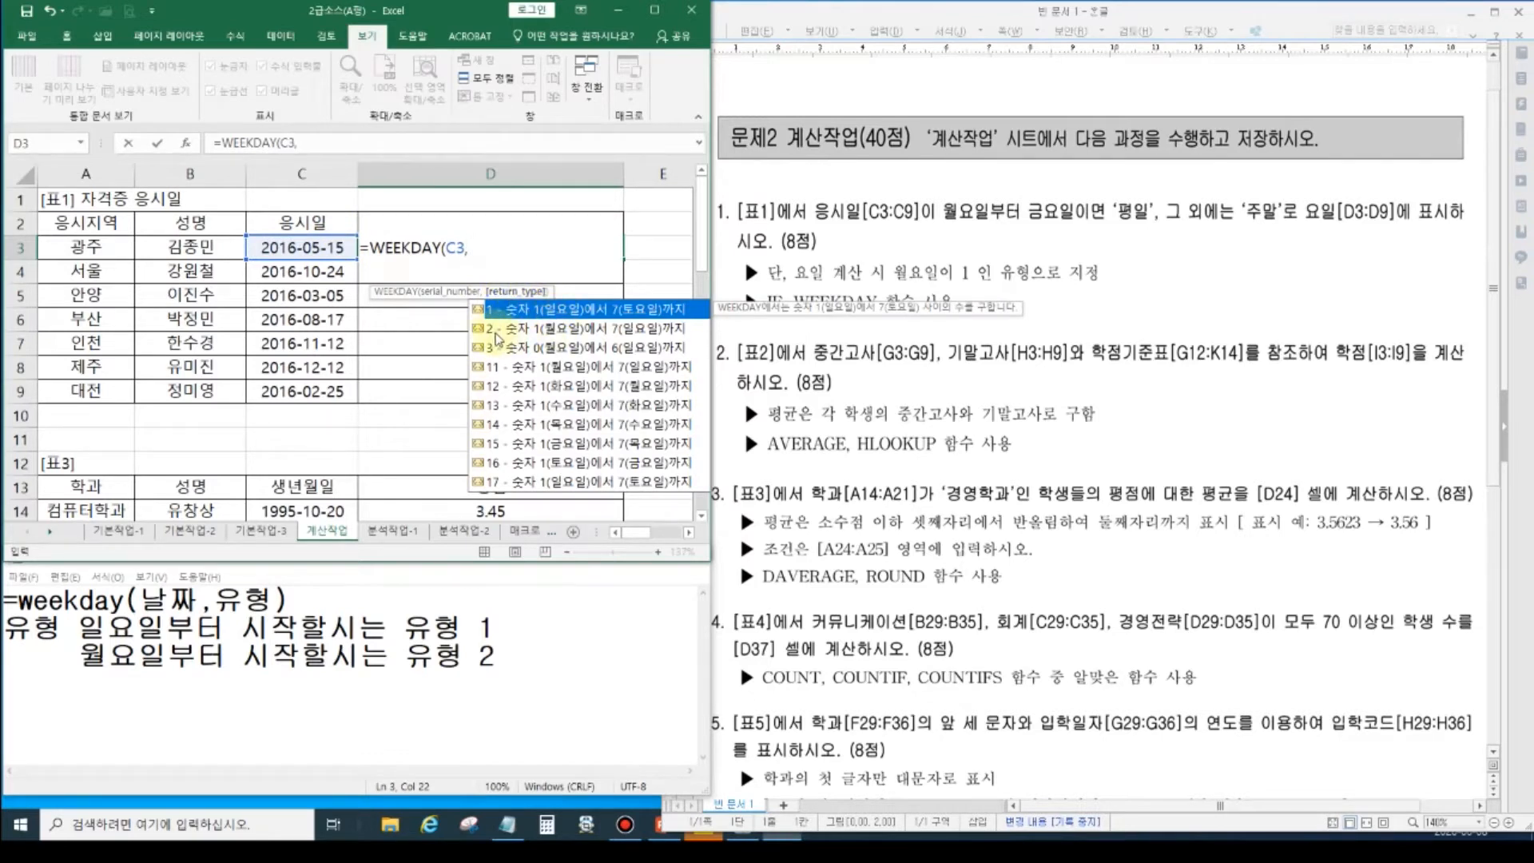
pyautogui.doubleClick(495, 329)
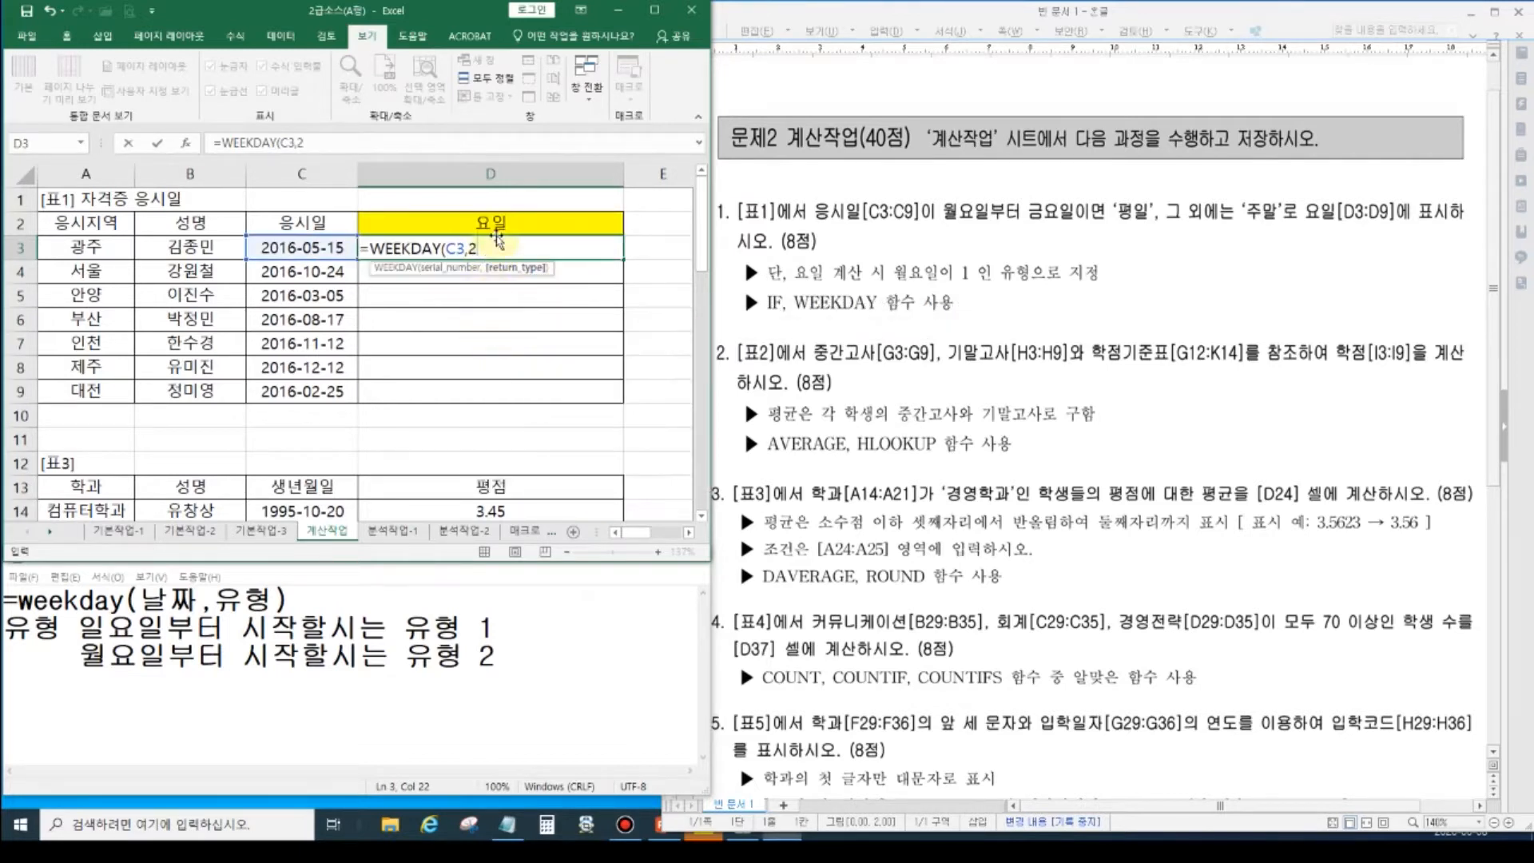
pyautogui.write(')')
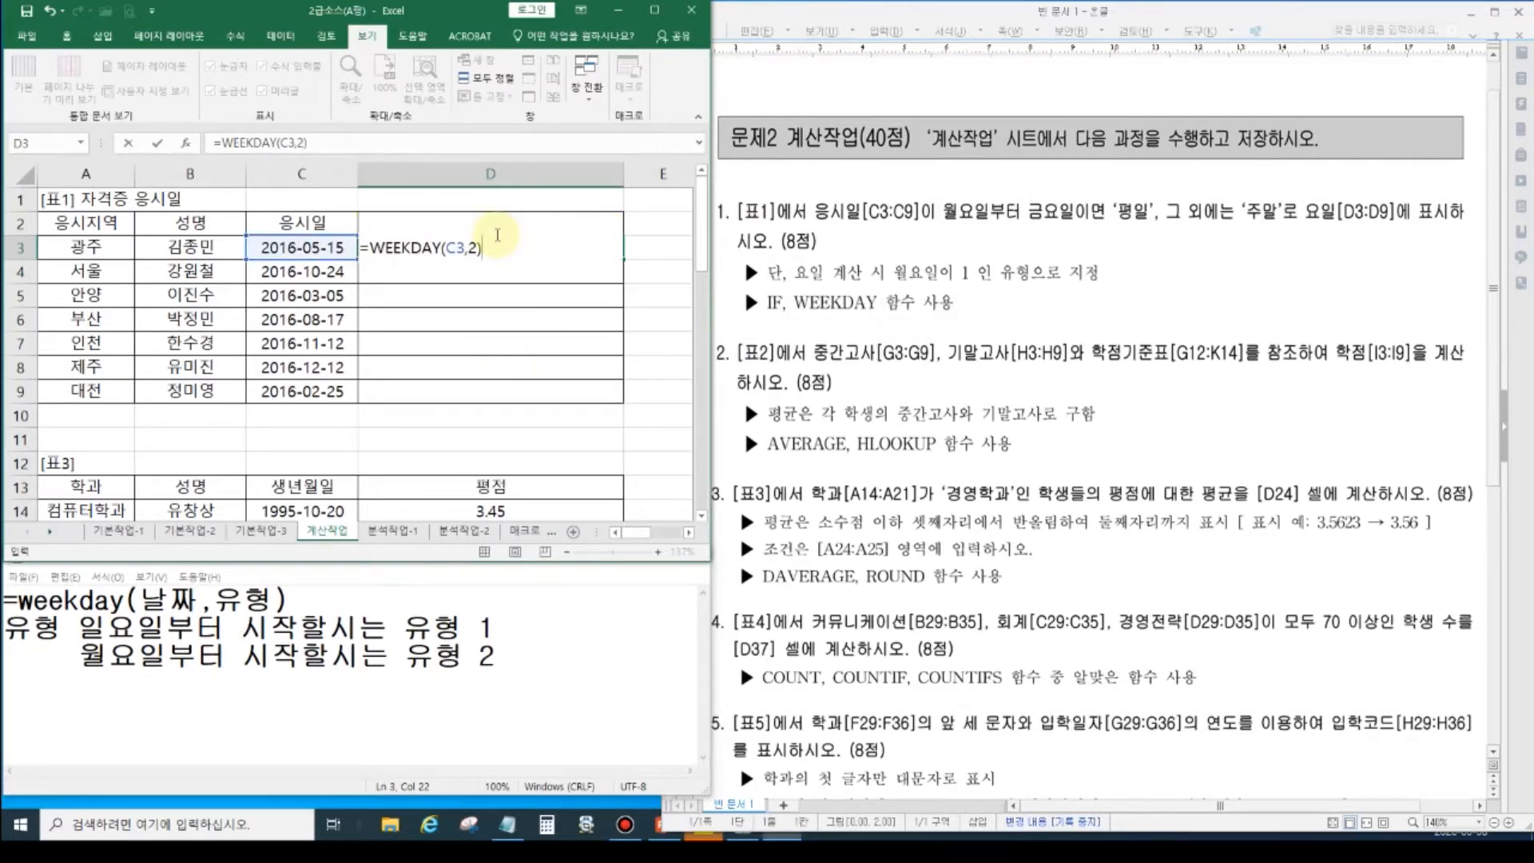
pyautogui.press('Return')
pyautogui.click(493, 245)
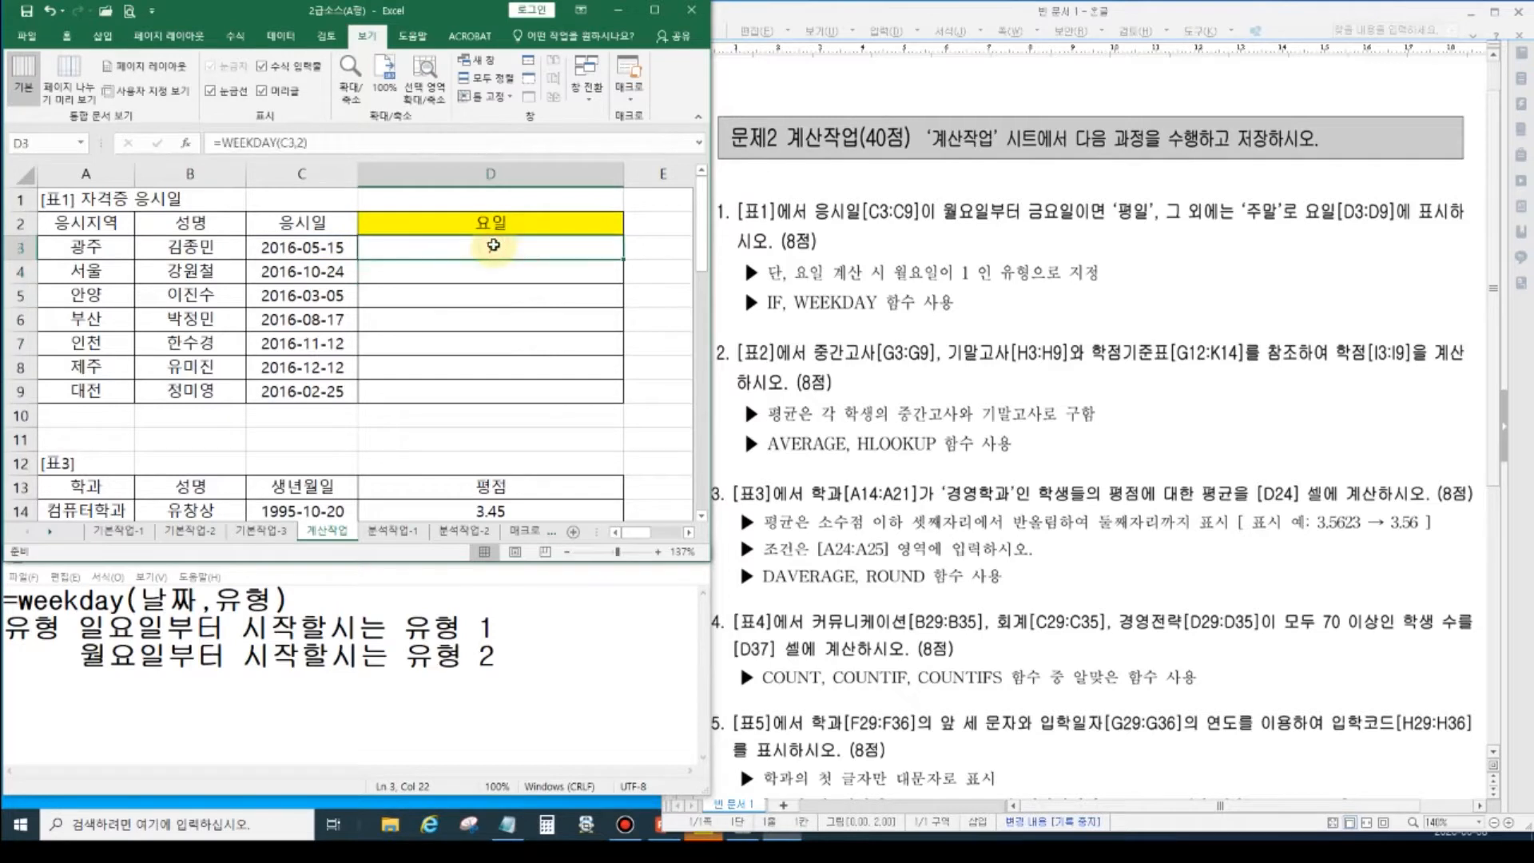
# - In Notepad, add a row of weekdays 월 화 수 목 금 토 일 with the numbers 1 to 7 beneath them
pyautogui.click(523, 666)
pyautogui.press('Return')
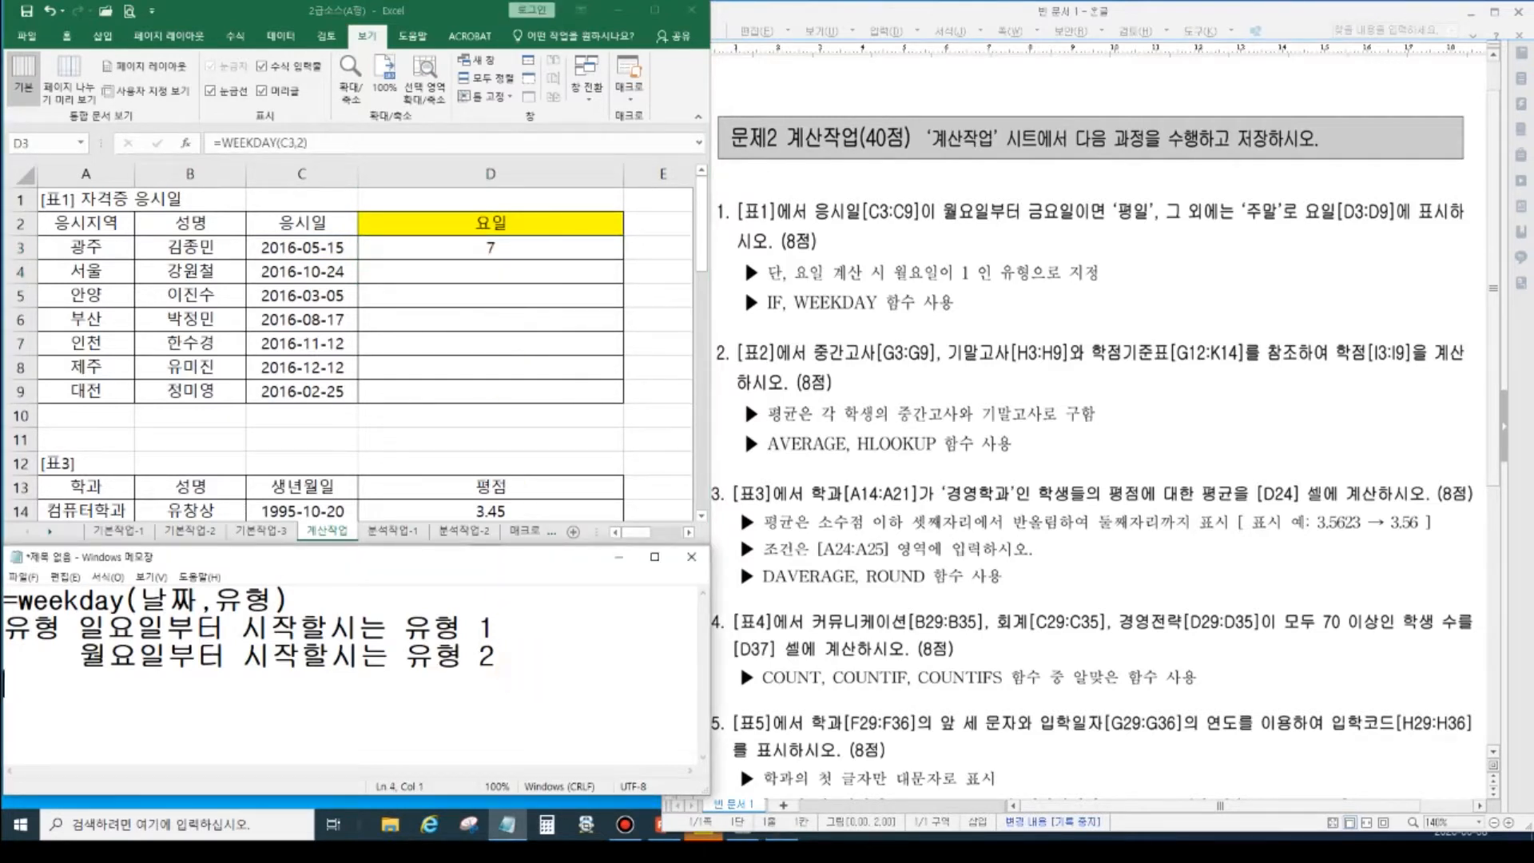
pyautogui.write('월  화  수 ')
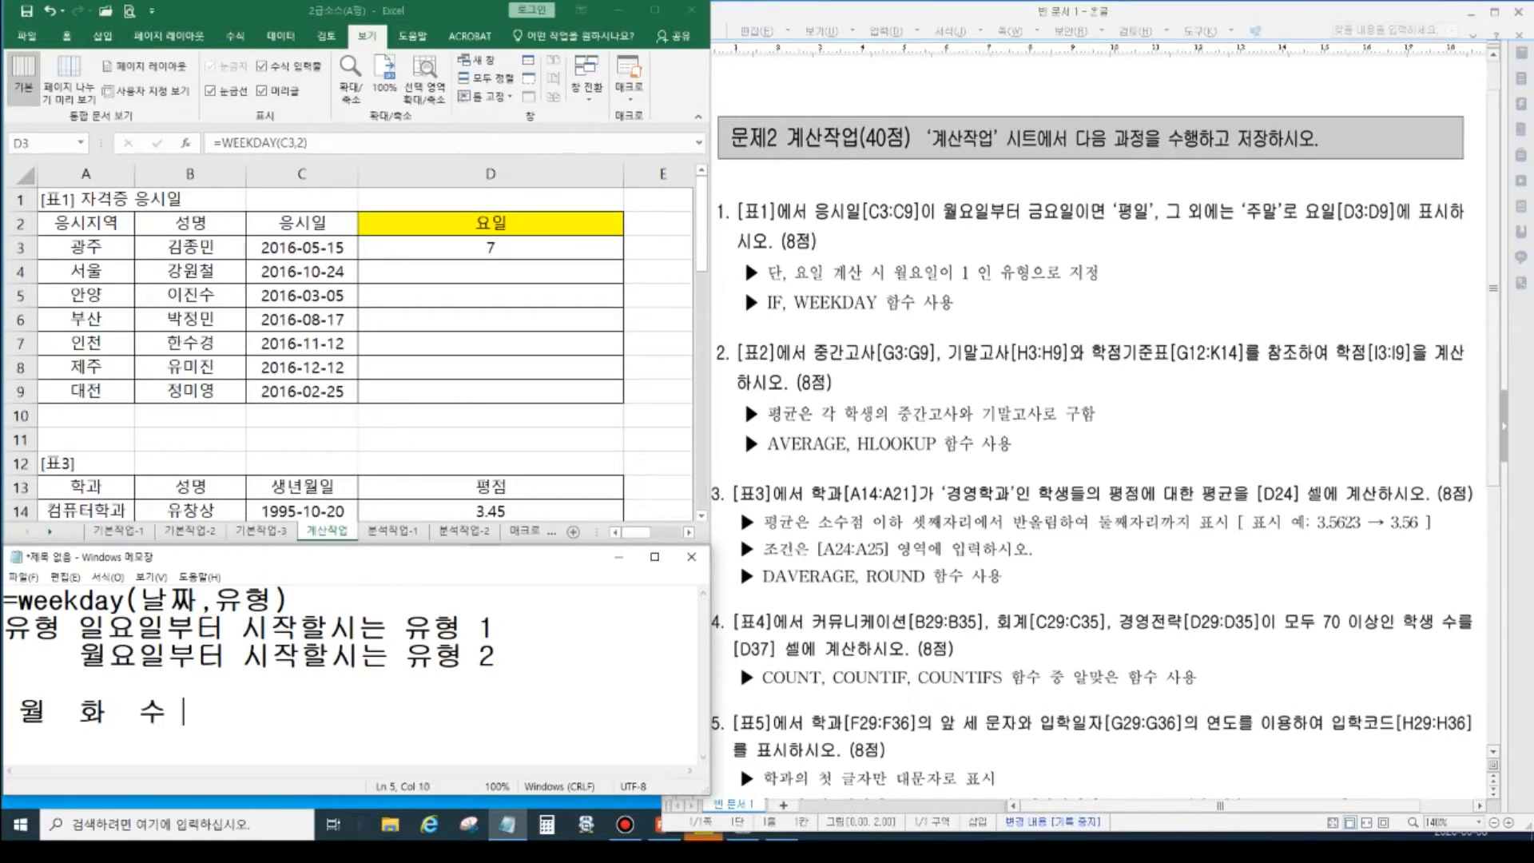
pyautogui.write('모목  금 토 일')
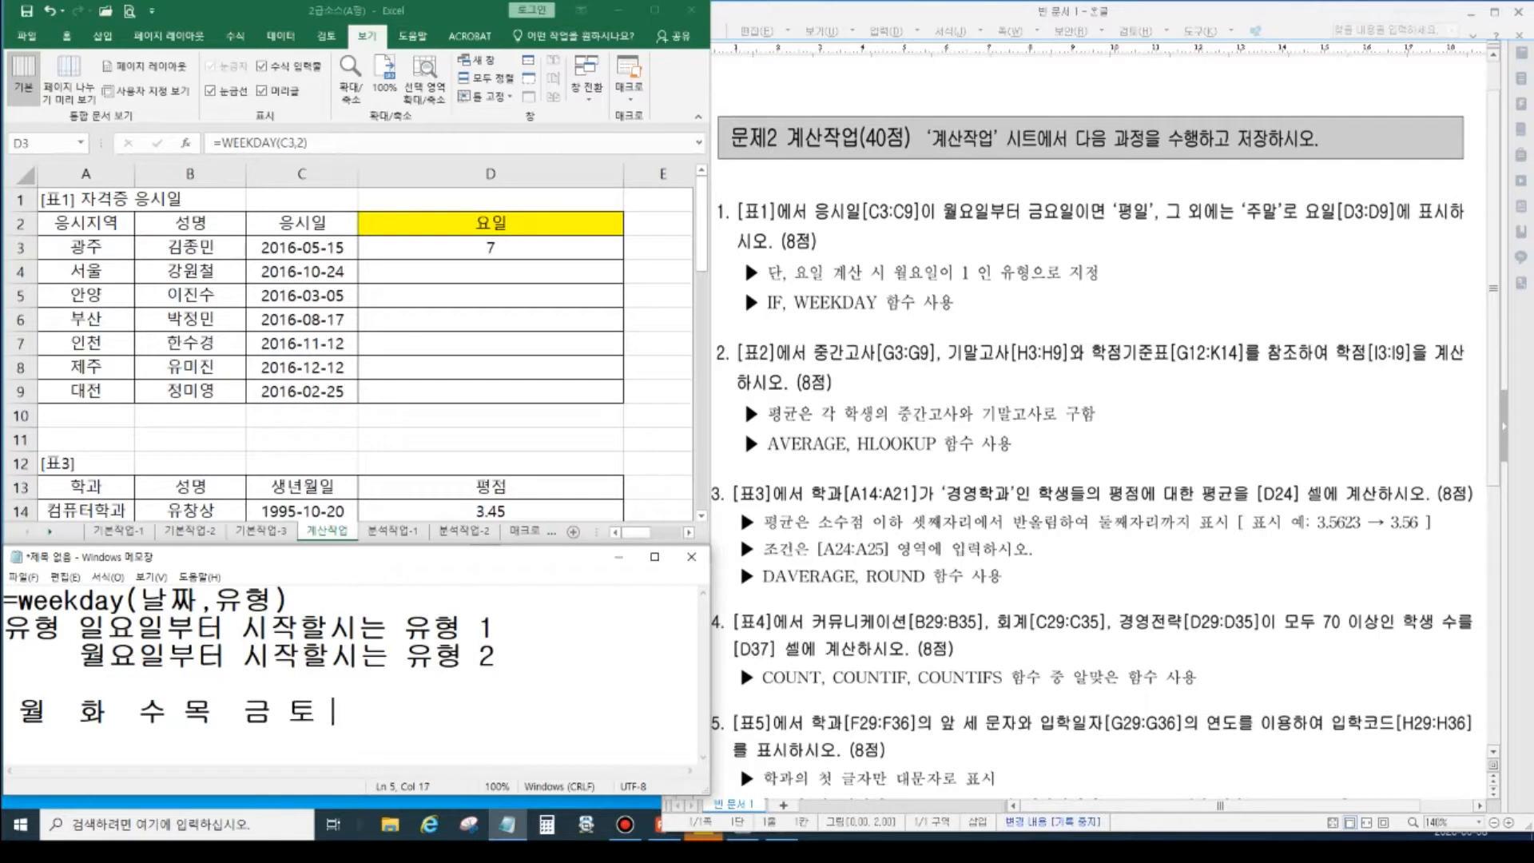
pyautogui.press('Return')
pyautogui.write('1   2   3  ')
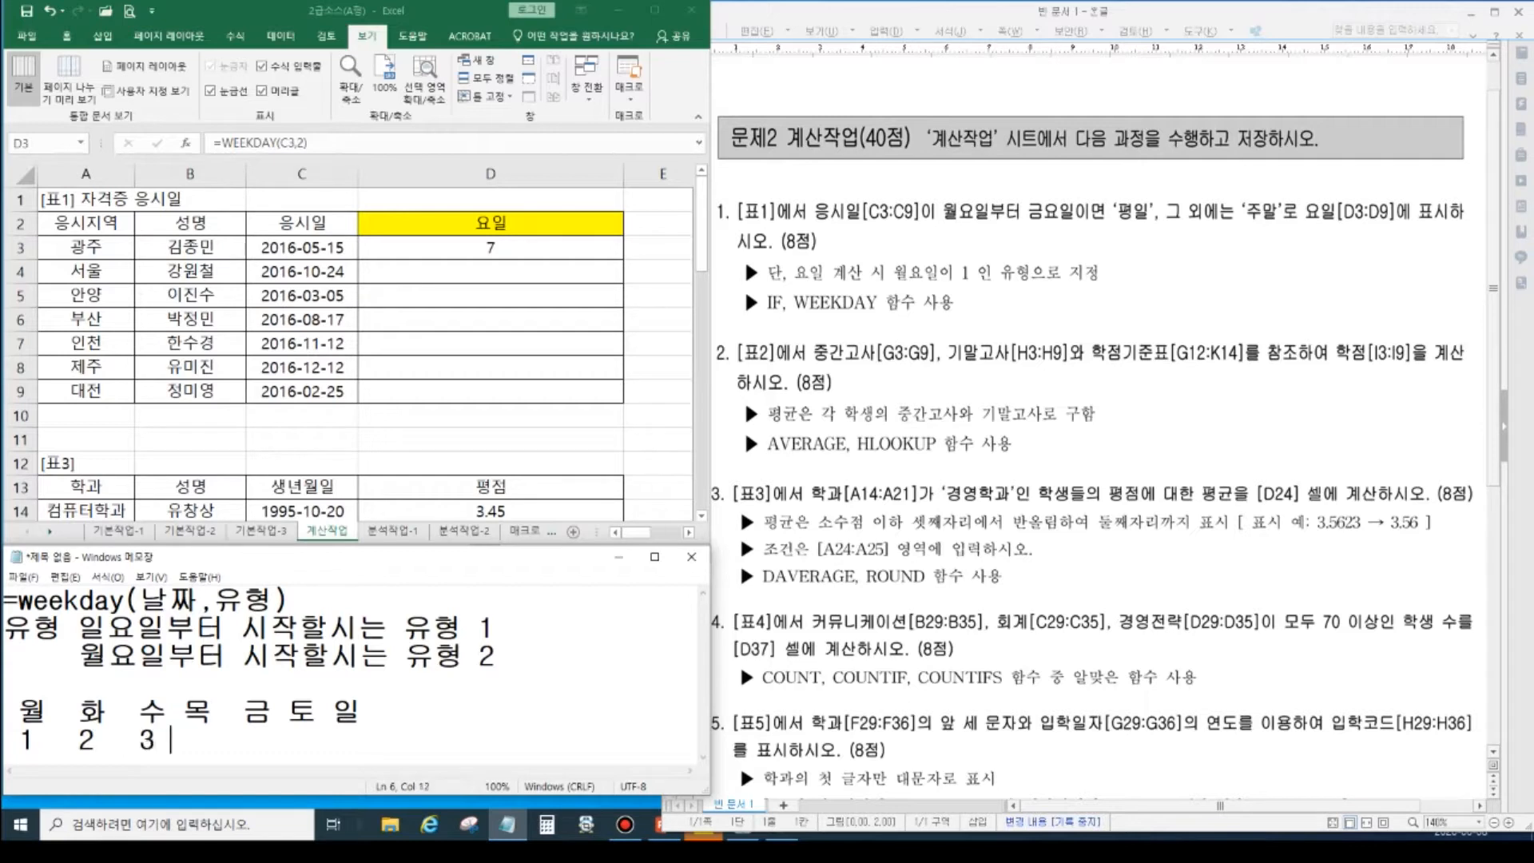
pyautogui.write('4   5  6  7')
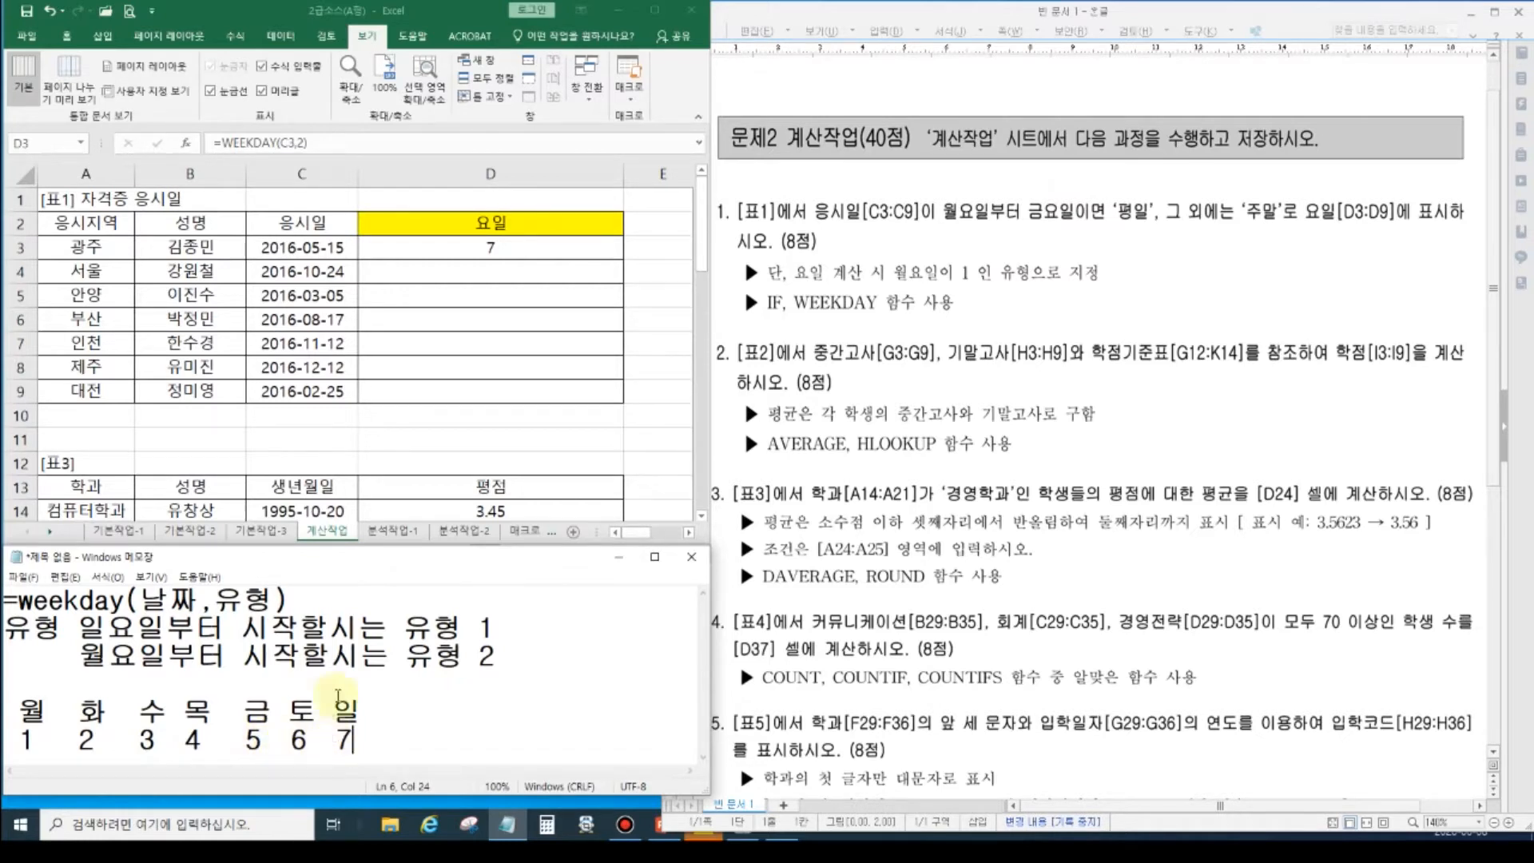
# - In Excel, fill the WEEKDAY formula from D3 down through D9
pyautogui.click(523, 249)
pyautogui.moveTo(630, 261); pyautogui.dragTo(620, 408)
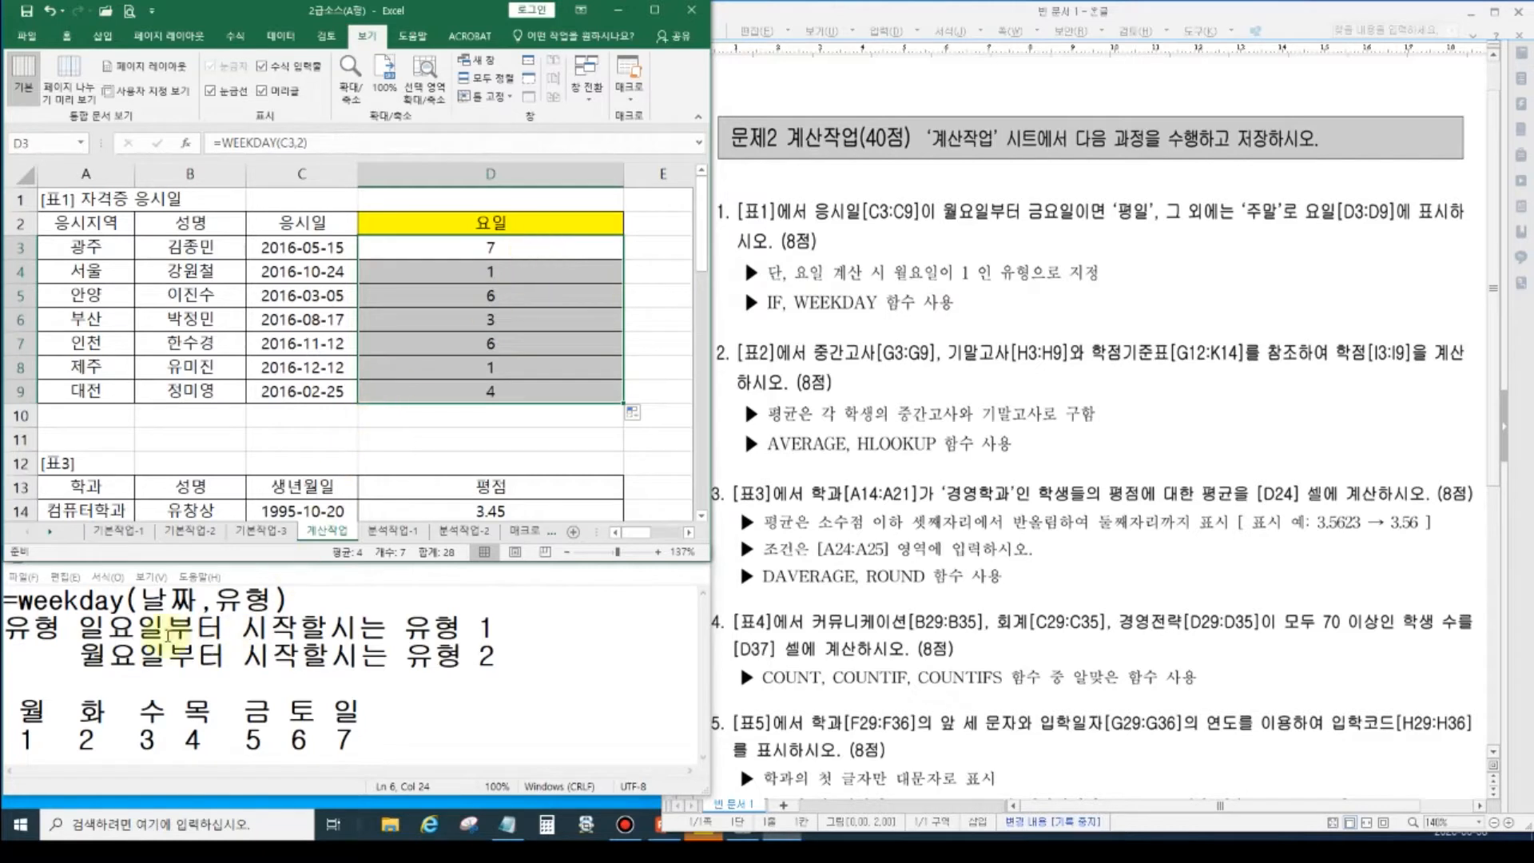
# - In the Notepad note, extend the weekday(날짜,유형) expression with the condition <=5
pyautogui.click(96, 630)
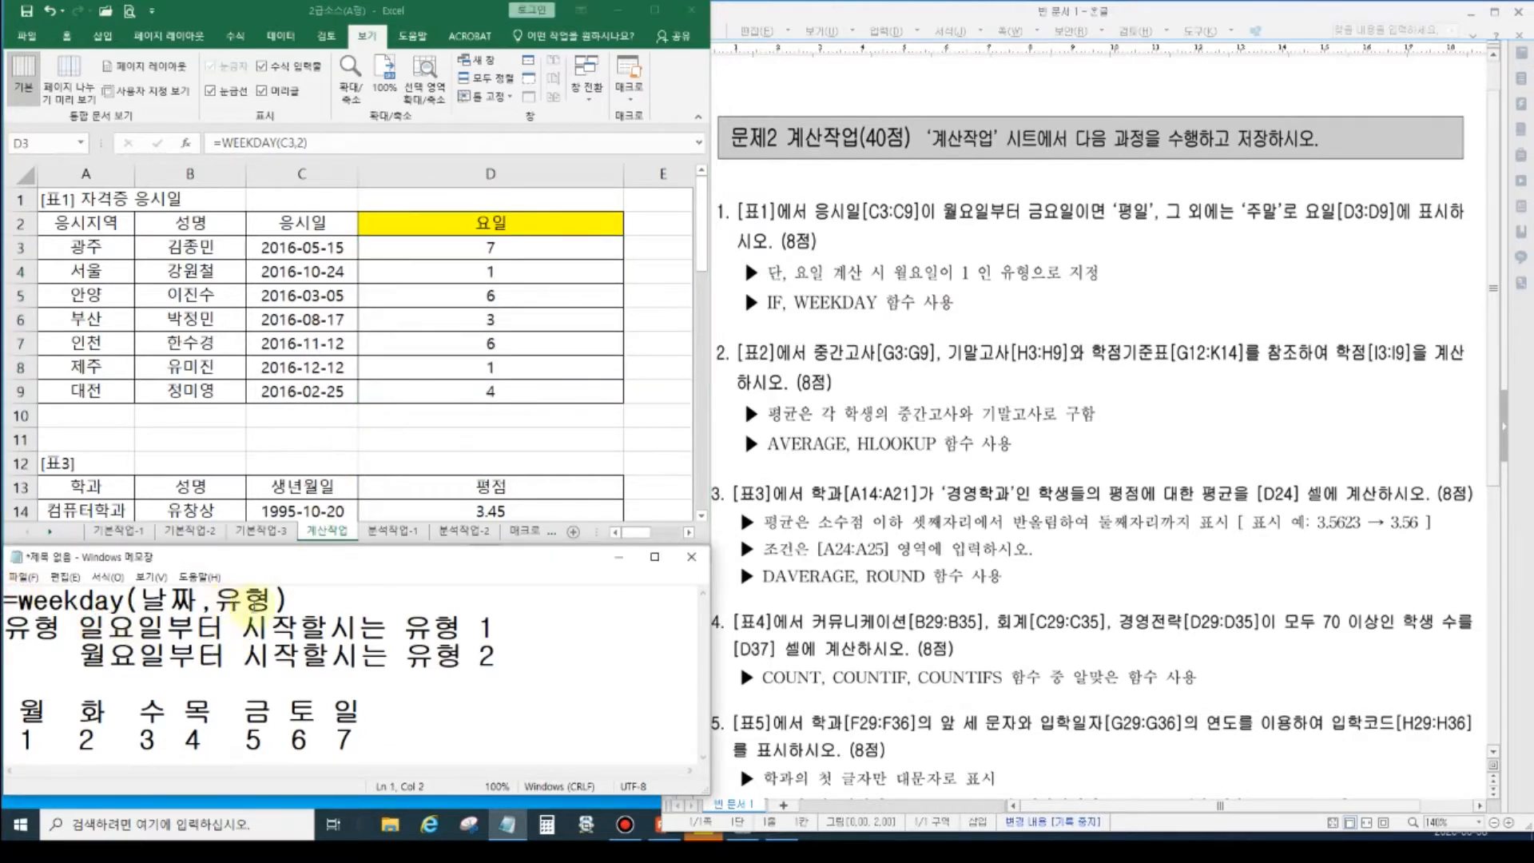
pyautogui.click(317, 590)
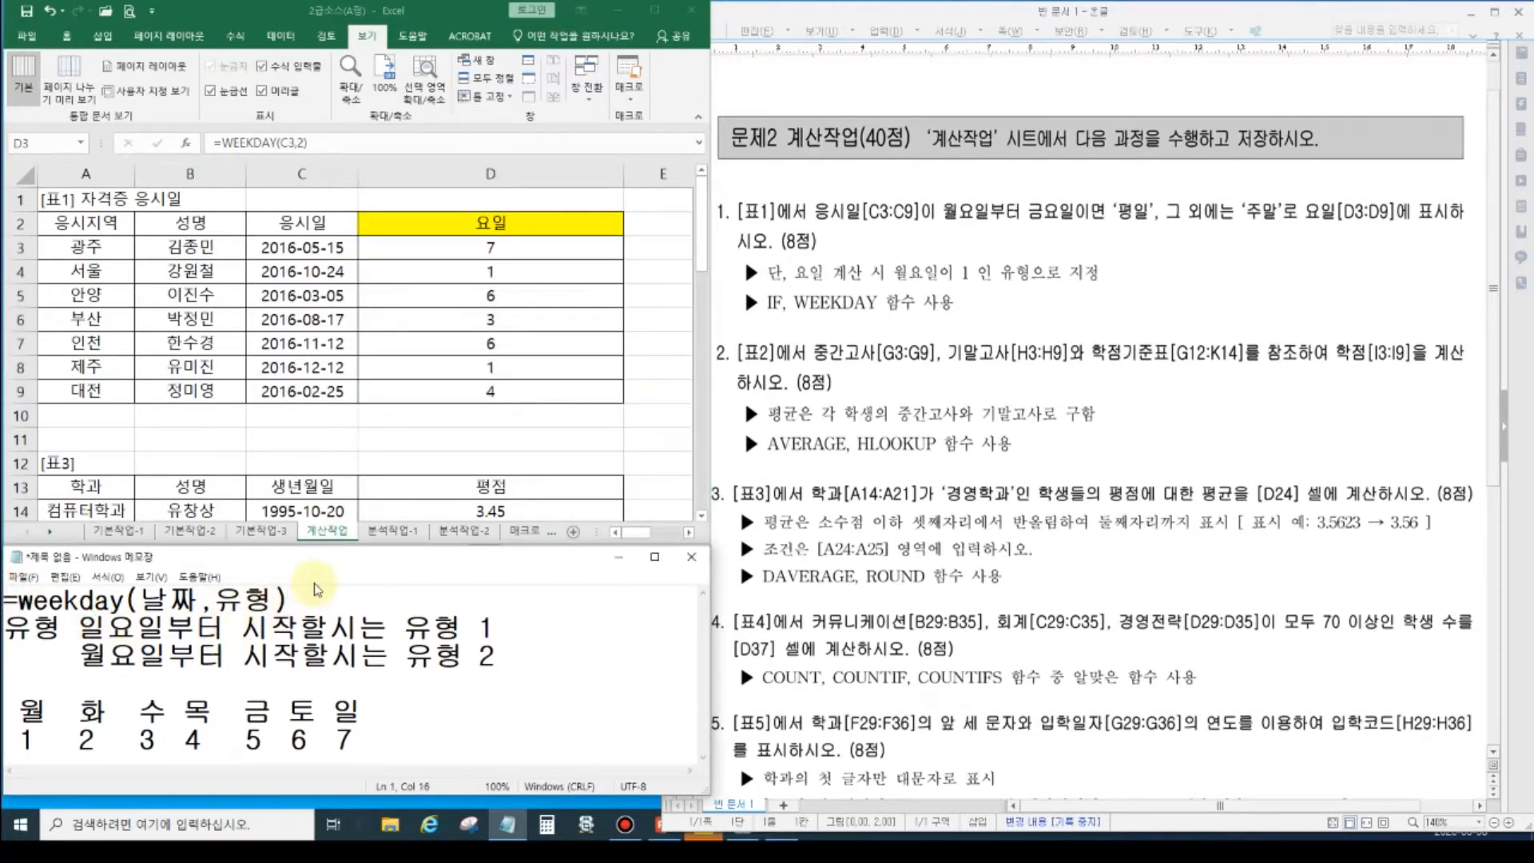
pyautogui.write('>=6')
pyautogui.press('Left')
pyautogui.press('Left')
pyautogui.press('Left')
pyautogui.press('Left')
pyautogui.press('Left')
pyautogui.press('Left')
pyautogui.press('Left')
pyautogui.press('Left')
pyautogui.press('Left')
pyautogui.press('Left')
pyautogui.press('Left')
pyautogui.press('Left')
pyautogui.press('Left')
pyautogui.press('Left')
pyautogui.press('Left')
pyautogui.press('Left')
pyautogui.press('Left')
pyautogui.press('BackSpace')
pyautogui.write('<')
pyautogui.click(364, 601)
pyautogui.press('BackSpace')
pyautogui.write('5')
# - Wrap the noted condition in an IF to read =if(weekday(날짜,유형)<=5,"평일","주말") and insert a blank line below it
pyautogui.click(20, 599)
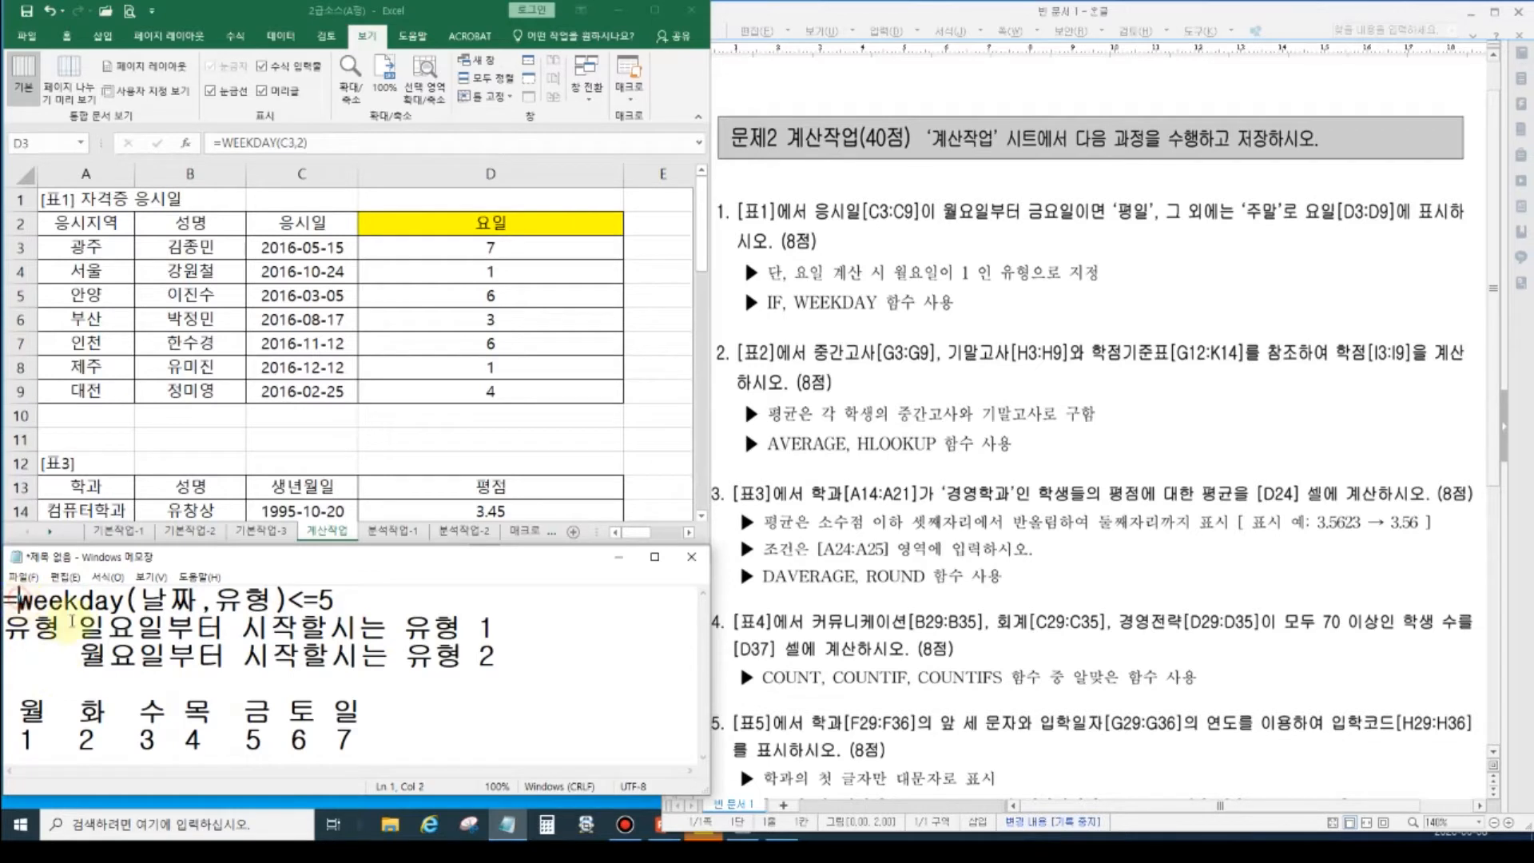
pyautogui.write('if(')
pyautogui.click(416, 601)
pyautogui.press('Return')
pyautogui.click(420, 609)
pyautogui.write(",'")
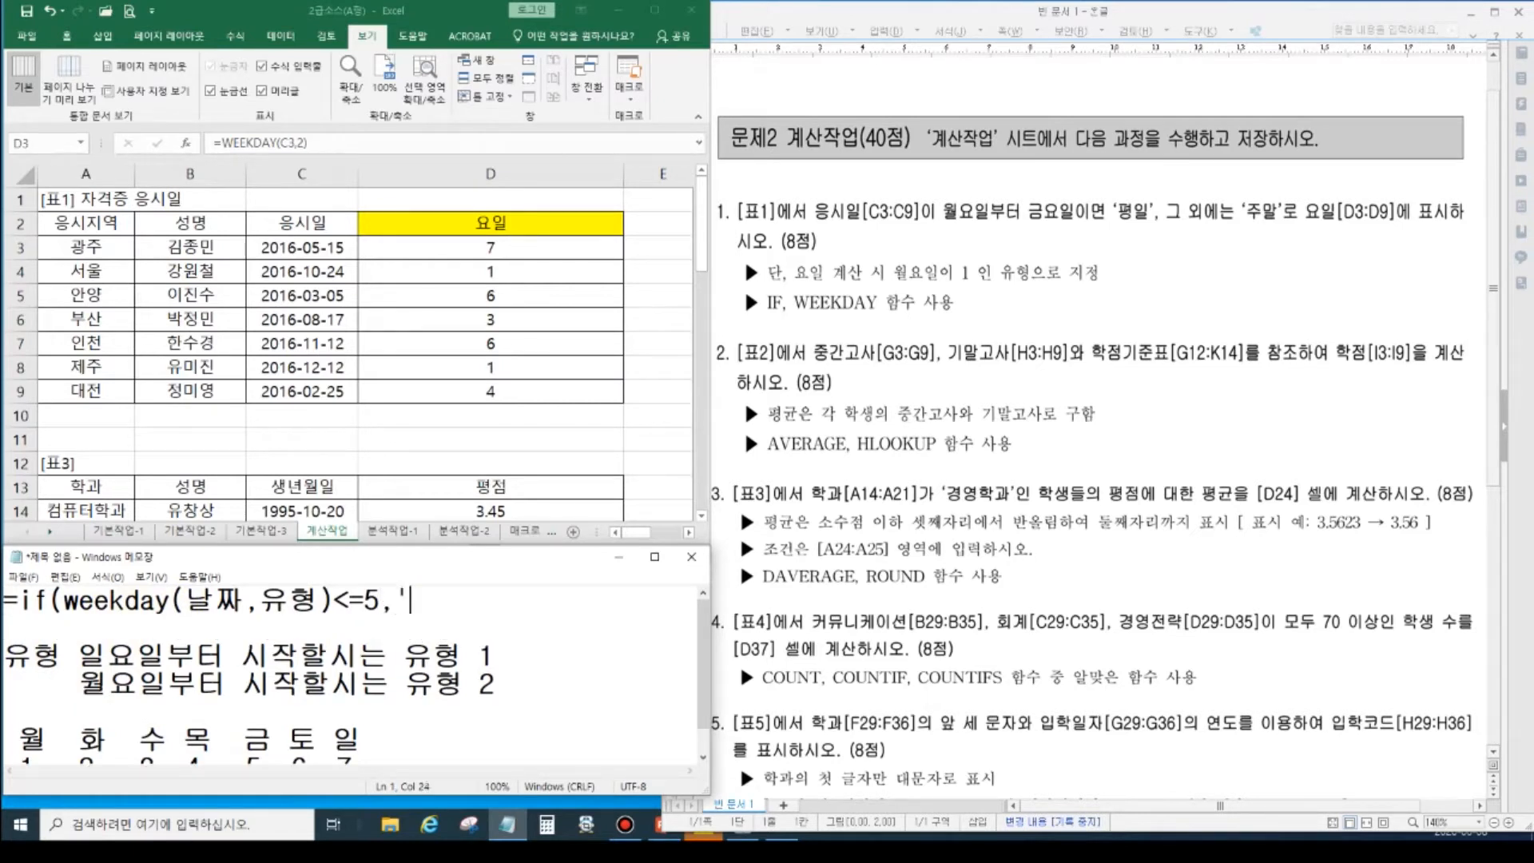
pyautogui.write('"평일","주말')
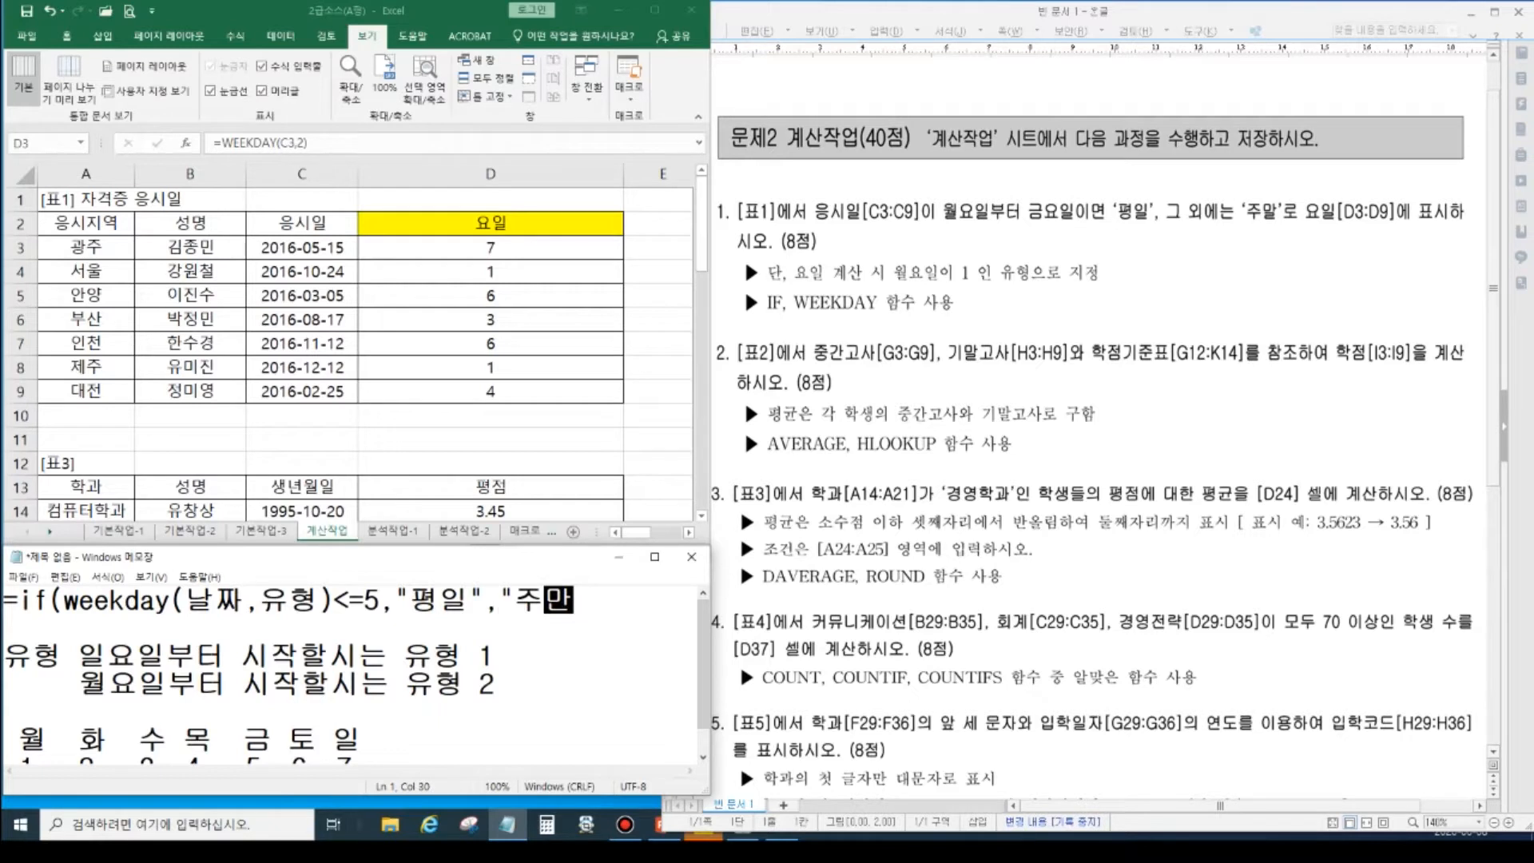
pyautogui.write('")')
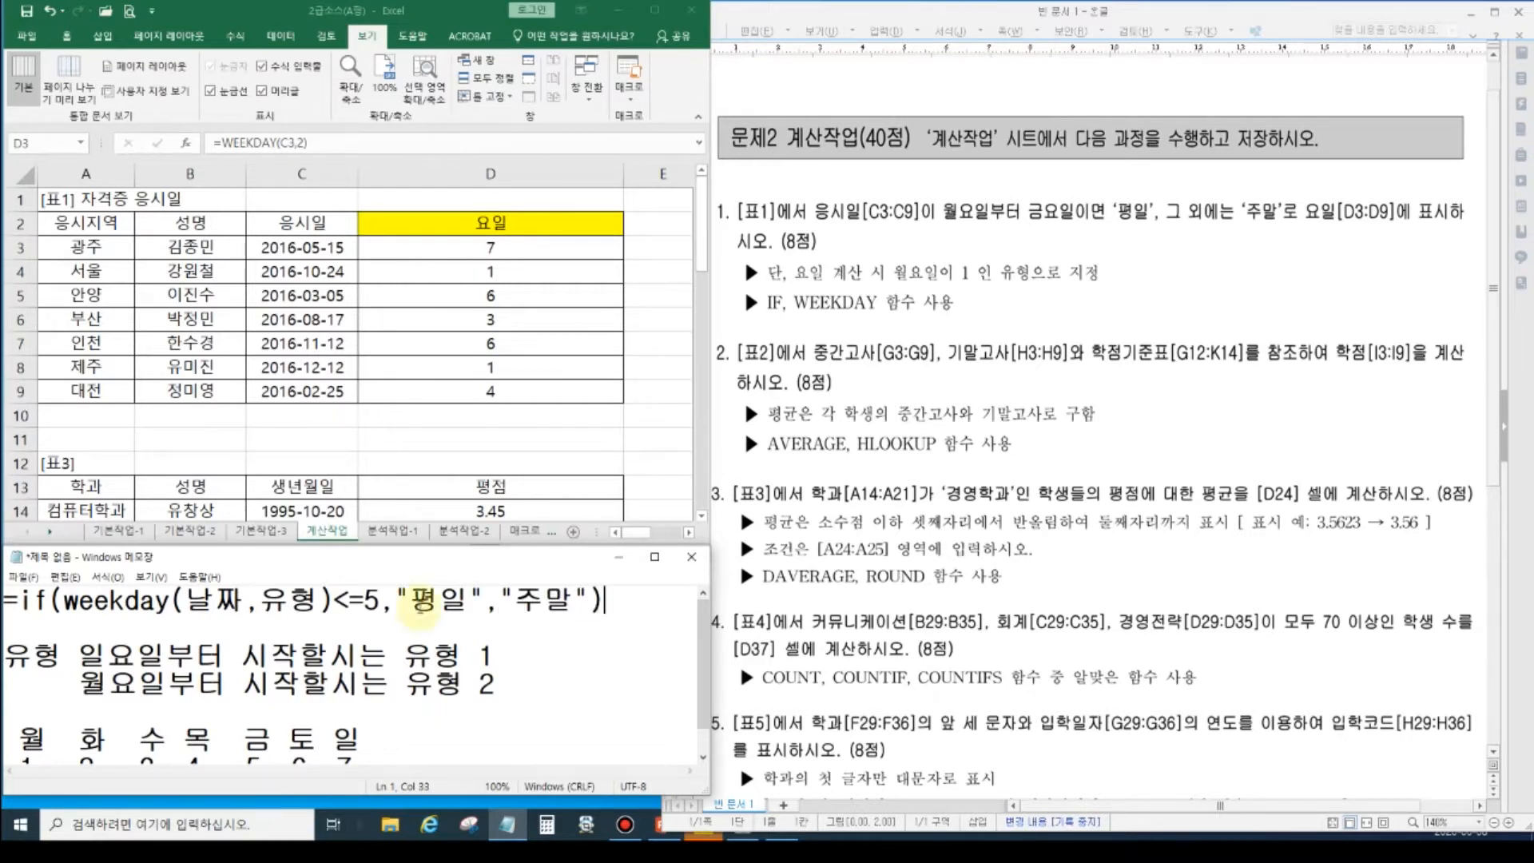
# - In Excel, change the D3 formula to =IF(WEEKDAY(C3,2)<=5,"평일","주말") and apply it to D3:D9
pyautogui.click(468, 249)
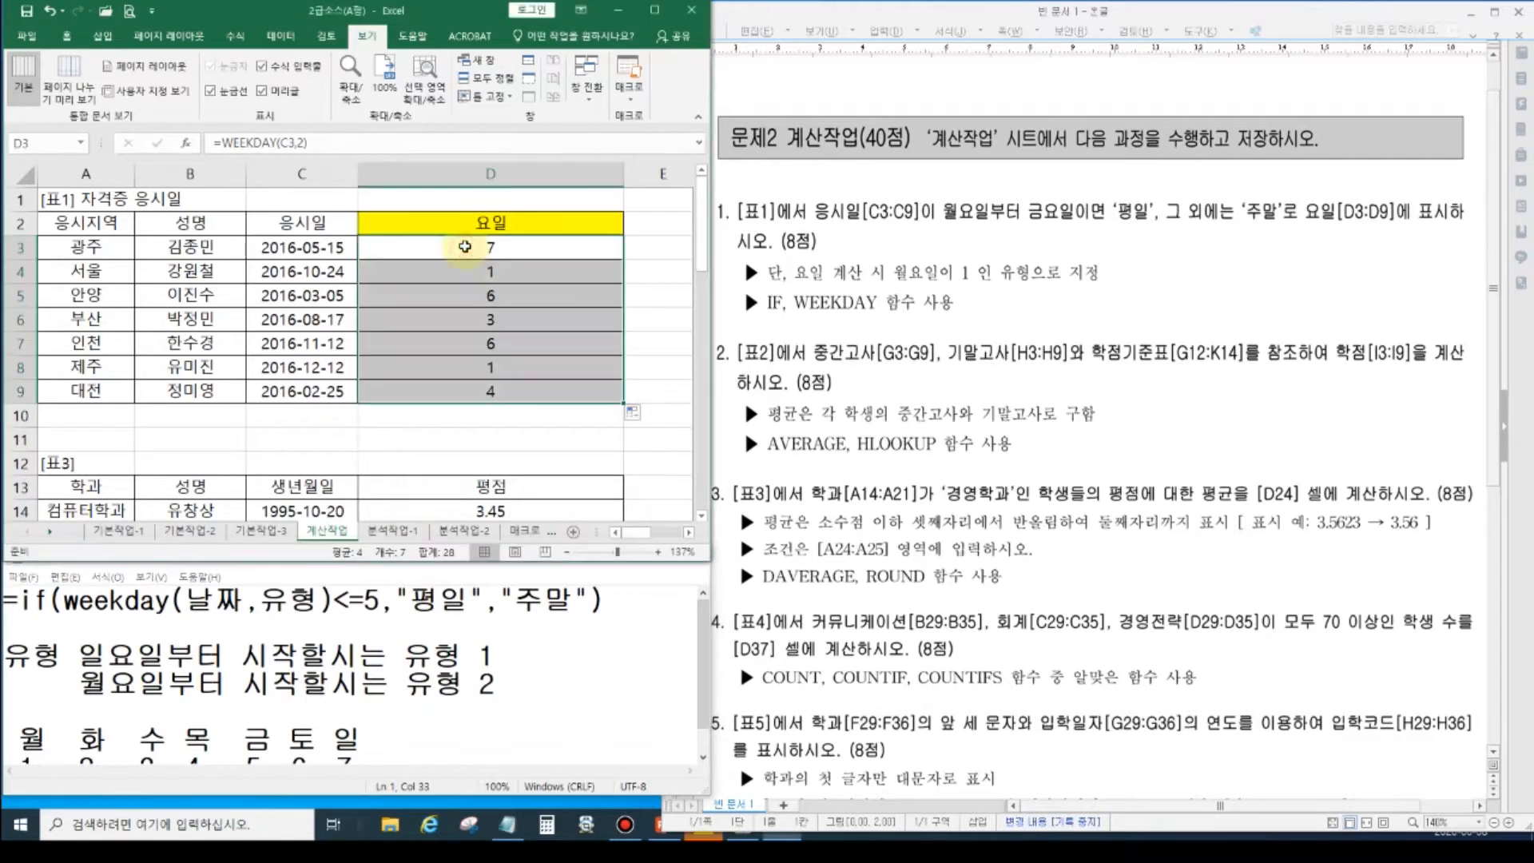
pyautogui.doubleClick(467, 248)
pyautogui.click(370, 247)
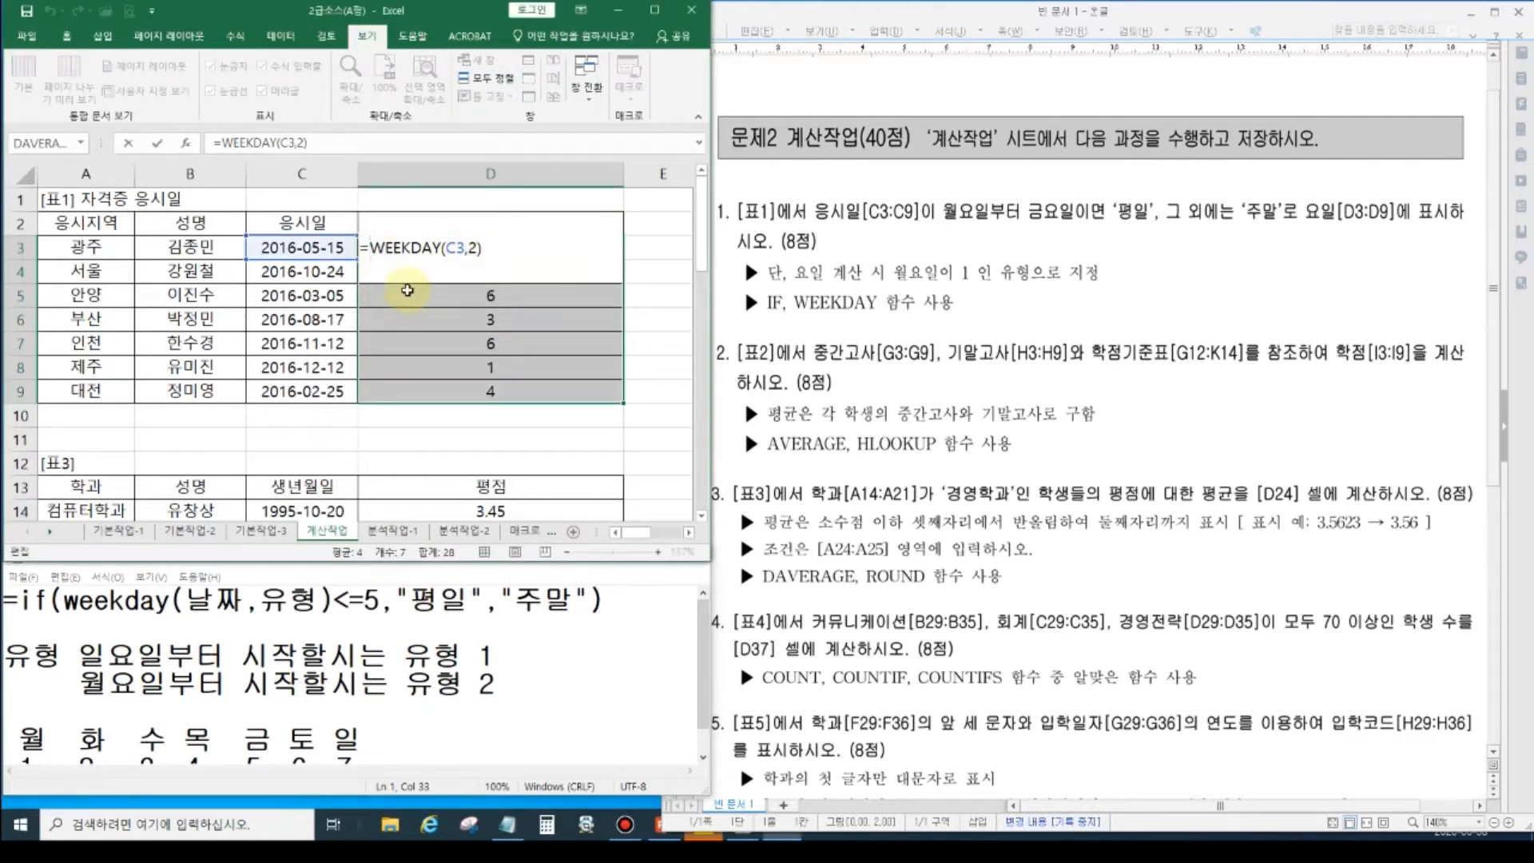
pyautogui.write('if(')
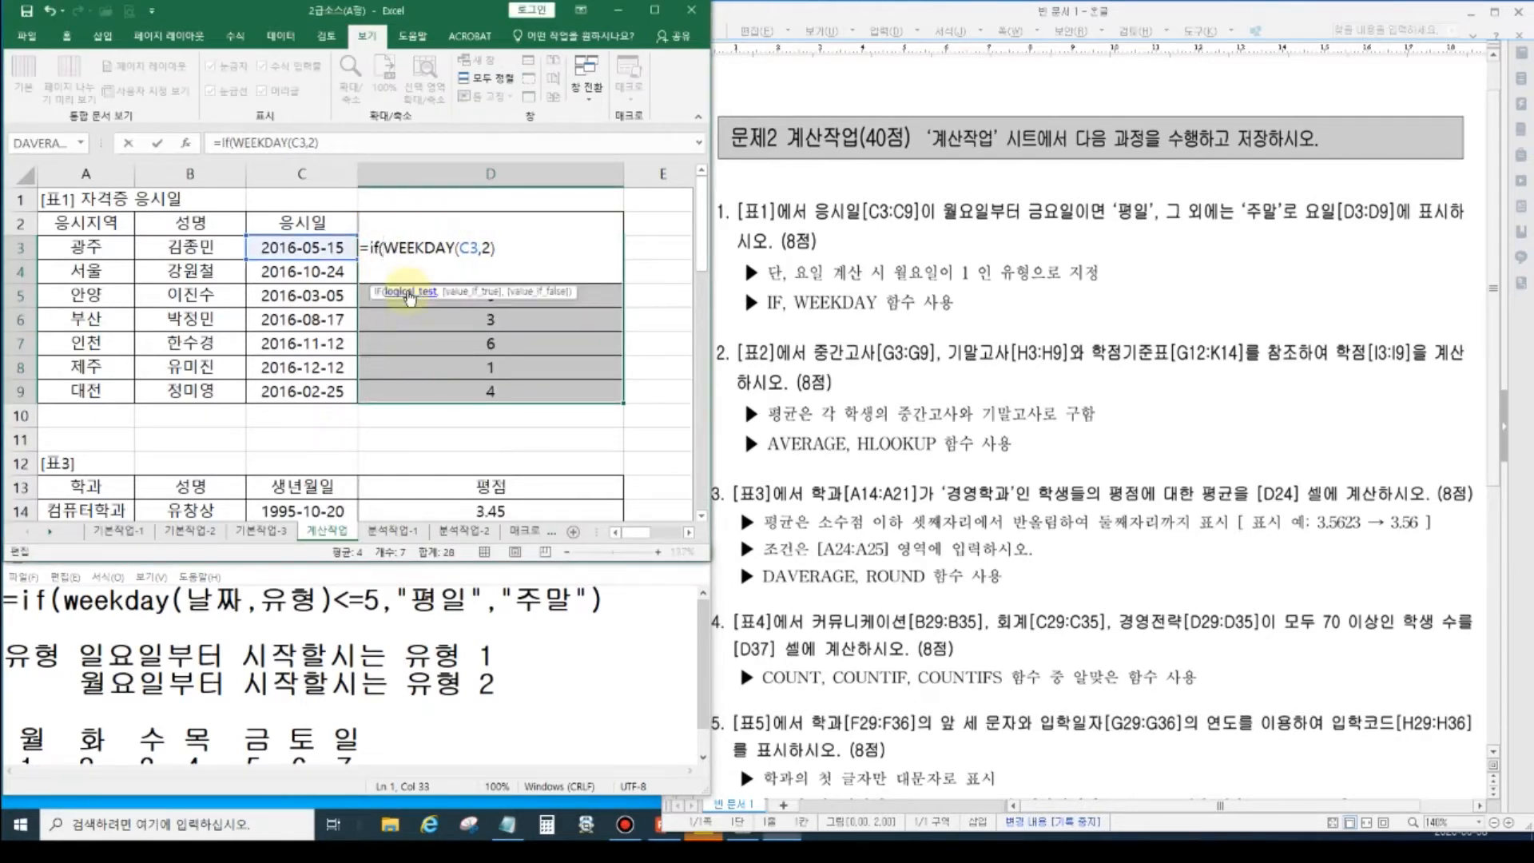
pyautogui.click(534, 251)
pyautogui.write('<')
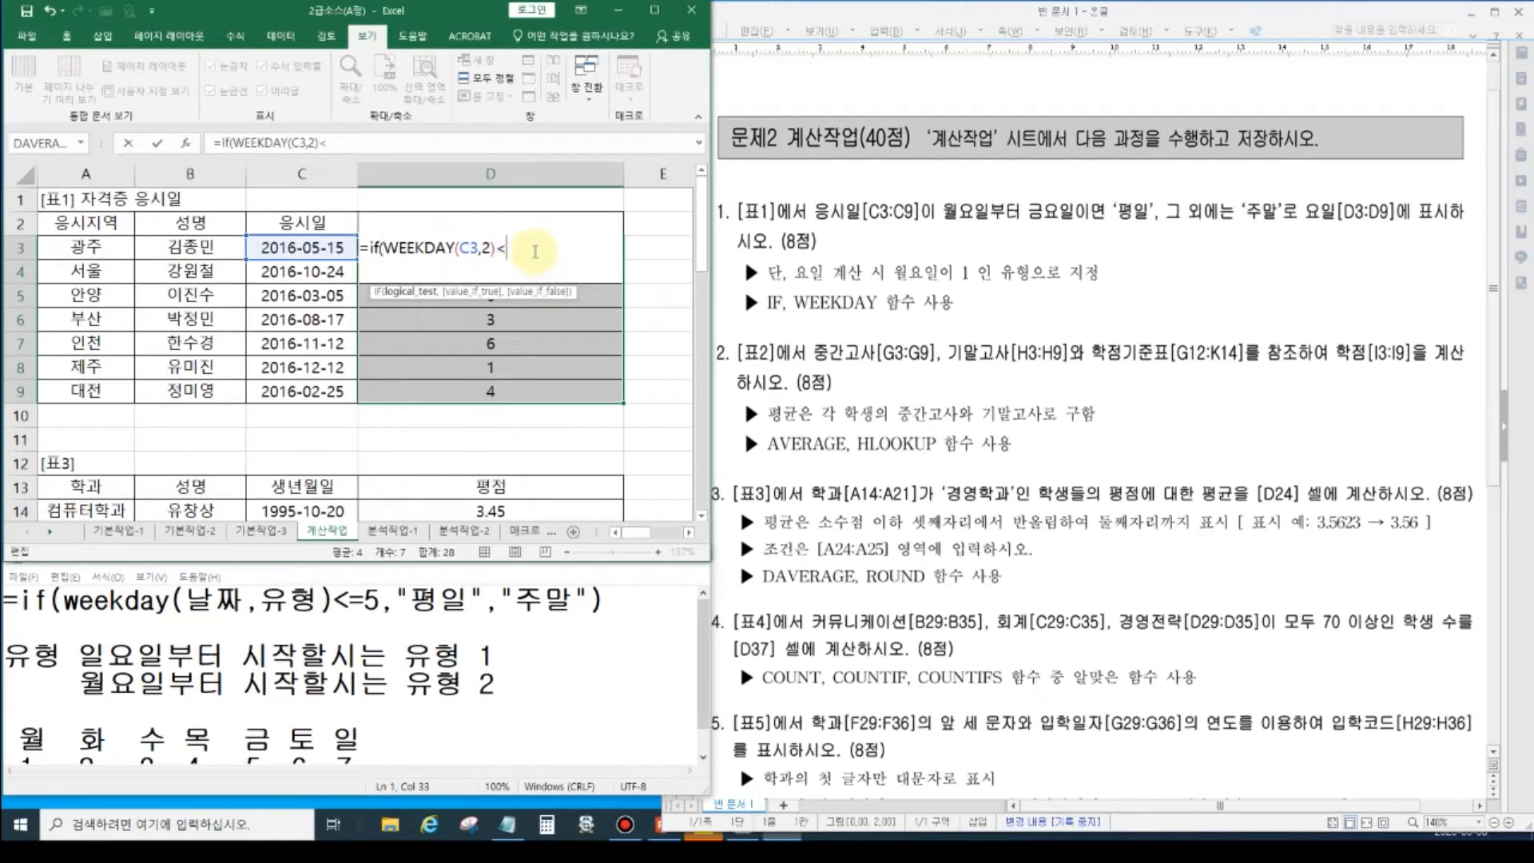
pyautogui.write('=5,"평일","주말")')
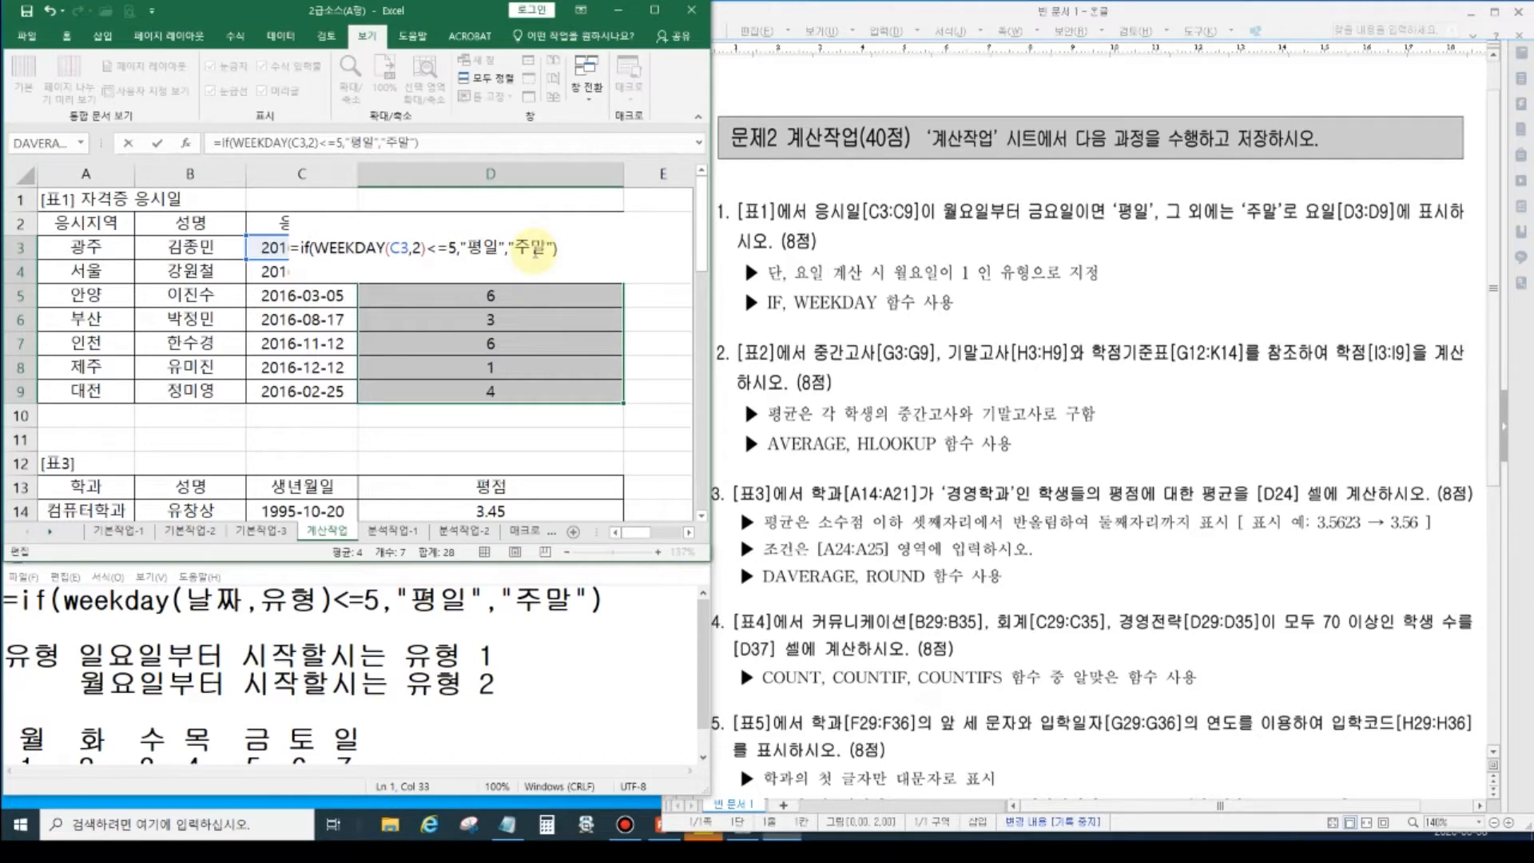
pyautogui.hotkey('ctrl', 'Return')
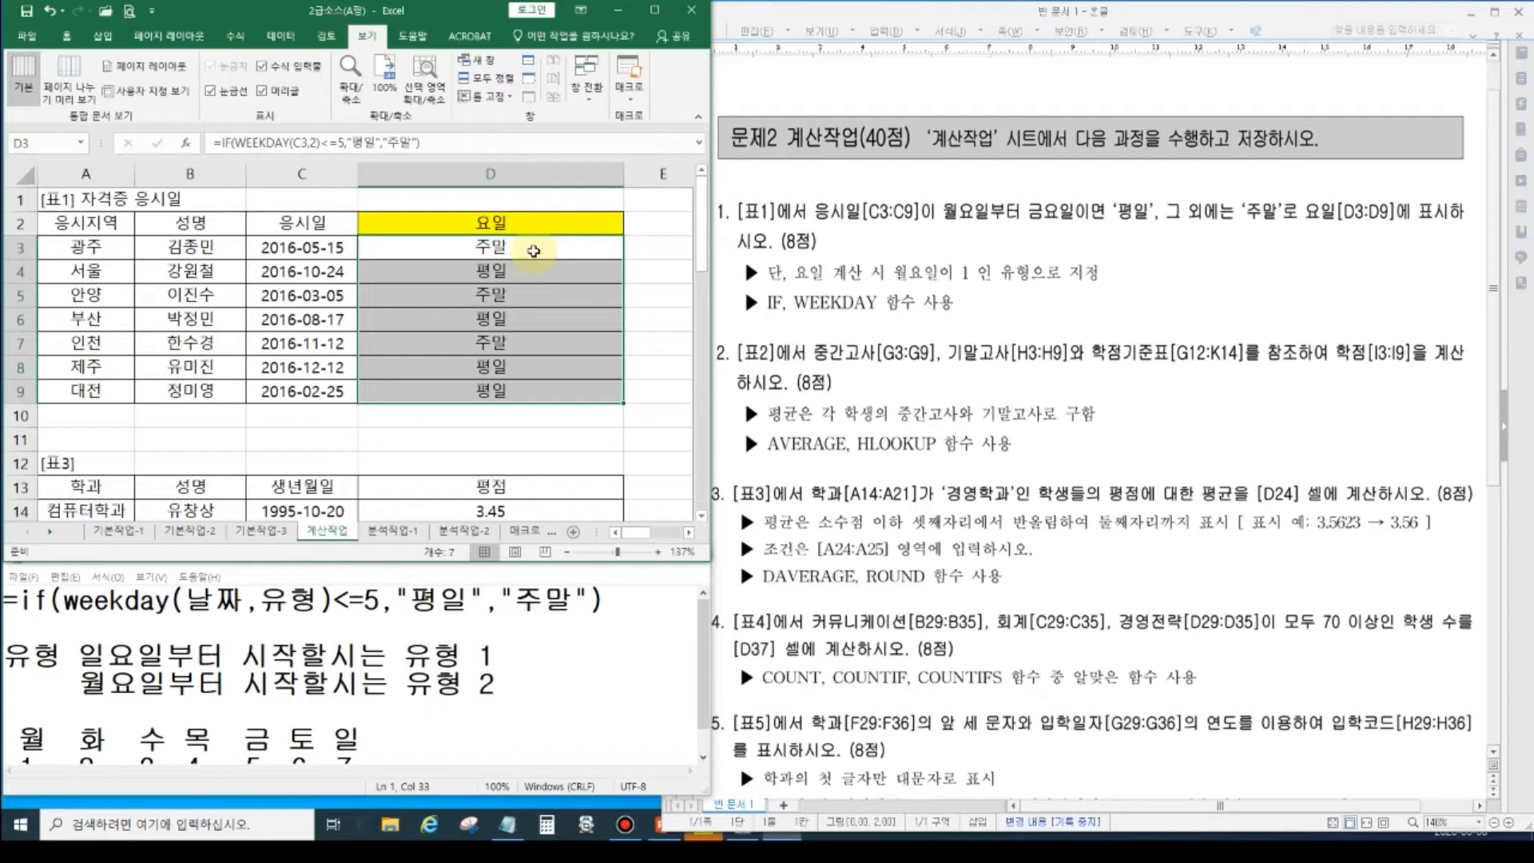
# - Shorten the Excel window to end just below row 9 and enlarge the Notepad window upward so the whole weekday note fits
pyautogui.click(345, 441)
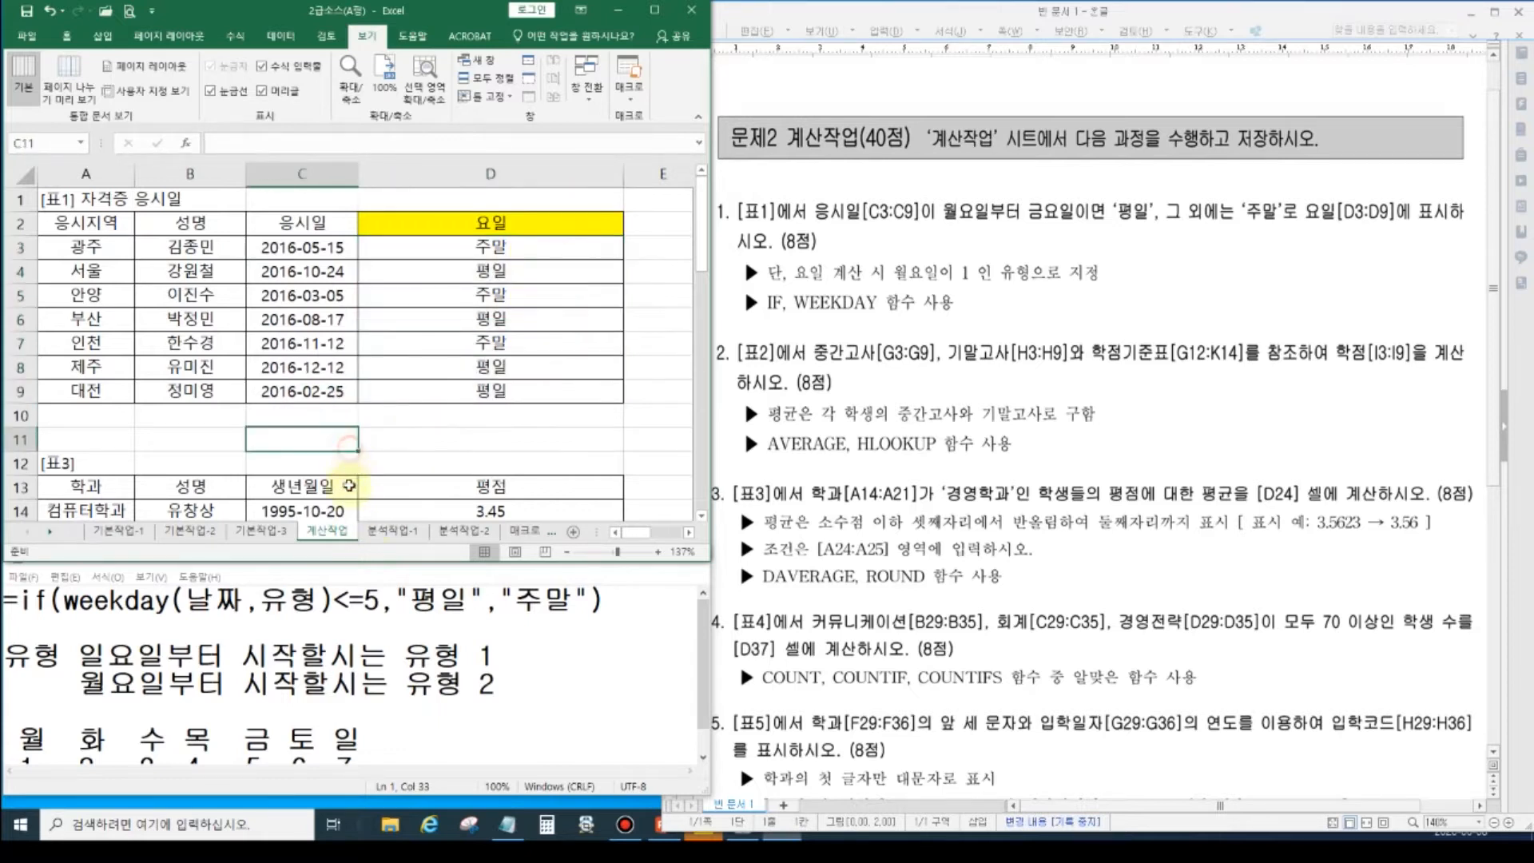
pyautogui.moveTo(352, 564); pyautogui.dragTo(367, 457)
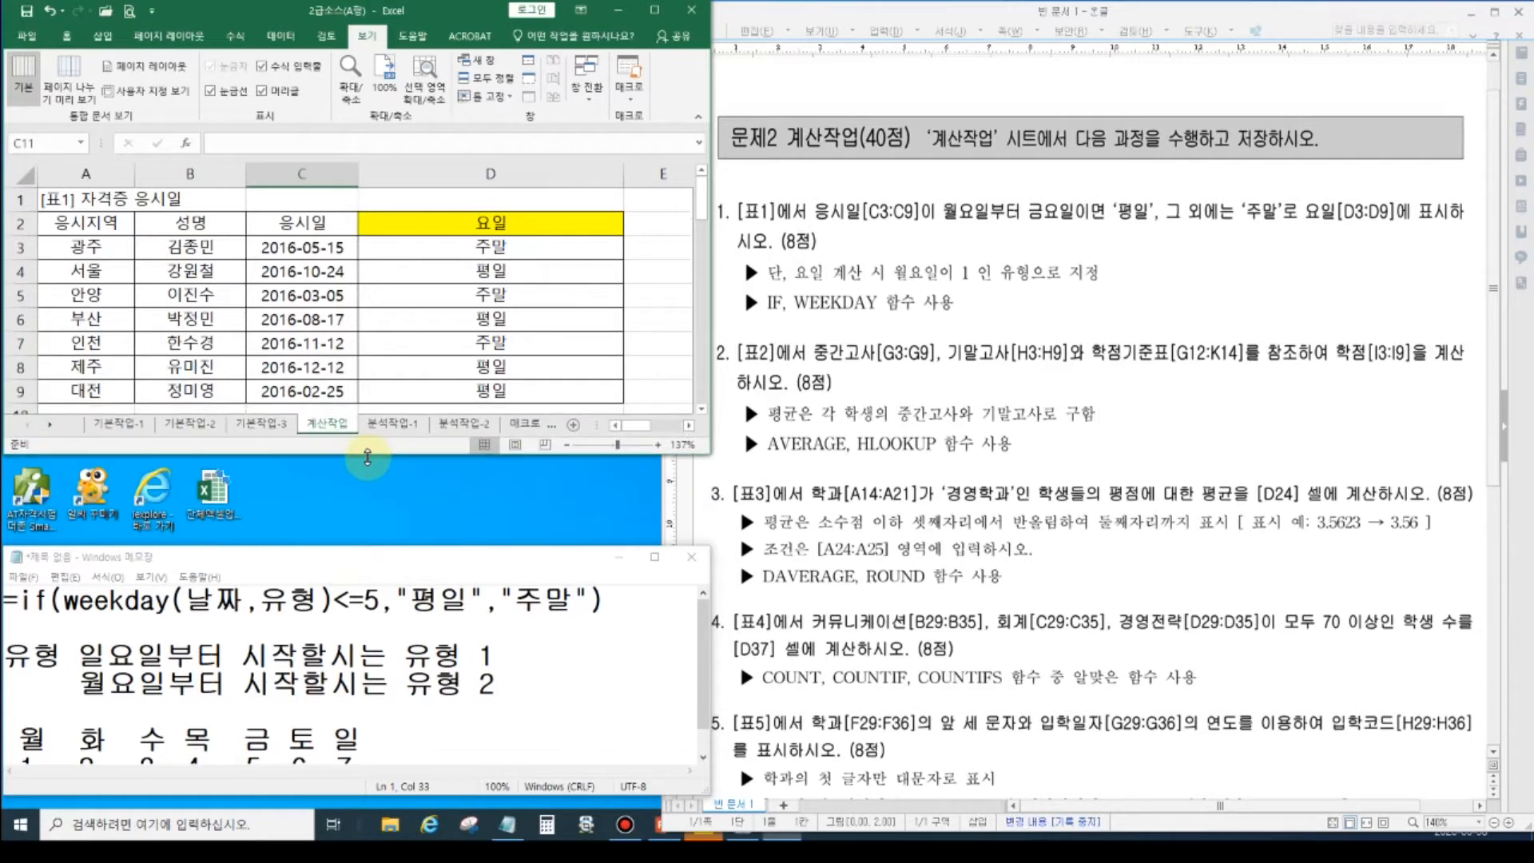
pyautogui.moveTo(342, 549); pyautogui.dragTo(345, 458)
pyautogui.click(143, 512)
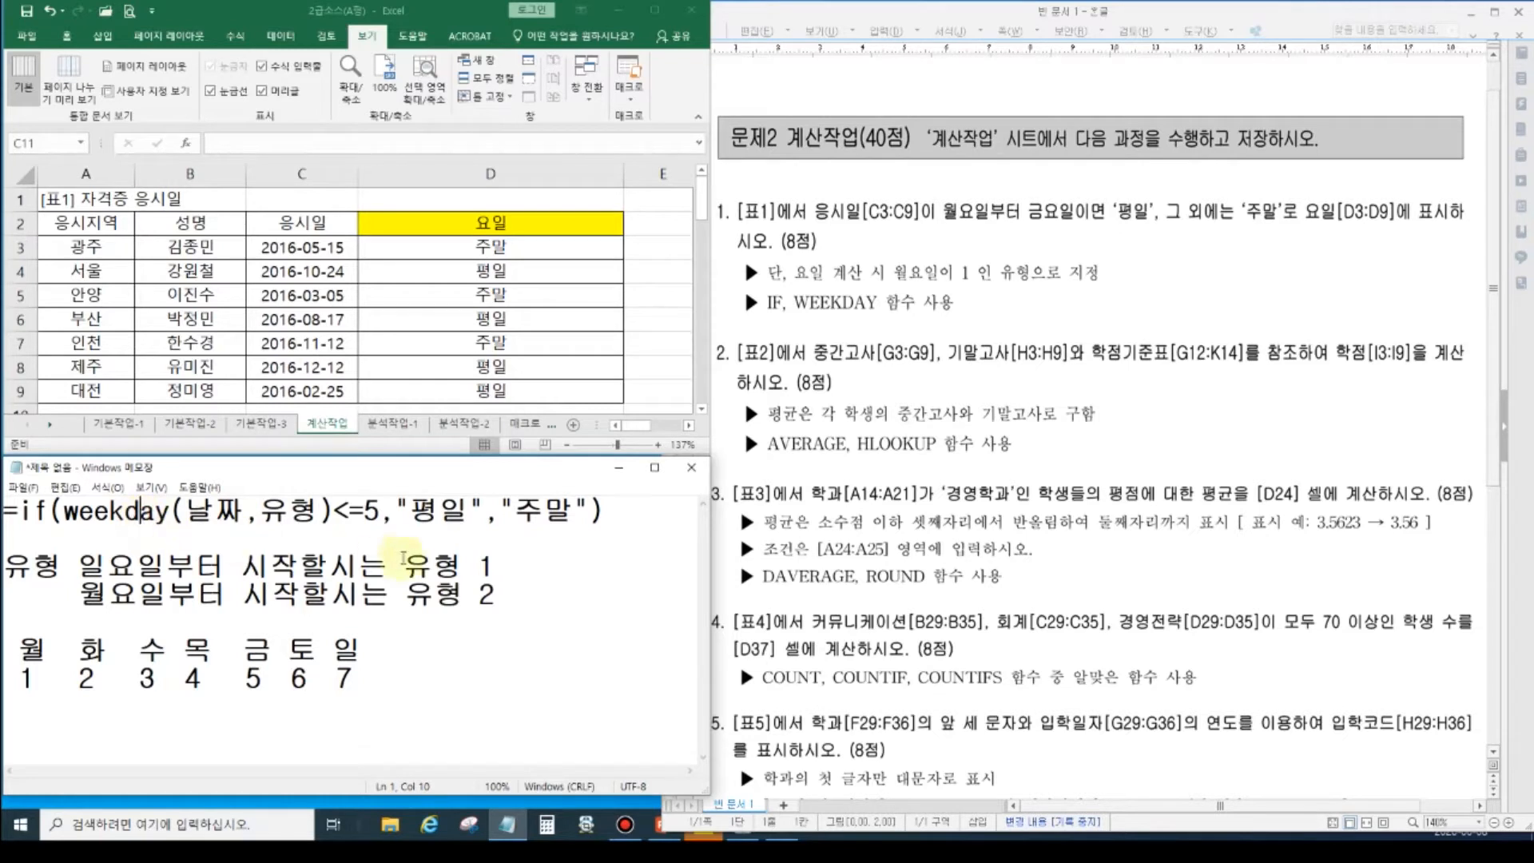
pyautogui.click(213, 511)
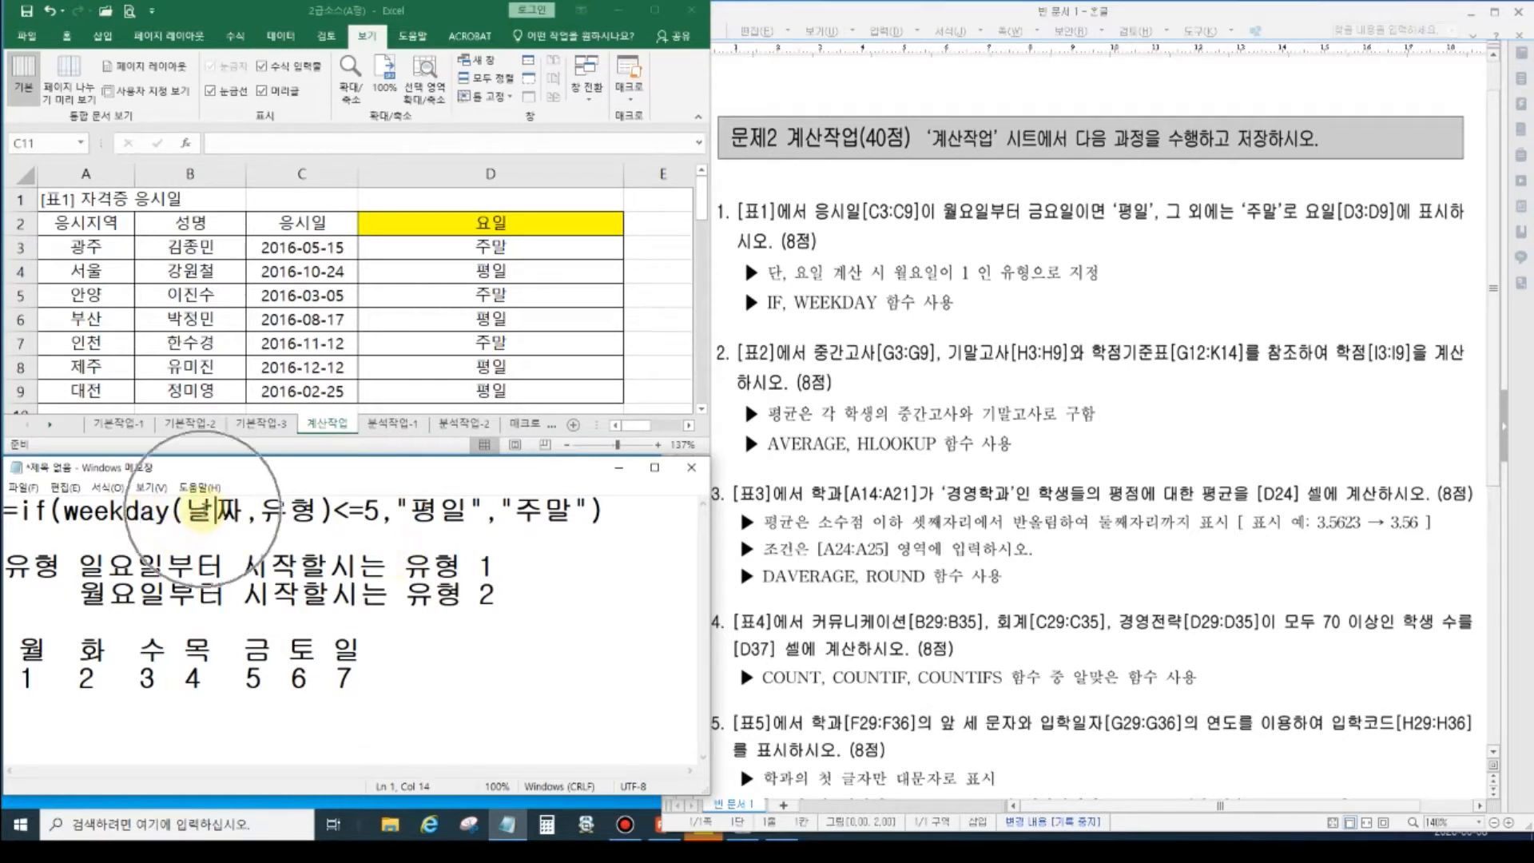
pyautogui.click(286, 512)
# - In the note, add the line "weekday 요일을 숫자로 바꿔주는 함수" below the IF formula, separated by a blank line
pyautogui.click(635, 517)
pyautogui.press('Return')
pyautogui.press('Return')
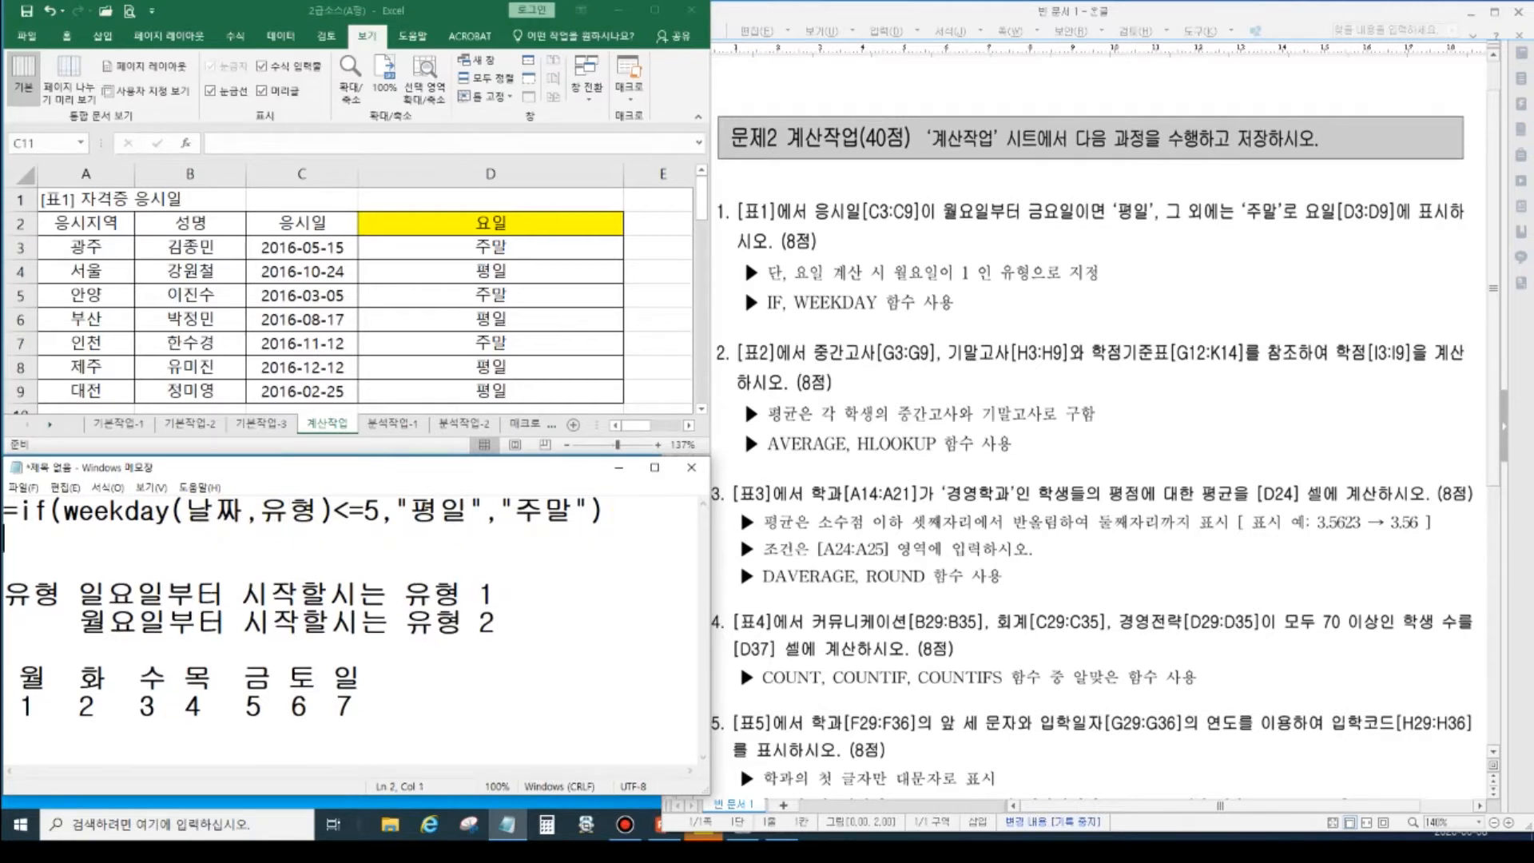
pyautogui.write('=ㅈ')
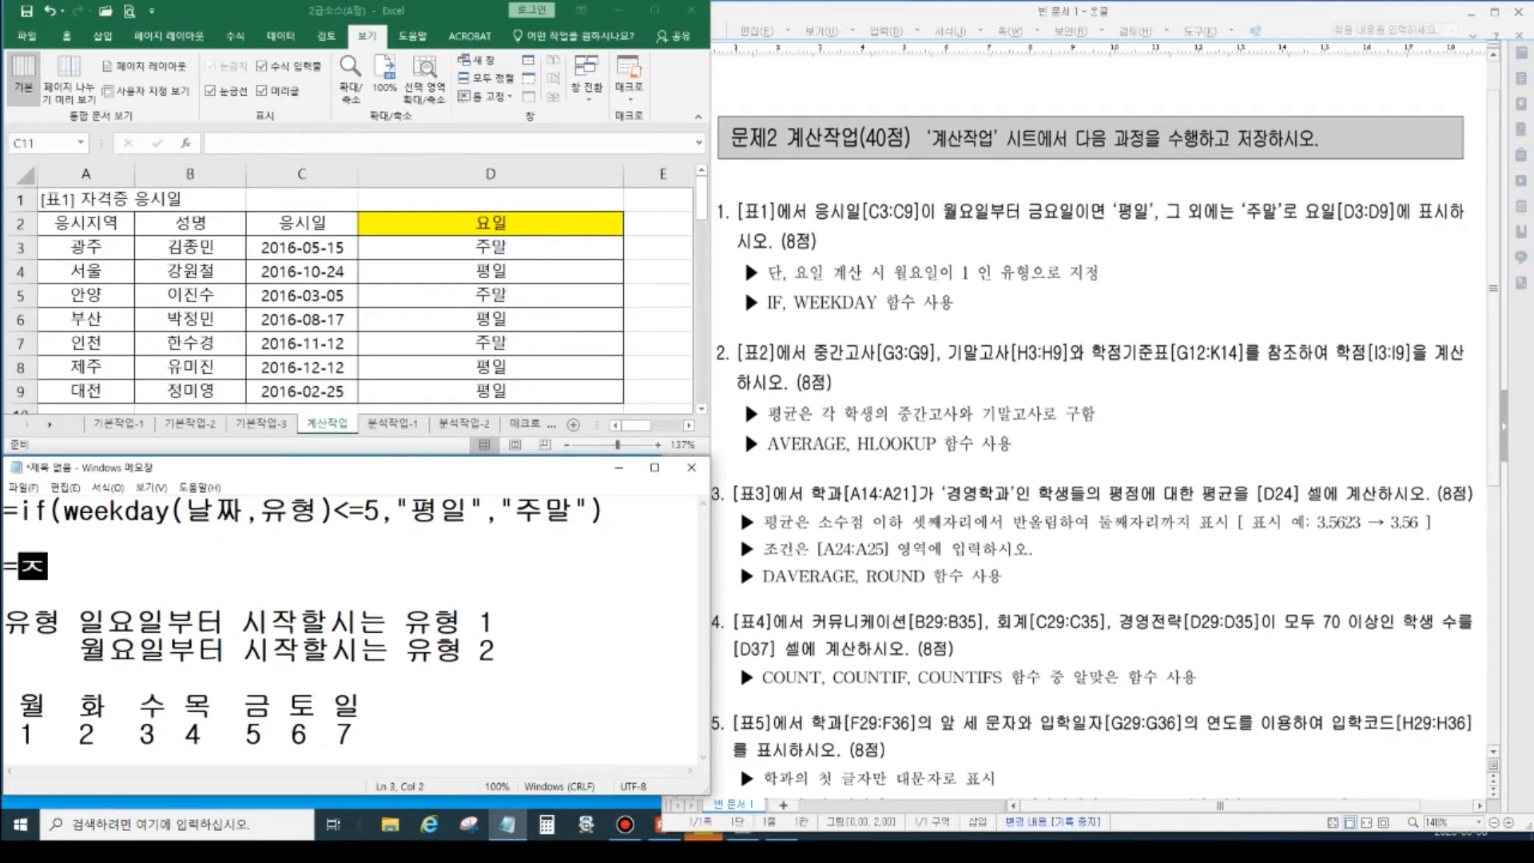
pyautogui.press('BackSpace')
pyautogui.press('BackSpace')
pyautogui.write('요일으을 숫자로 빠')
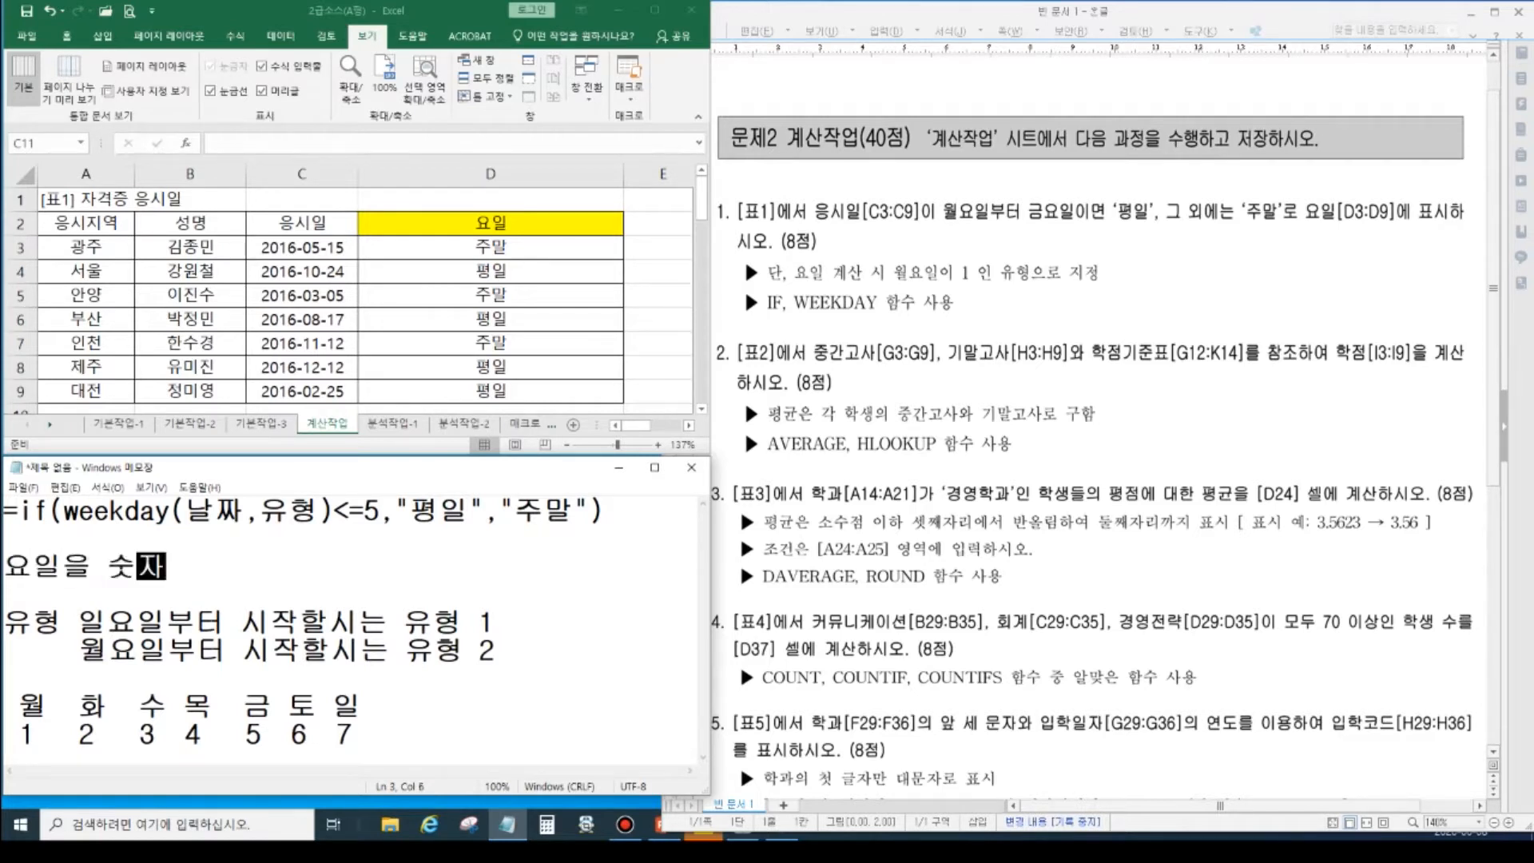
pyautogui.press('BackSpace')
pyautogui.press('BackSpace')
pyautogui.write('ㅃ')
pyautogui.press('BackSpace')
pyautogui.write('바꿔')
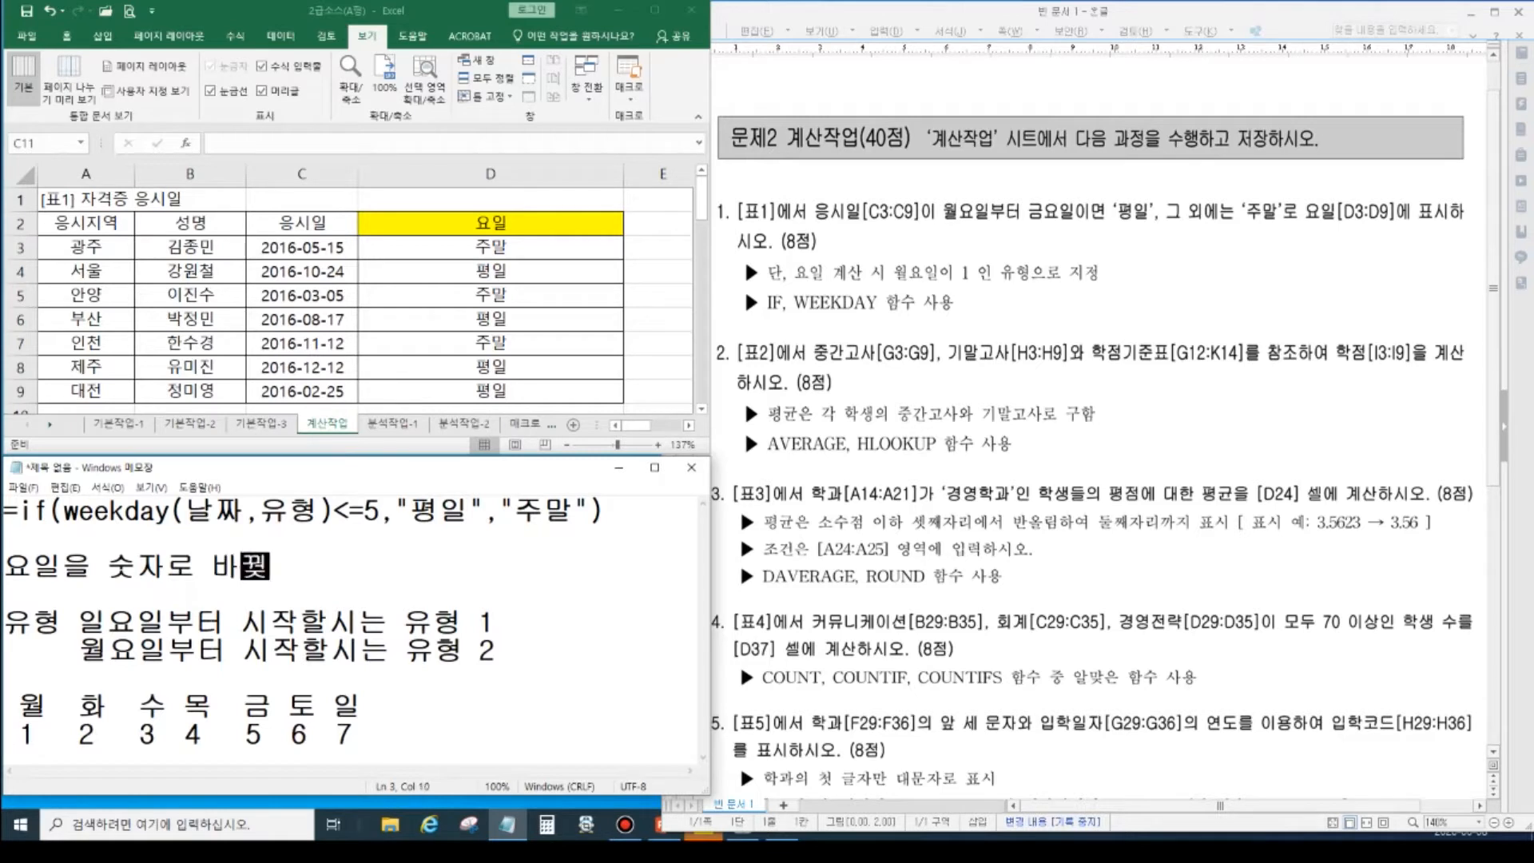
pyautogui.write('주는 함수')
pyautogui.press('Home')
pyautogui.write('weekday')
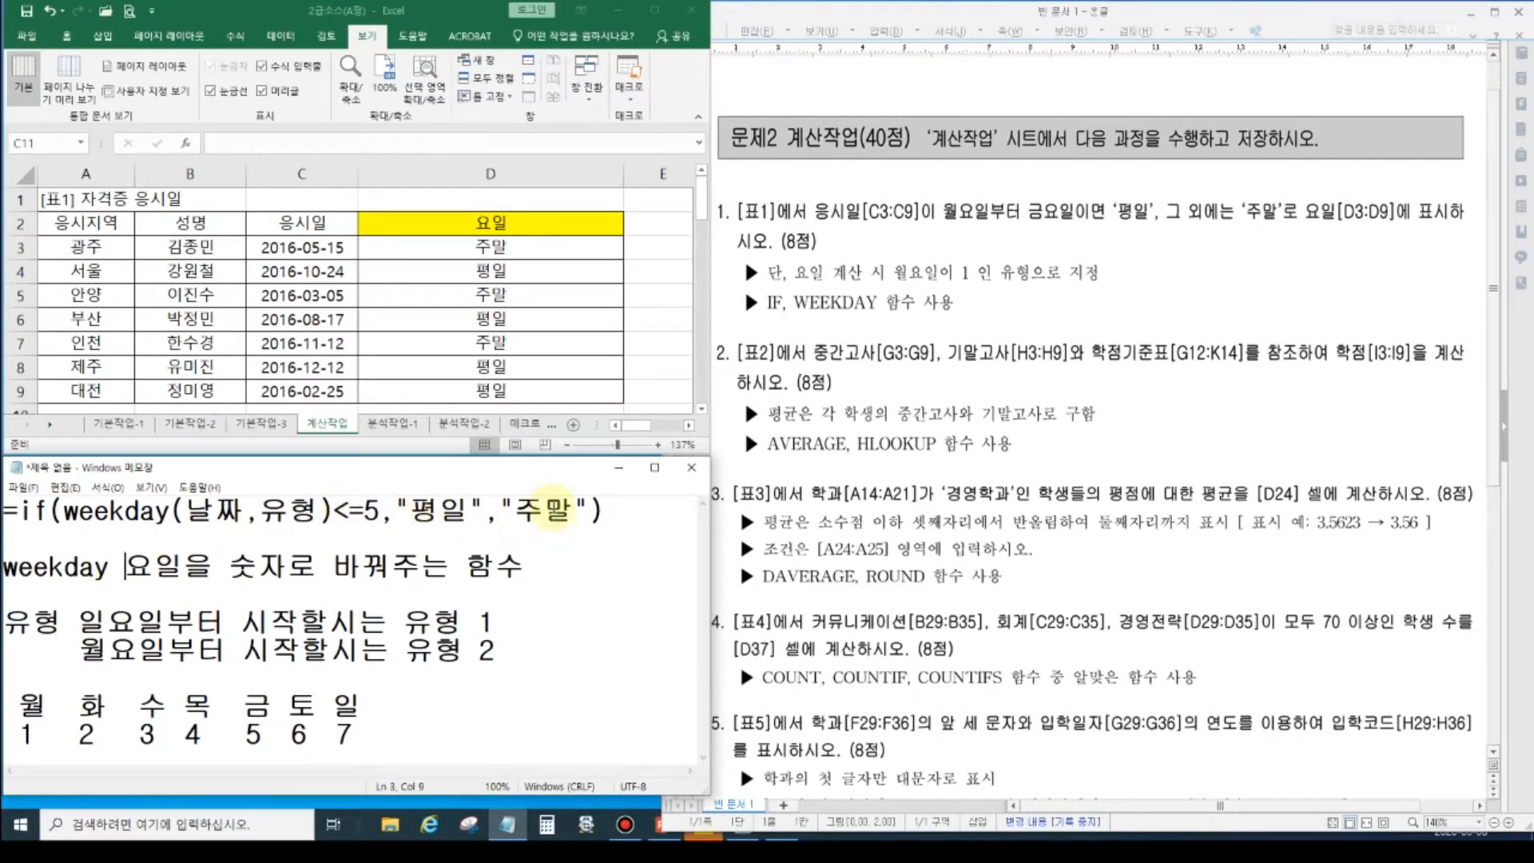
# - Replace the Notepad note's contents with the syntax =hlookup(찾을값,범위,행번호,유형), leaving a blank line above it
pyautogui.click(9, 511)
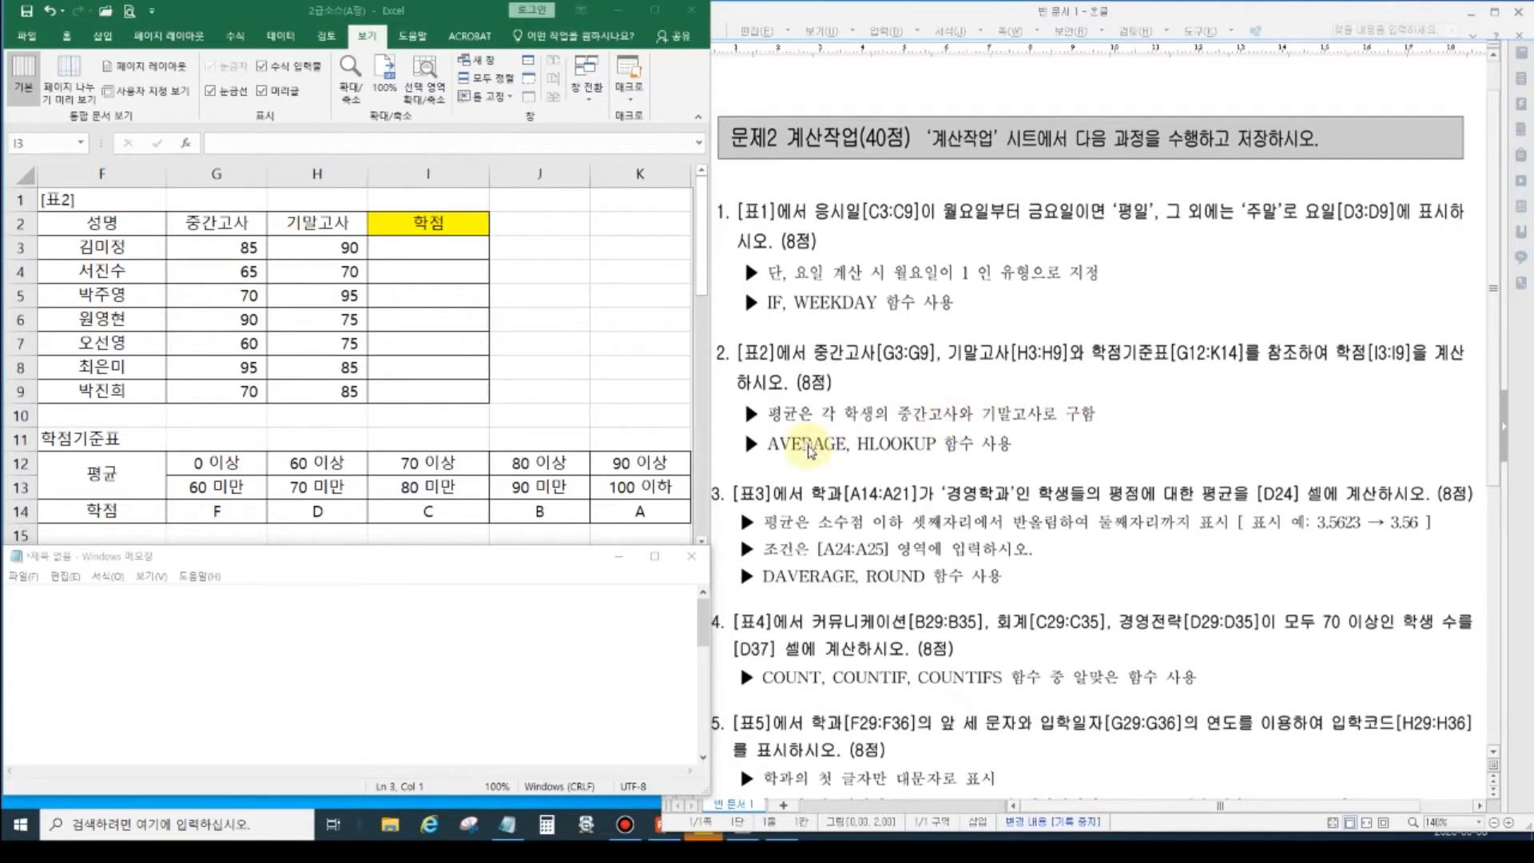
pyautogui.click(224, 660)
pyautogui.click(207, 621)
pyautogui.write('=')
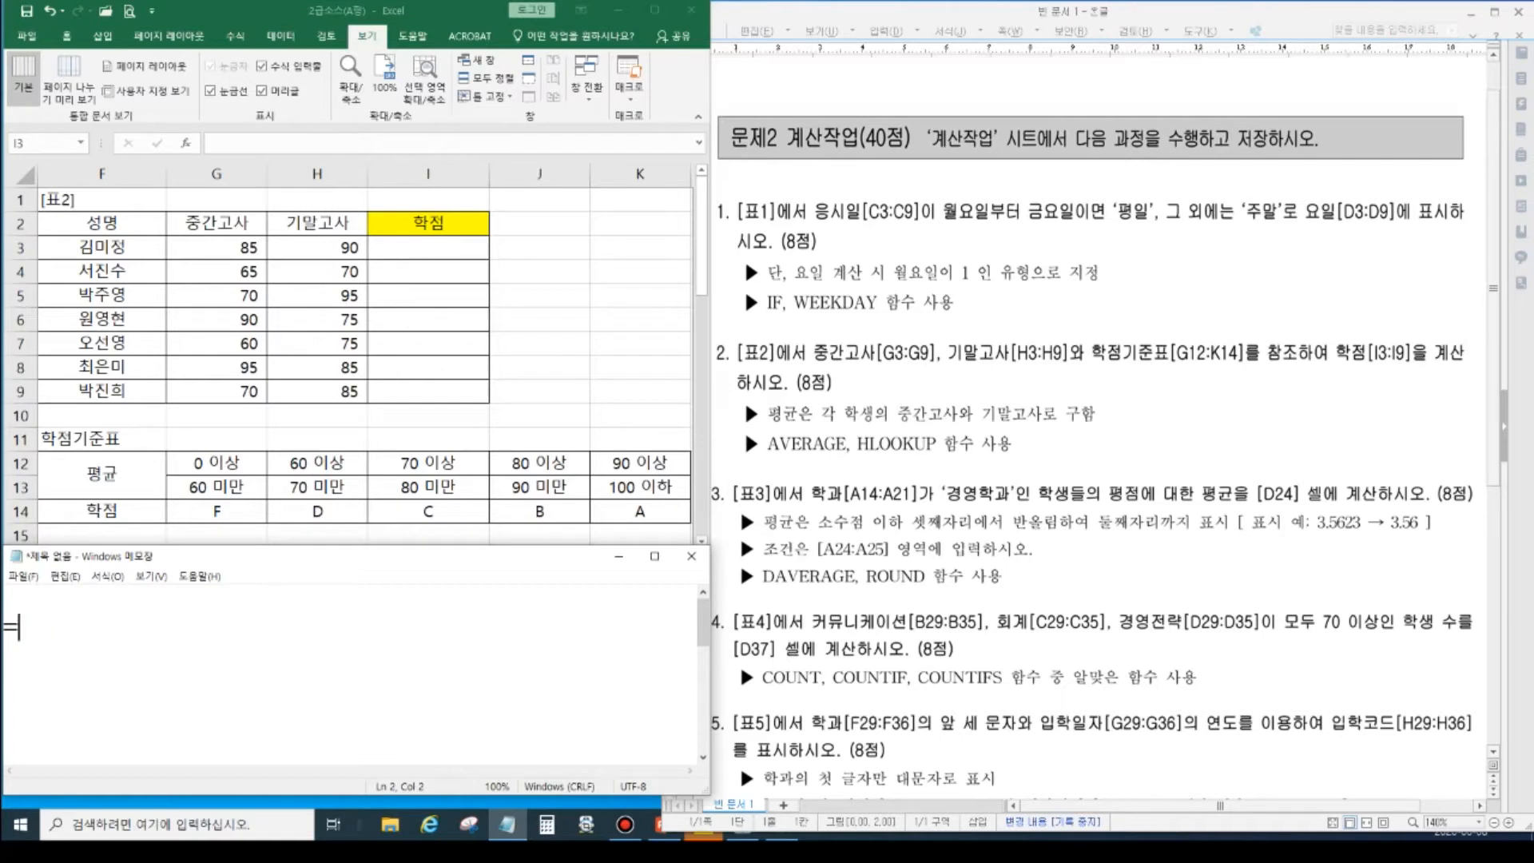
pyautogui.write('hlookup(찾을값,범위,행번호,유형)')
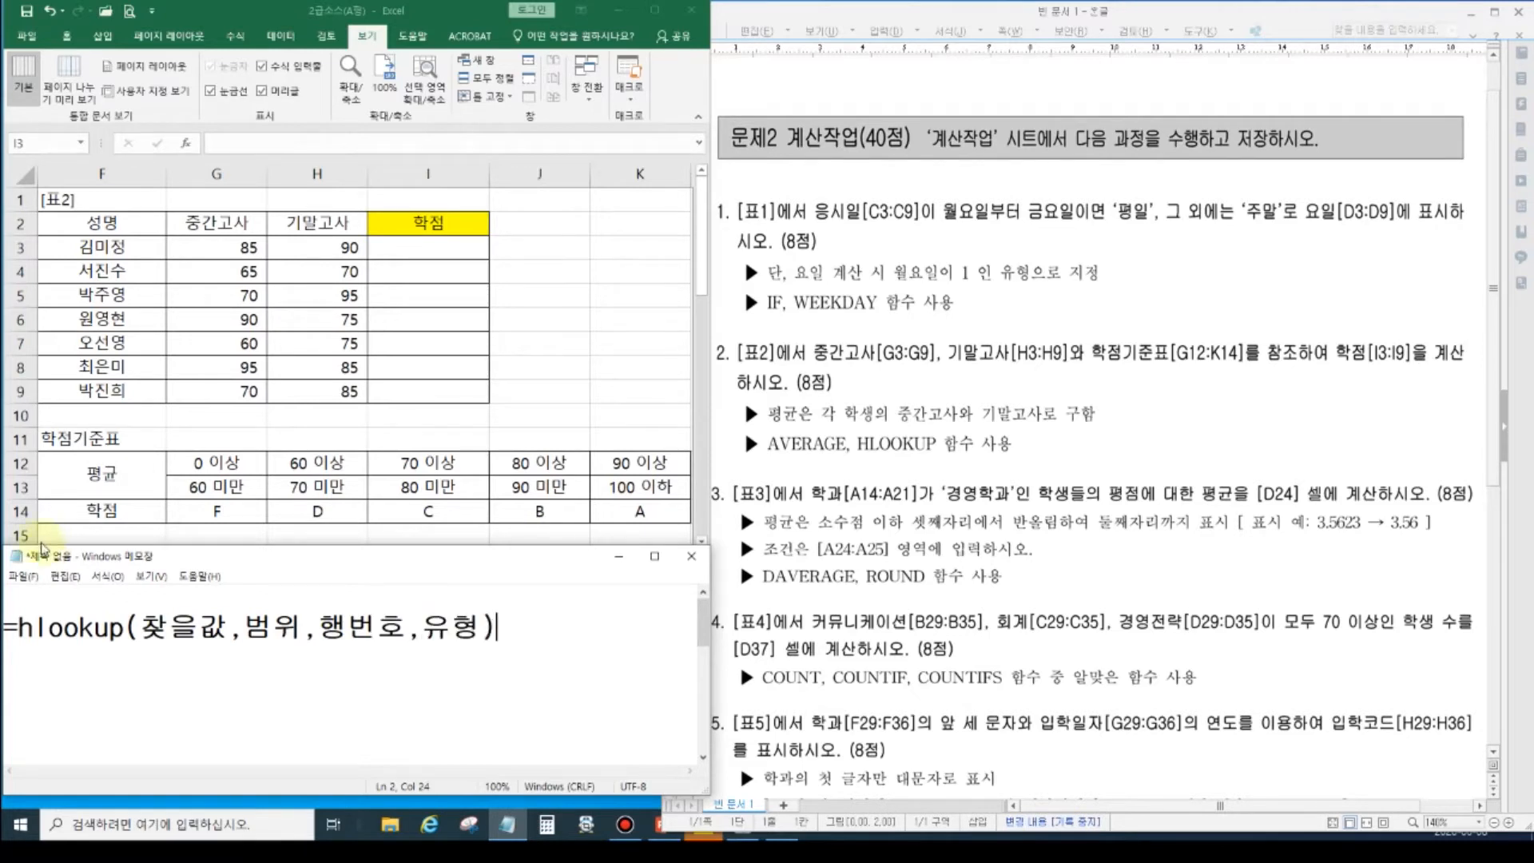
# - On the line above the hlookup syntax, note 평균 over 찾을값 and G12:K14 over 범위
pyautogui.click(154, 601)
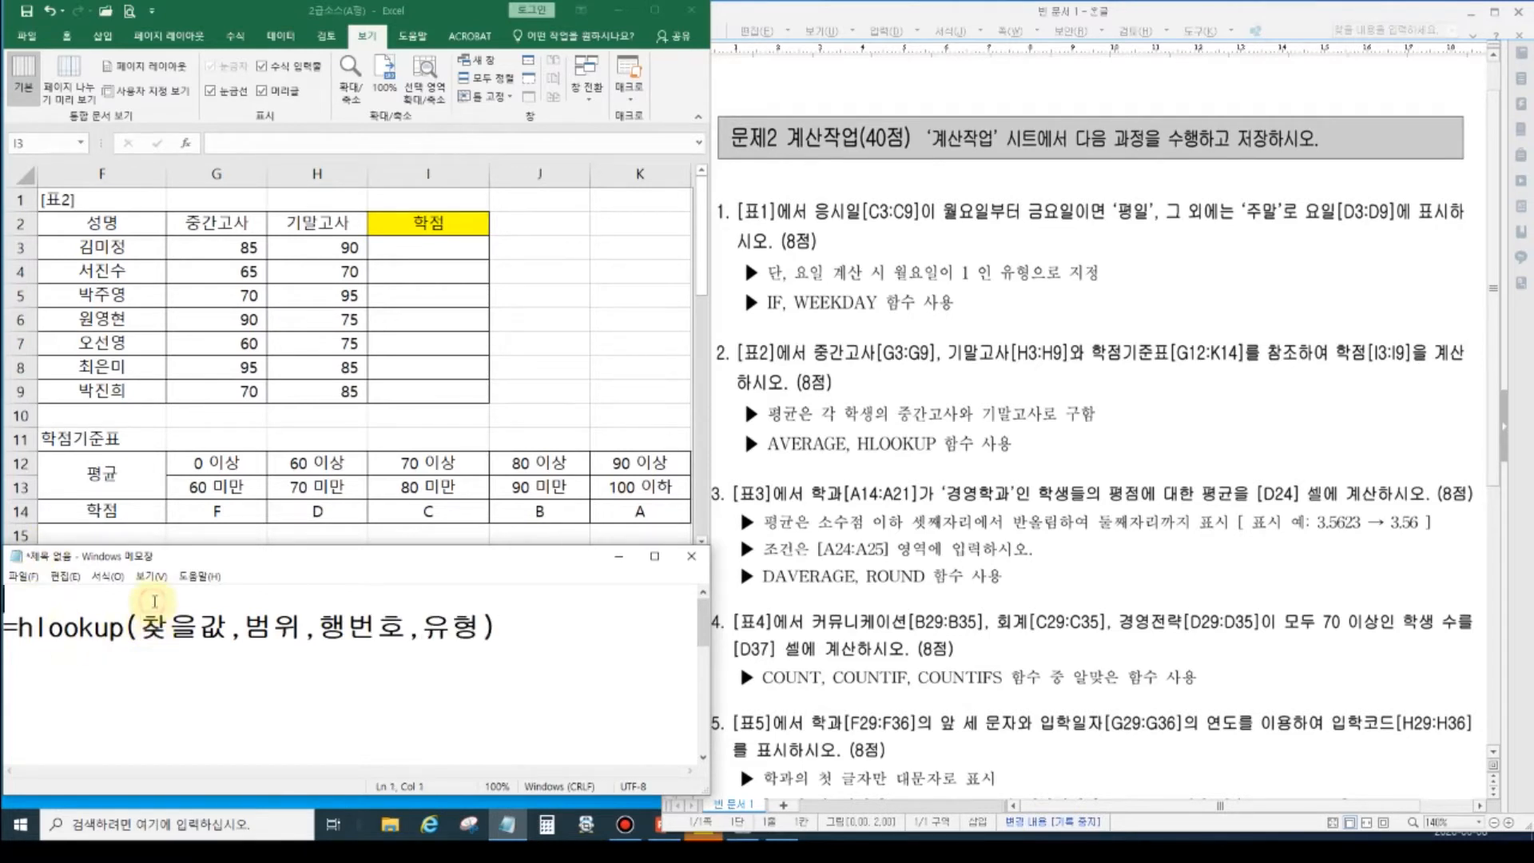
pyautogui.write('쳐')
pyautogui.write('균')
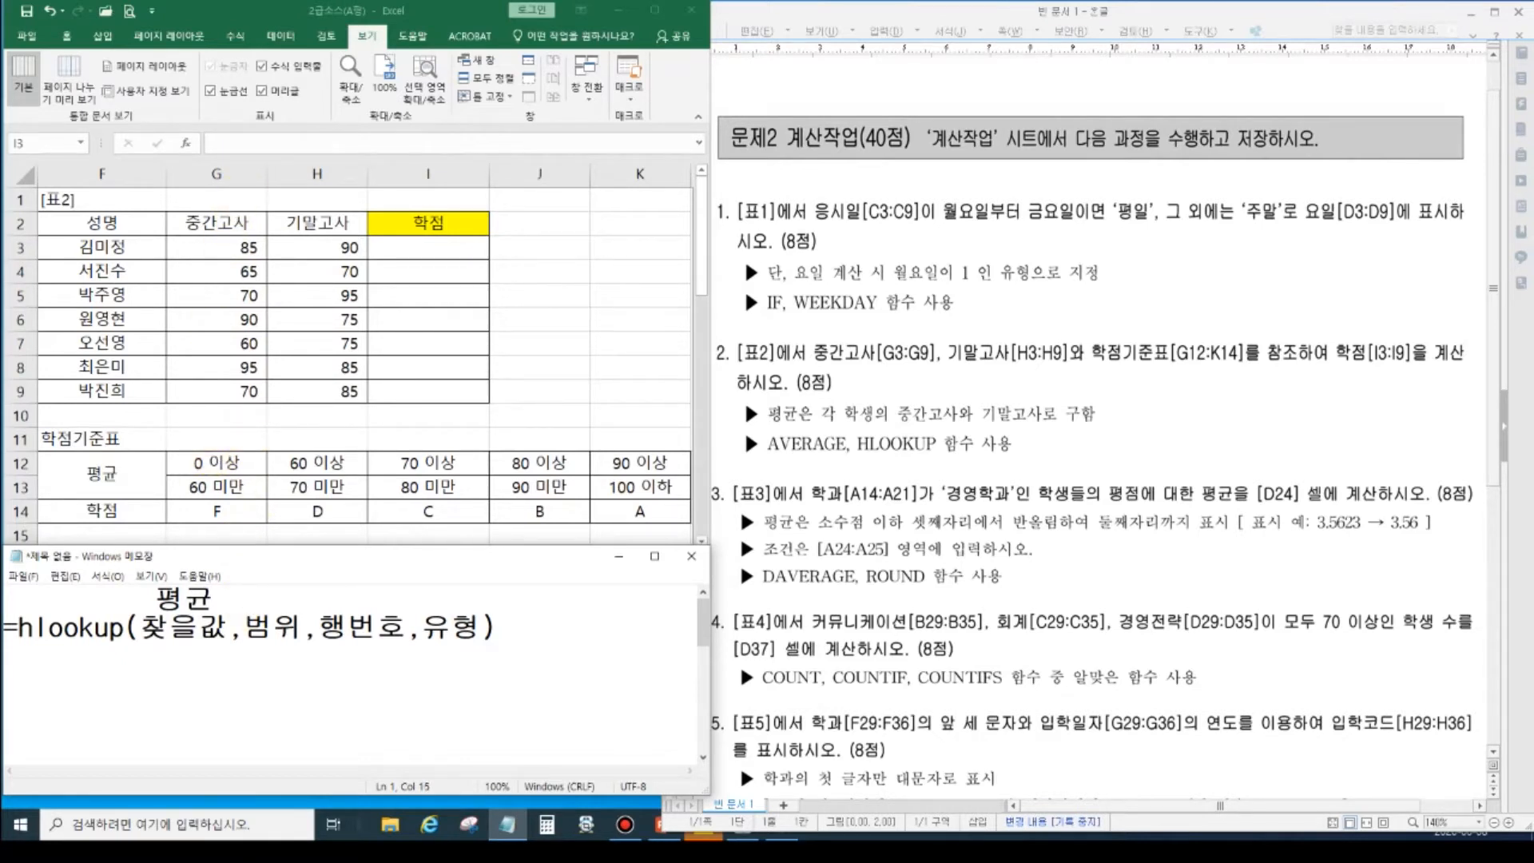
pyautogui.write('G12')
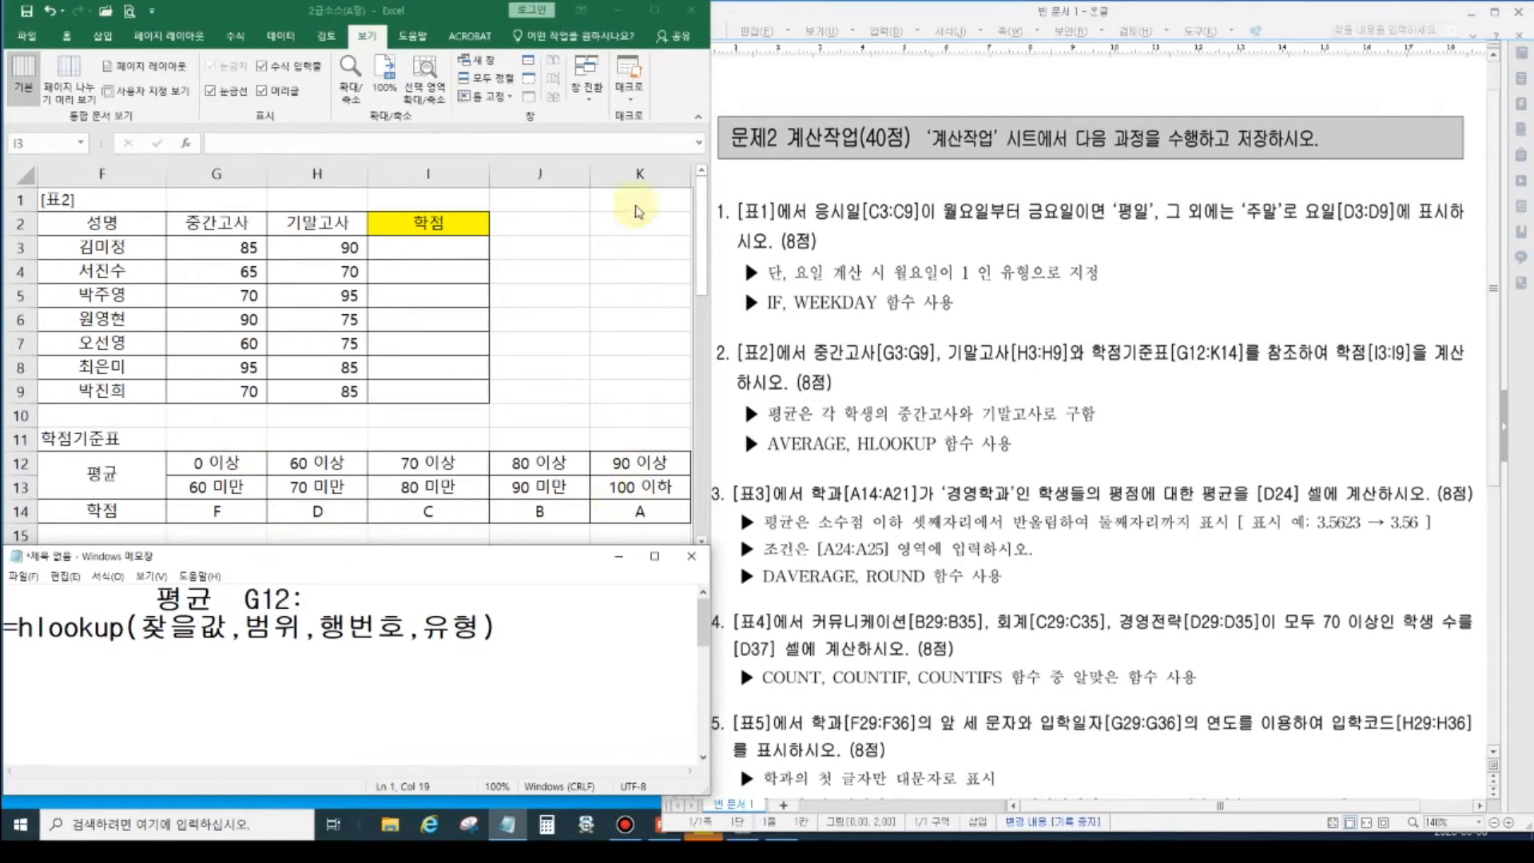
pyautogui.write(':K14')
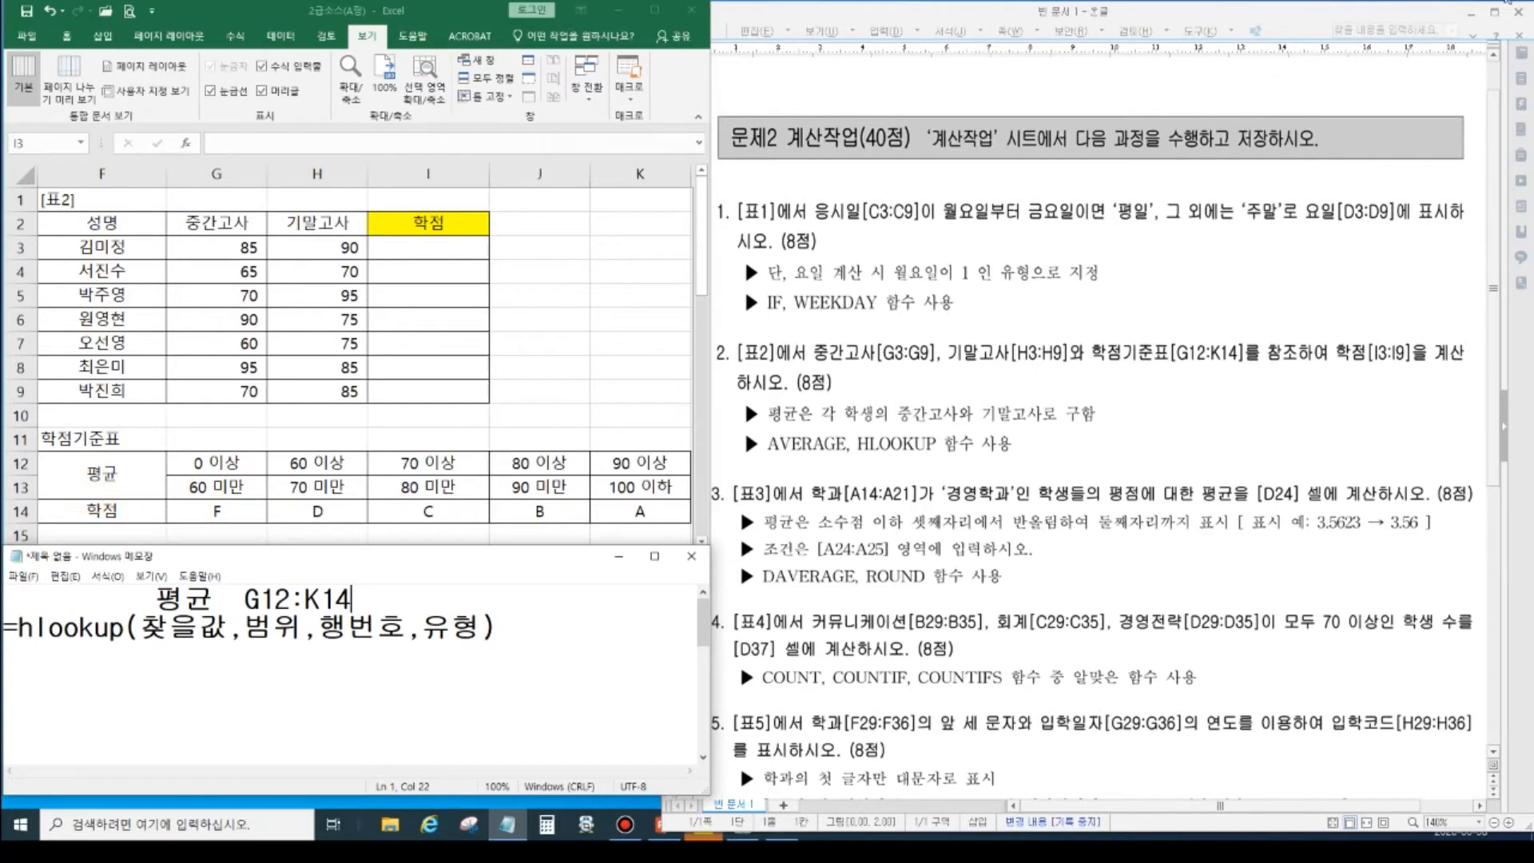
# - Outline the 학점기준표 range G12:K14 and the 범위 argument with on-screen rectangles, and clear the markings
pyautogui.click(1507, 2)
pyautogui.click(1521, 122)
pyautogui.moveTo(167, 456)
pyautogui.mouseDown()
pyautogui.moveTo(348, 506)
pyautogui.moveTo(691, 525)
pyautogui.mouseUp()
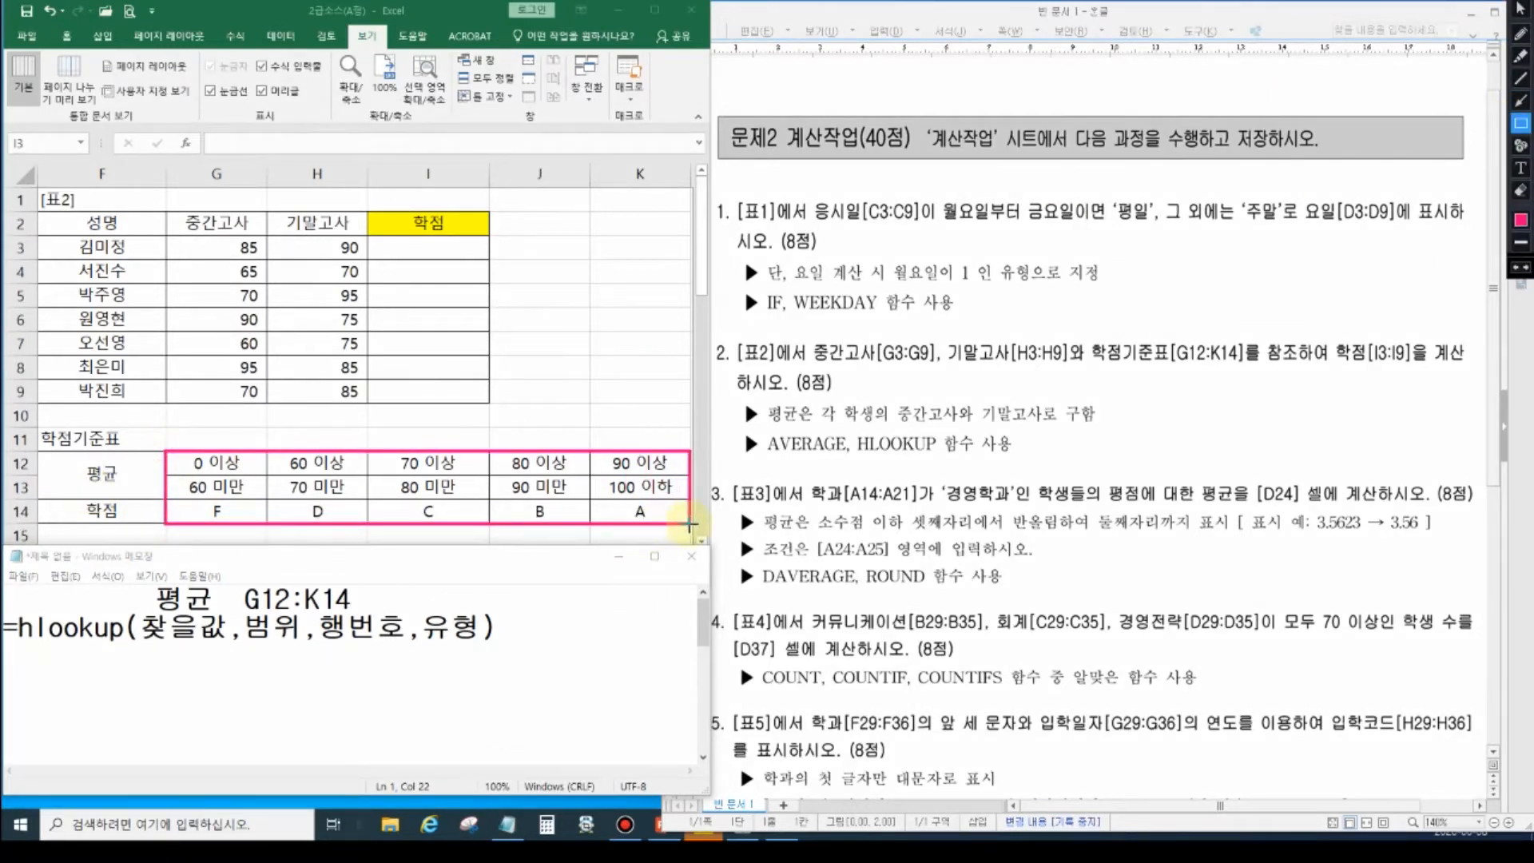
pyautogui.moveTo(245, 614); pyautogui.dragTo(302, 642)
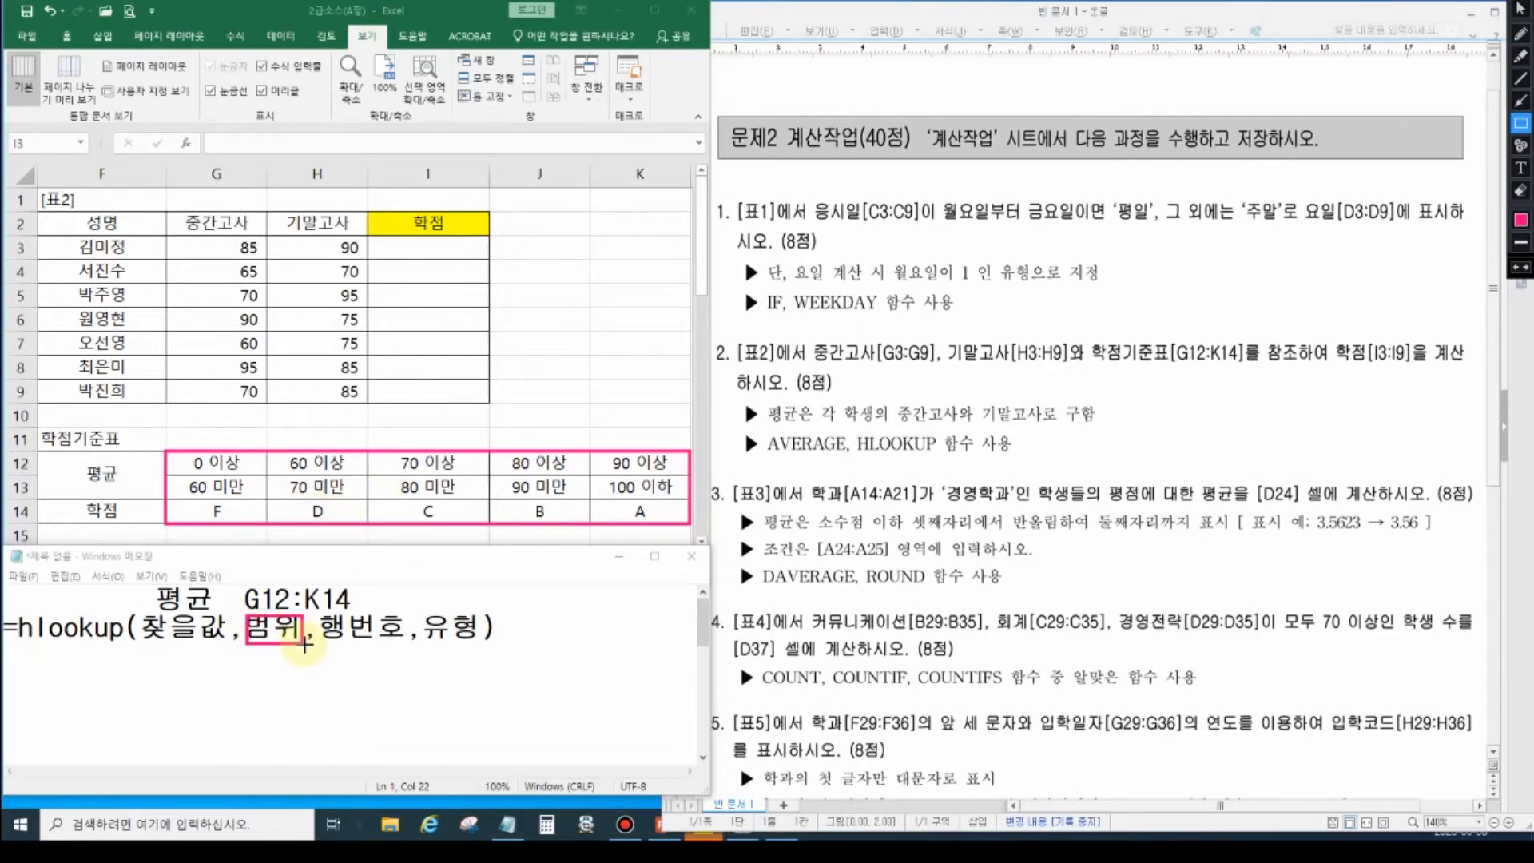
pyautogui.press('Escape')
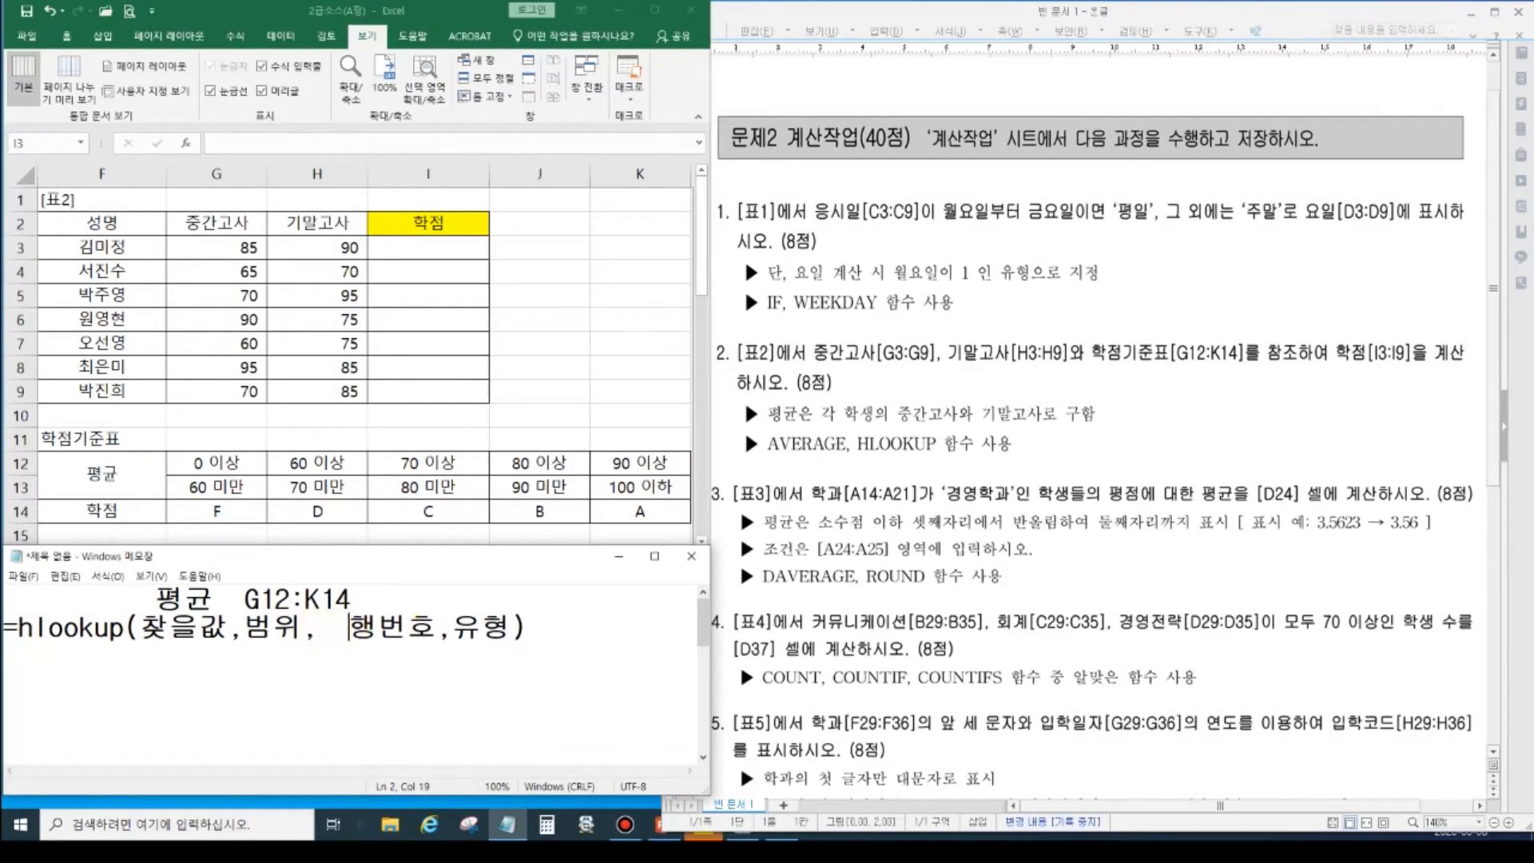
# - Outline the range G12:K14 and its 학점 row 14 with on-screen rectangles, and clear the markings
pyautogui.click(365, 598)
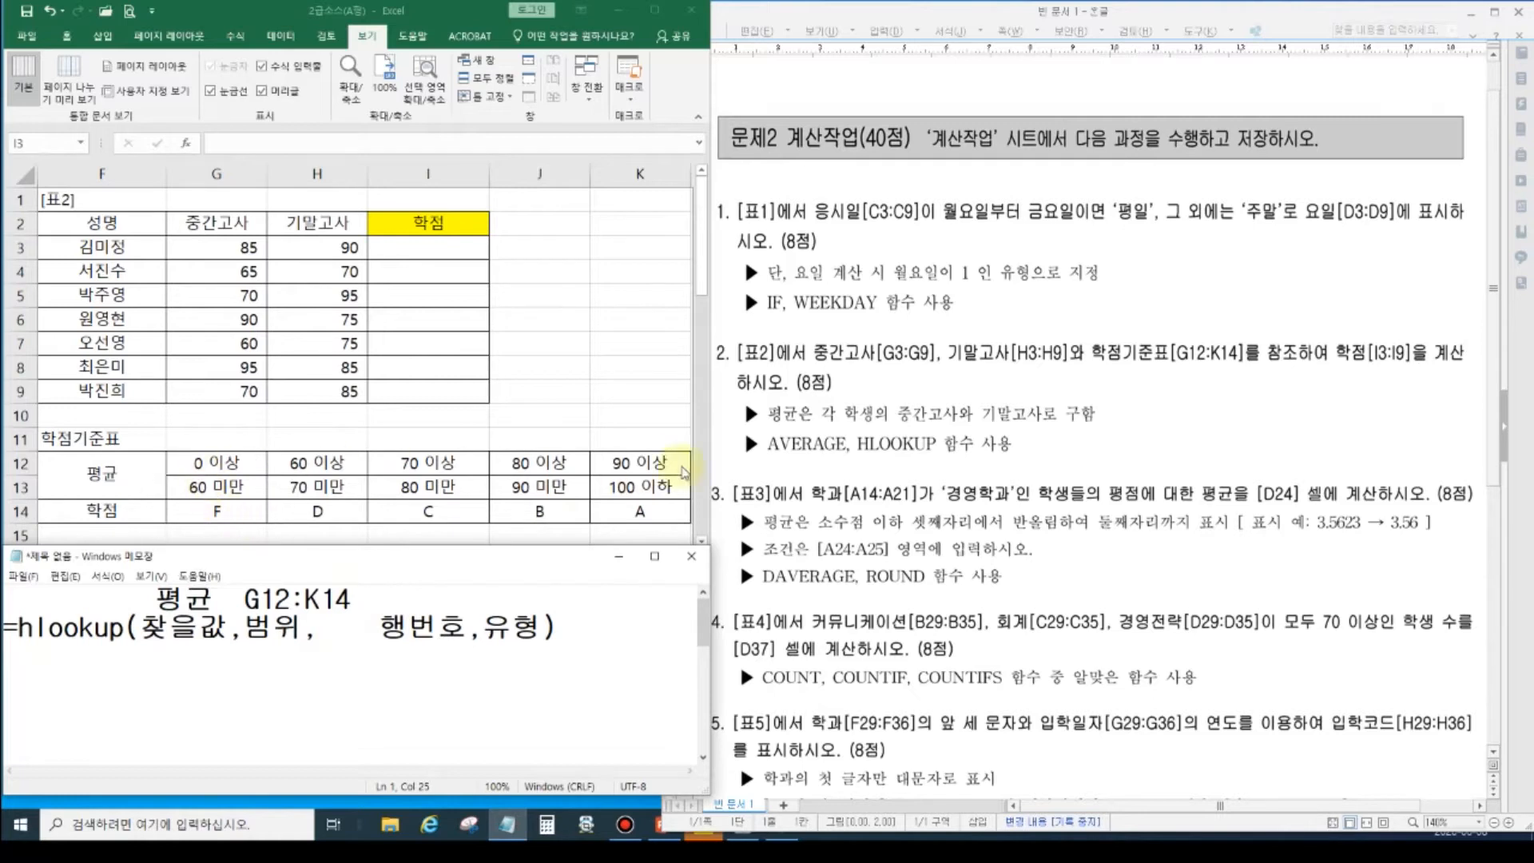
pyautogui.click(1525, 9)
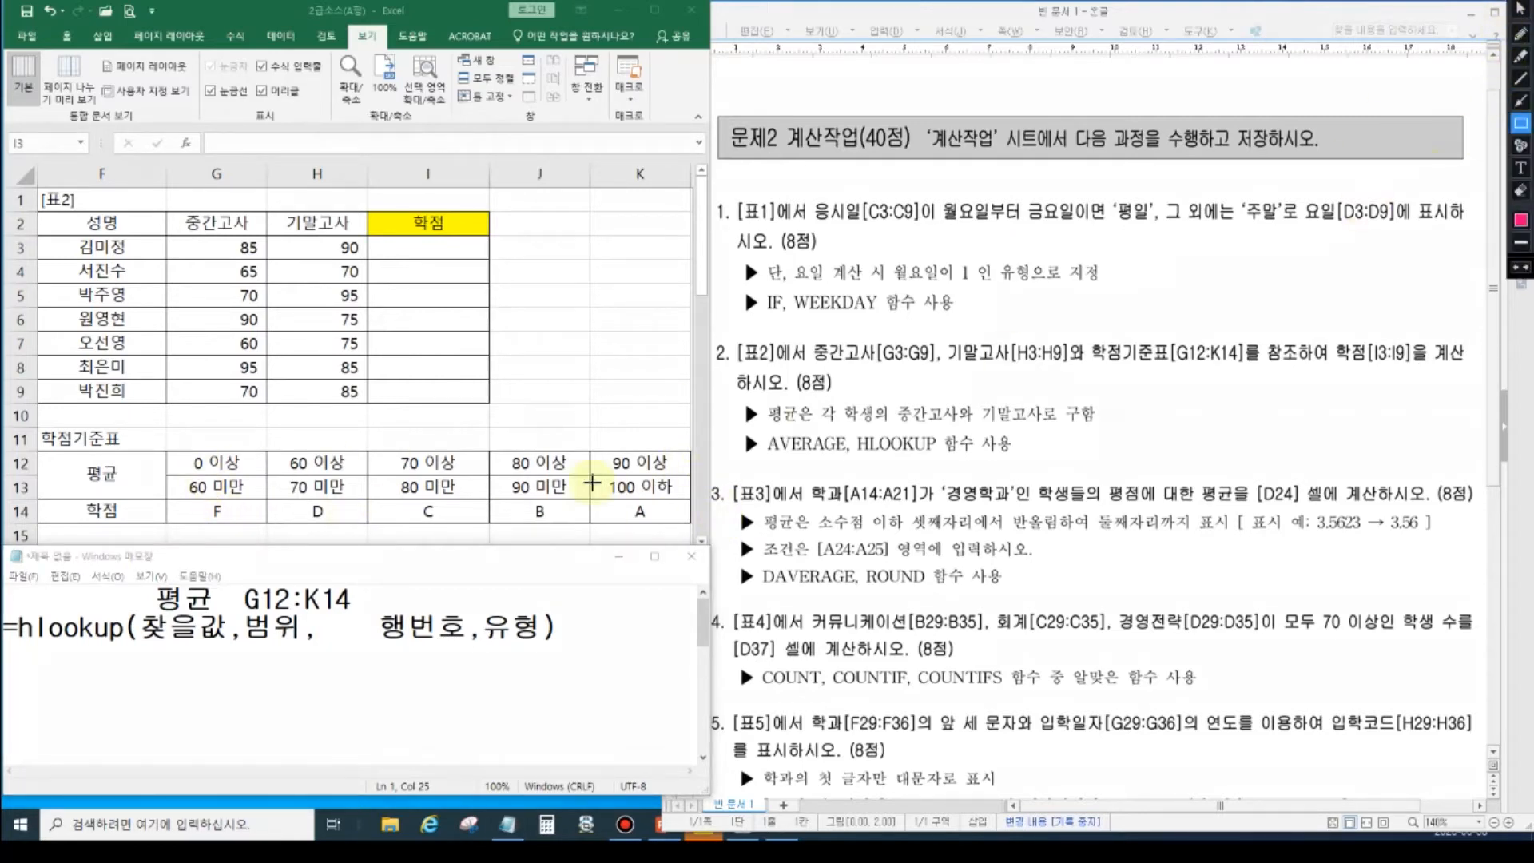
pyautogui.moveTo(165, 448); pyautogui.dragTo(692, 525)
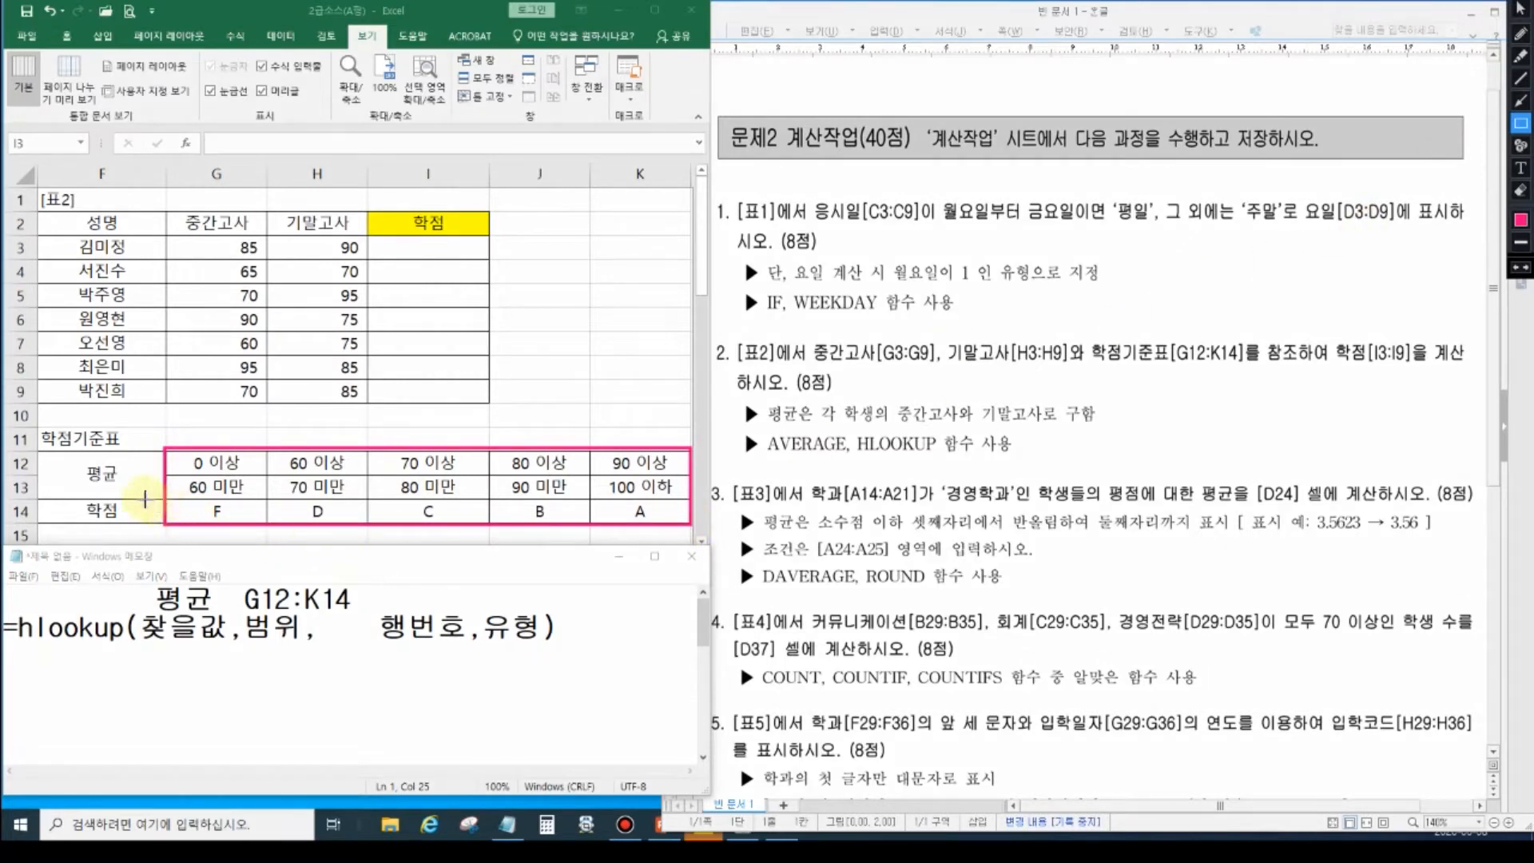
pyautogui.moveTo(137, 499); pyautogui.dragTo(695, 530)
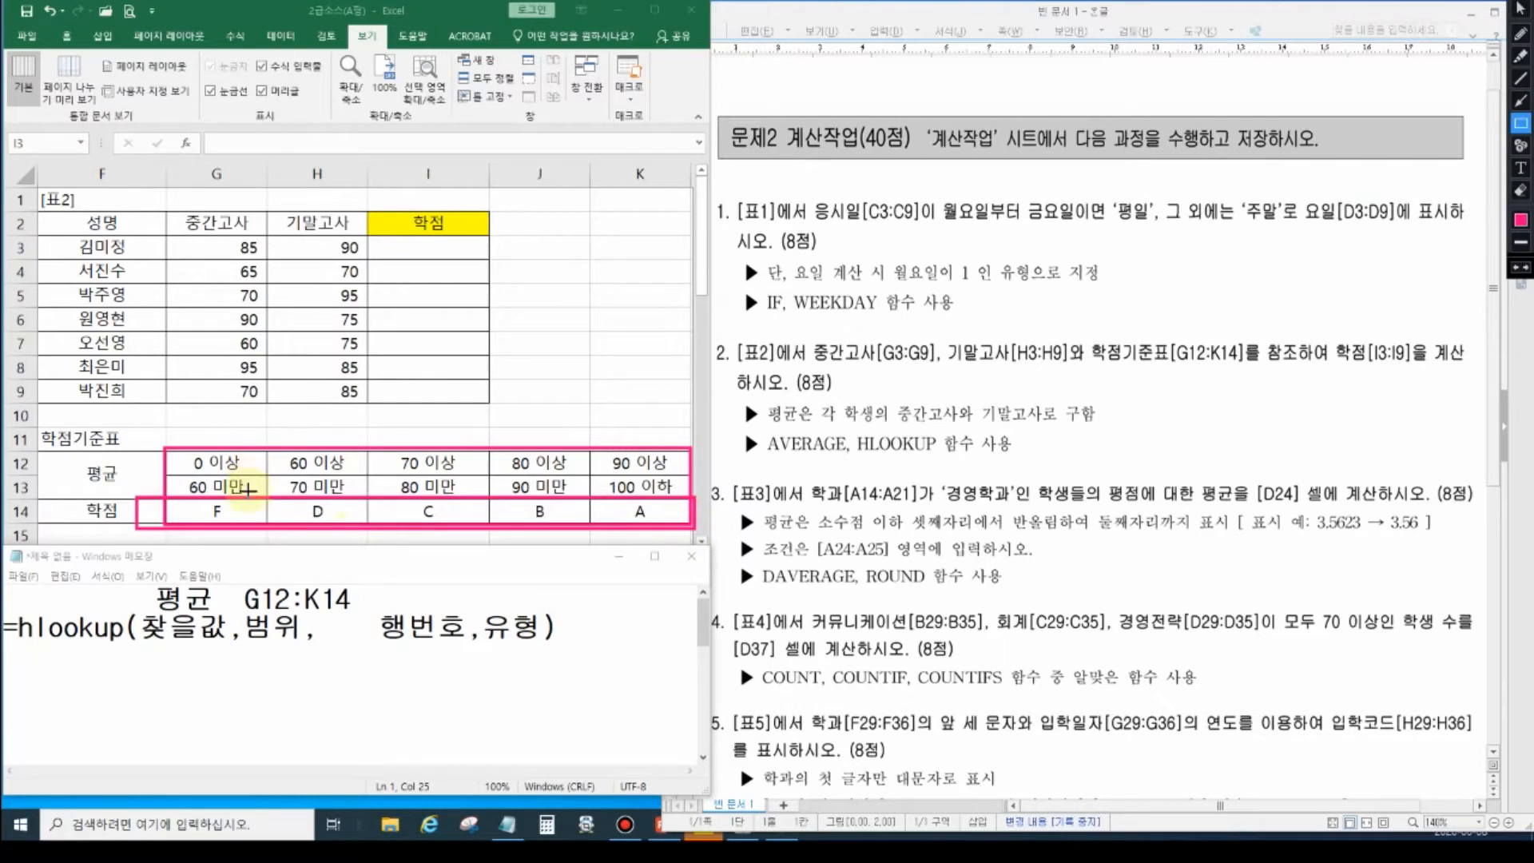
pyautogui.press('Escape')
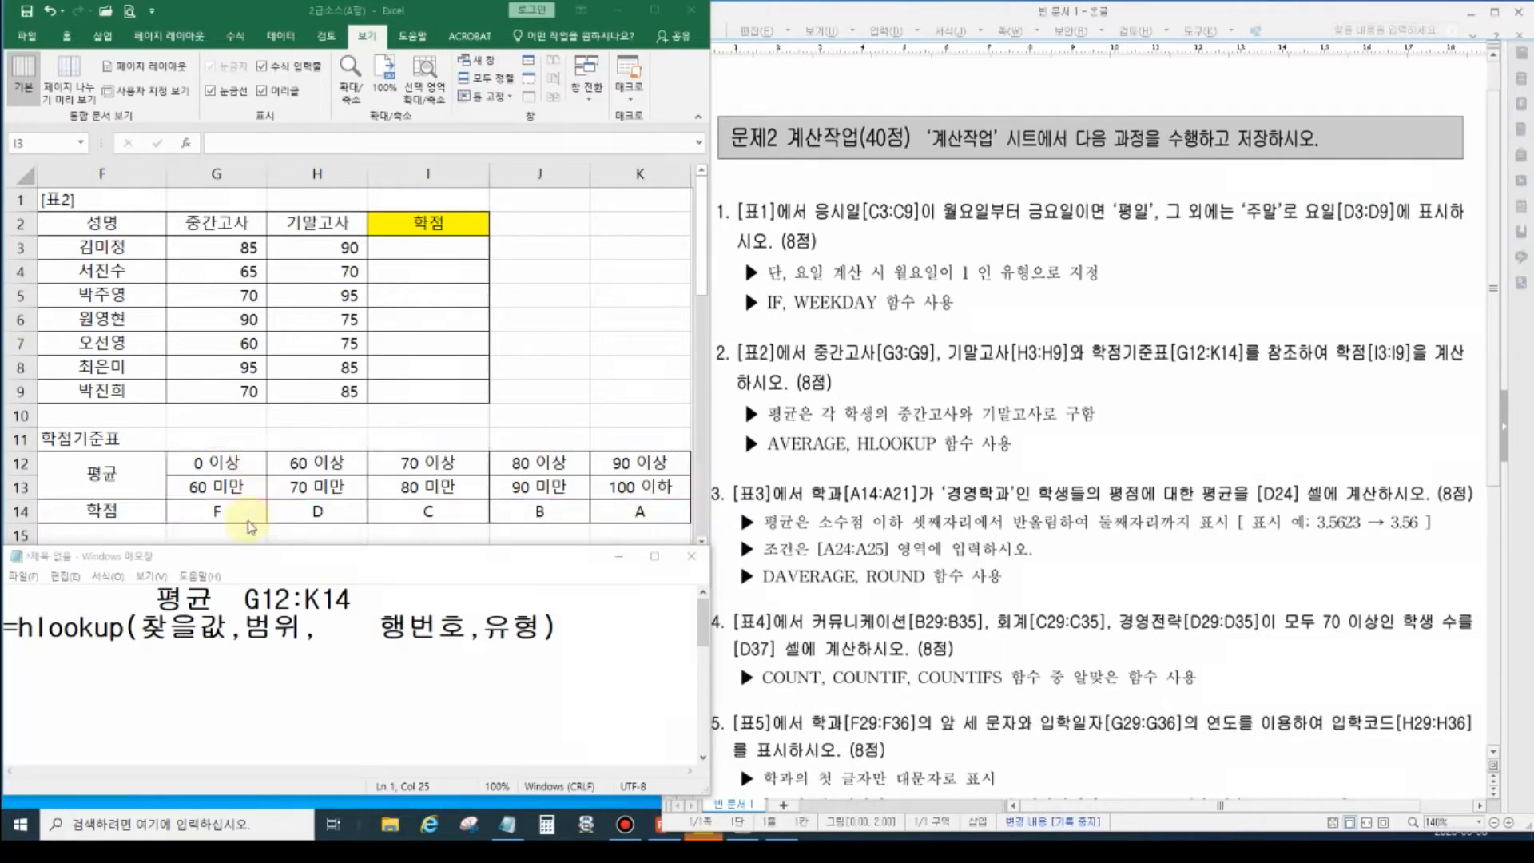
# - In the note, write 3 above 행번호 and 1 above 유형
pyautogui.click(385, 600)
pyautogui.write('3')
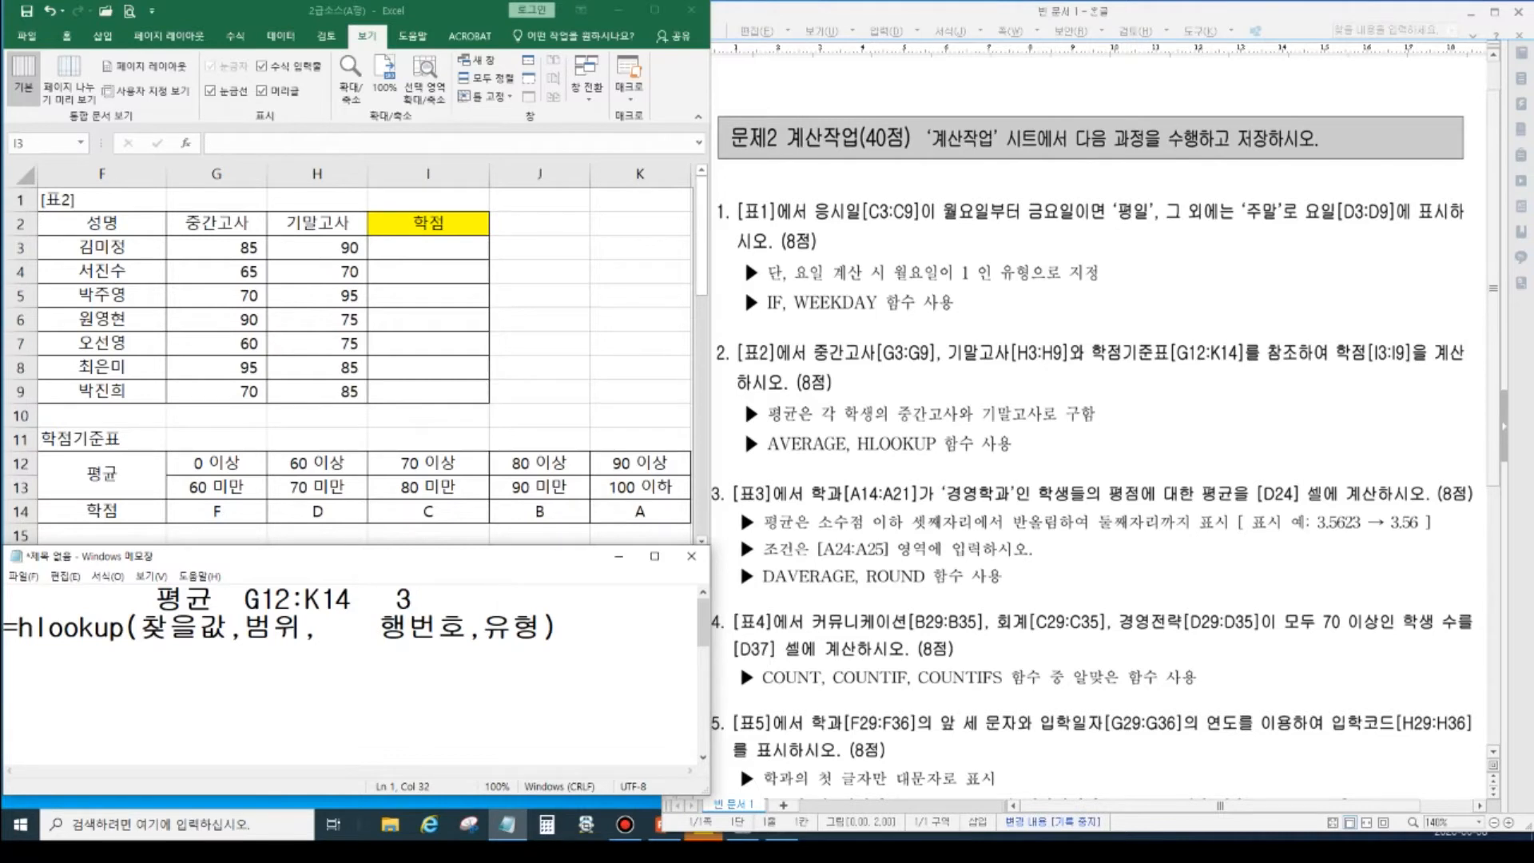
pyautogui.write('1')
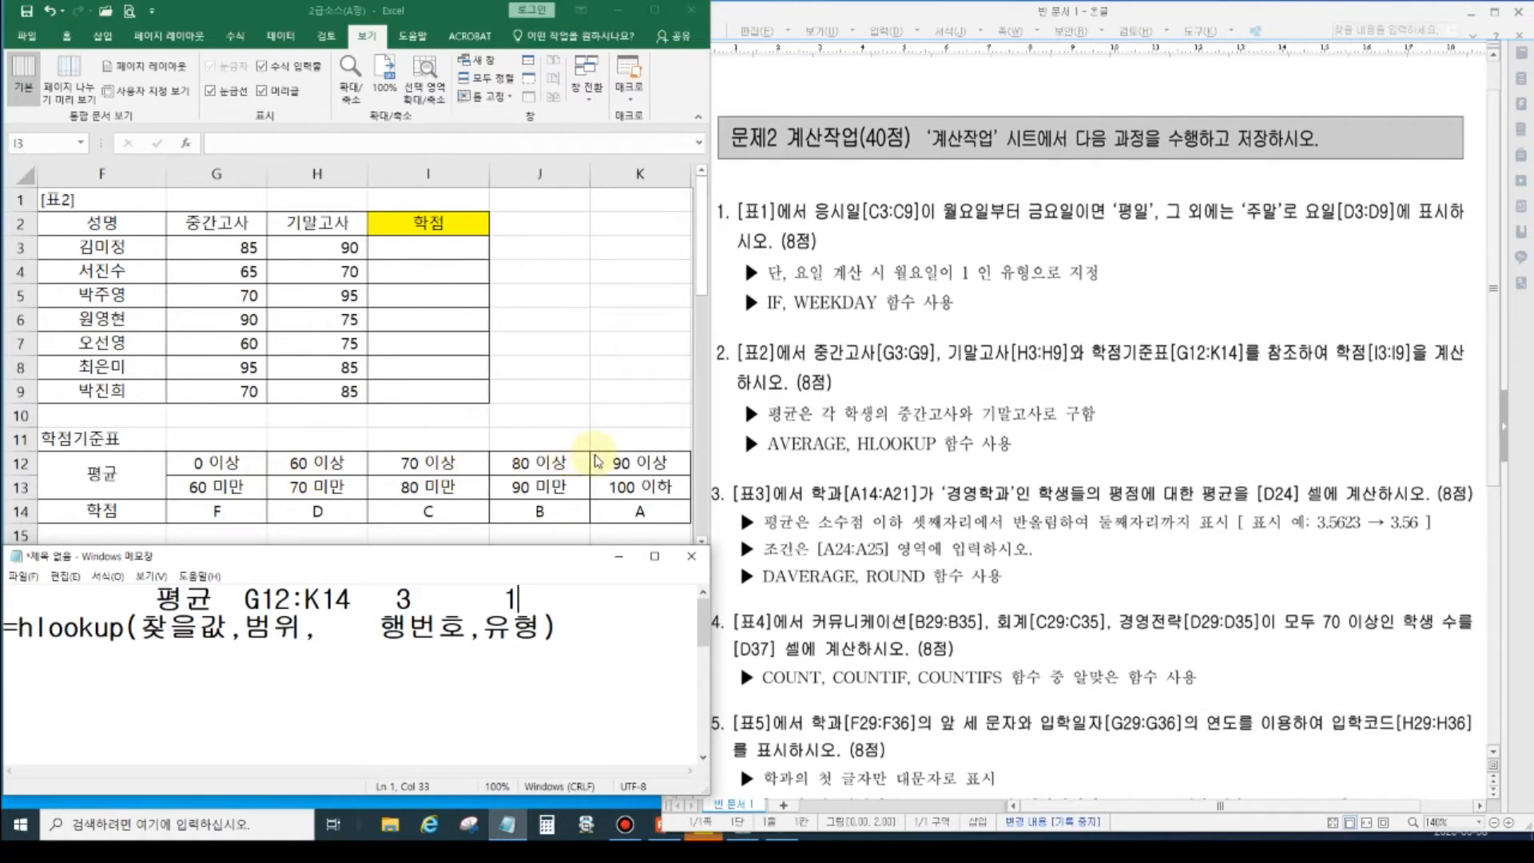
# - In Excel, enter =AVERAGE(G3:H3) in I3 and fill it down through I9
pyautogui.click(435, 243)
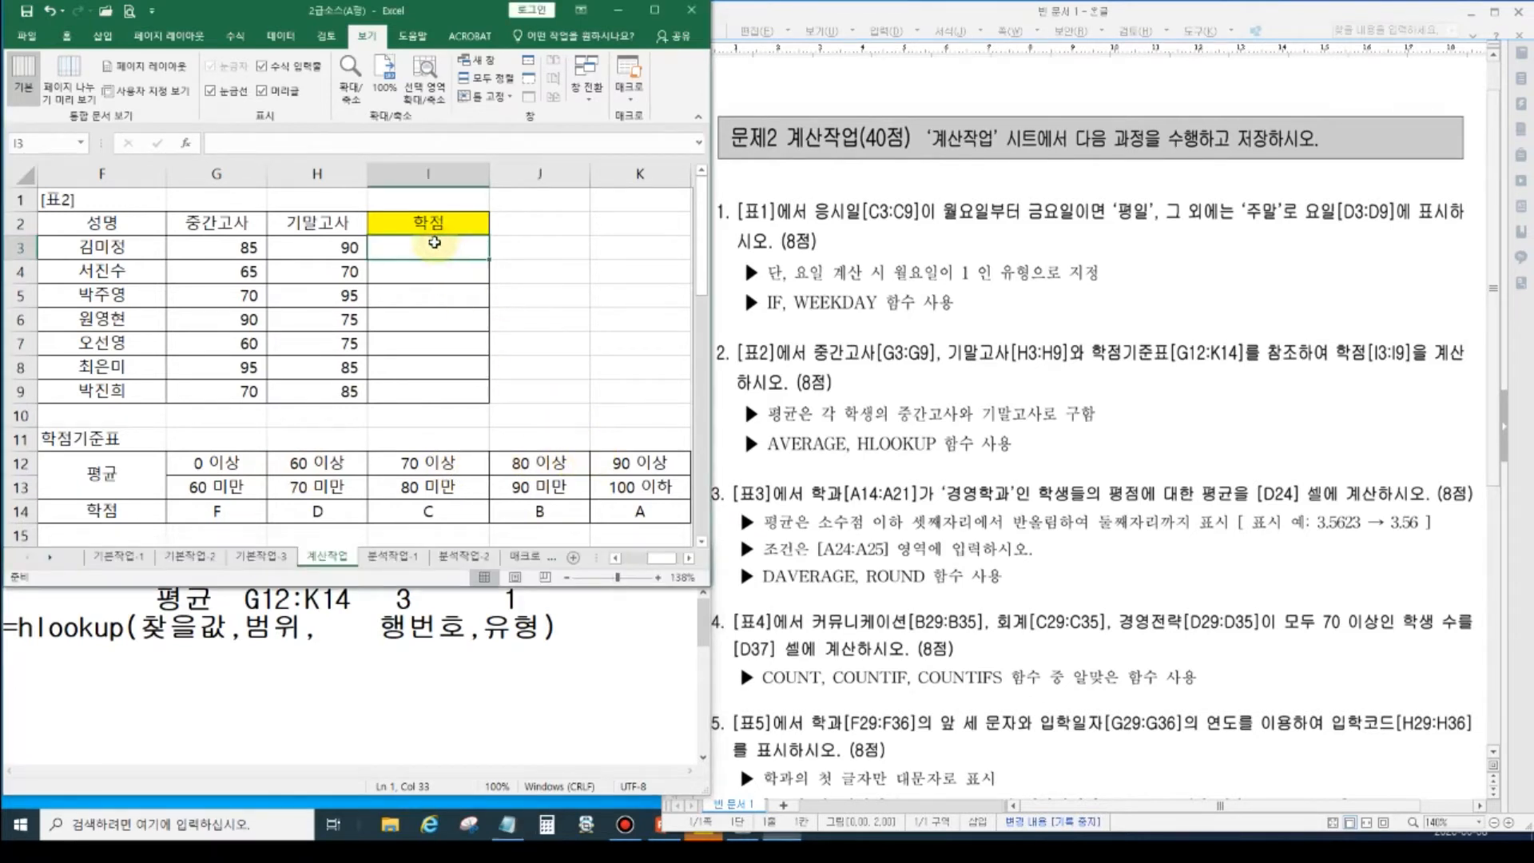
pyautogui.moveTo(397, 588)
pyautogui.mouseDown()
pyautogui.moveTo(397, 548)
pyautogui.moveTo(397, 563)
pyautogui.mouseUp()
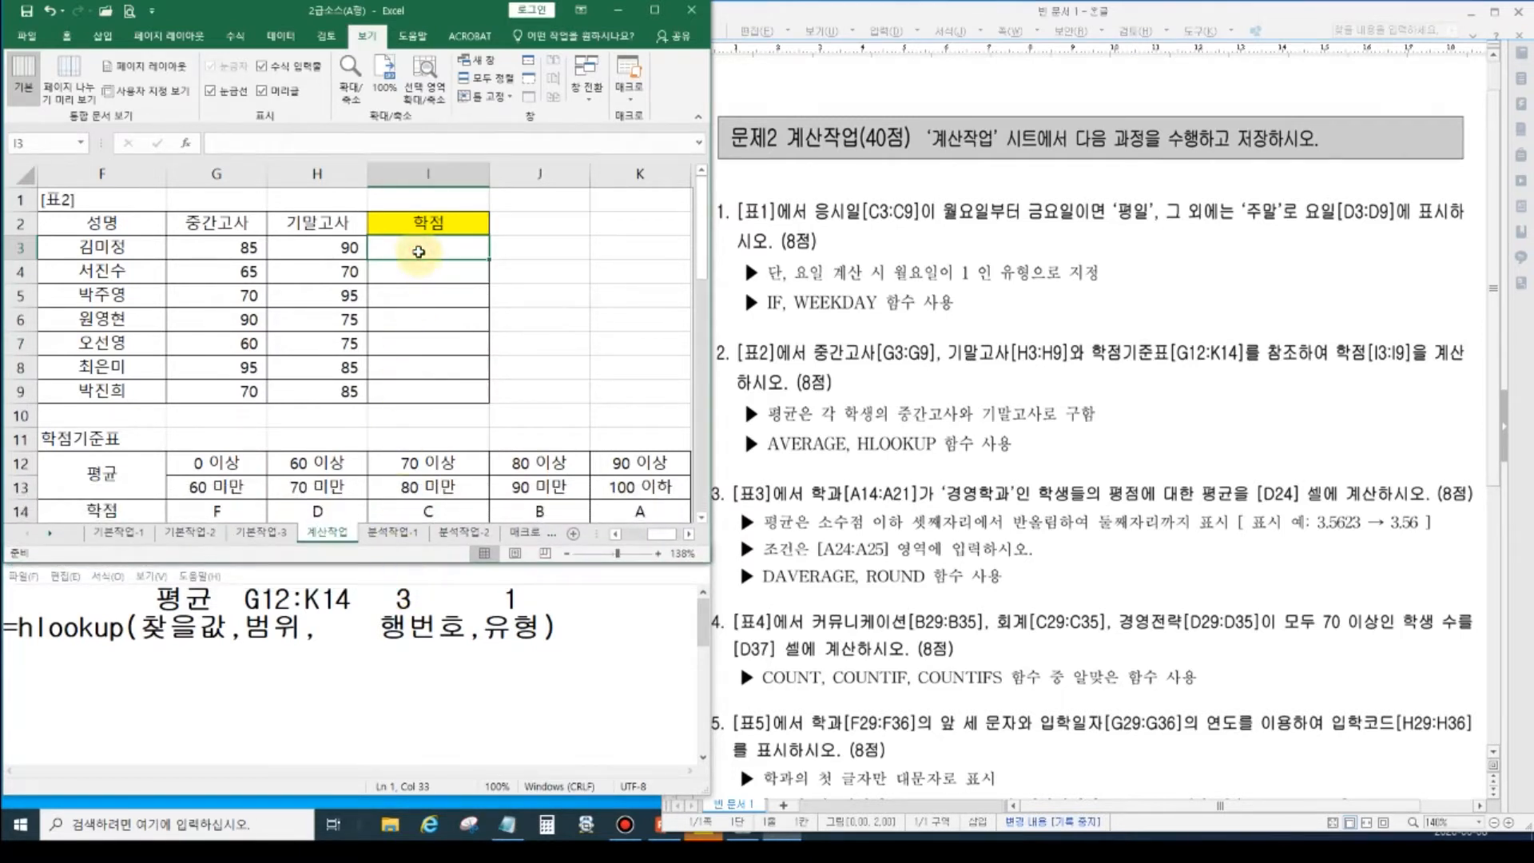
pyautogui.write('=A')
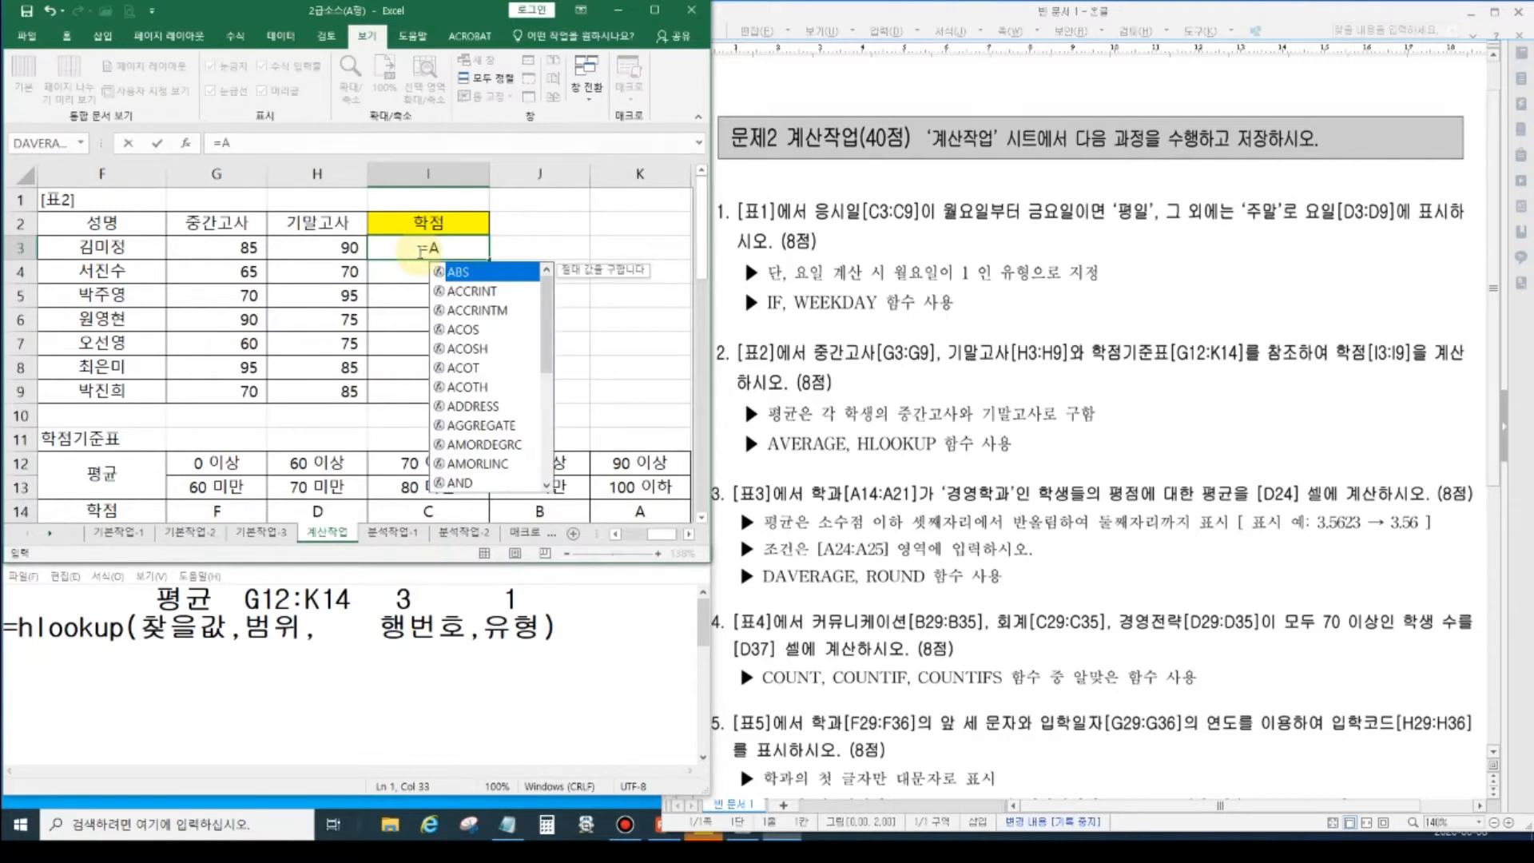
pyautogui.write('VERAG')
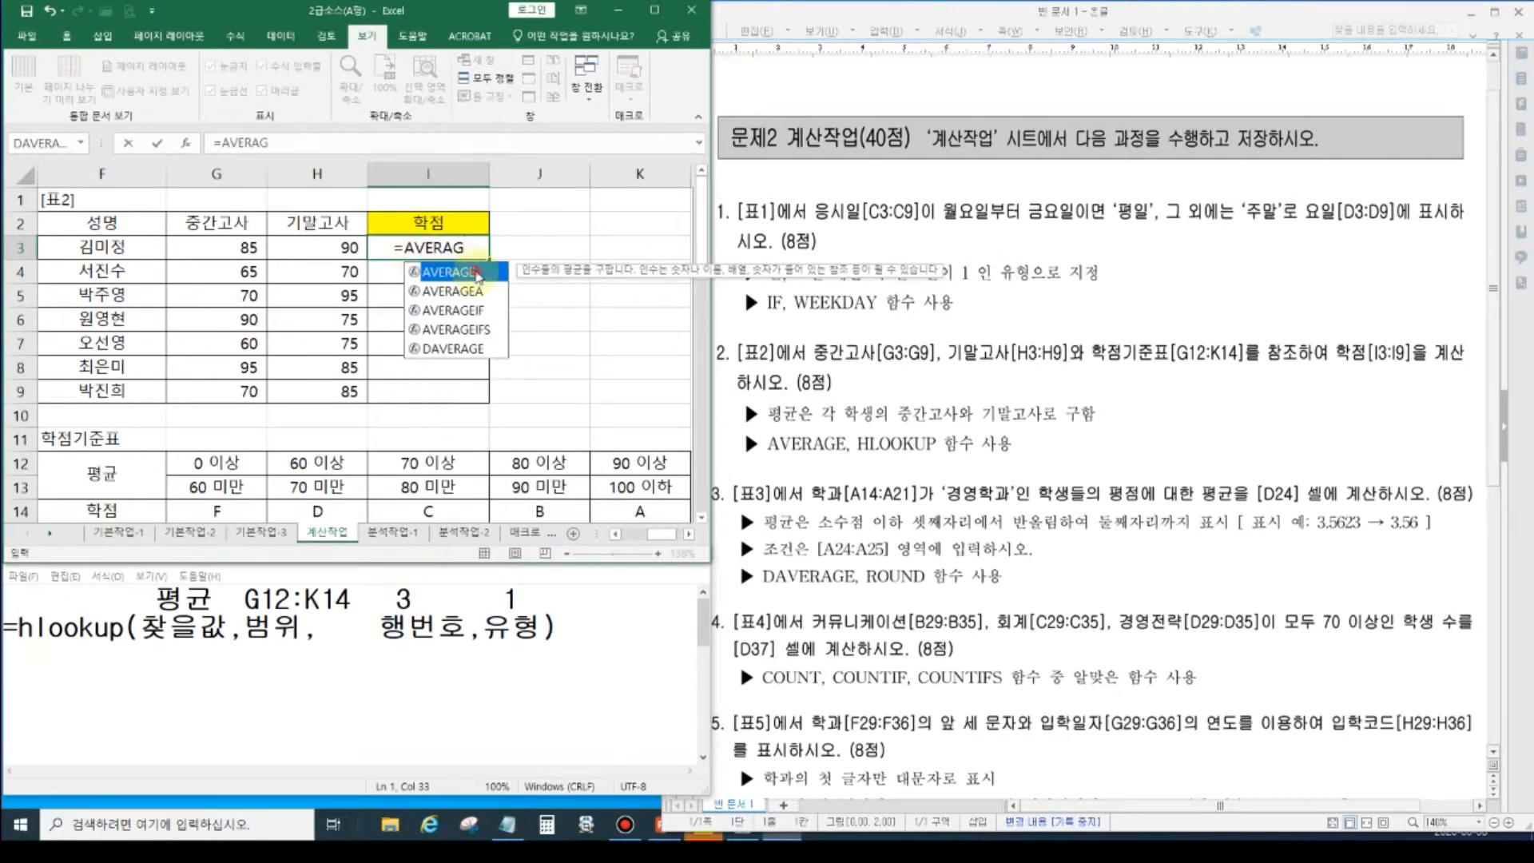
pyautogui.doubleClick(453, 272)
pyautogui.moveTo(248, 252); pyautogui.dragTo(308, 254)
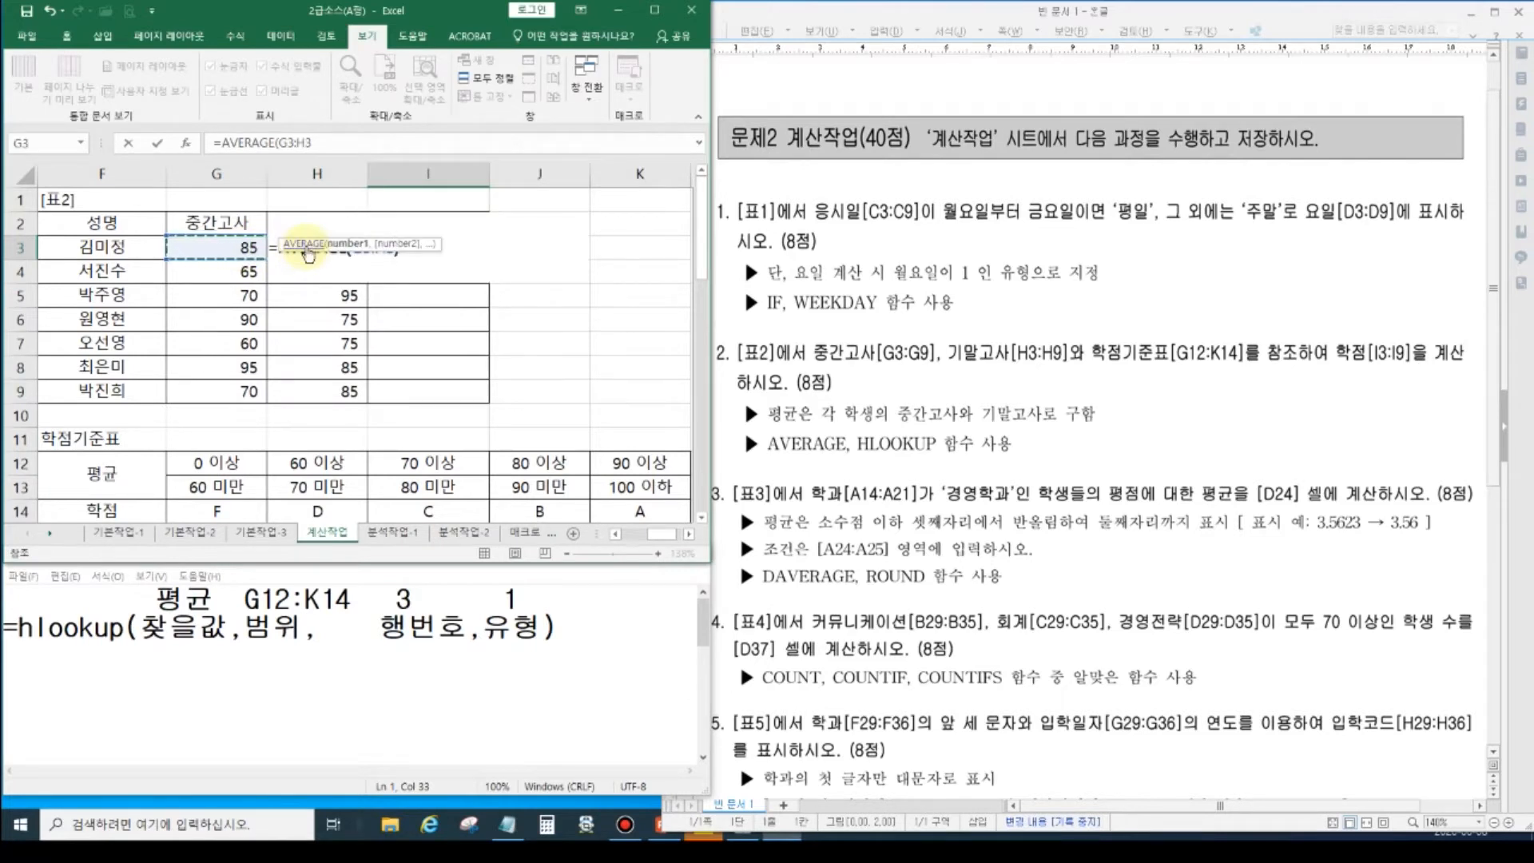
pyautogui.press('Return')
pyautogui.click(431, 248)
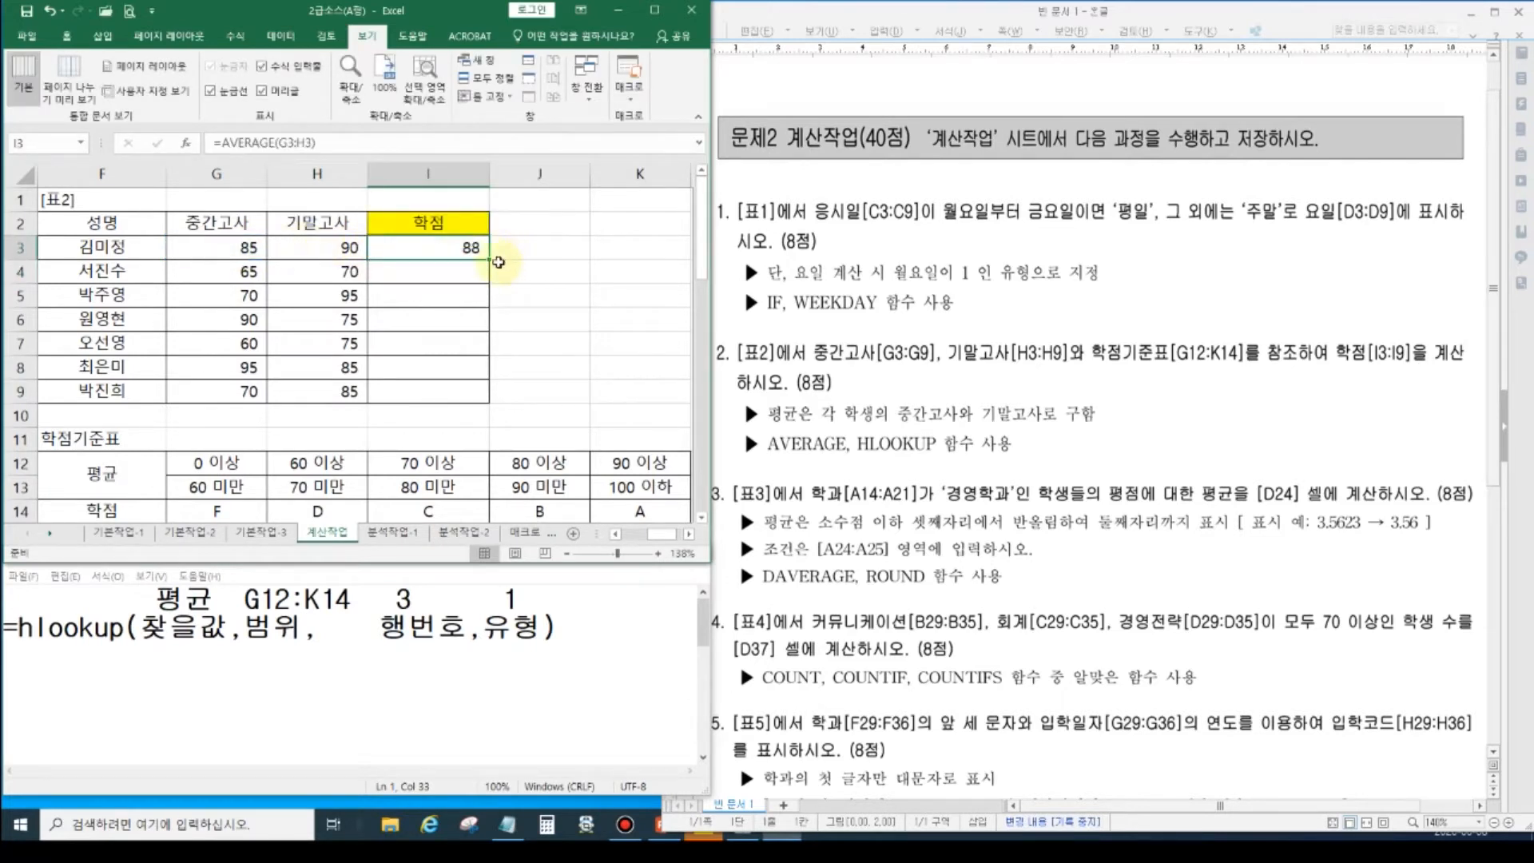
pyautogui.moveTo(491, 259); pyautogui.dragTo(489, 400)
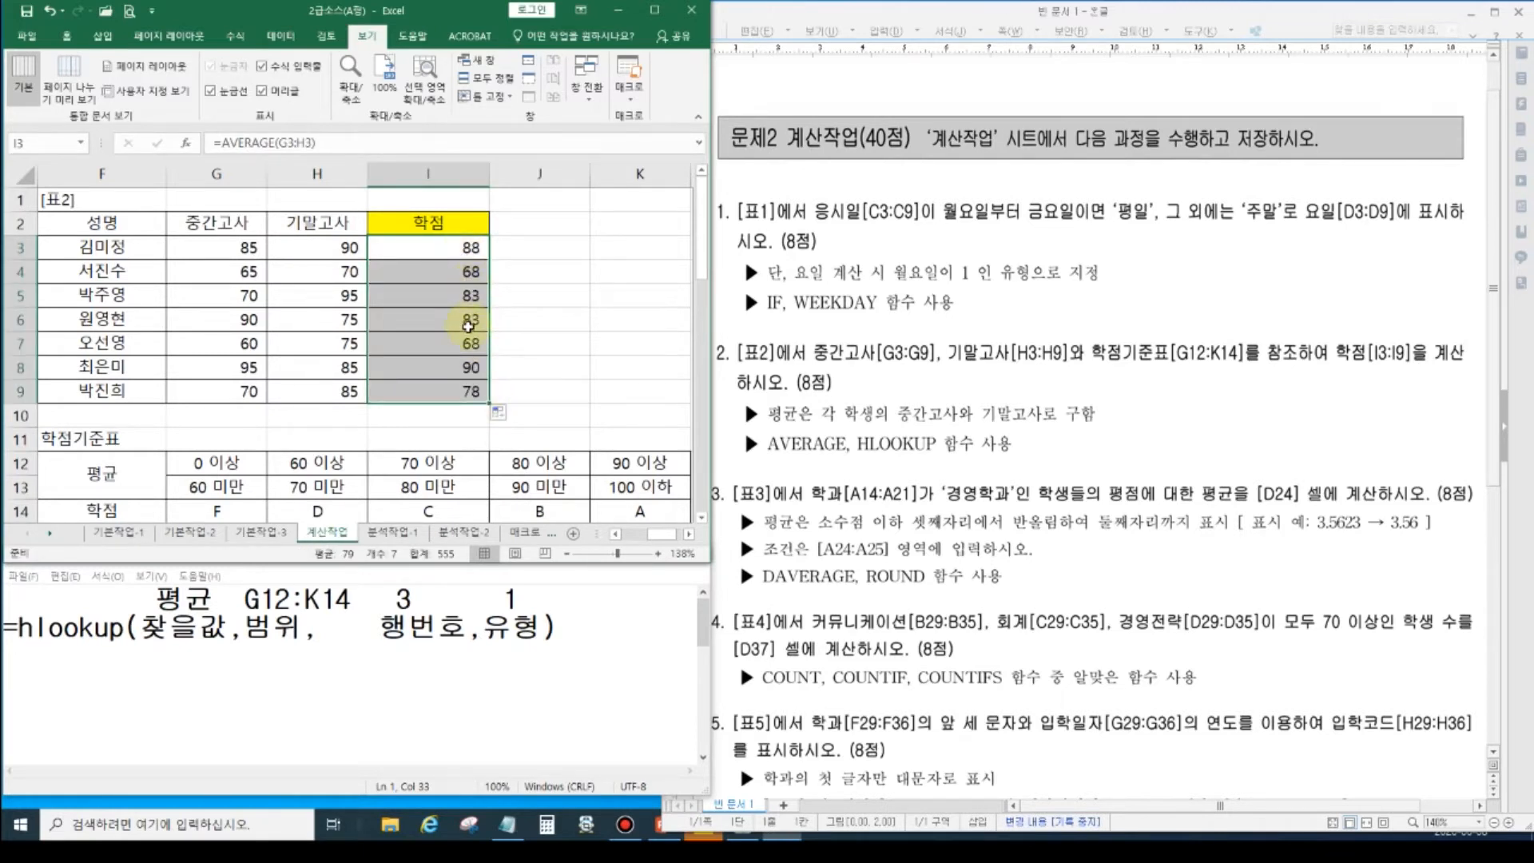
# - Wrap the AVERAGE(G3:H3) formula in I3 in an HLOOKUP function with the absolute table range $G$12:$K$14
pyautogui.doubleClick(456, 245)
pyautogui.click(276, 247)
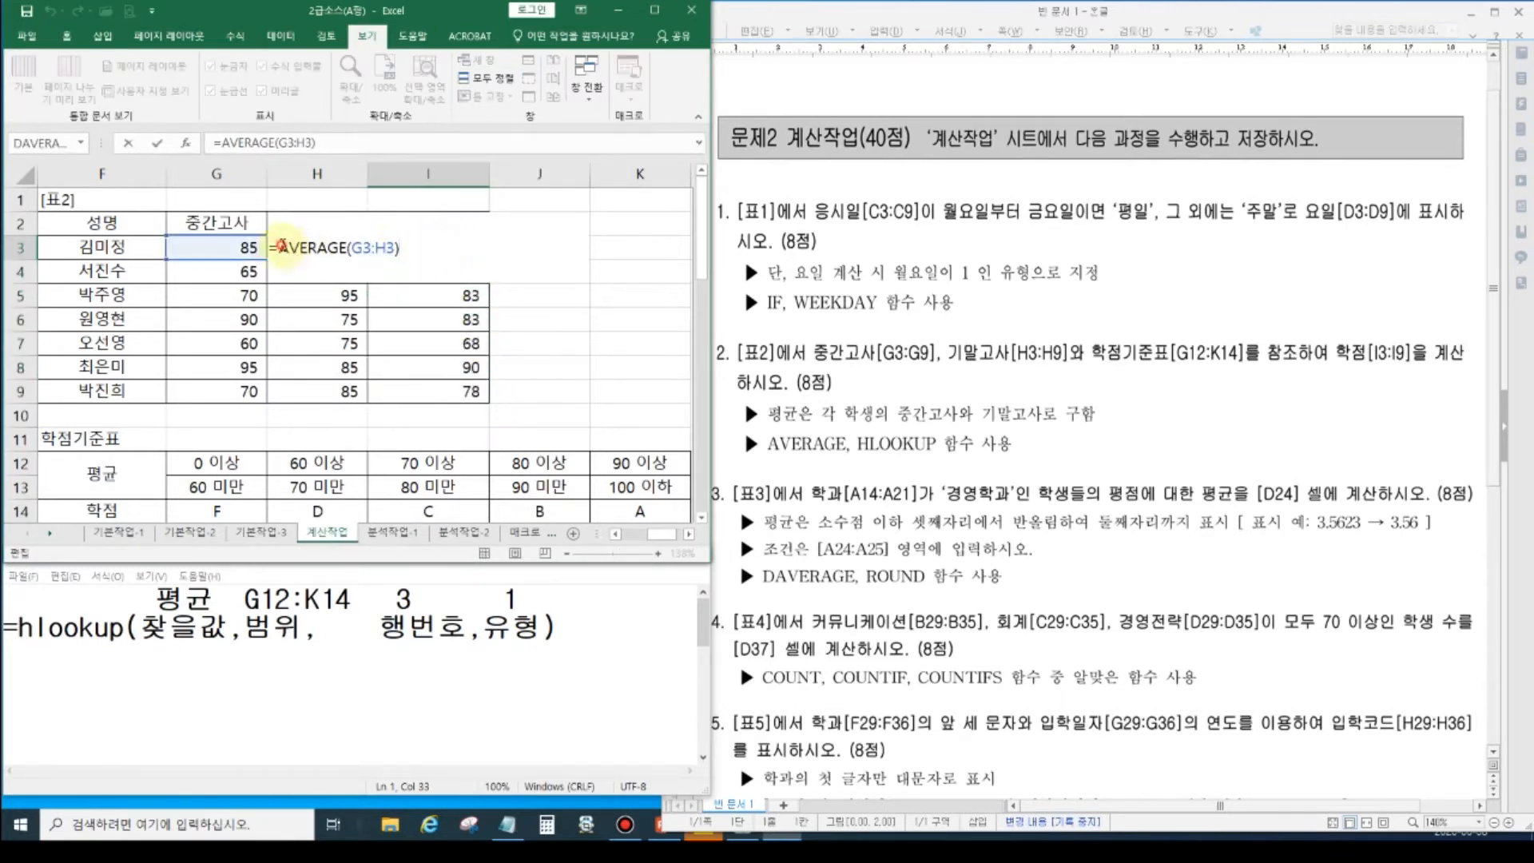
pyautogui.write('H')
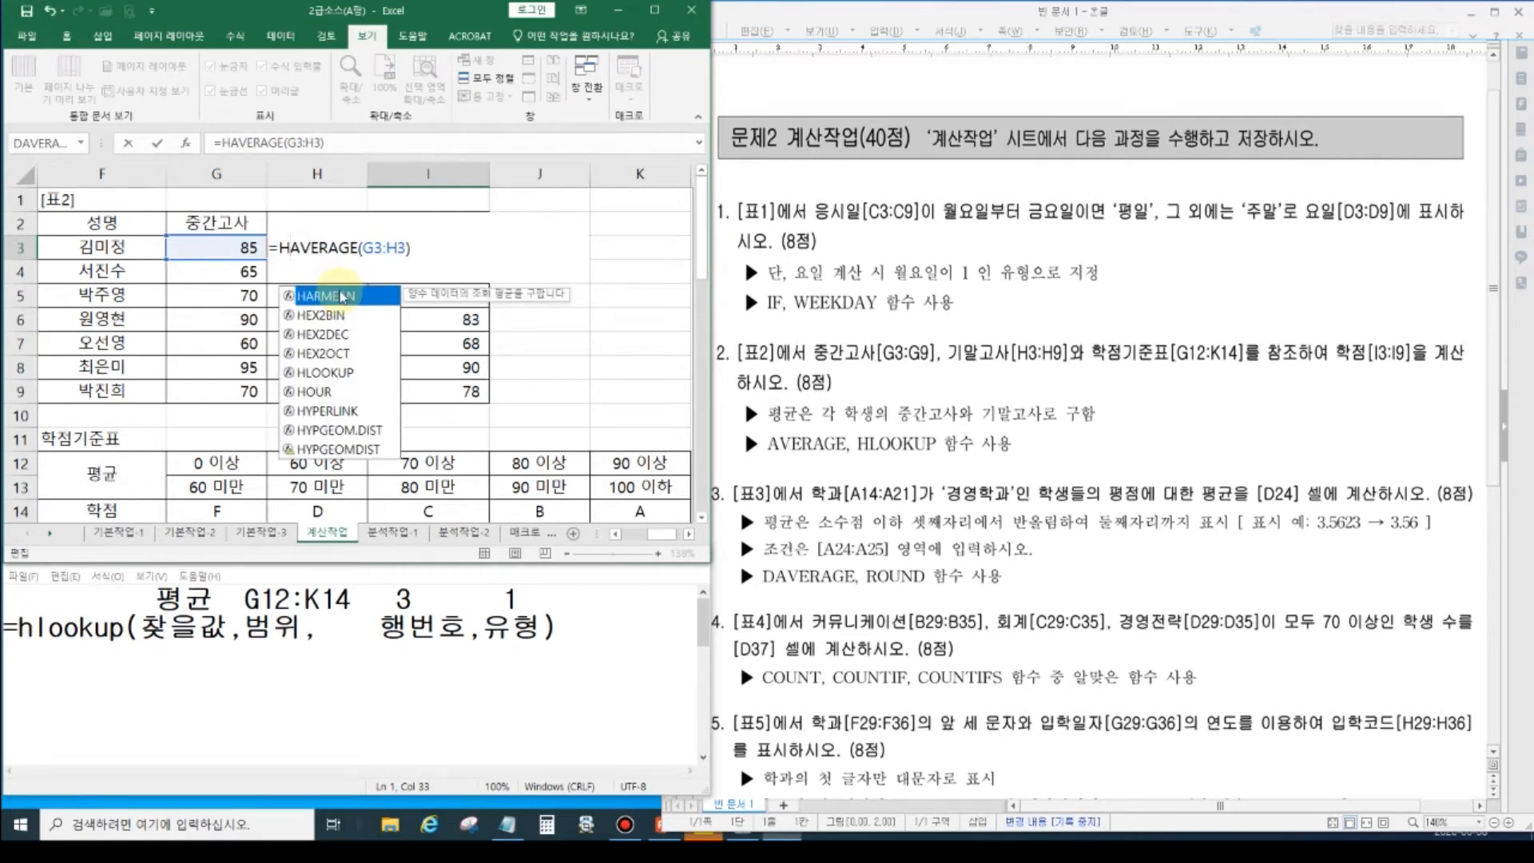
pyautogui.write('L')
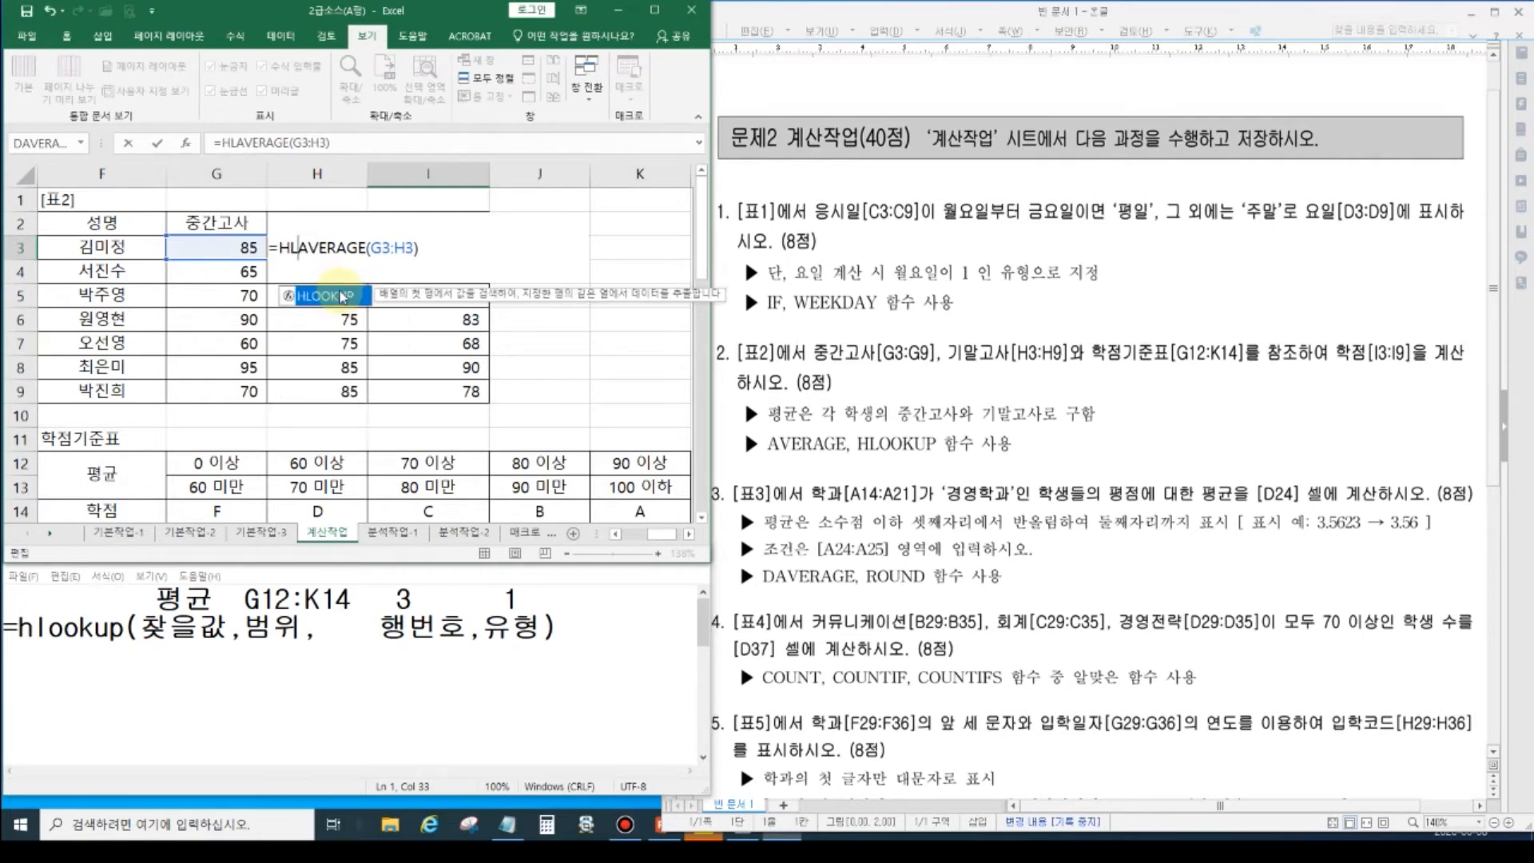
pyautogui.doubleClick(342, 296)
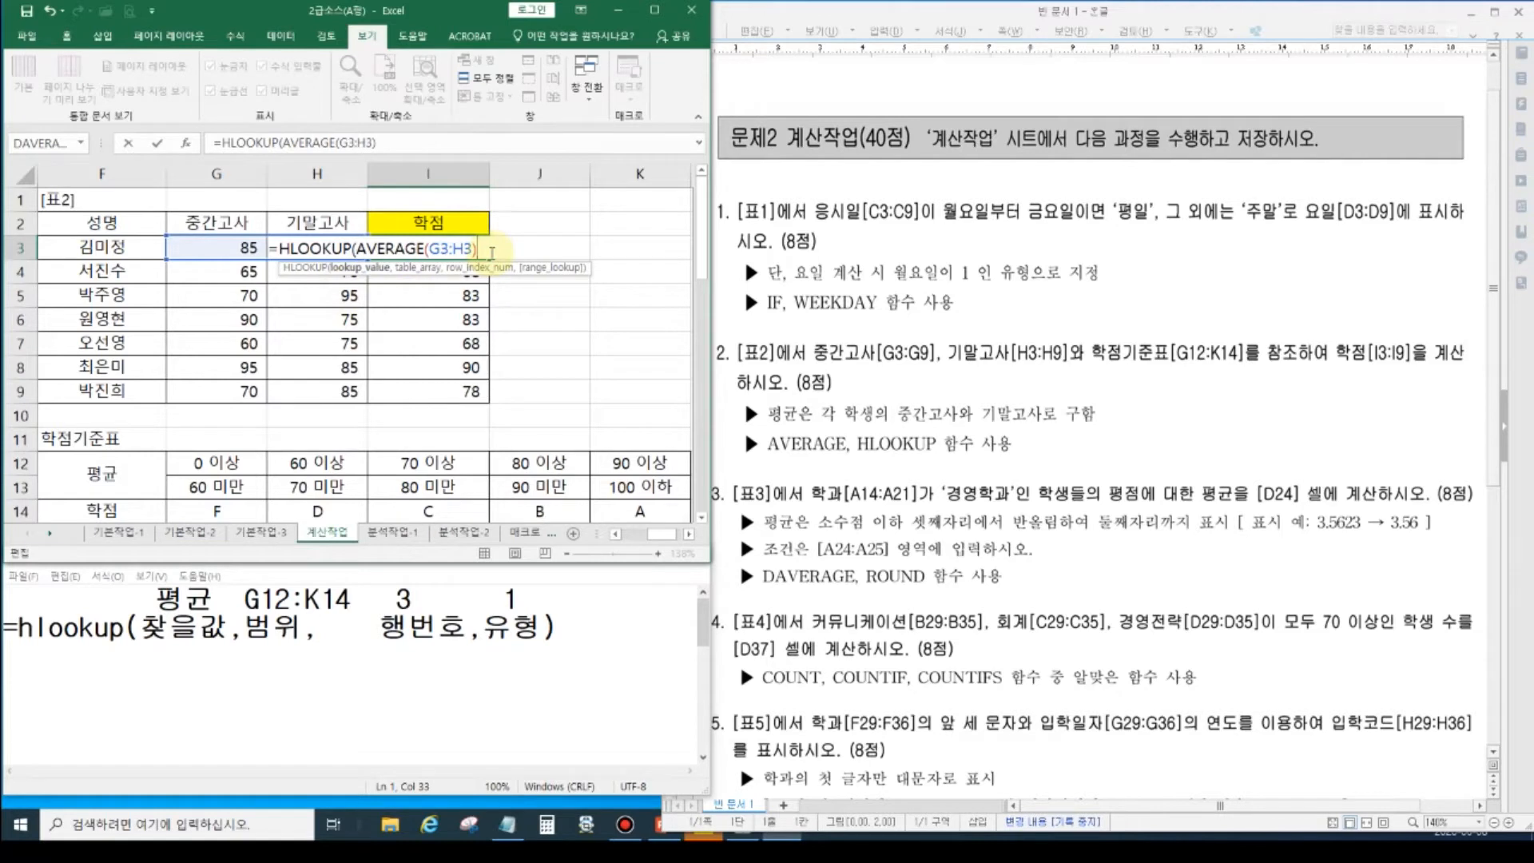
pyautogui.write(',')
pyautogui.moveTo(214, 463); pyautogui.dragTo(629, 502)
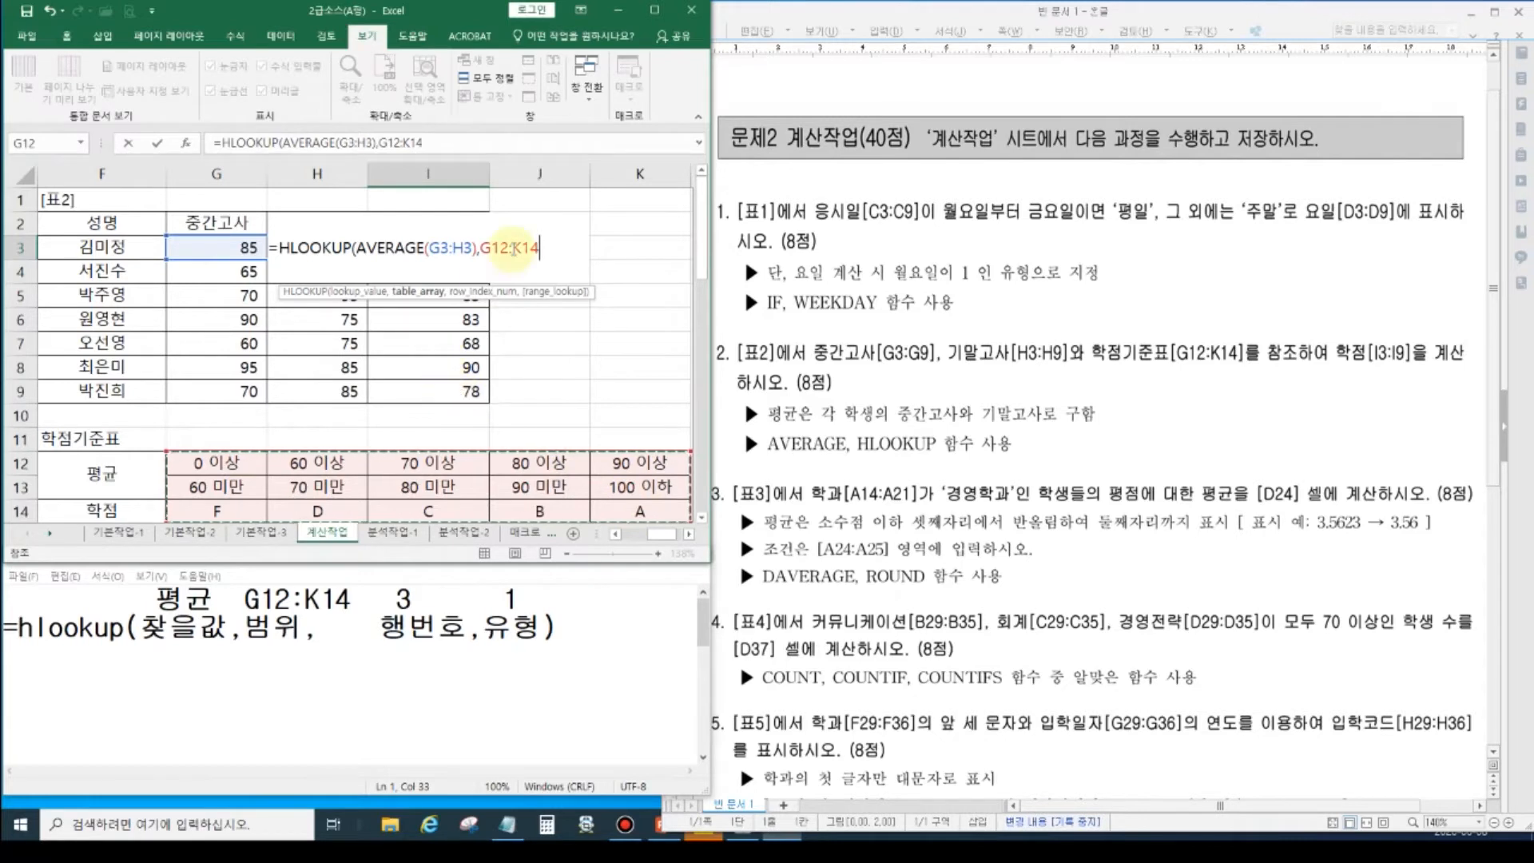
pyautogui.press('F4')
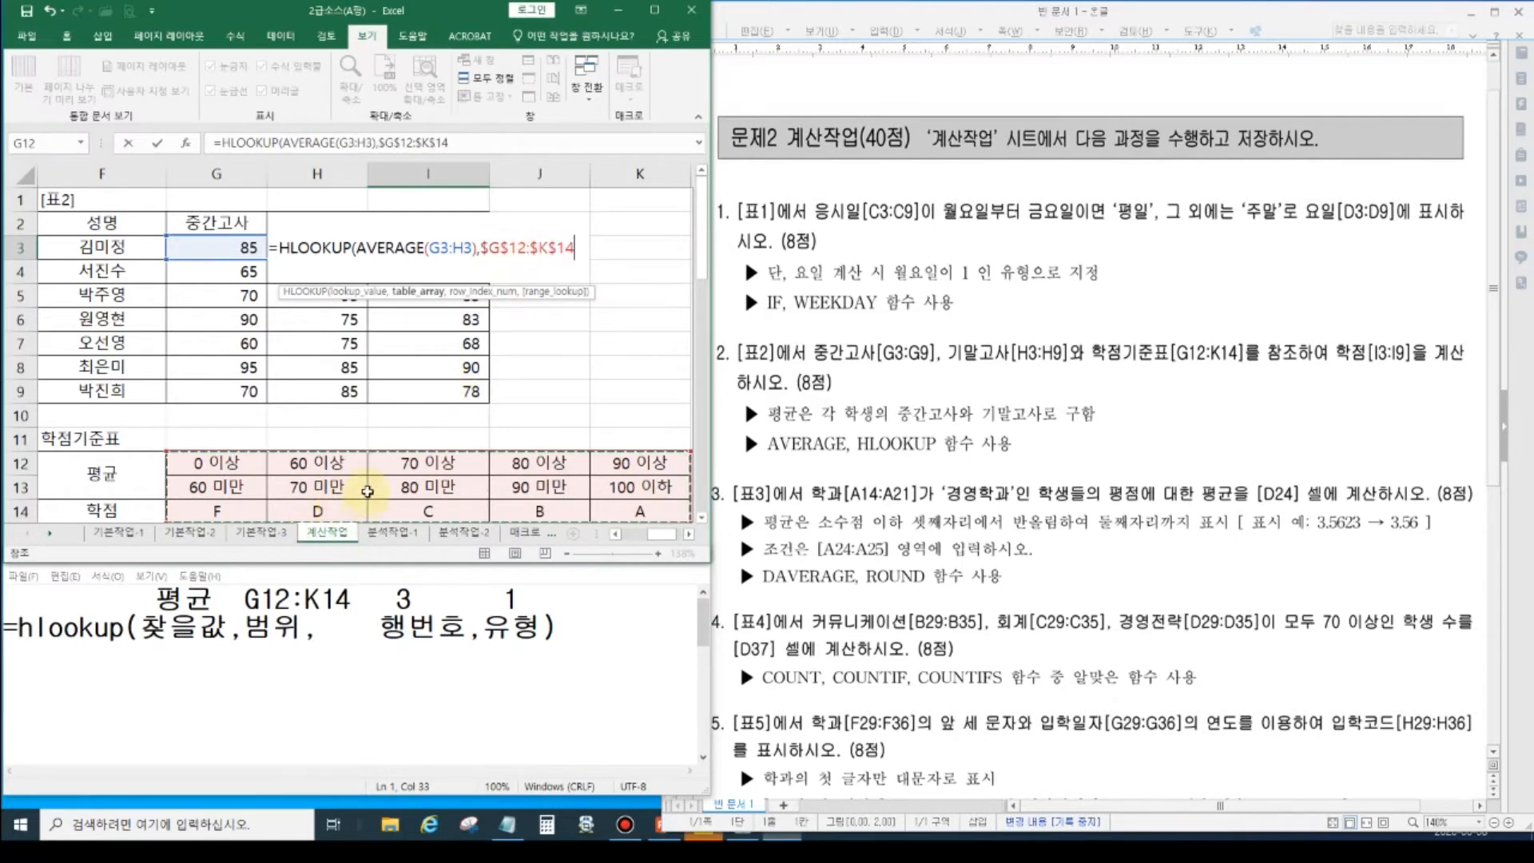
# - Complete the HLOOKUP in I3 with row number 3 and match type 1, and fill it down through I9
pyautogui.write(',3,')
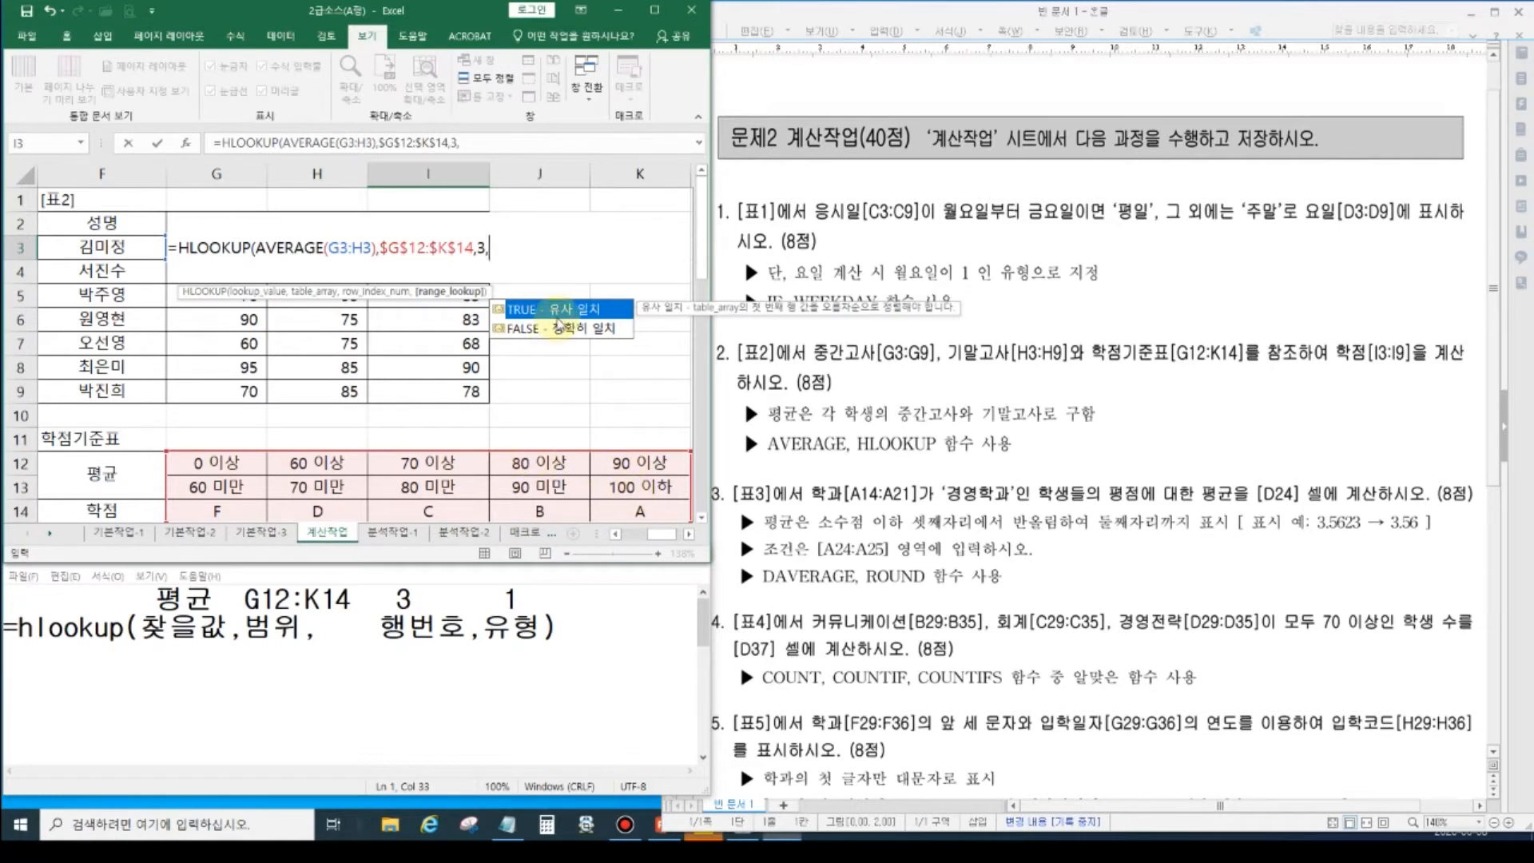
pyautogui.write('1)')
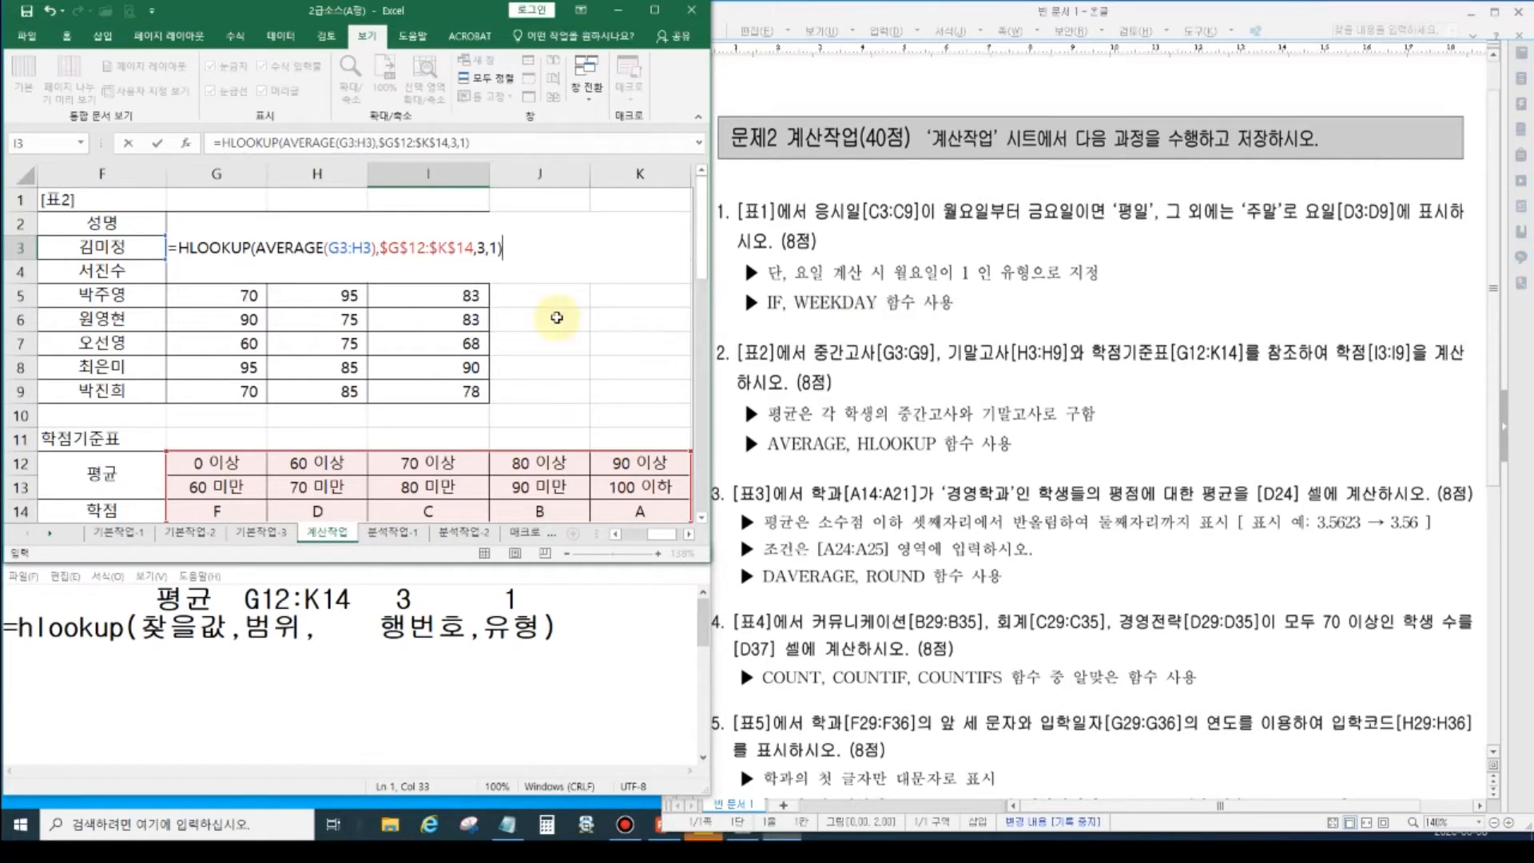
pyautogui.press('Return')
pyautogui.press('Up')
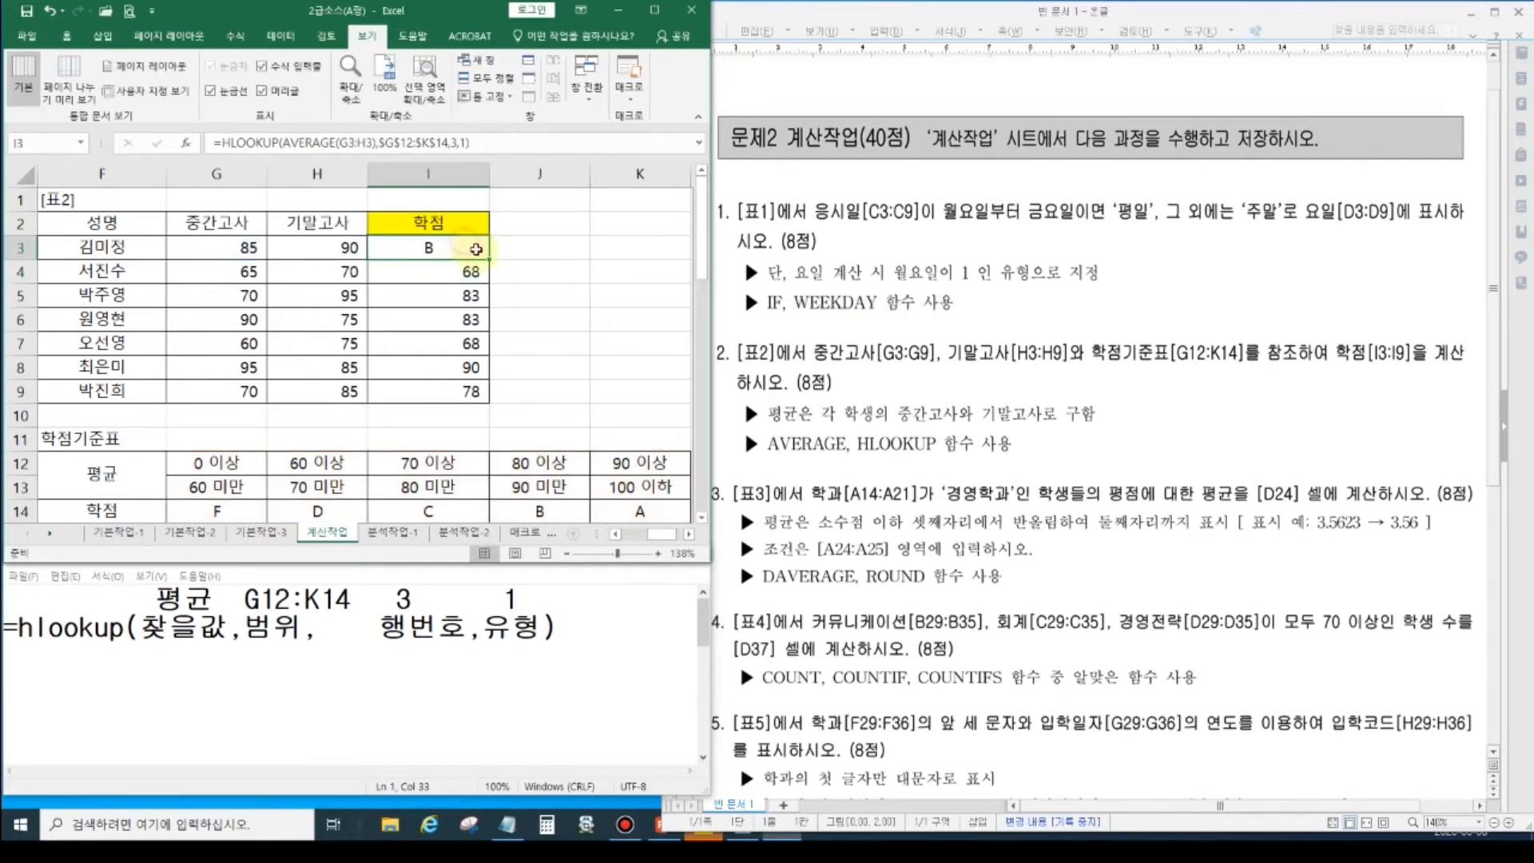
pyautogui.moveTo(489, 259); pyautogui.dragTo(482, 413)
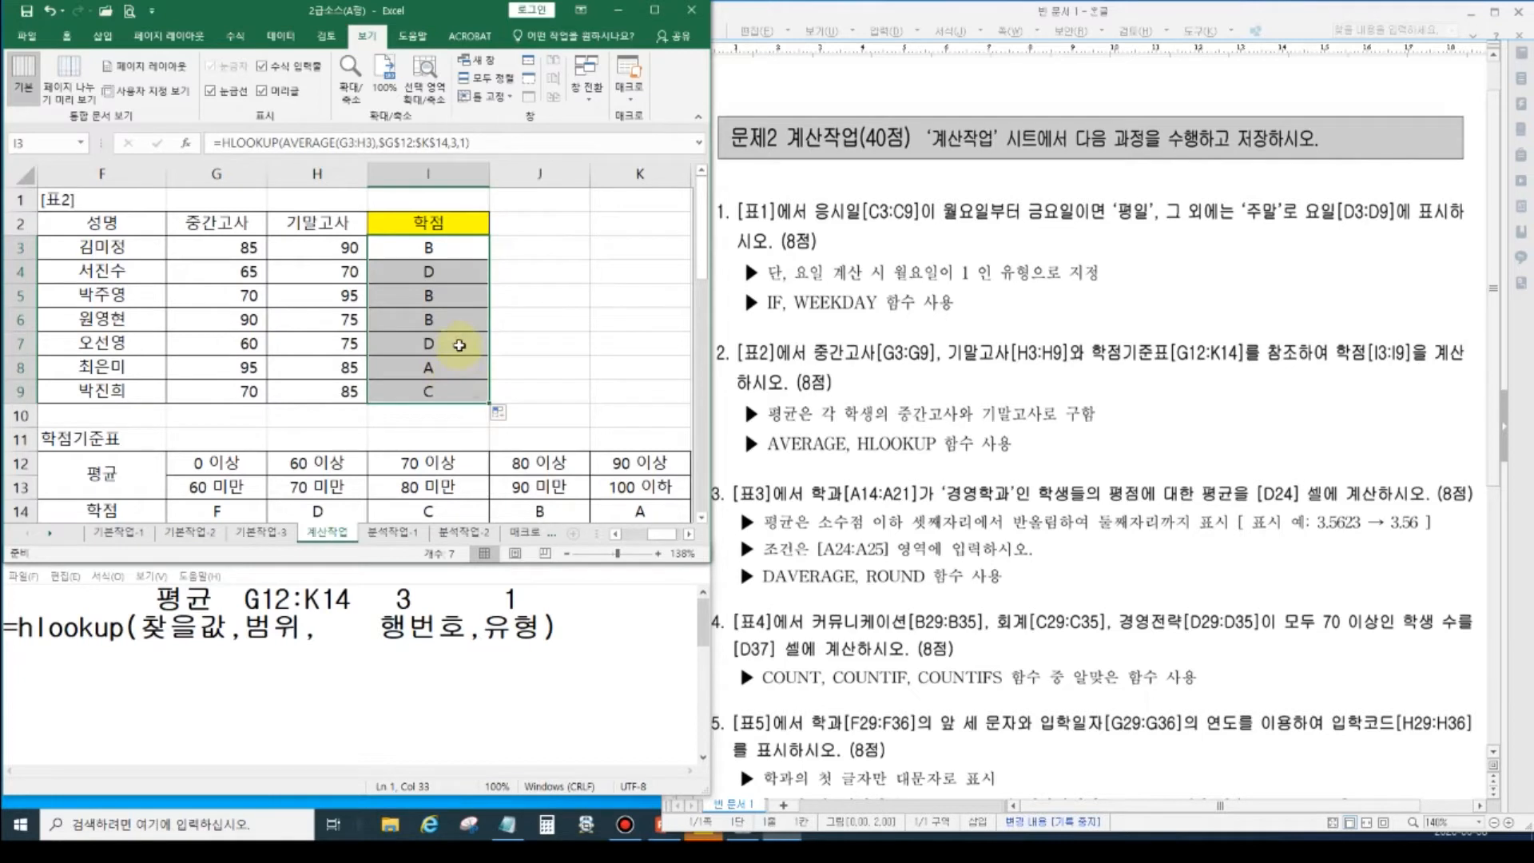
# - Copy the HLOOKUP formula from I3 into the note below the hlookup syntax line, separated by a blank line
pyautogui.moveTo(508, 145); pyautogui.dragTo(214, 144)
pyautogui.hotkey('ctrl', 'c')
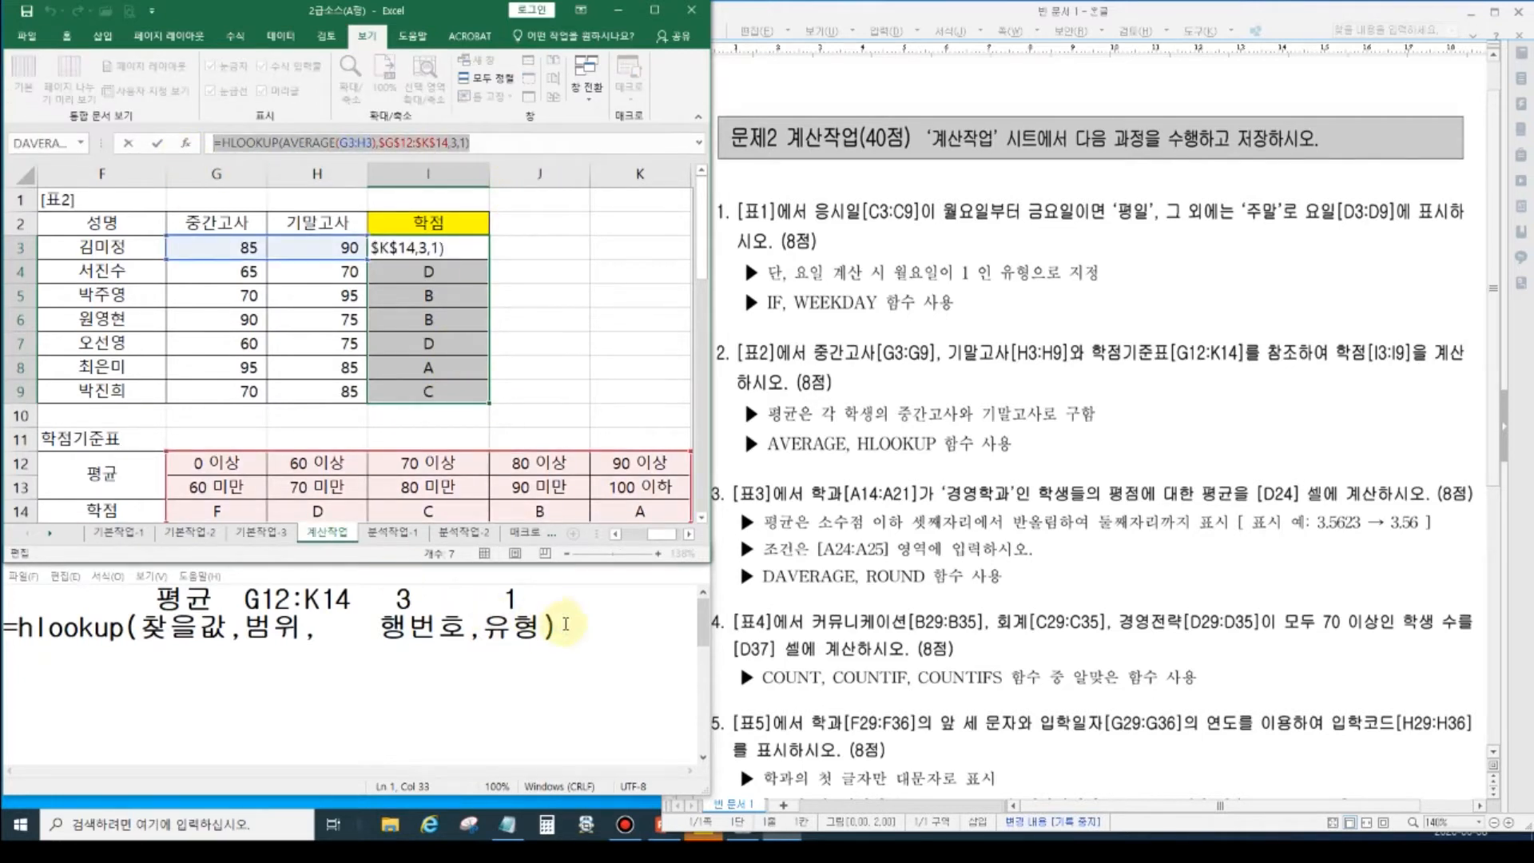
pyautogui.click(560, 627)
pyautogui.press('Return')
pyautogui.hotkey('ctrl', 'v')
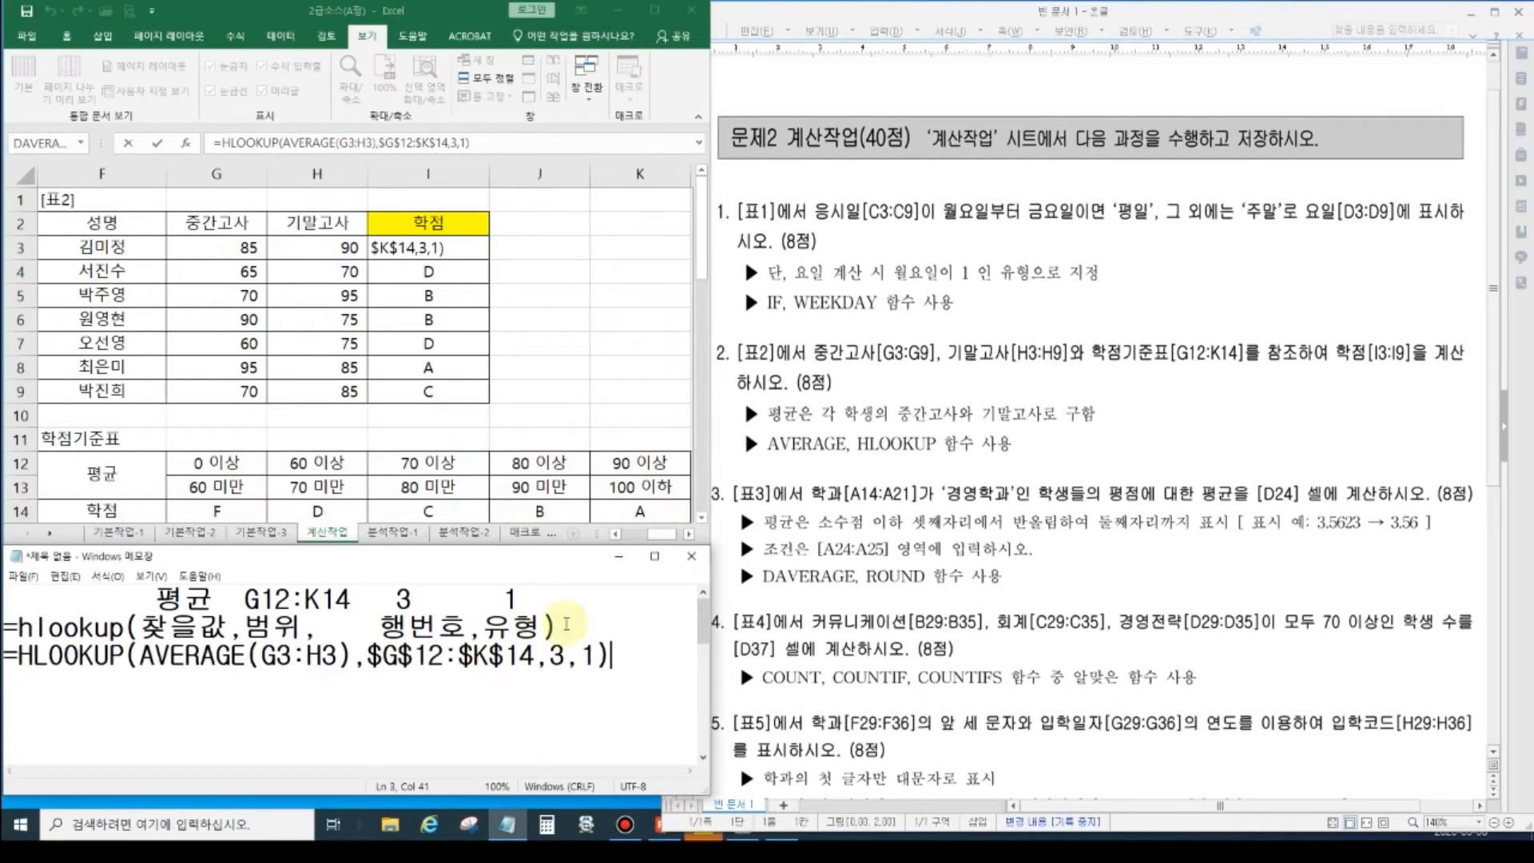
pyautogui.press('Return')
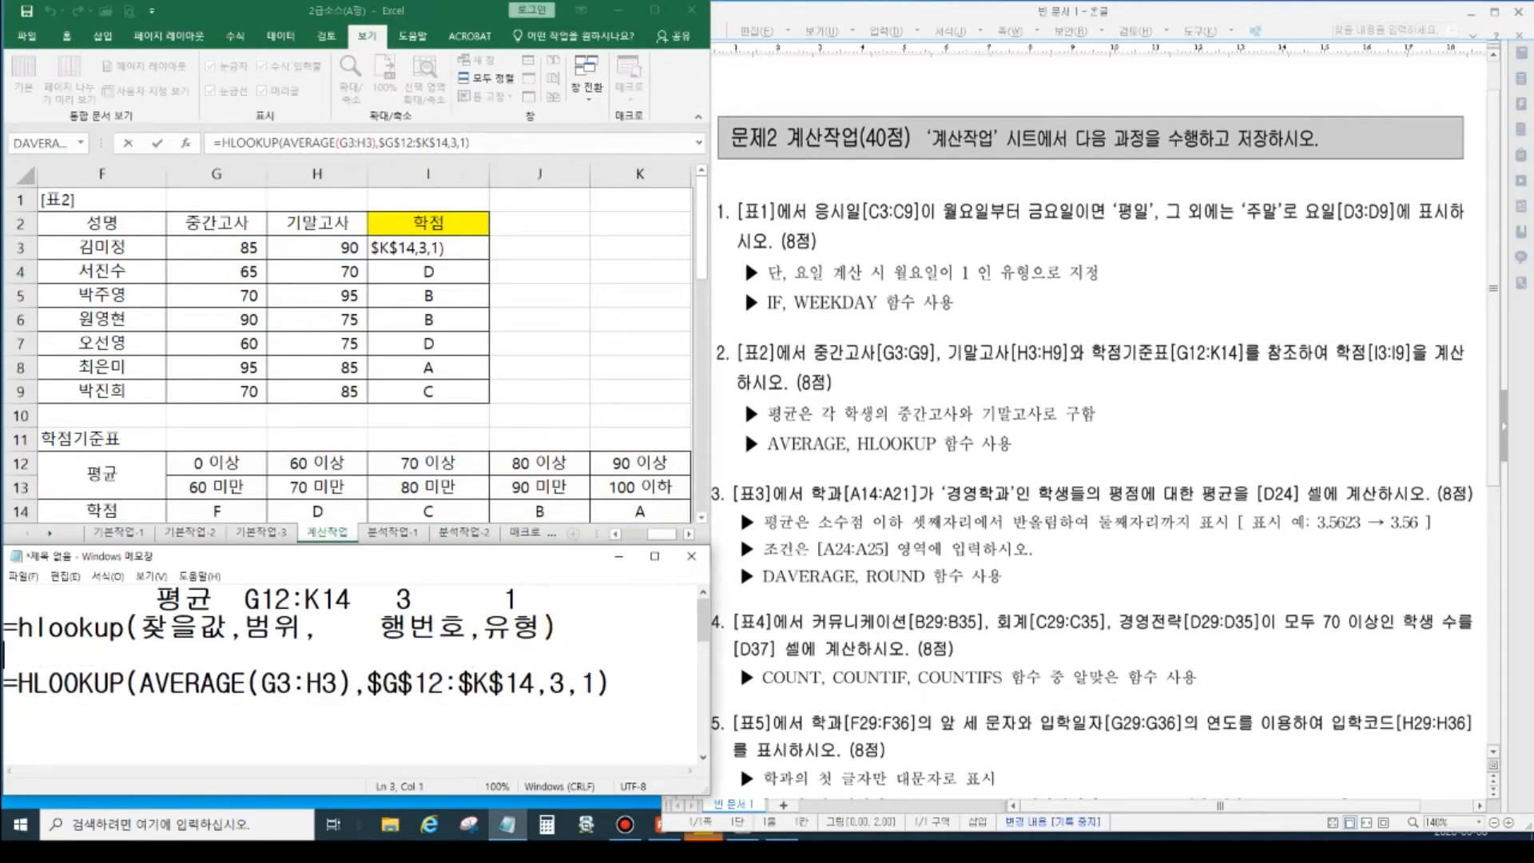
# - Label the HLOOKUP section of the note "2." and add blank lines above it
pyautogui.click(554, 603)
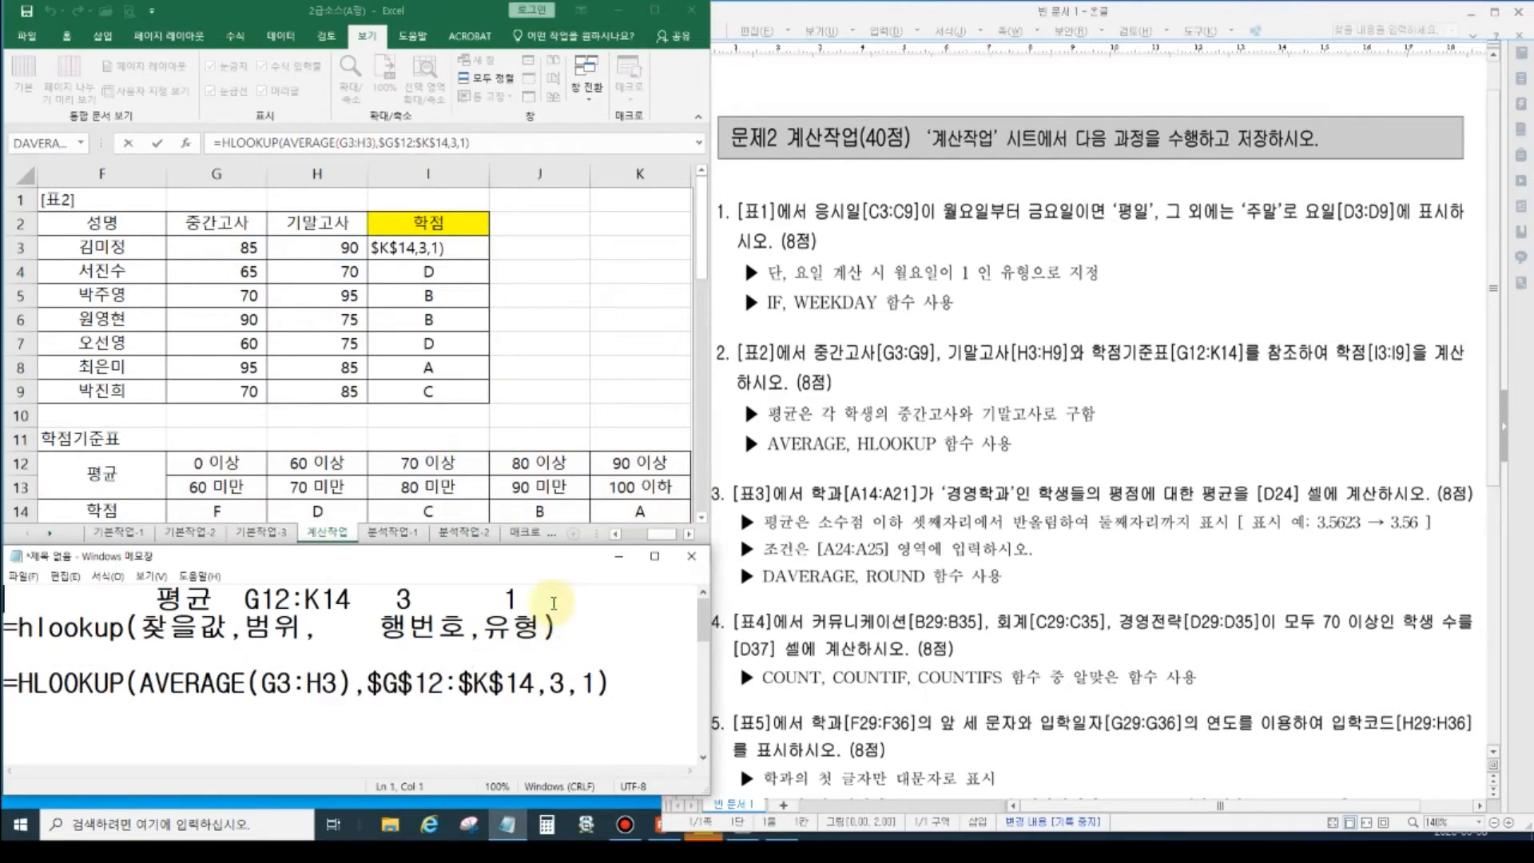
pyautogui.press('Return')
pyautogui.press('Up')
pyautogui.write('2')
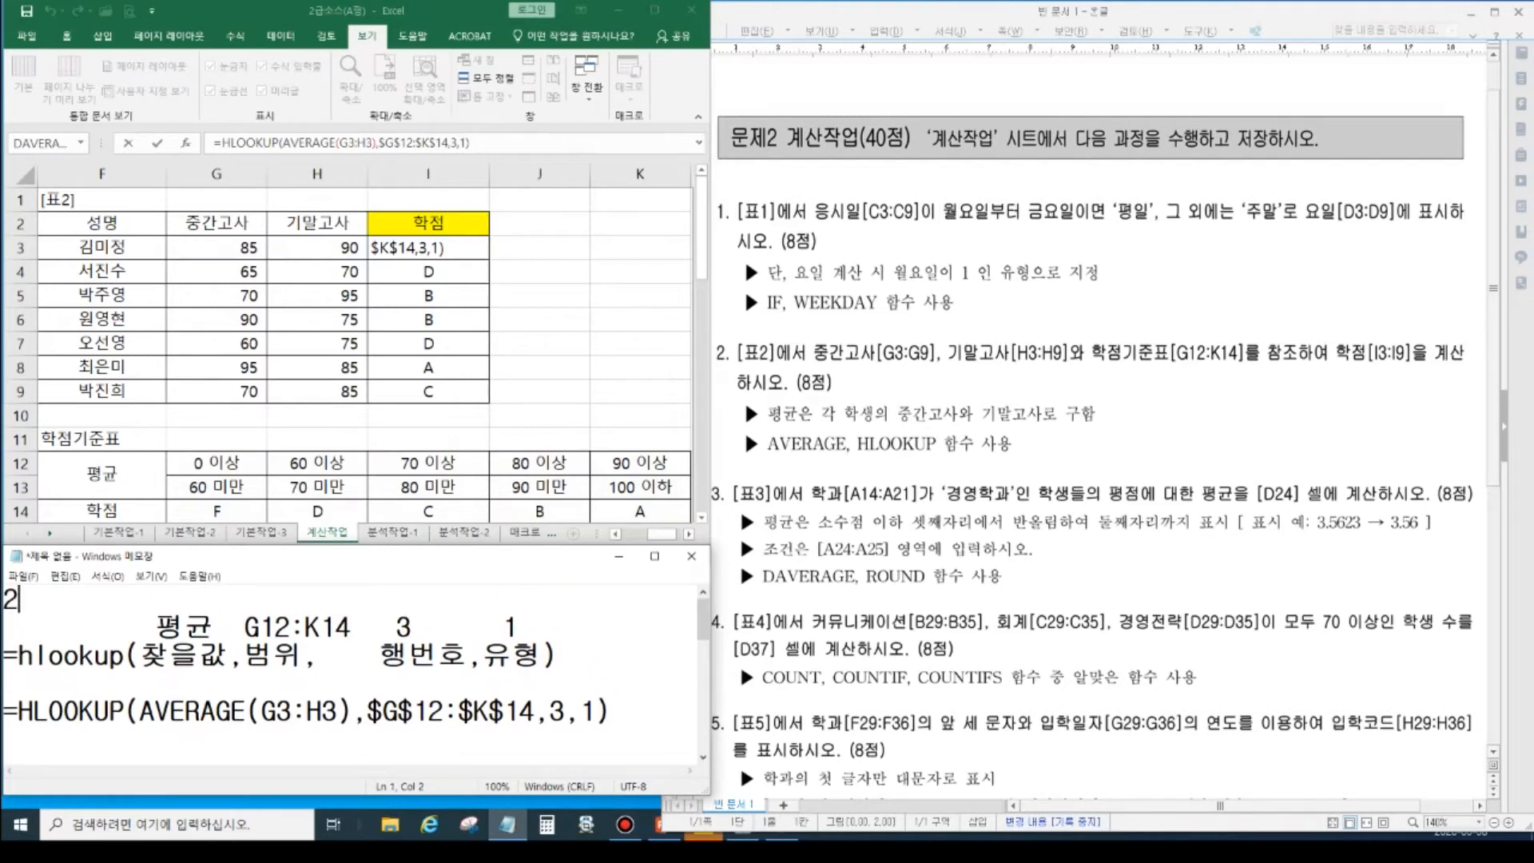
pyautogui.press('Return')
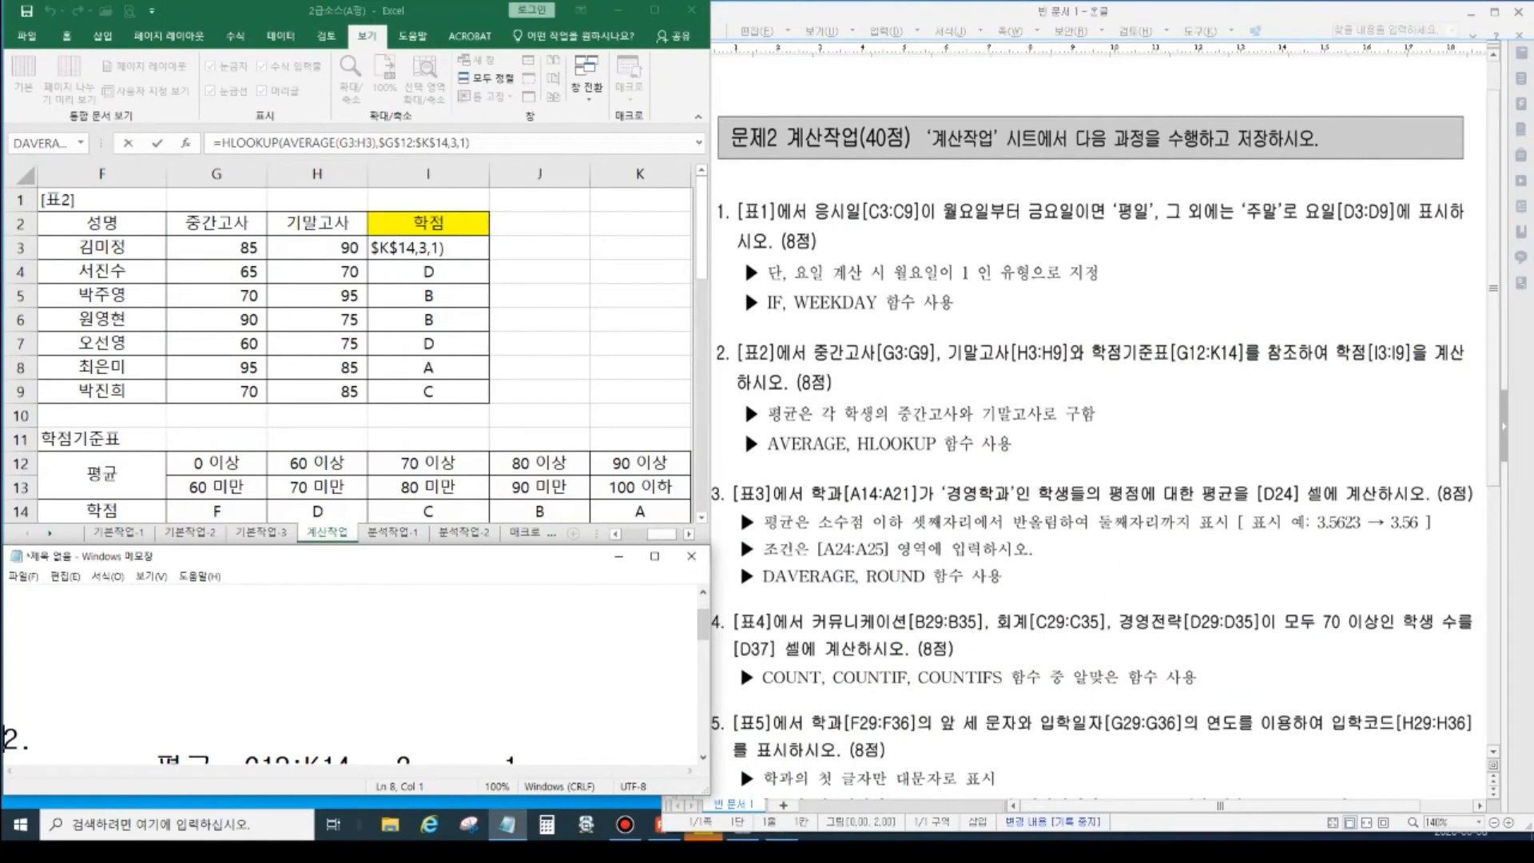
# - Above section 2 of the note, add the heading "3." and the syntax line =DAVERAGE(전표,열,조)
pyautogui.click(130, 621)
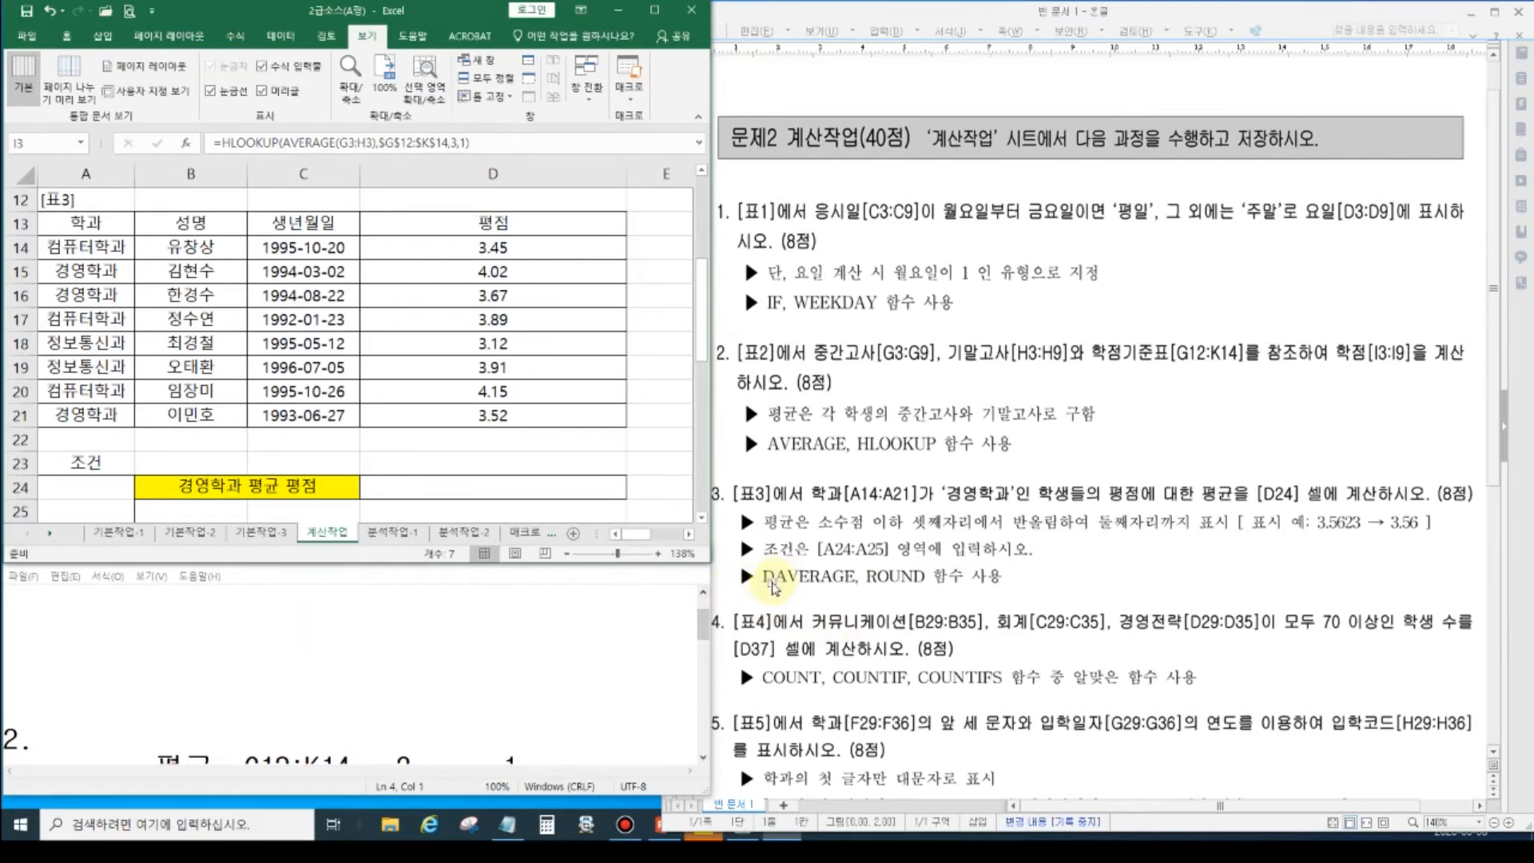
pyautogui.press('ctrl')
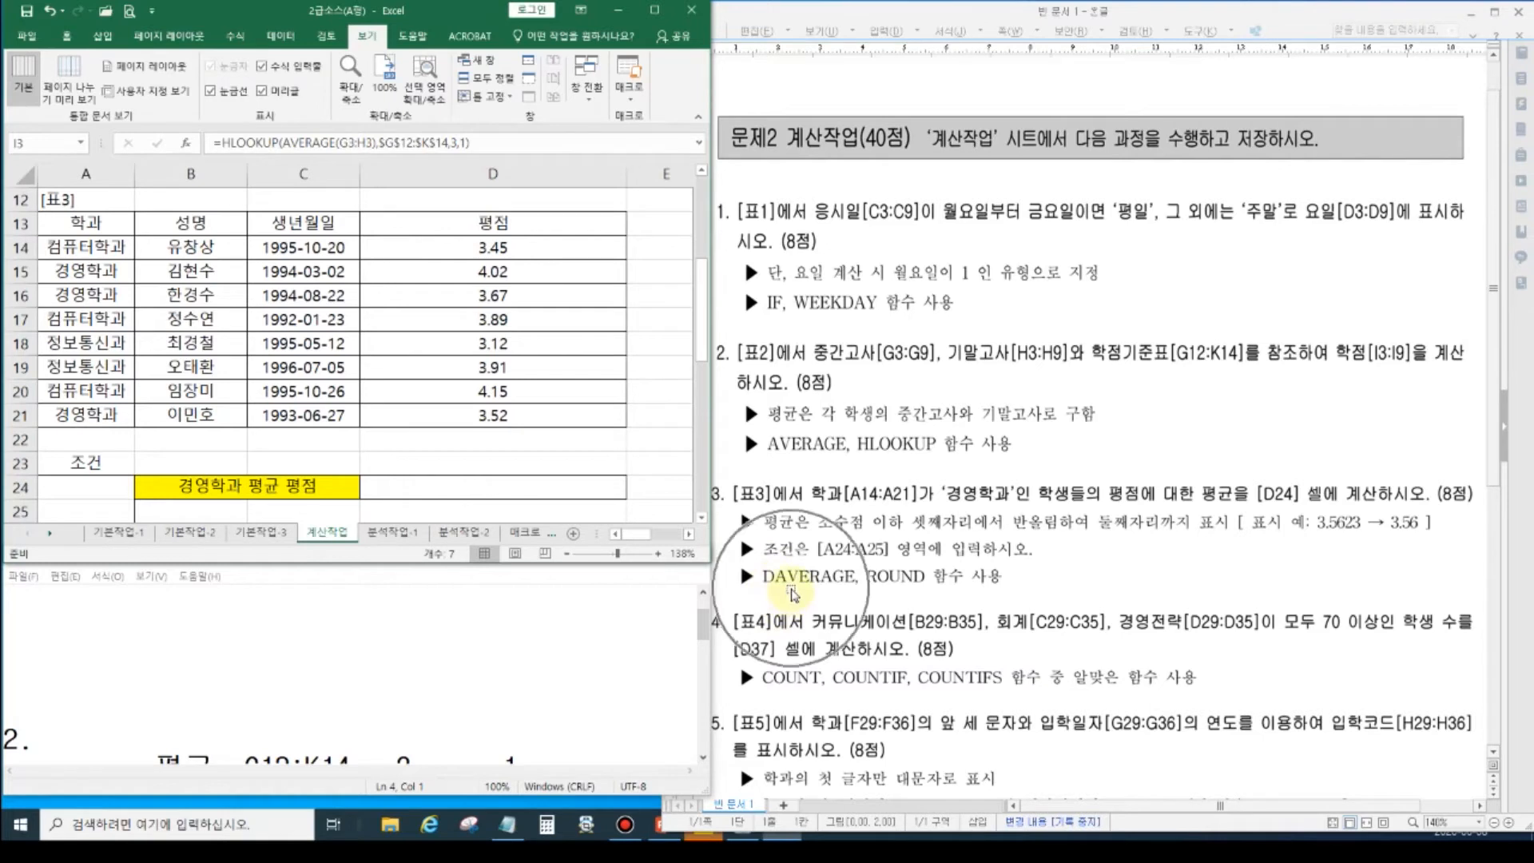
pyautogui.click(267, 606)
pyautogui.write('3.')
pyautogui.press('Return')
pyautogui.write('=DAVERAGE')
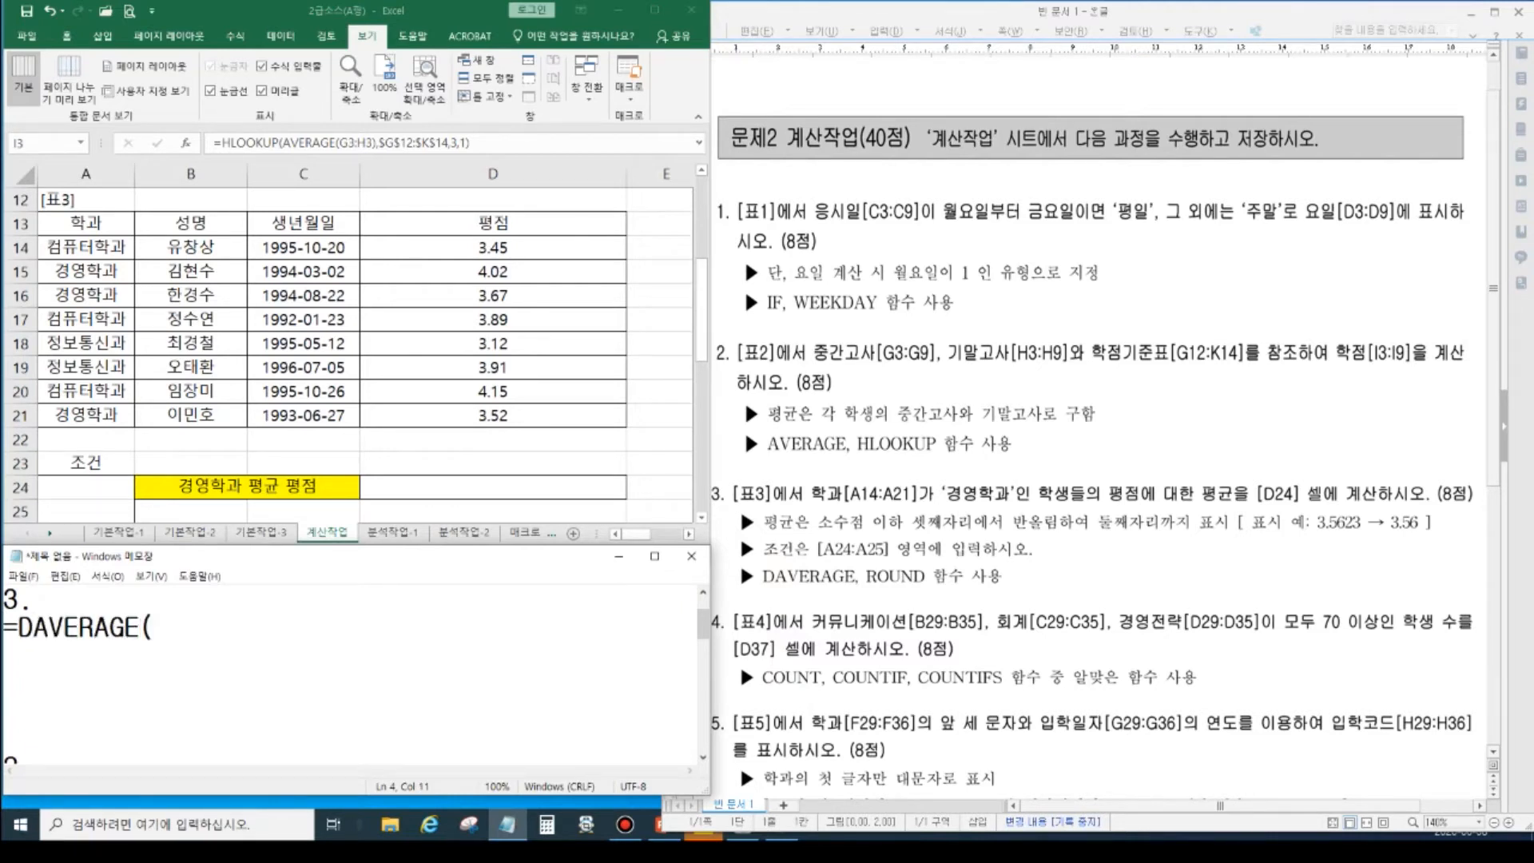
pyautogui.write('(전표,열,조)')
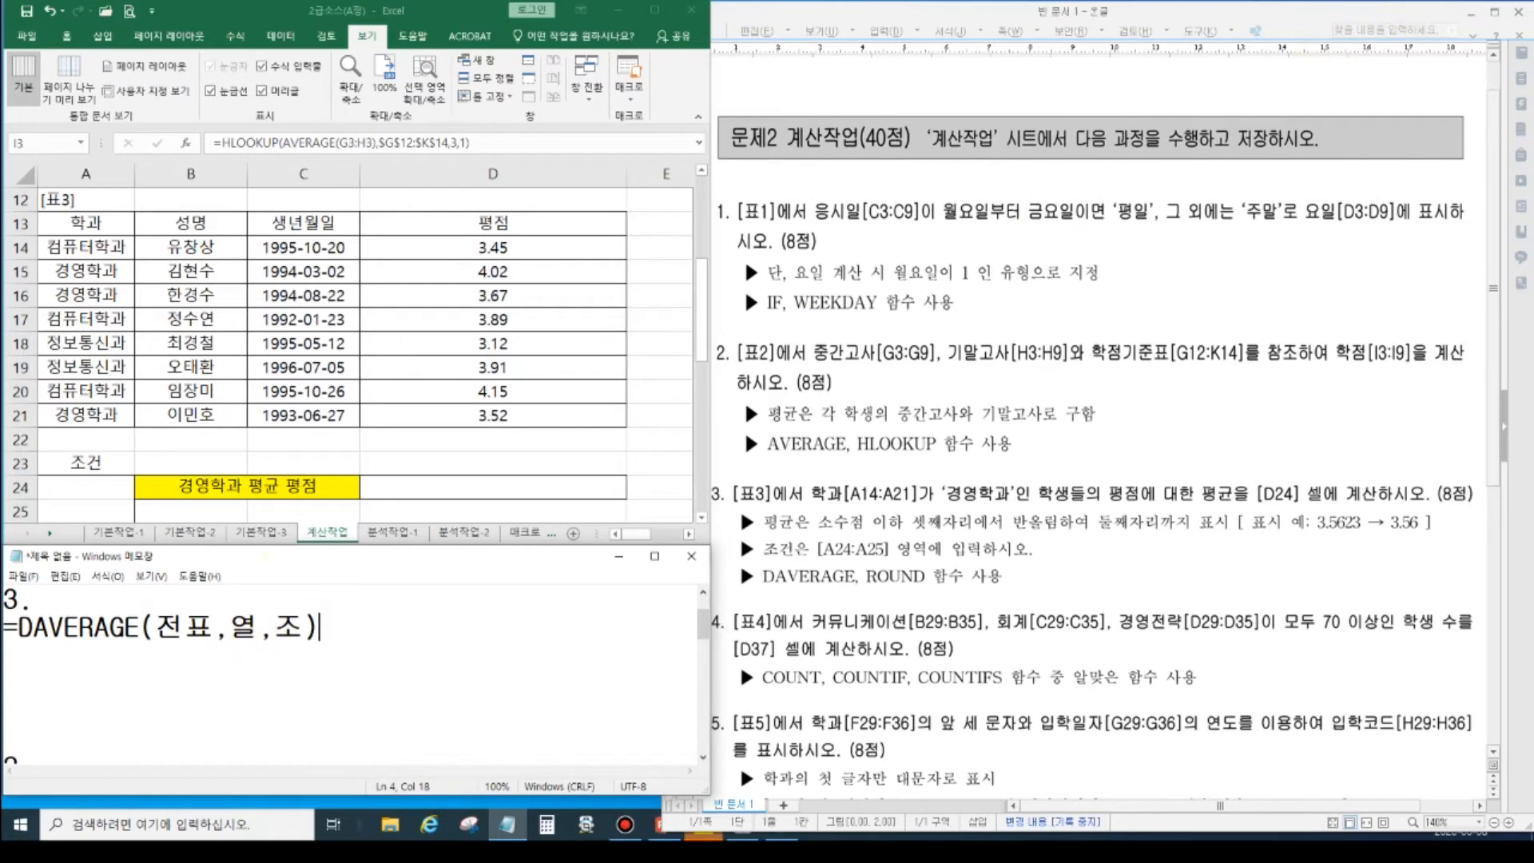
# - Outline the whole [표3] table A13:D21 with an on-screen rectangle, and clear the marking
pyautogui.hotkey('ctrl', 'alt', 'd')
pyautogui.click(1520, 124)
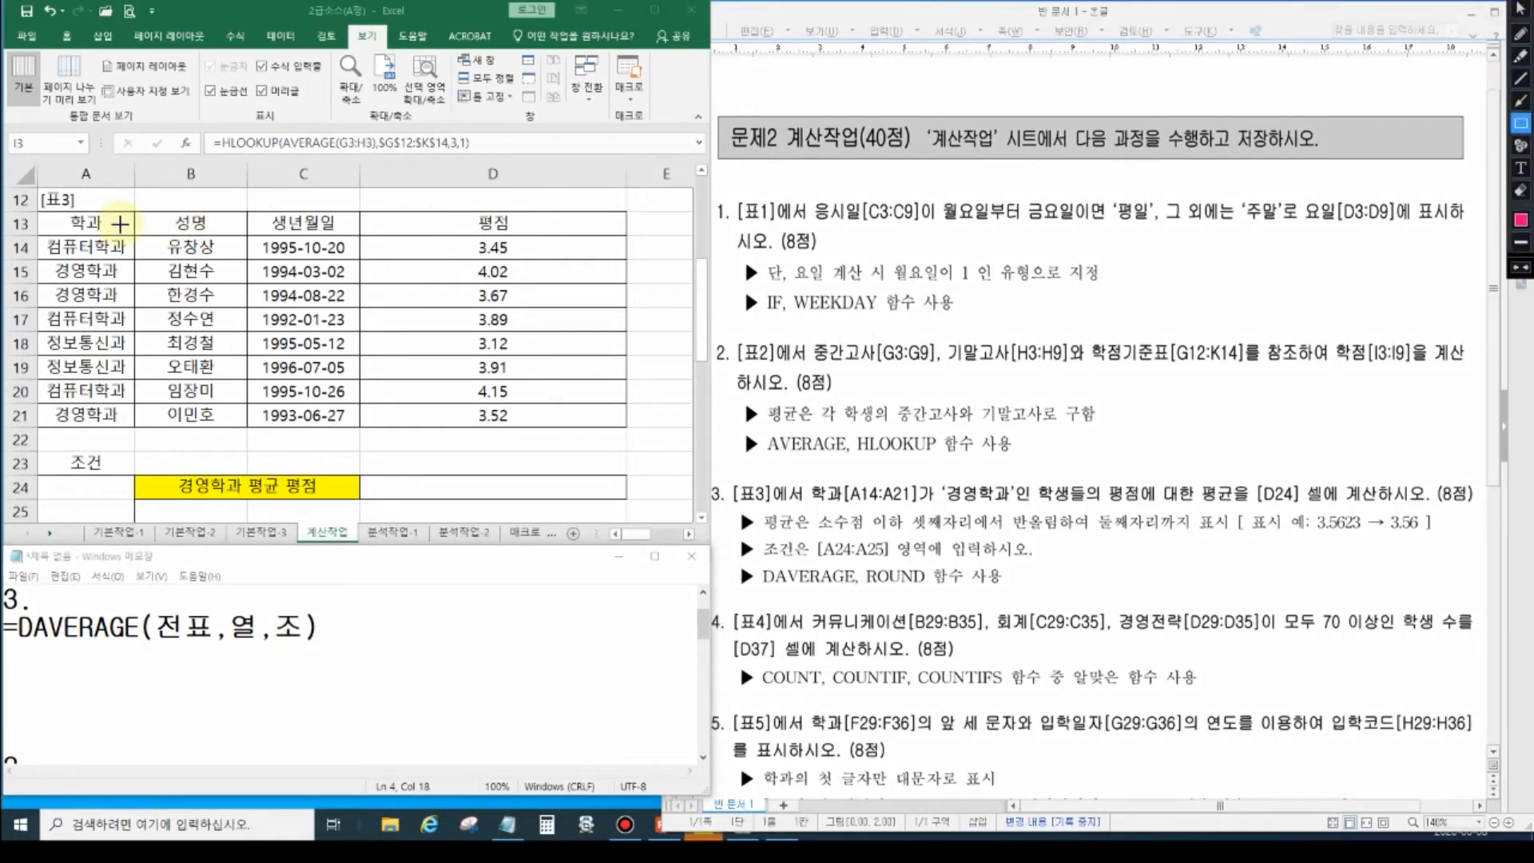
pyautogui.moveTo(37, 209); pyautogui.dragTo(625, 428)
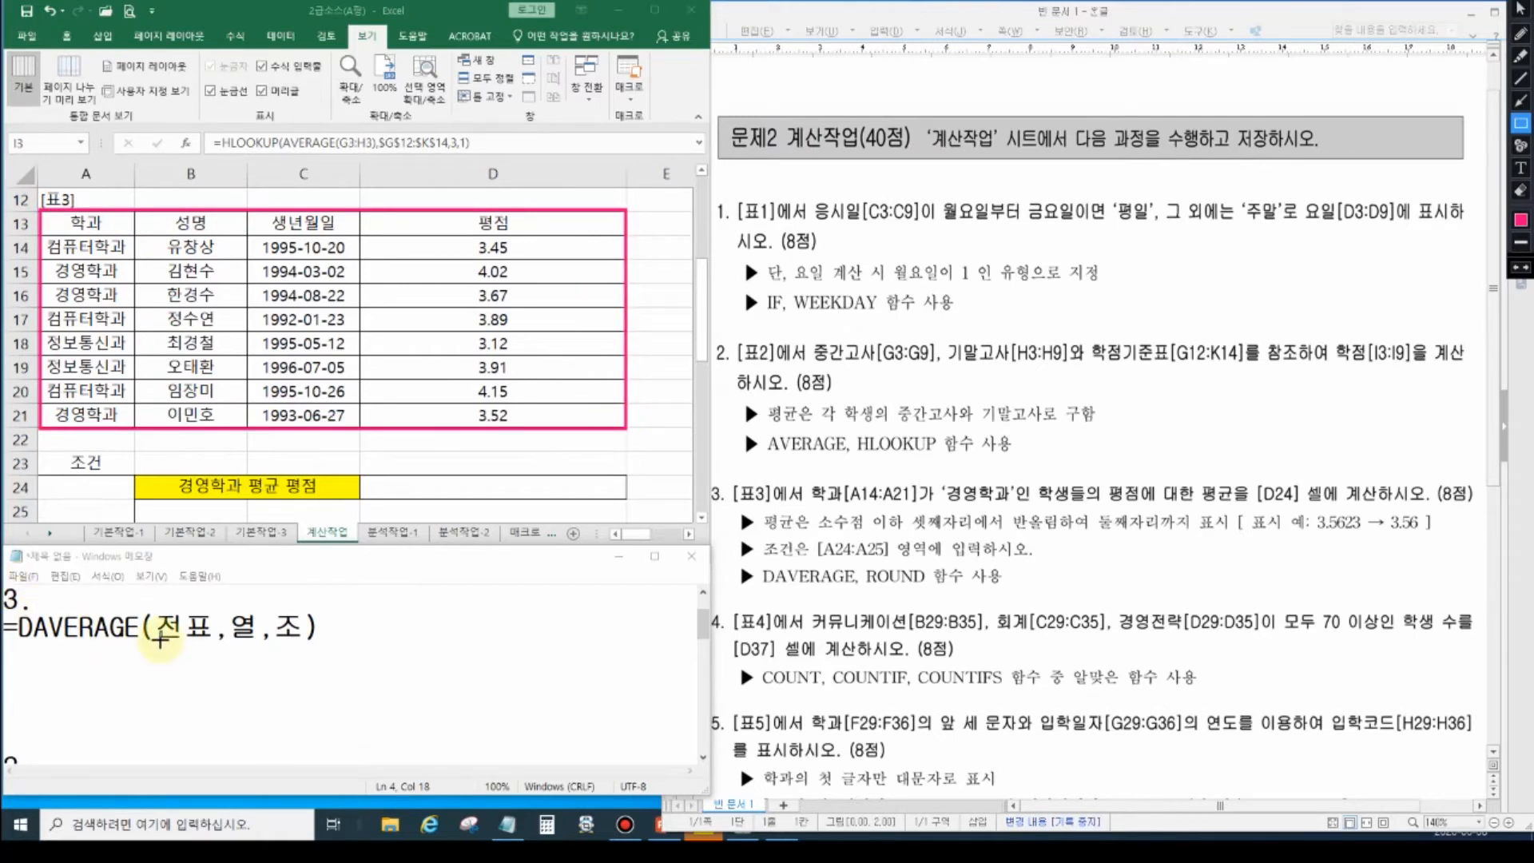
pyautogui.press('Escape')
pyautogui.click(340, 631)
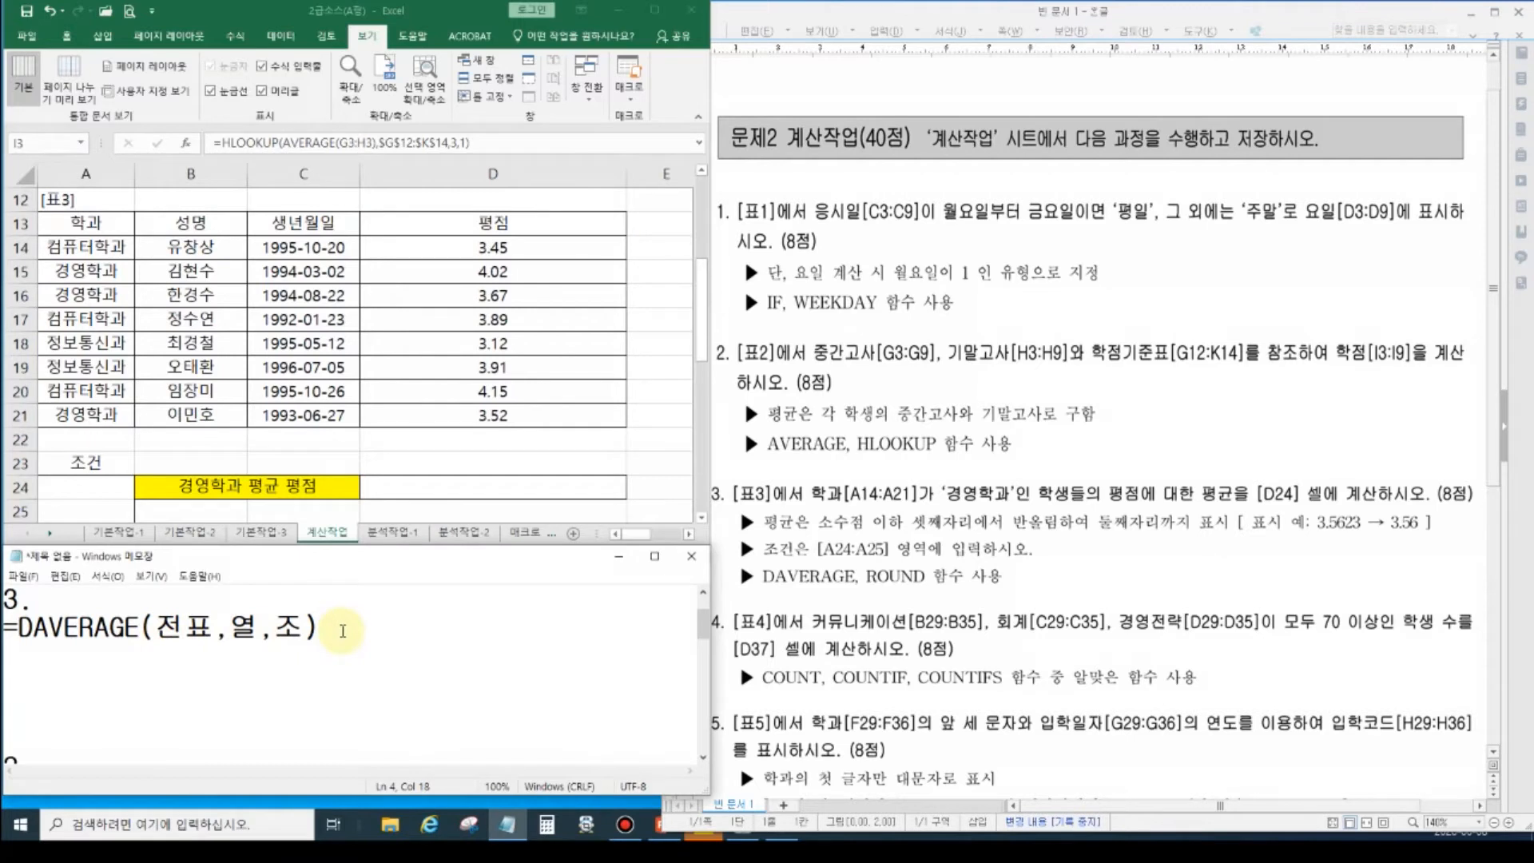
# - Outline only the data rows A14:D21, clear the marking, then outline A13:D21 with its headings and clear that too
pyautogui.click(1522, 31)
pyautogui.click(1521, 124)
pyautogui.moveTo(40, 235)
pyautogui.mouseDown()
pyautogui.moveTo(623, 400)
pyautogui.moveTo(626, 426)
pyautogui.mouseUp()
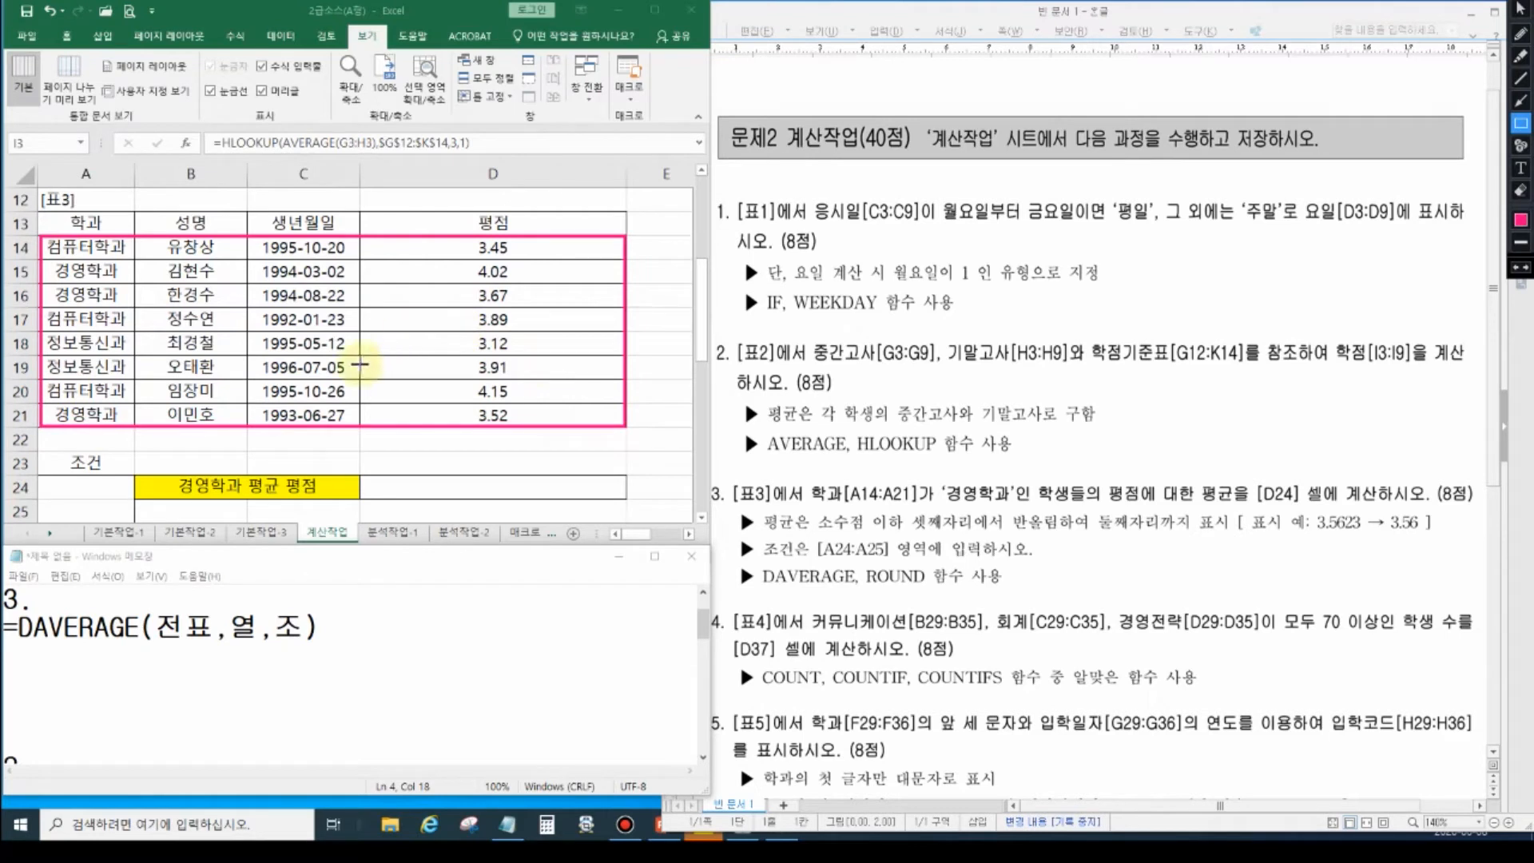
pyautogui.press('Escape')
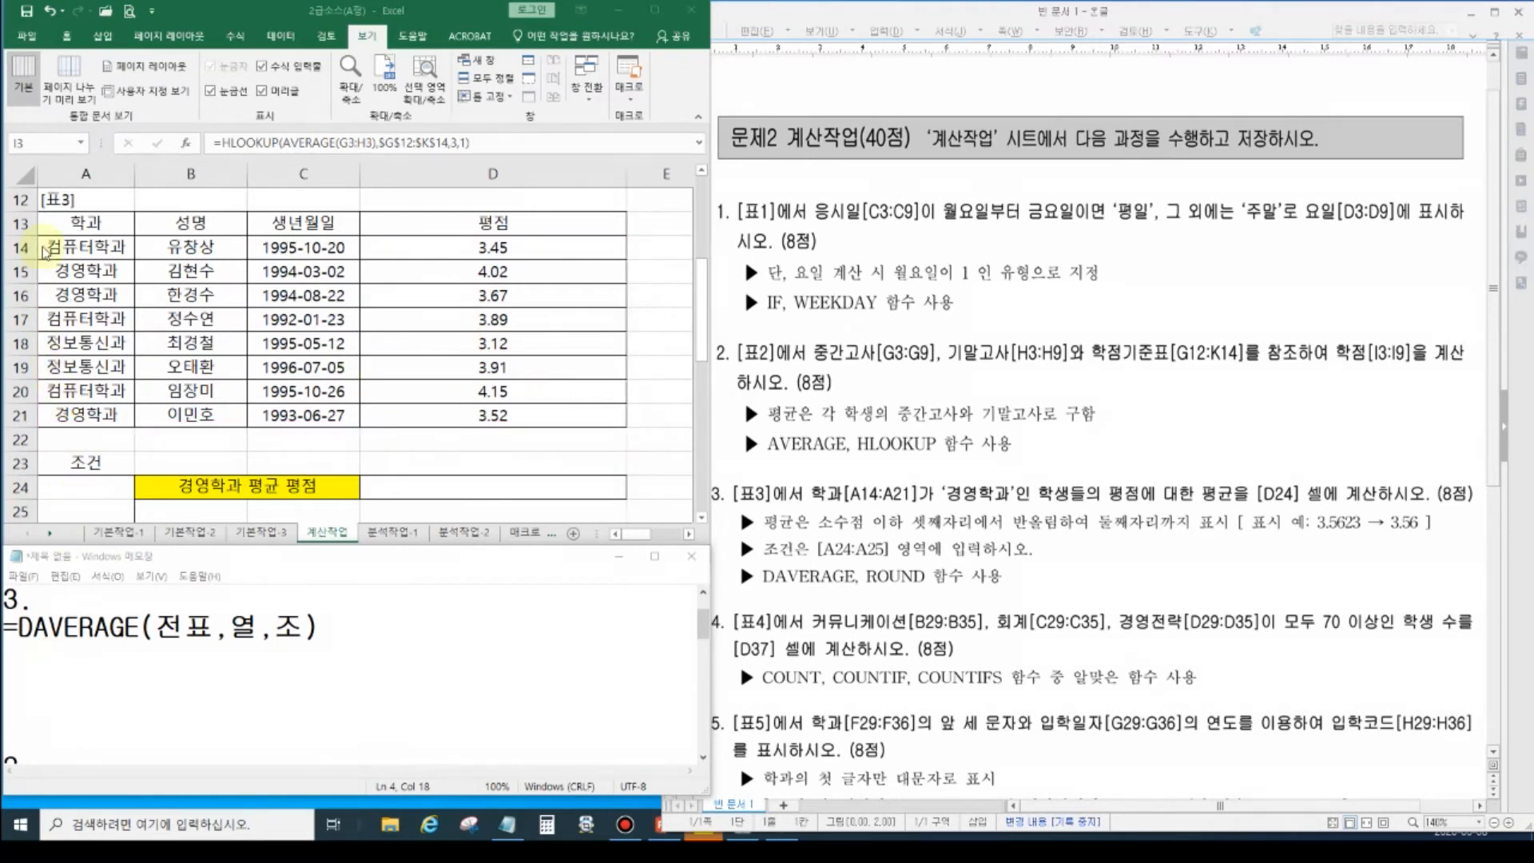
pyautogui.click(1502, 0)
pyautogui.click(1521, 124)
pyautogui.moveTo(40, 213)
pyautogui.mouseDown()
pyautogui.moveTo(544, 374)
pyautogui.moveTo(624, 426)
pyautogui.mouseUp()
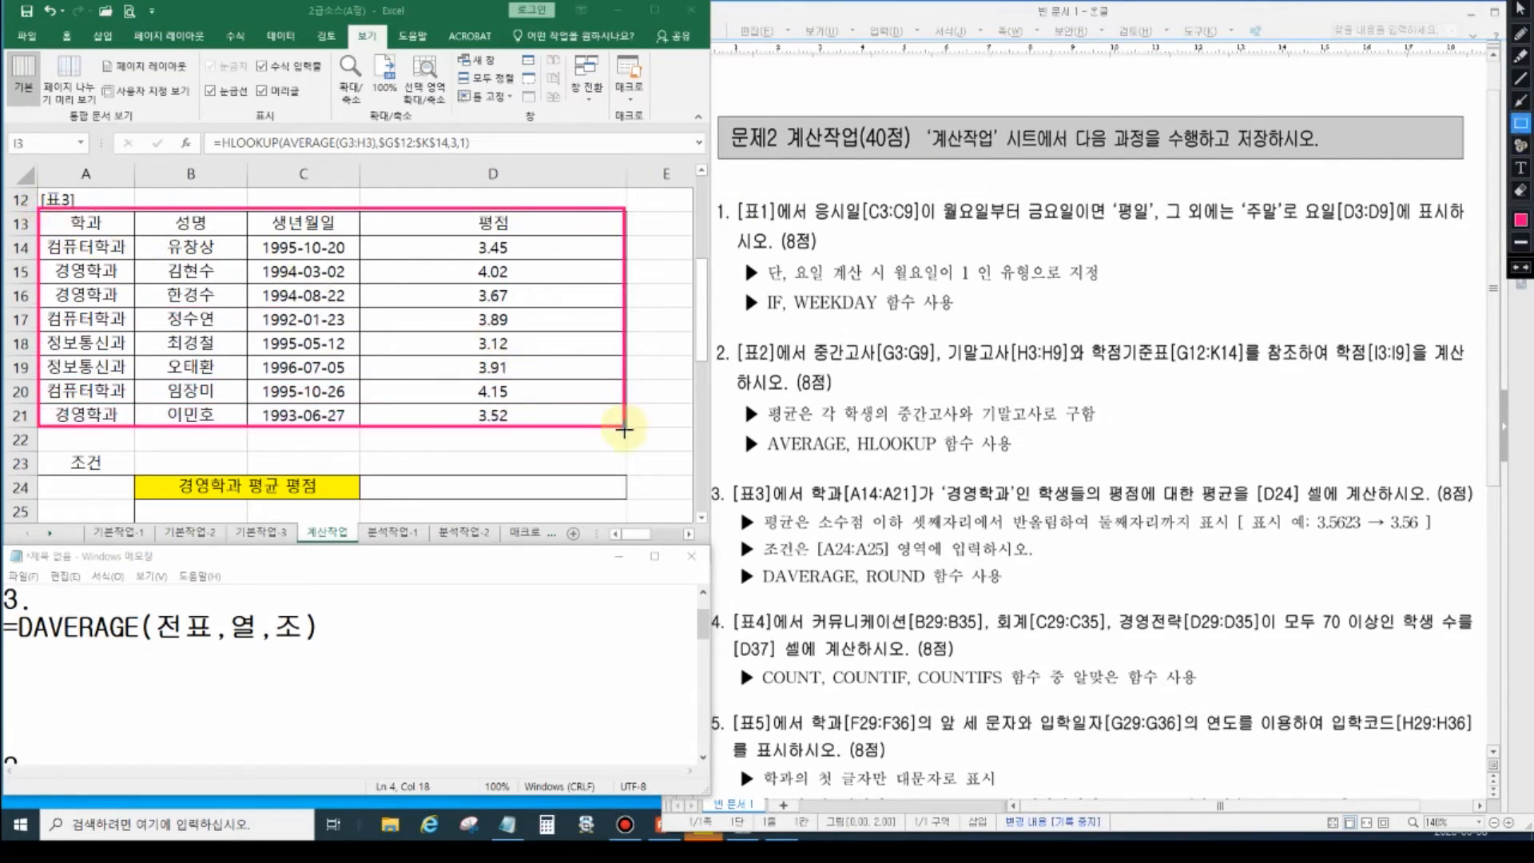
pyautogui.press('Escape')
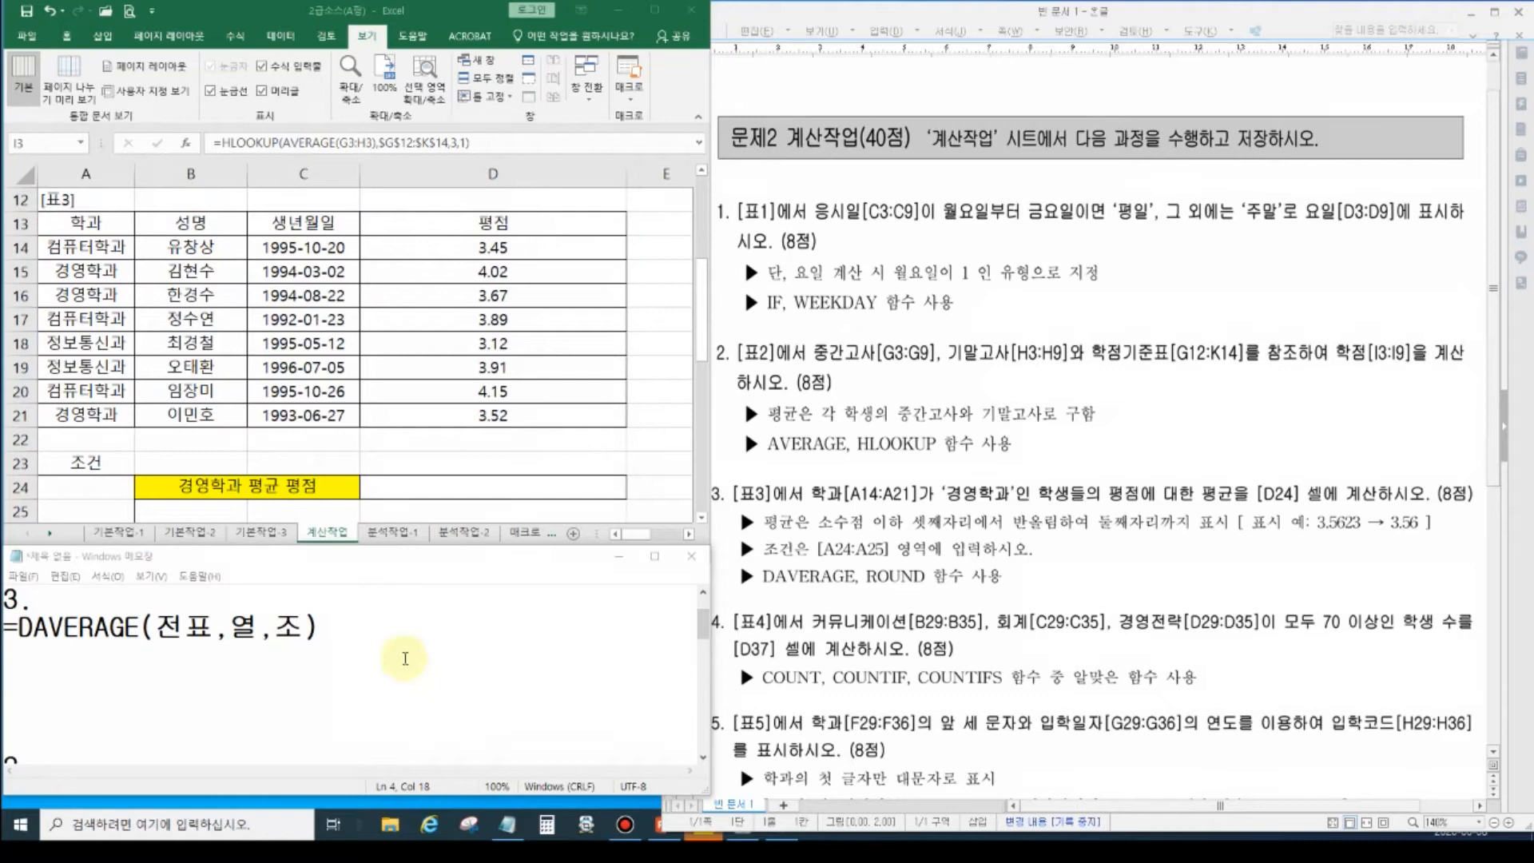
# - Write A13:D21 beneath the 전표 argument of the DAVERAGE line in the note
pyautogui.click(381, 641)
pyautogui.press('Return')
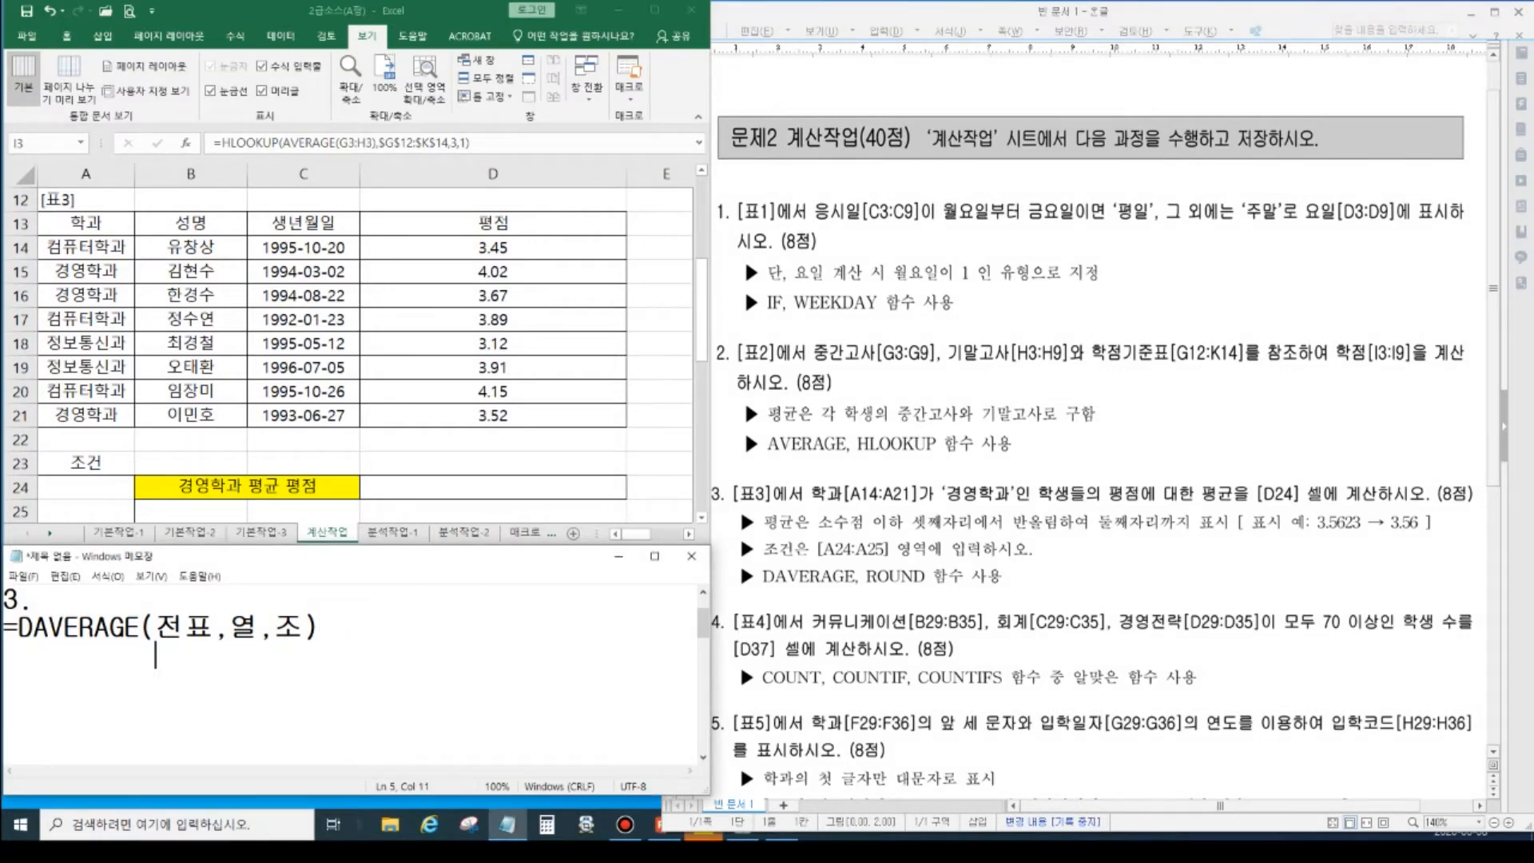
pyautogui.write('ㅁ')
pyautogui.press('BackSpace')
pyautogui.write('1')
pyautogui.press('BackSpace')
pyautogui.write('A13:D21')
# - Space out the 열 and 조 arguments in the note, and write D13 beneath 열 with comma separators
pyautogui.press('Up')
pyautogui.press('Left')
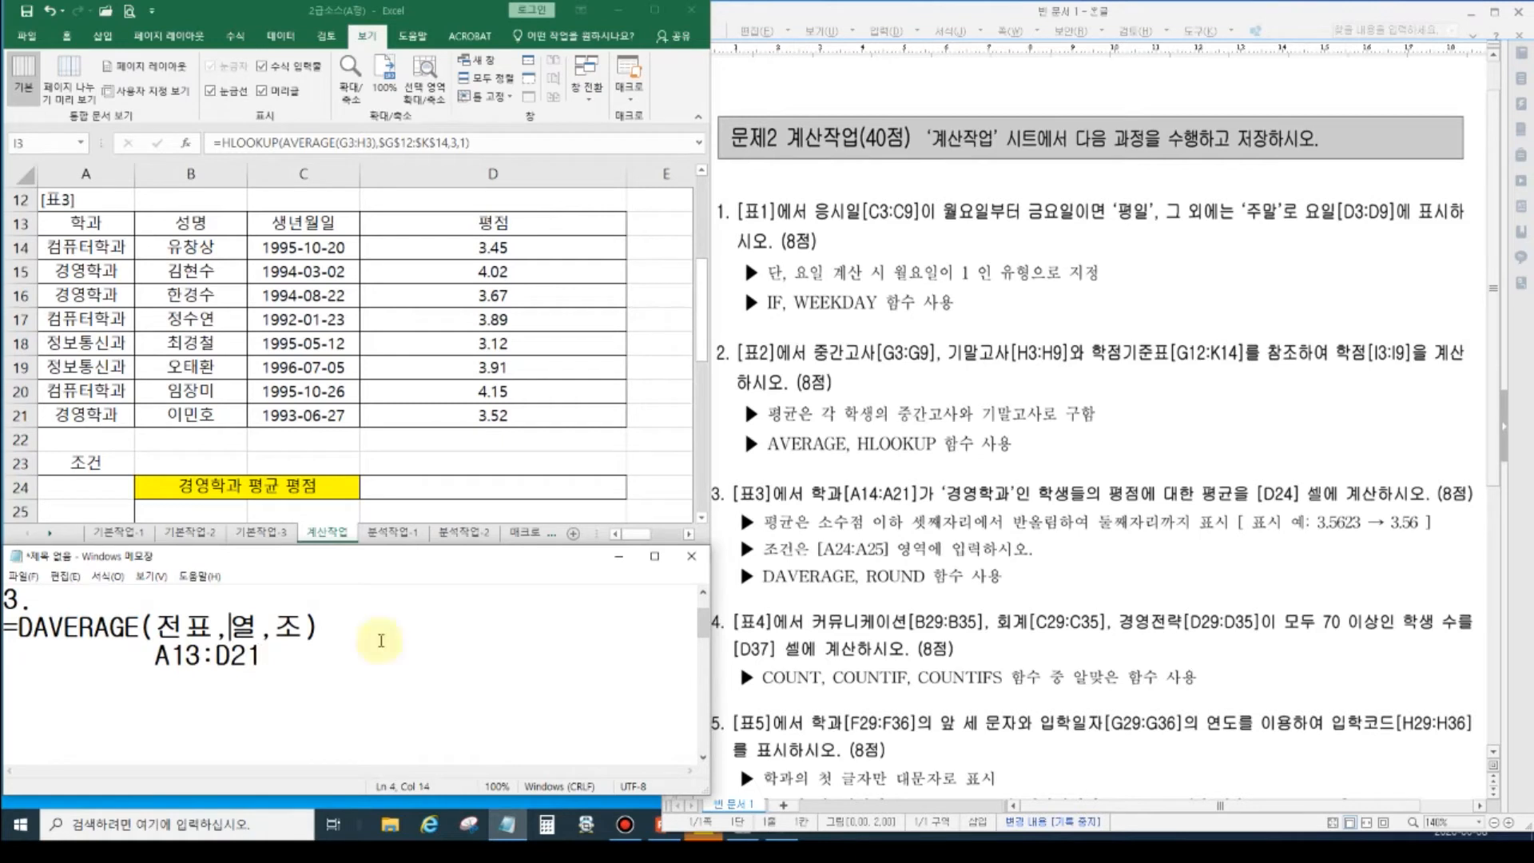
pyautogui.press('Up')
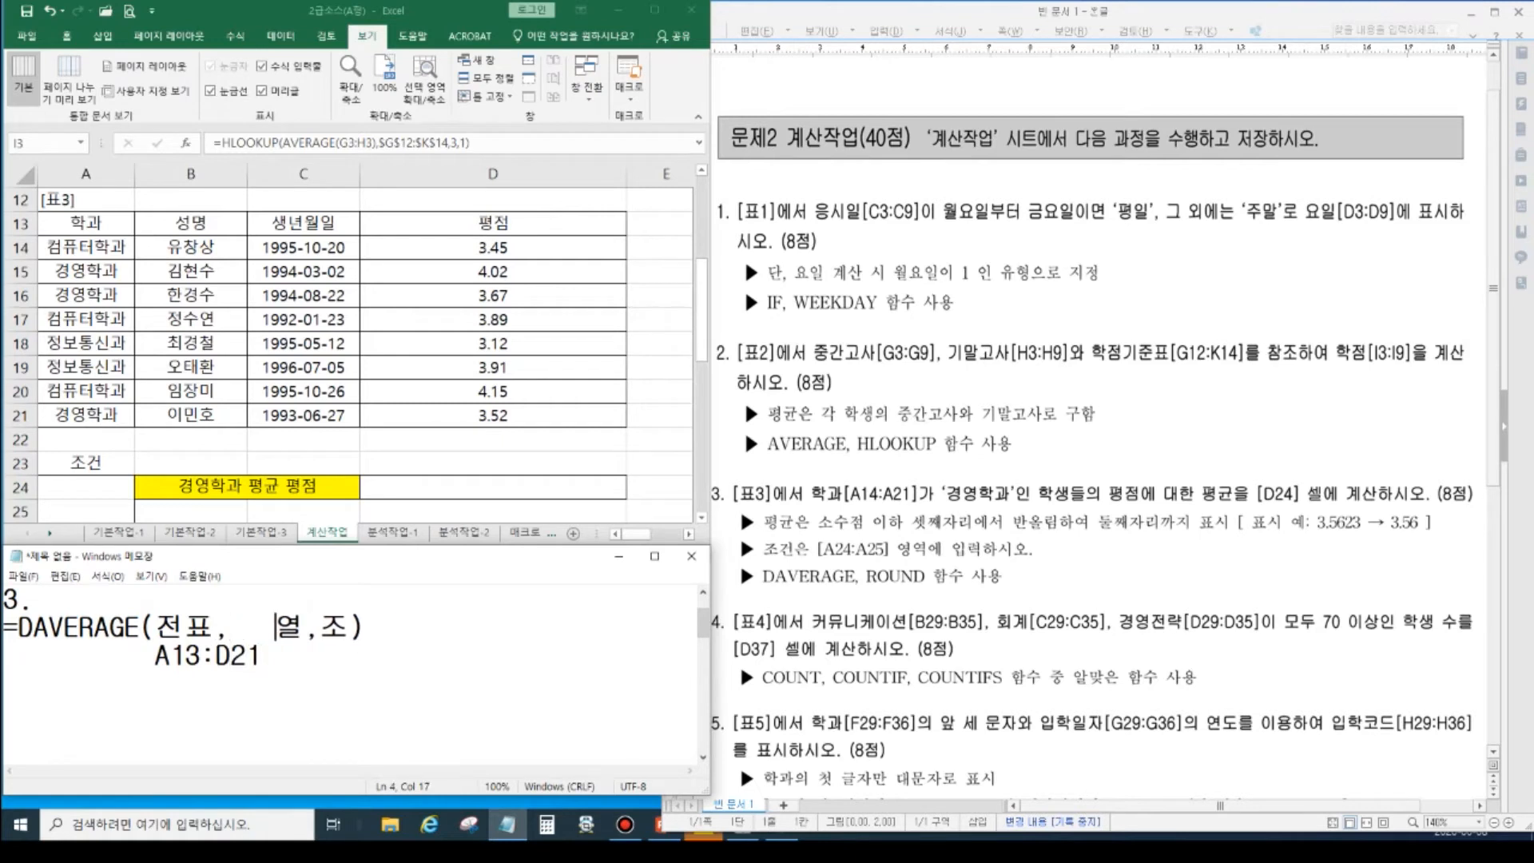
pyautogui.press('Down')
pyautogui.write(',')
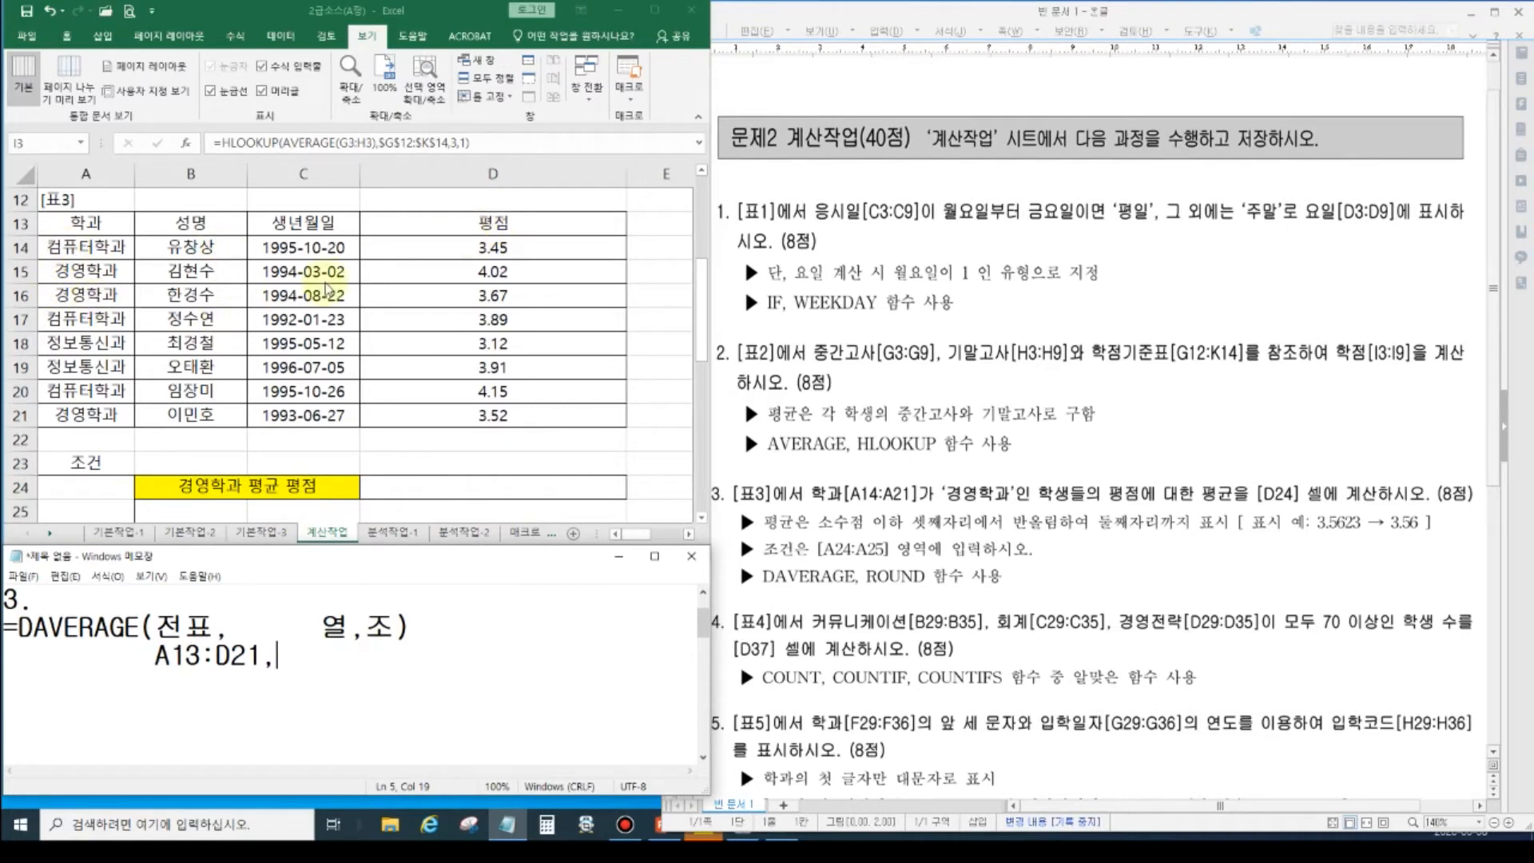
pyautogui.write('4')
pyautogui.press('BackSpace')
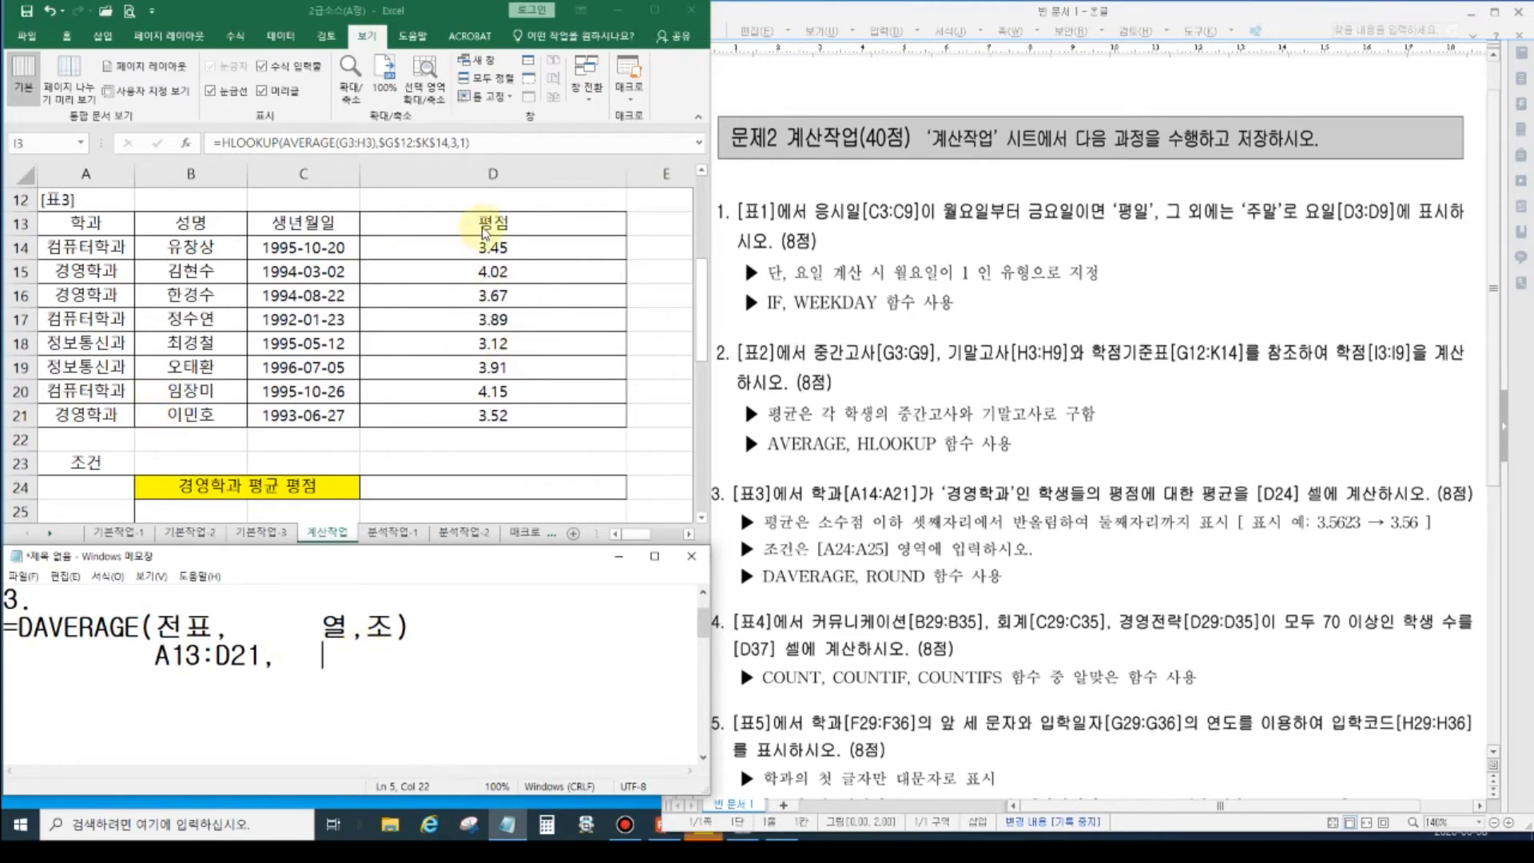
pyautogui.write('D13,')
pyautogui.click(366, 627)
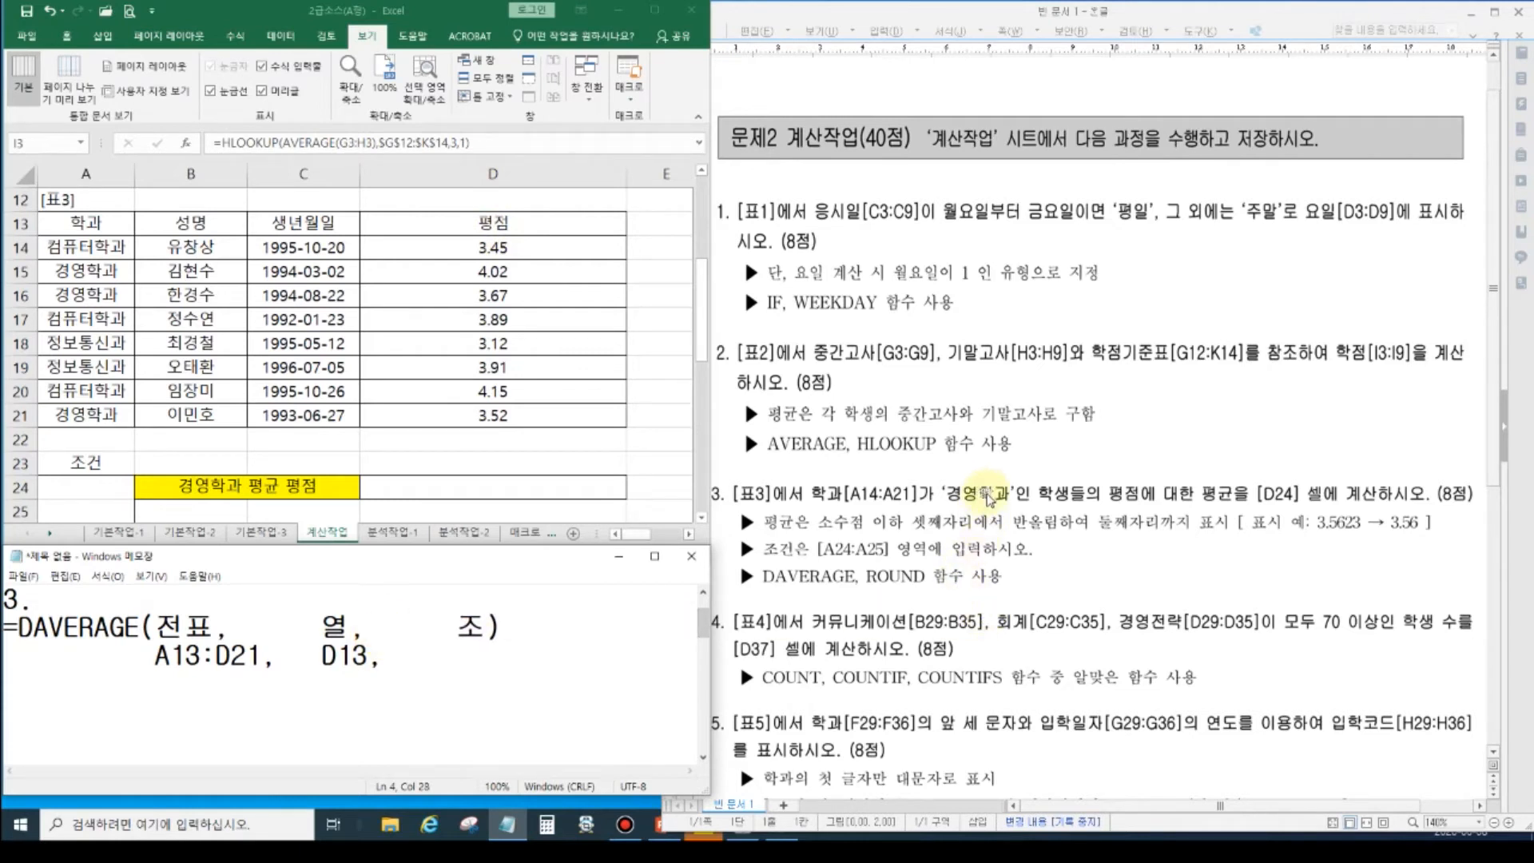
# - In Excel, copy the 학과 heading in A13 and 경영학과 in A15 into the condition range A24:A25
pyautogui.click(102, 226)
pyautogui.keyDown('ctrl'); pyautogui.click(85, 276); pyautogui.keyUp('ctrl')
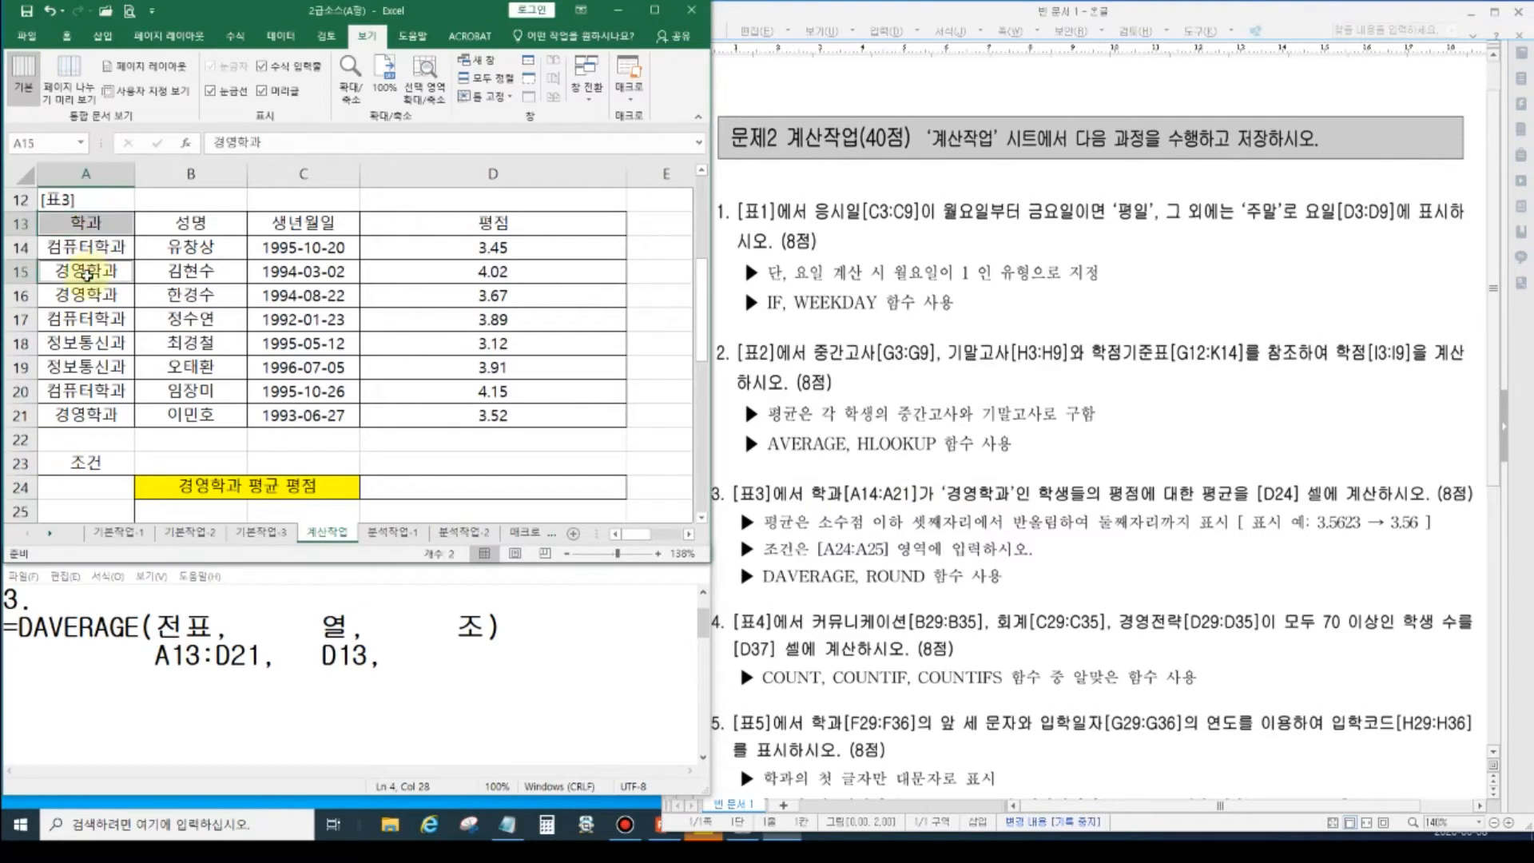
pyautogui.hotkey('ctrl', 'c')
pyautogui.click(90, 489)
pyautogui.hotkey('ctrl', 'v')
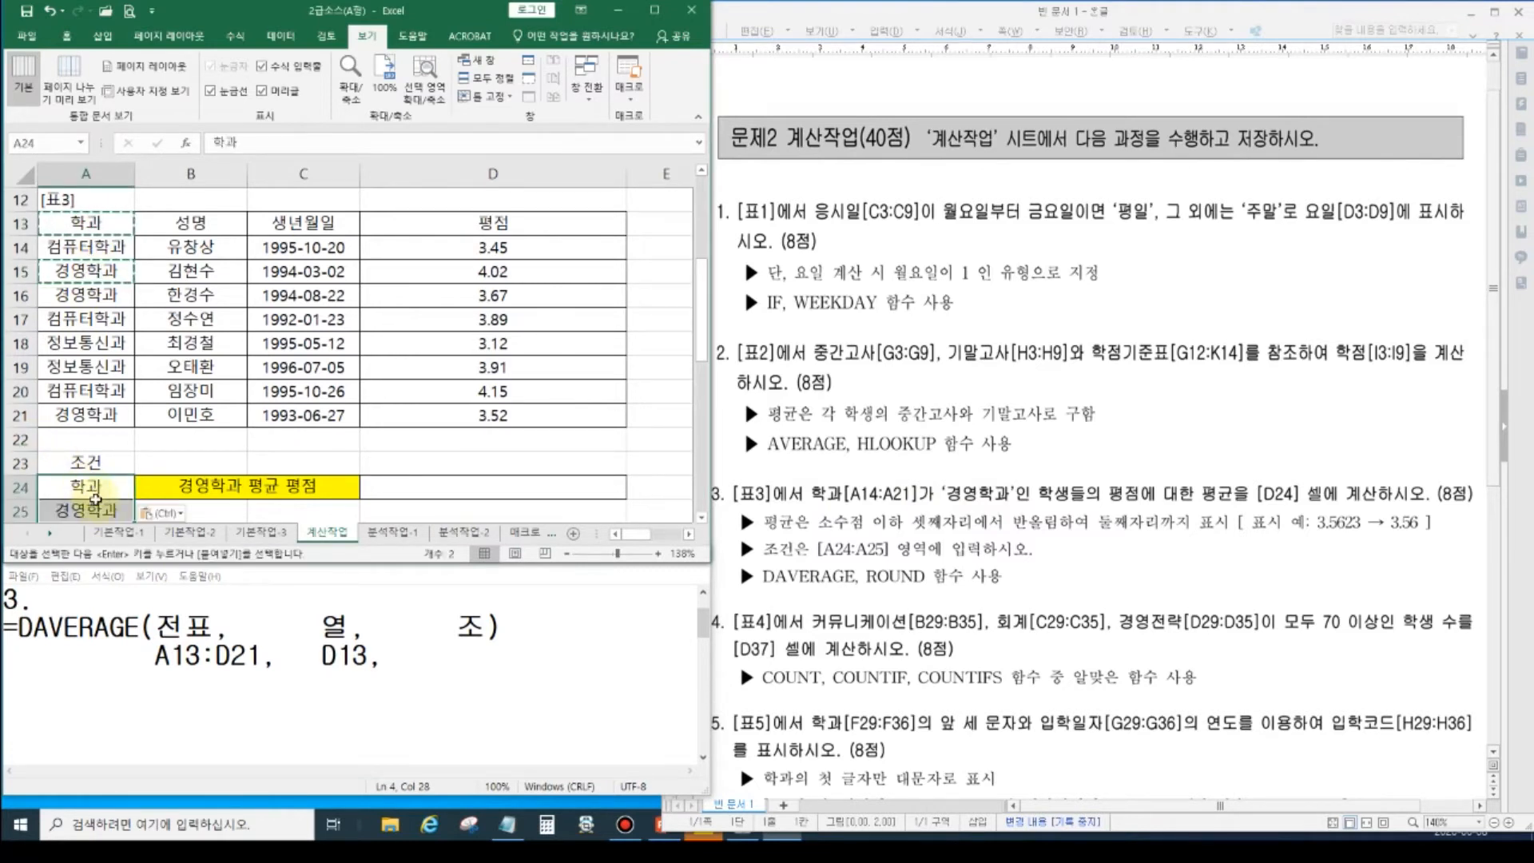
# - Clear the copy marking around the condition cells in Excel, and write A24:A25 beneath the 조 argument in the Notepad note
pyautogui.click(103, 509)
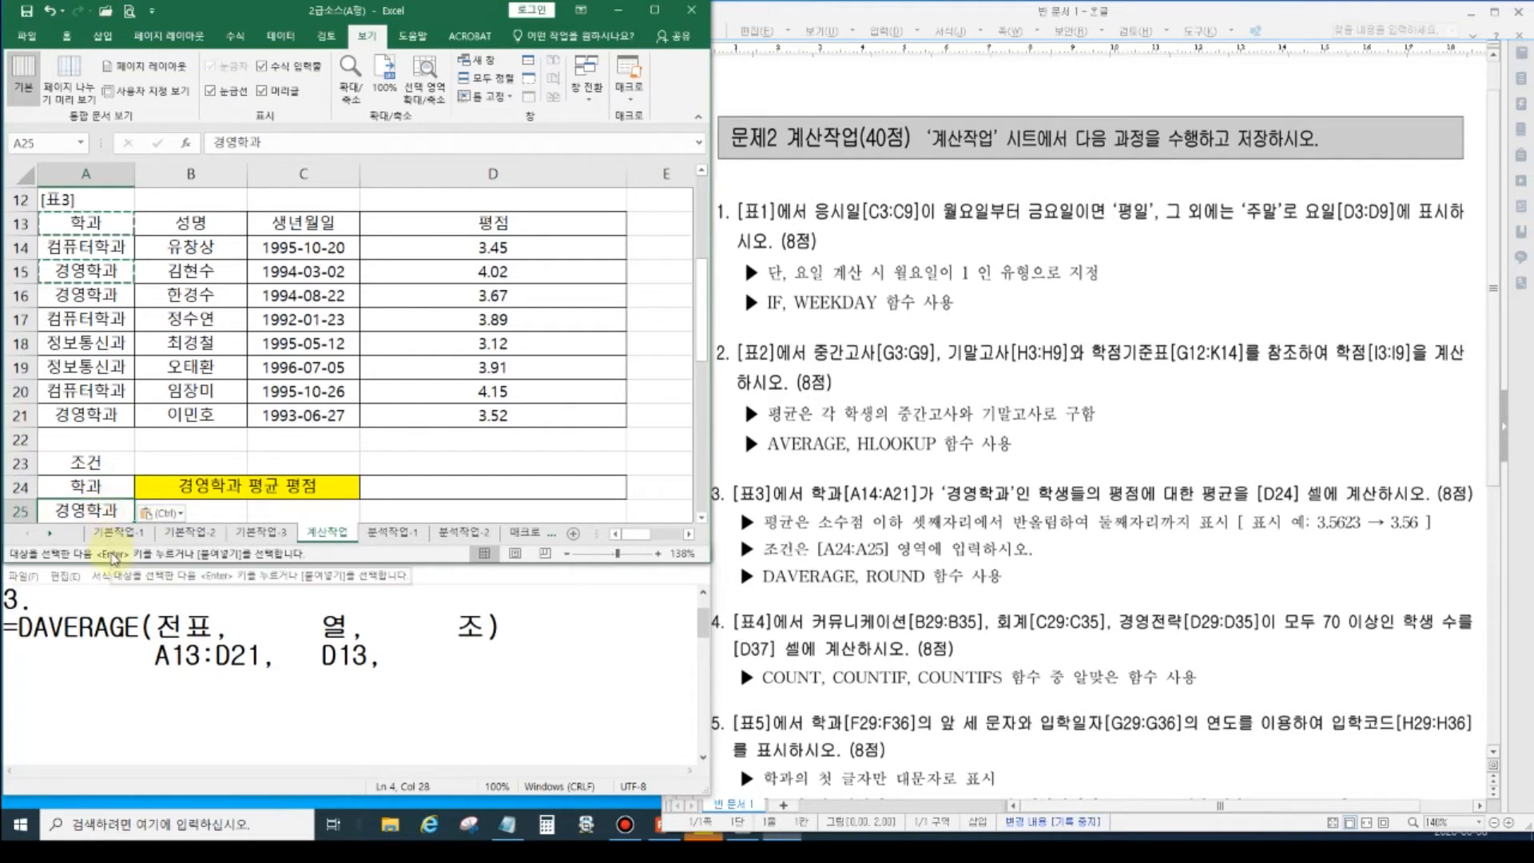
pyautogui.press('Escape')
pyautogui.click(107, 490)
pyautogui.click(110, 510)
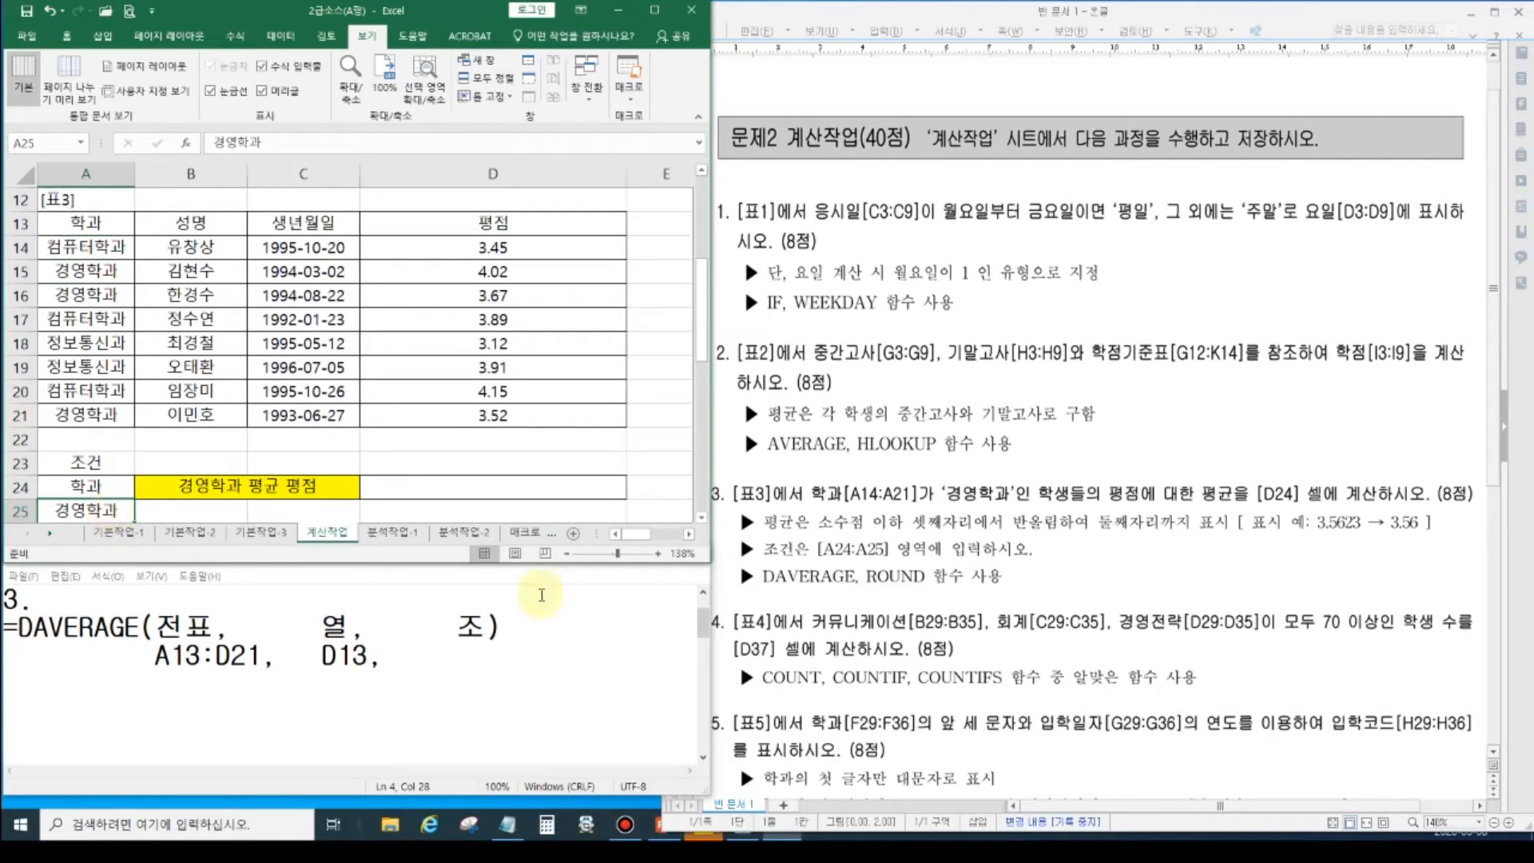
pyautogui.click(457, 659)
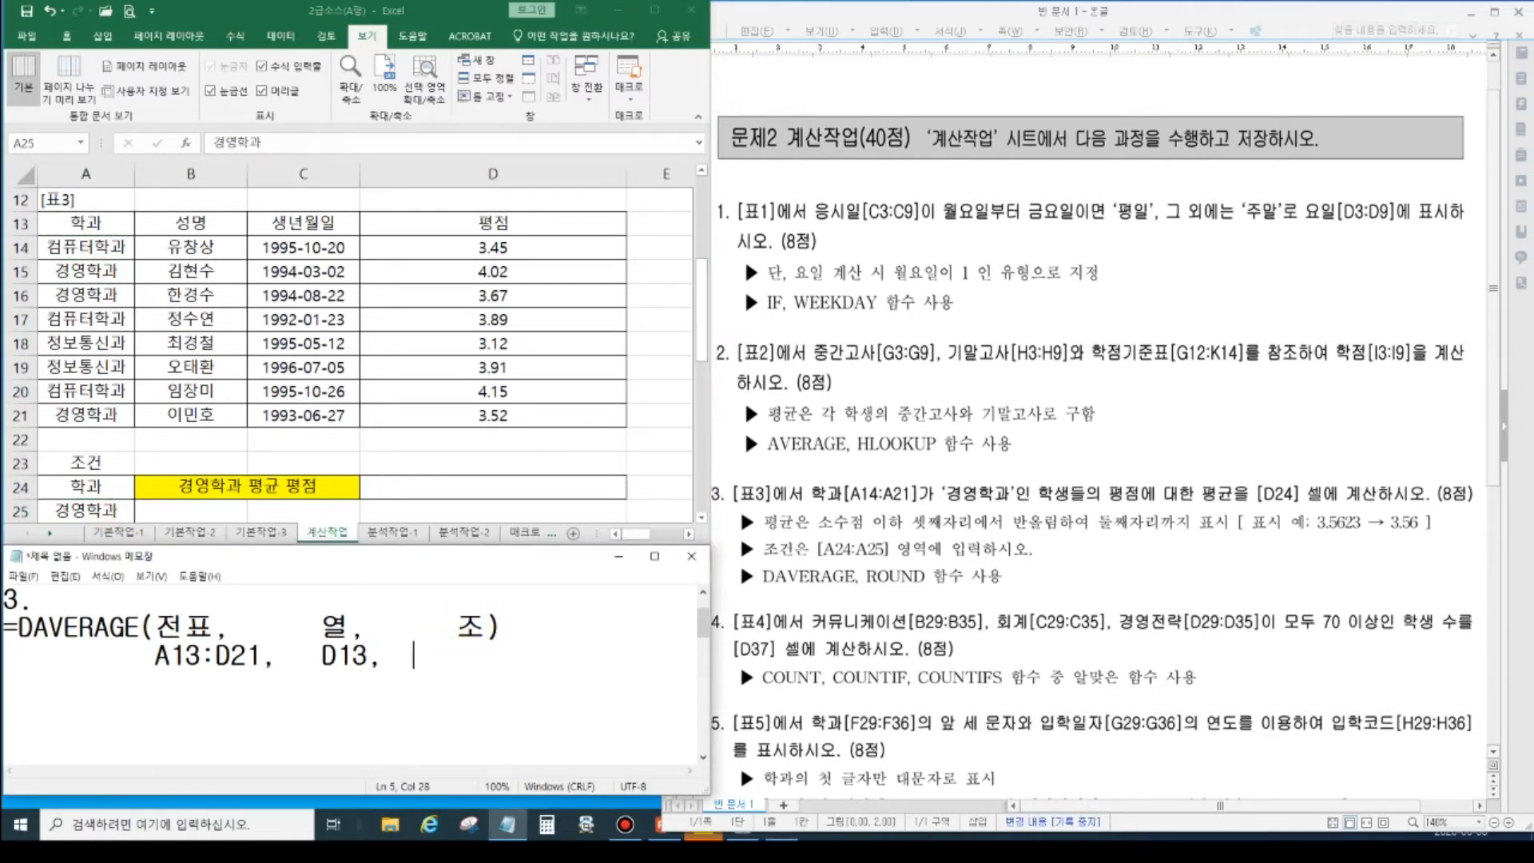
pyautogui.write('A24:')
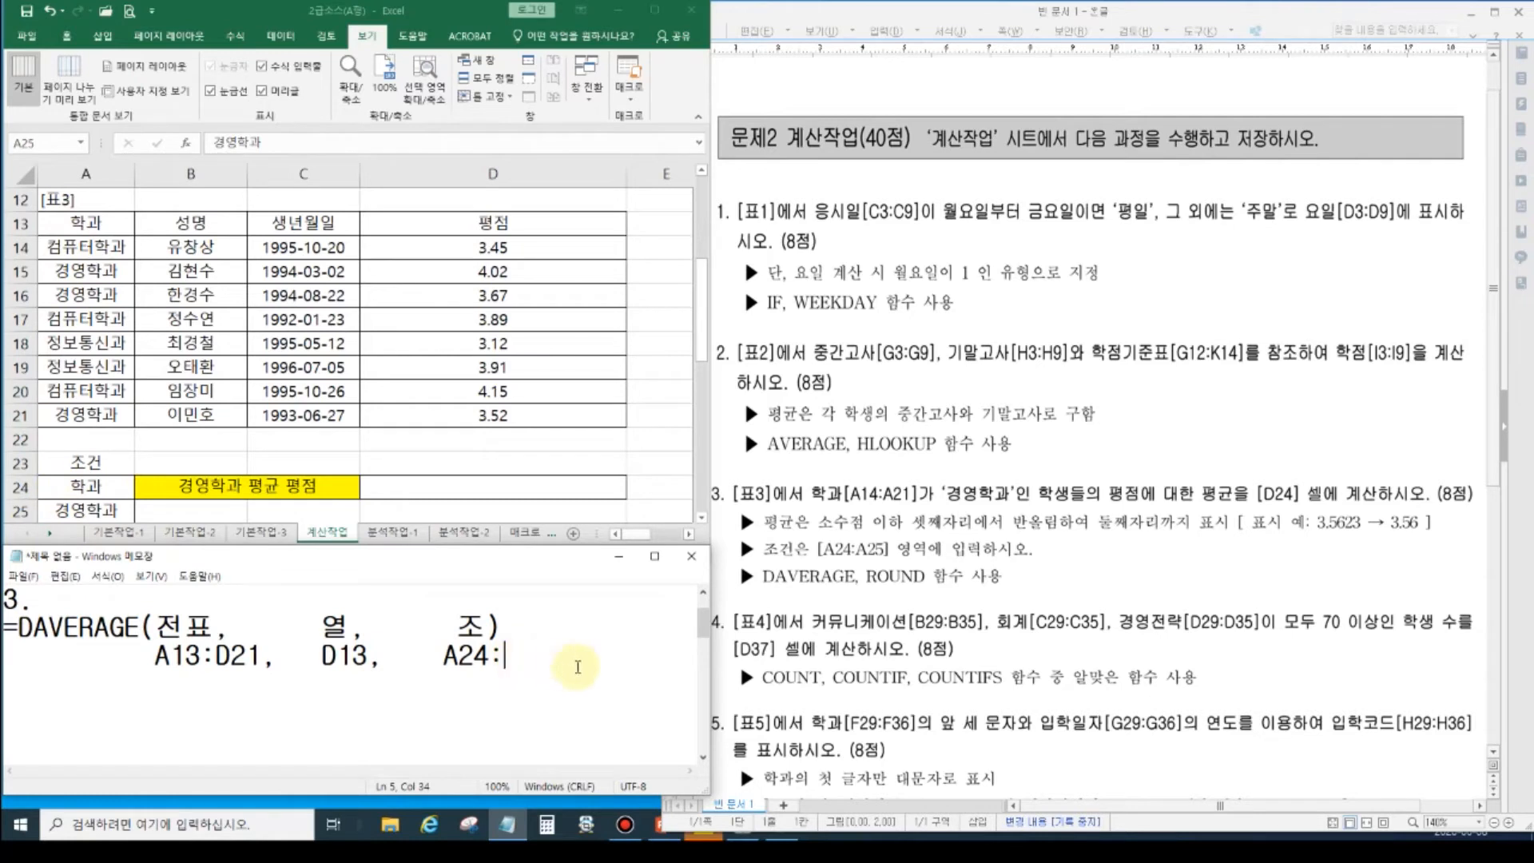
pyautogui.write('A25')
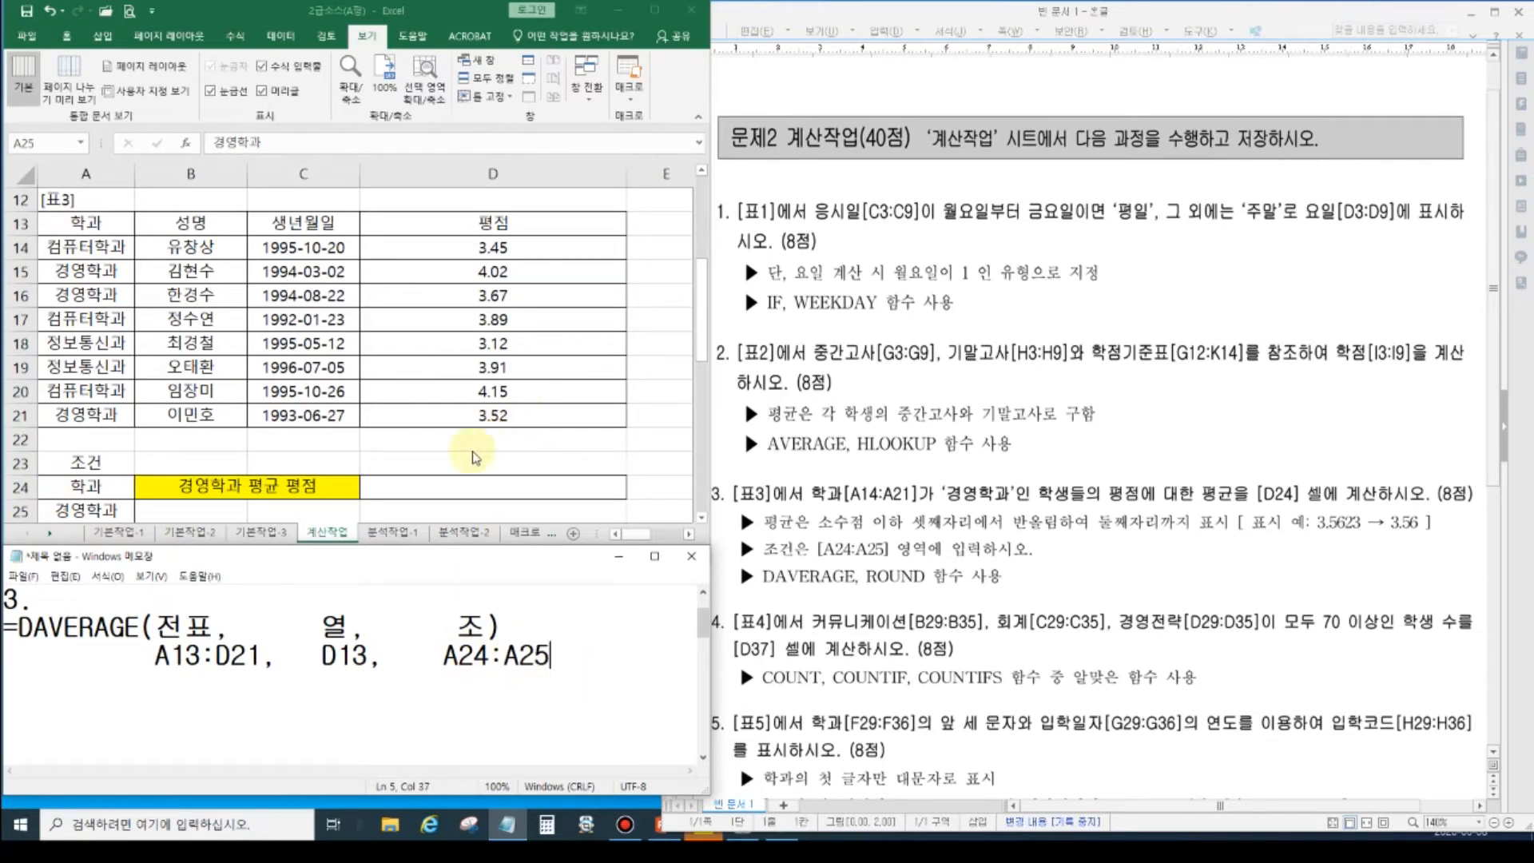
# - In Excel cell D24, enter =DAVERAGE(A13:D21,D13,A24:A25) to average the 평점 of 경영학과
pyautogui.click(426, 481)
pyautogui.click(426, 481)
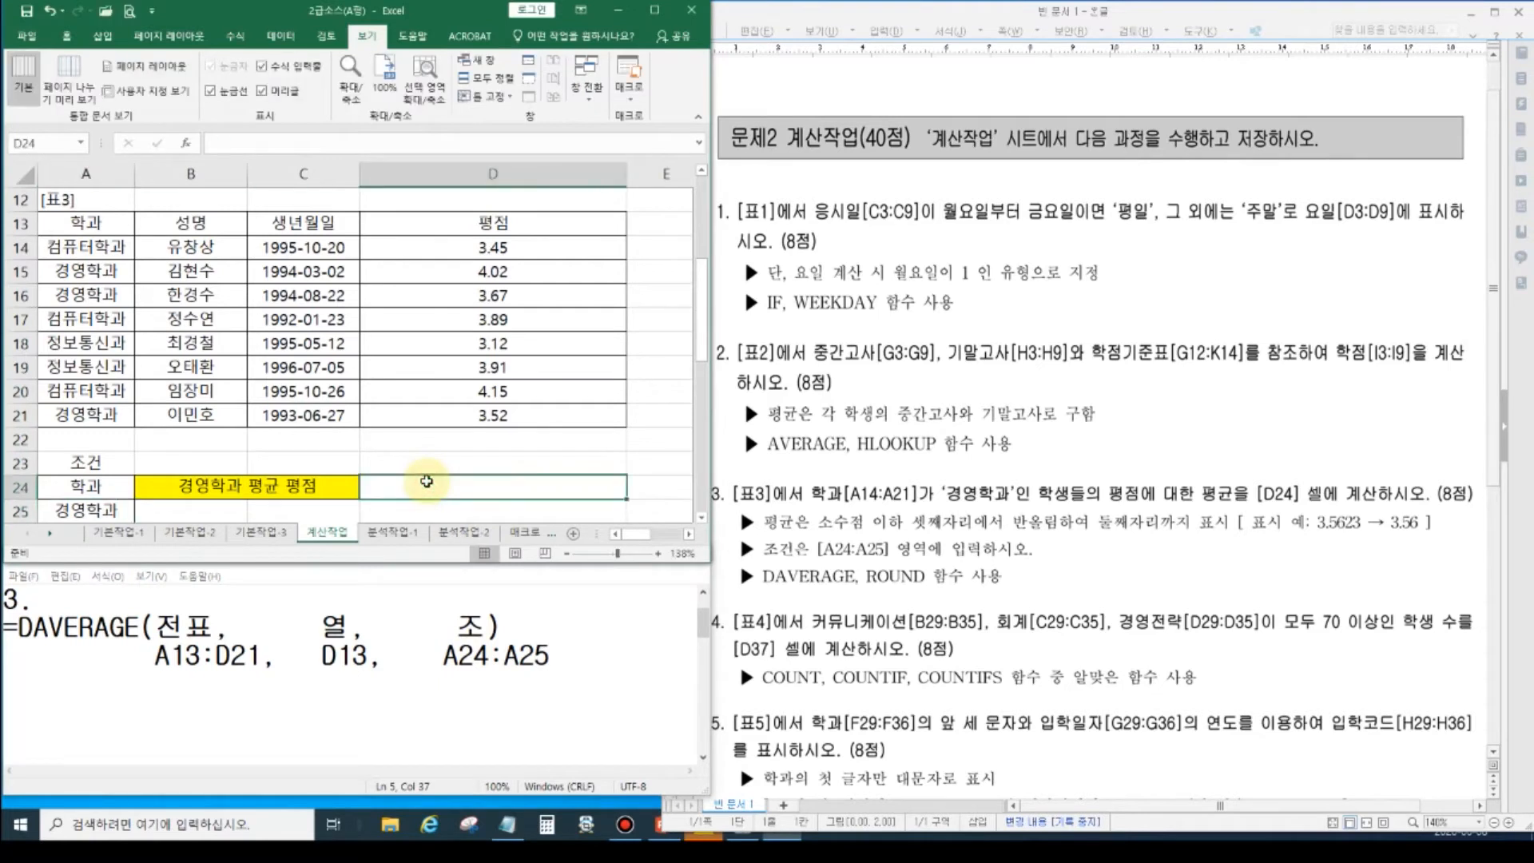
pyautogui.write('=D')
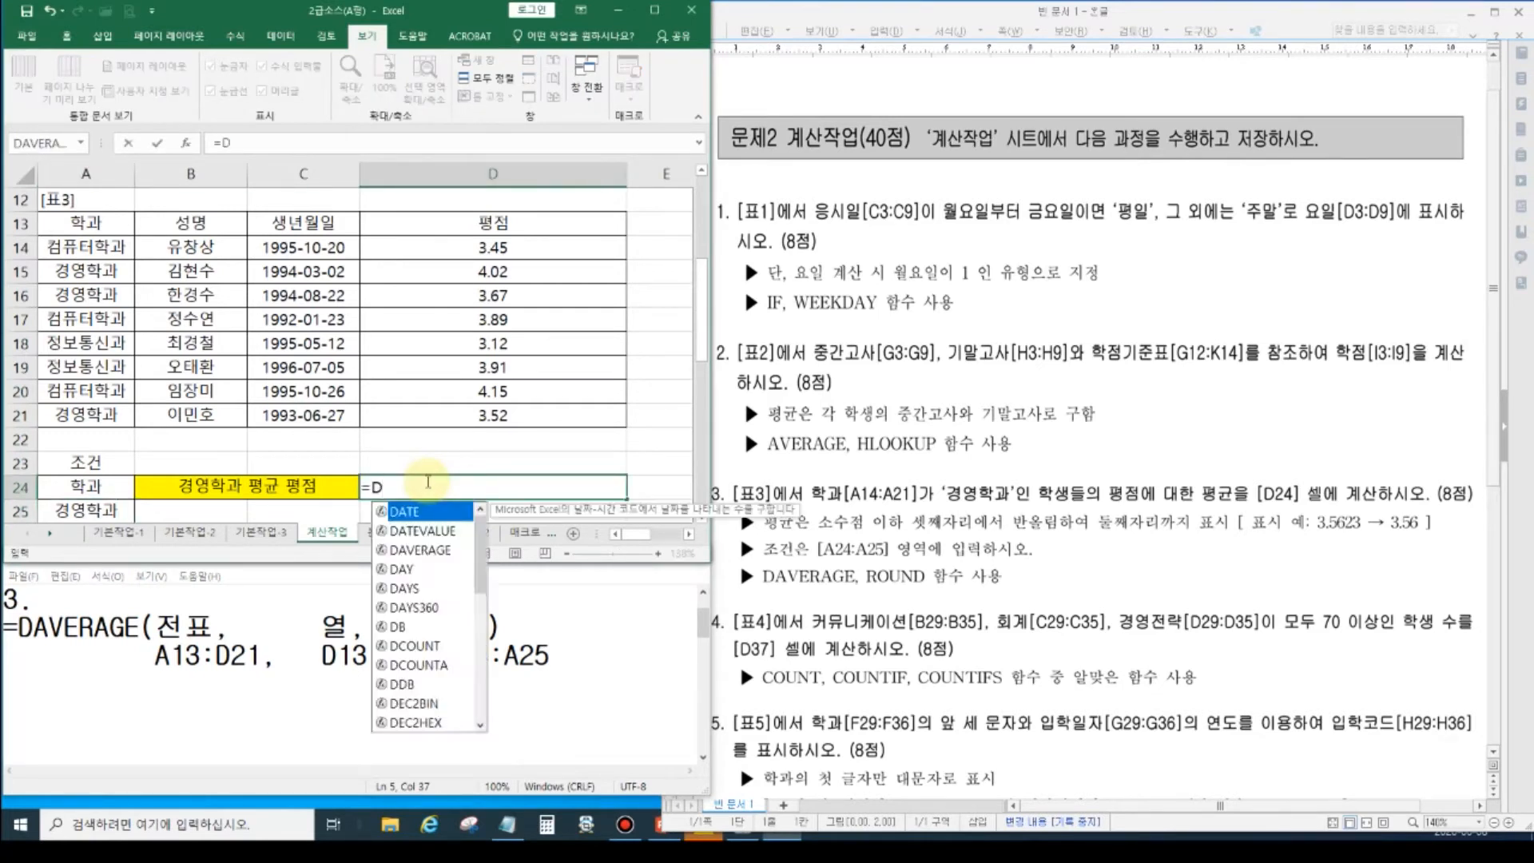
pyautogui.write('AVERAGE')
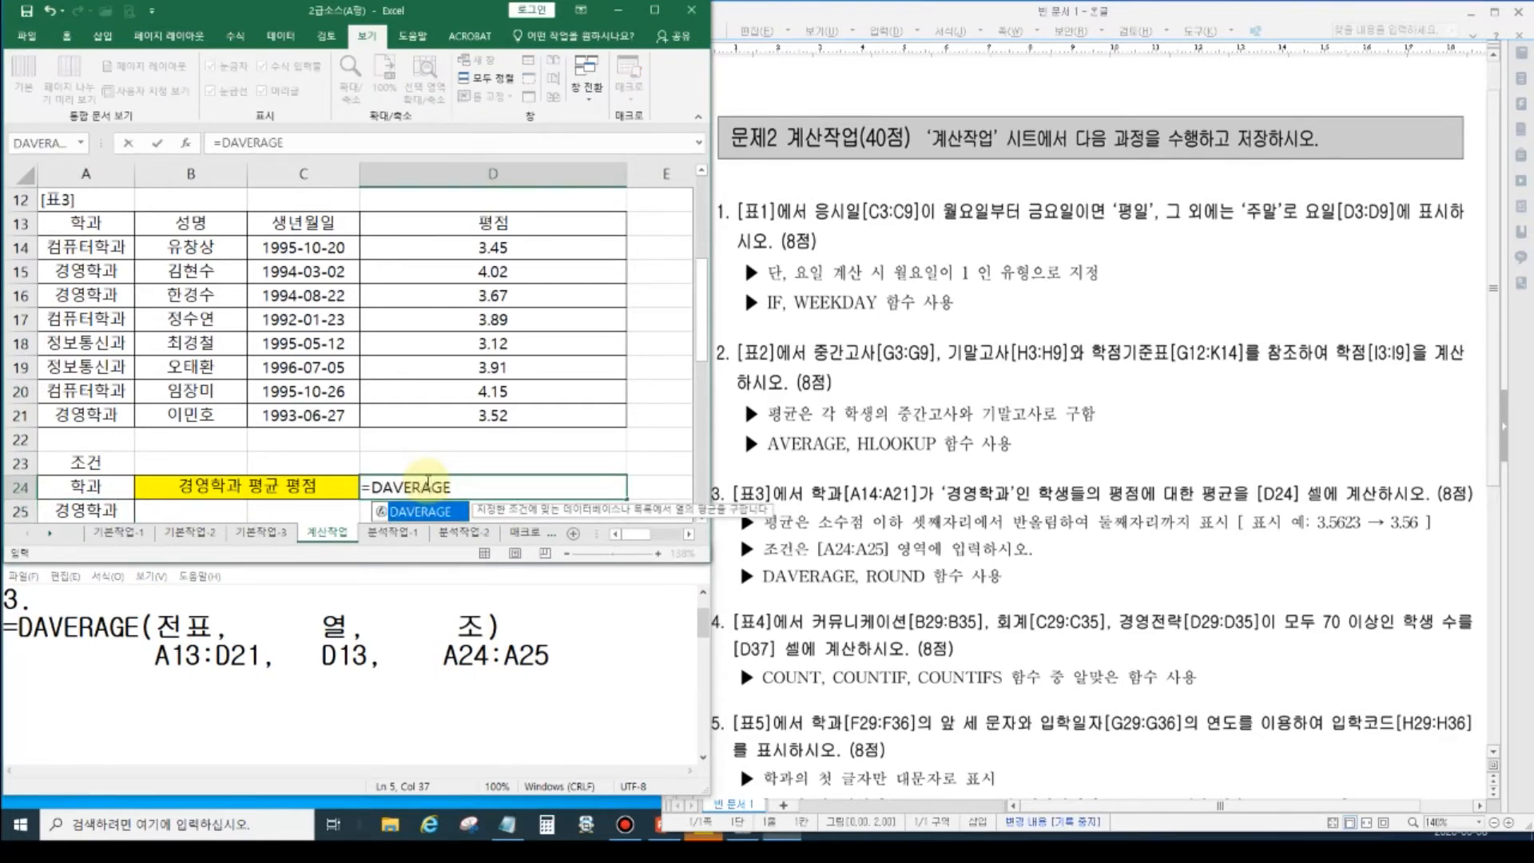
pyautogui.doubleClick(436, 512)
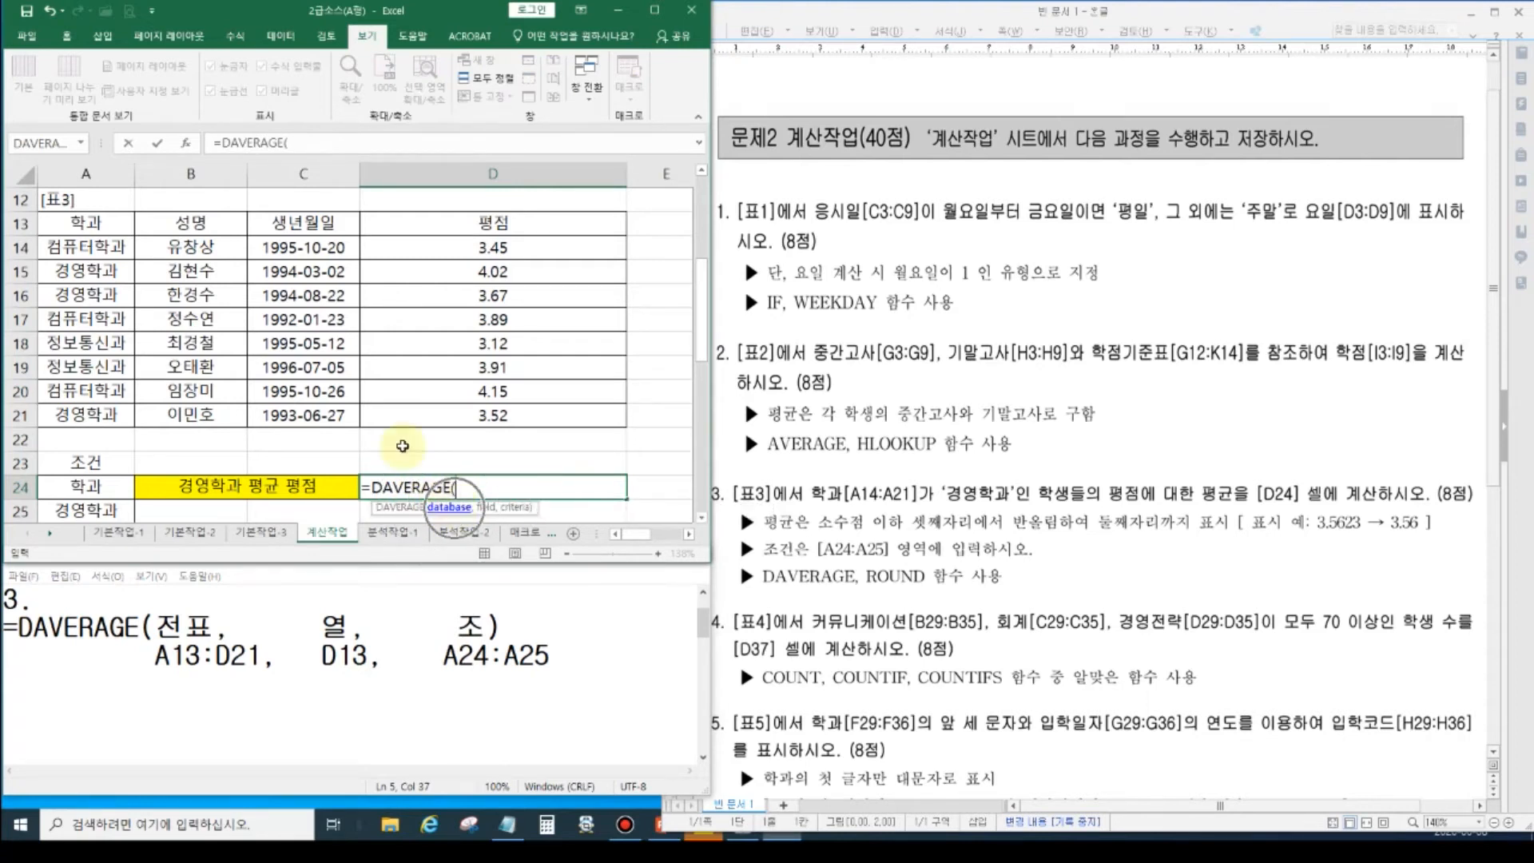
pyautogui.moveTo(116, 226); pyautogui.dragTo(477, 418)
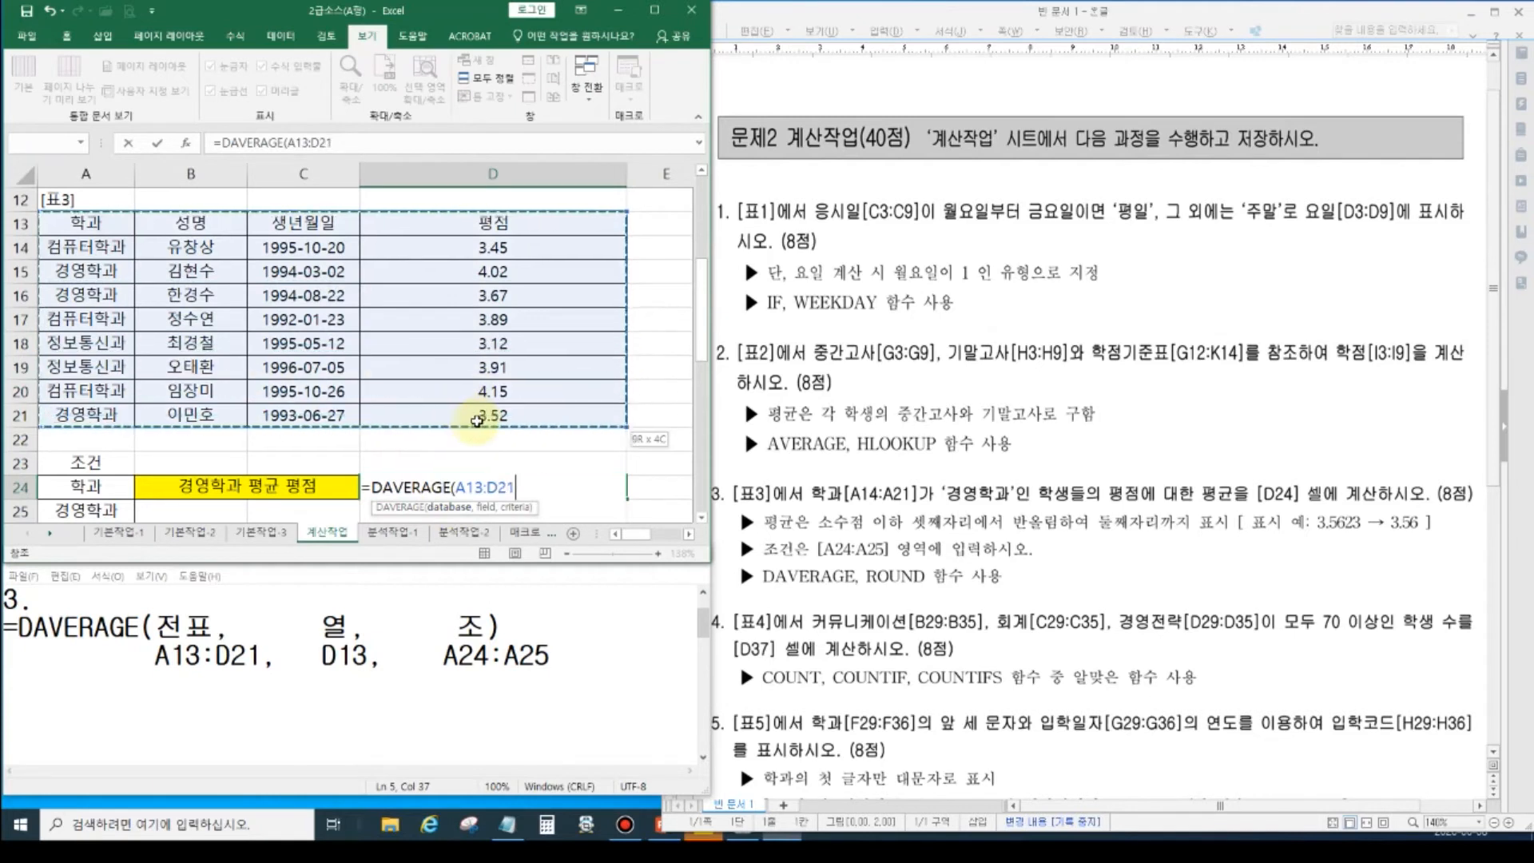
pyautogui.write(',')
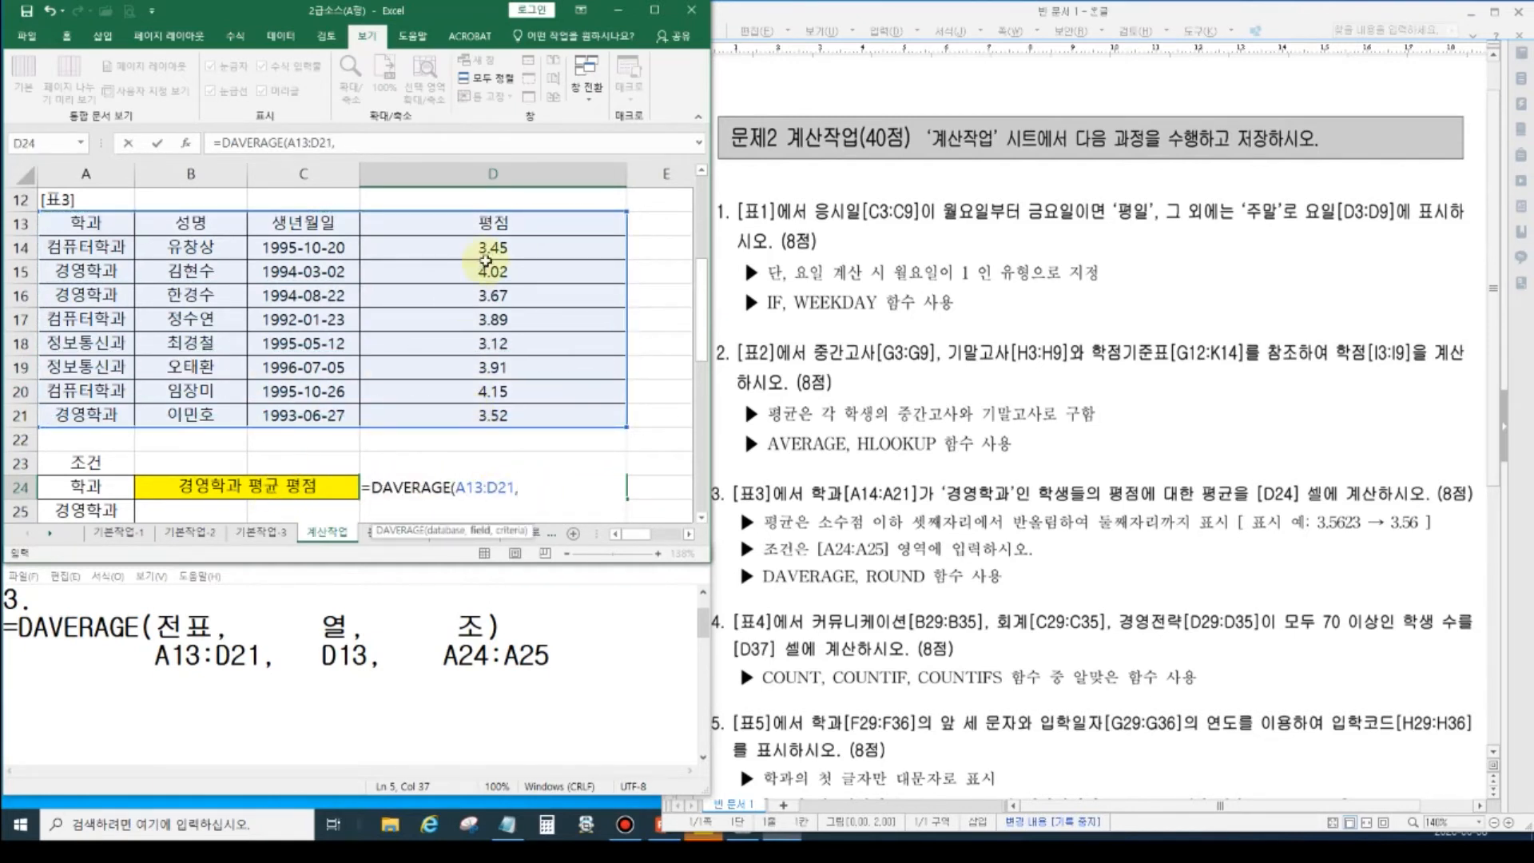
pyautogui.click(493, 222)
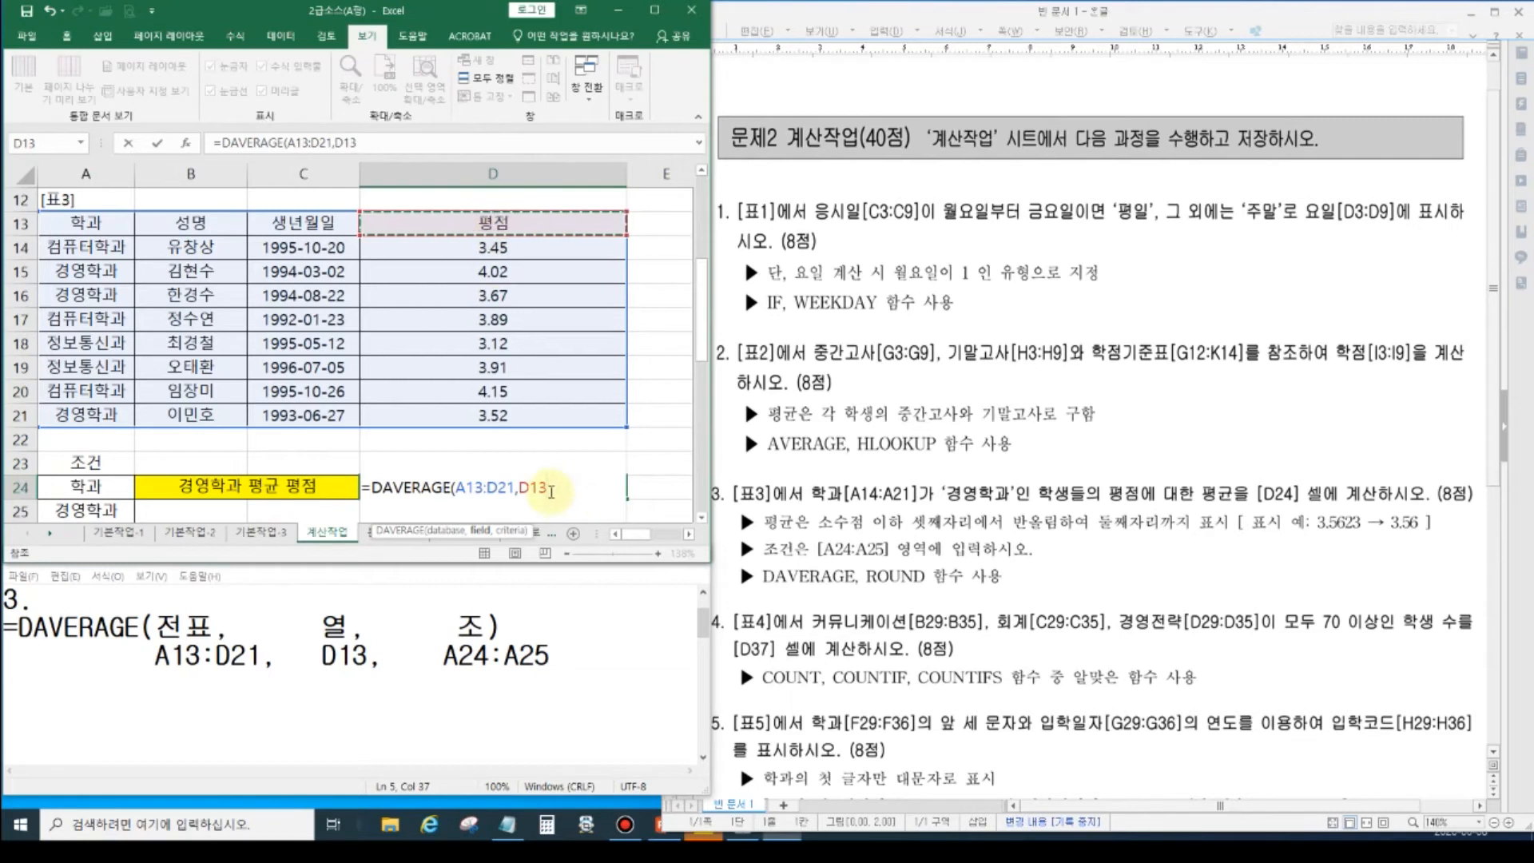
pyautogui.write(',')
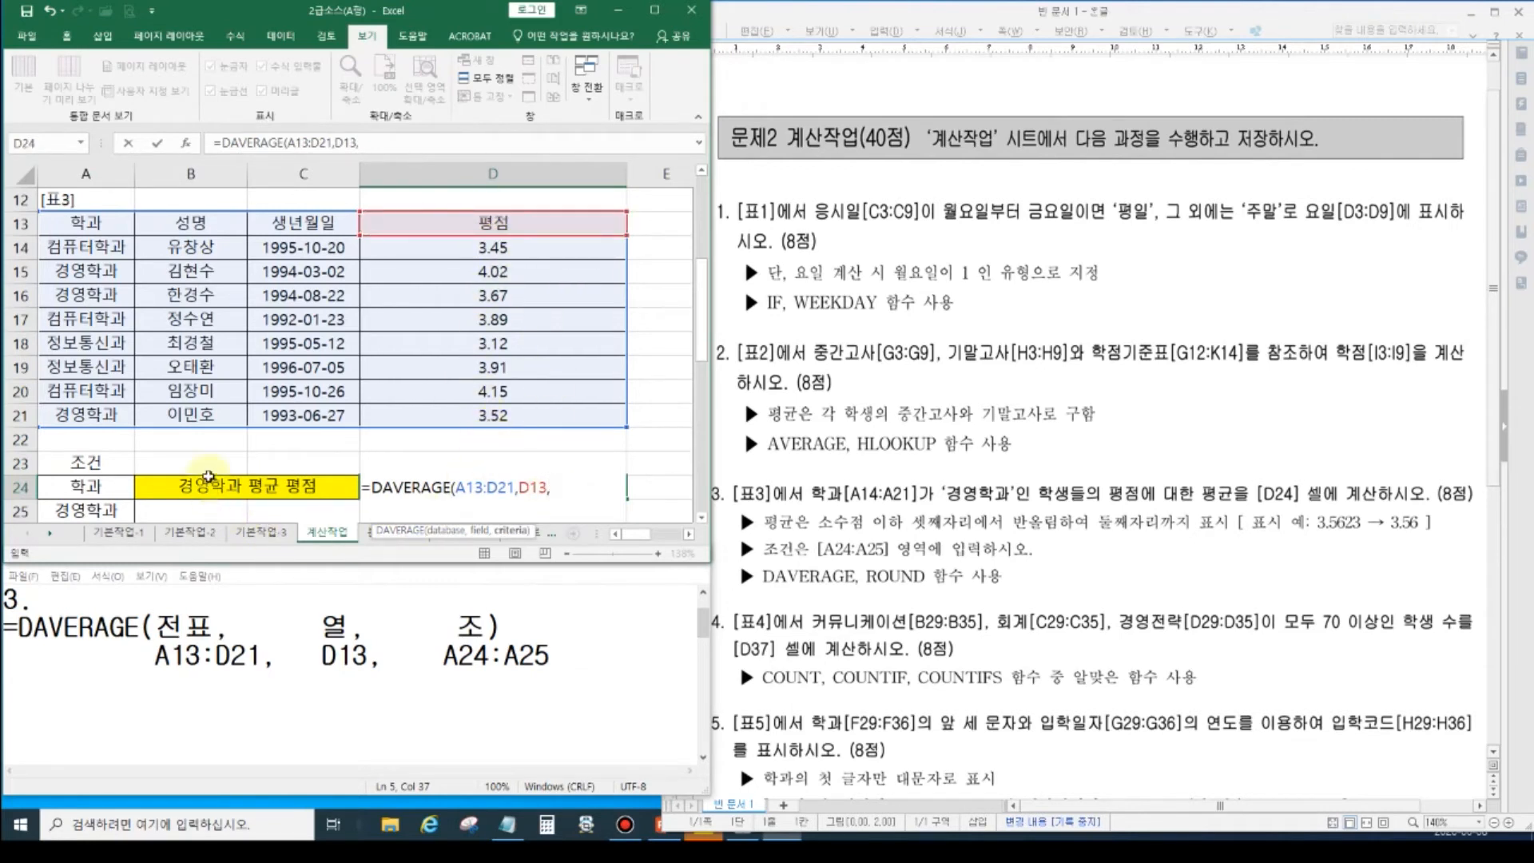
pyautogui.moveTo(96, 223); pyautogui.dragTo(101, 251)
pyautogui.moveTo(88, 487); pyautogui.dragTo(93, 515)
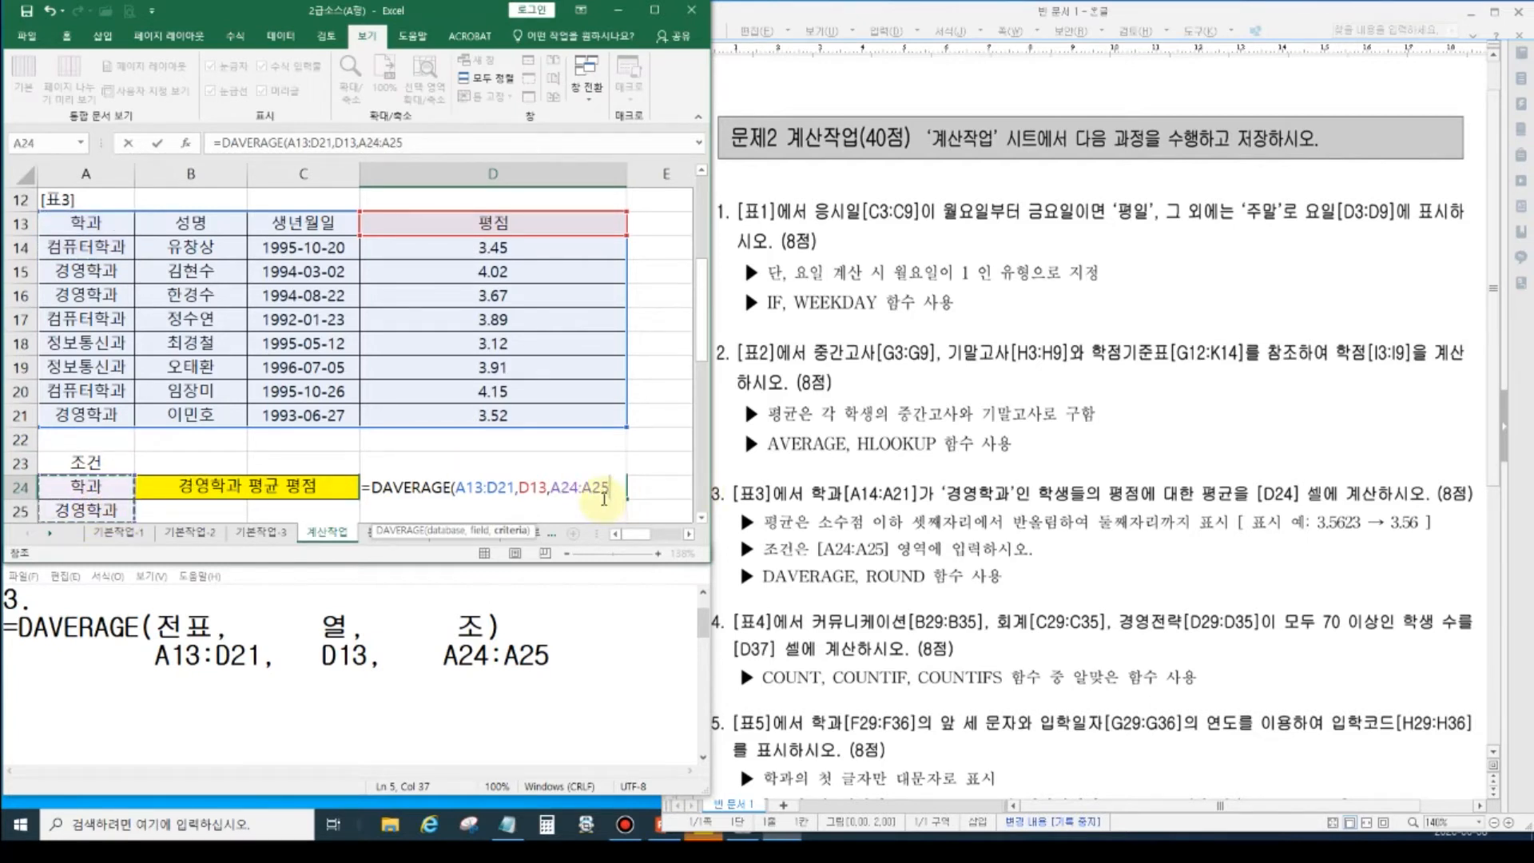
pyautogui.press('Return')
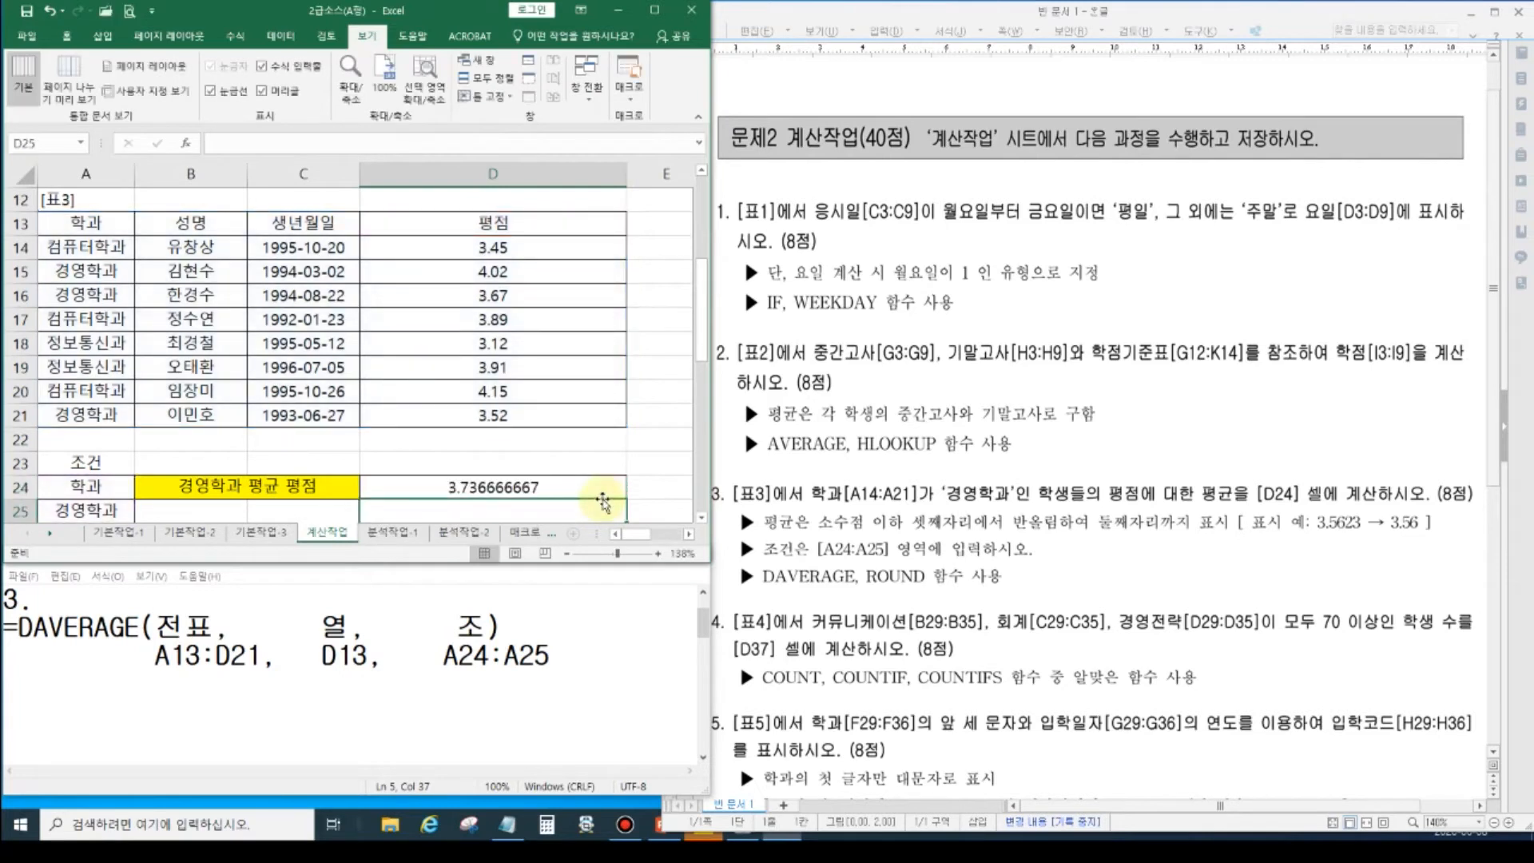
# - Wrap the DAVERAGE formula in D24 in ROUND with 2 decimal places
pyautogui.click(541, 487)
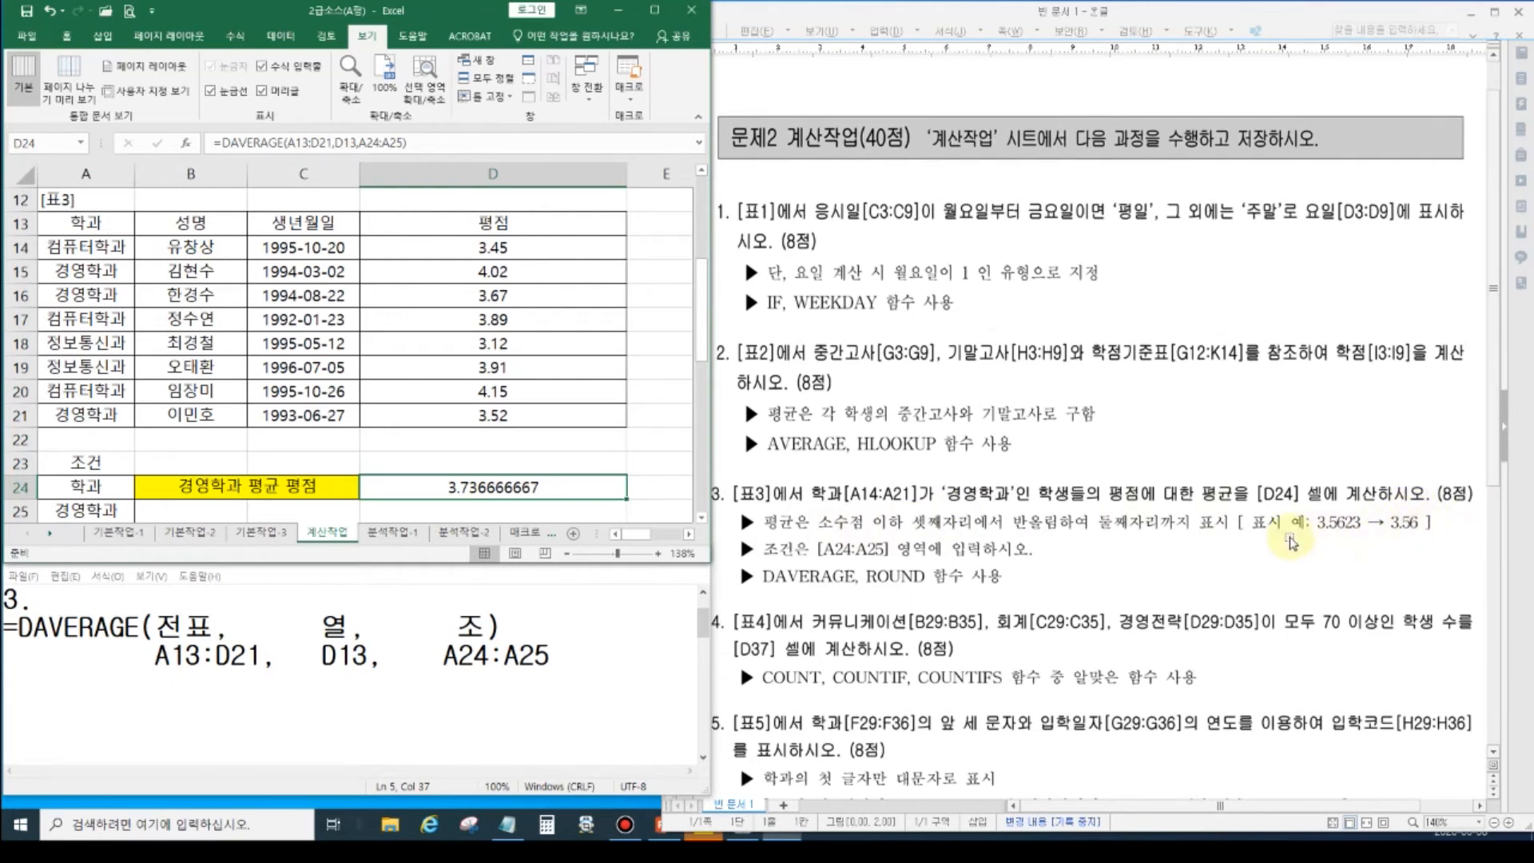
pyautogui.doubleClick(402, 489)
pyautogui.click(371, 492)
pyautogui.write('ROUND(')
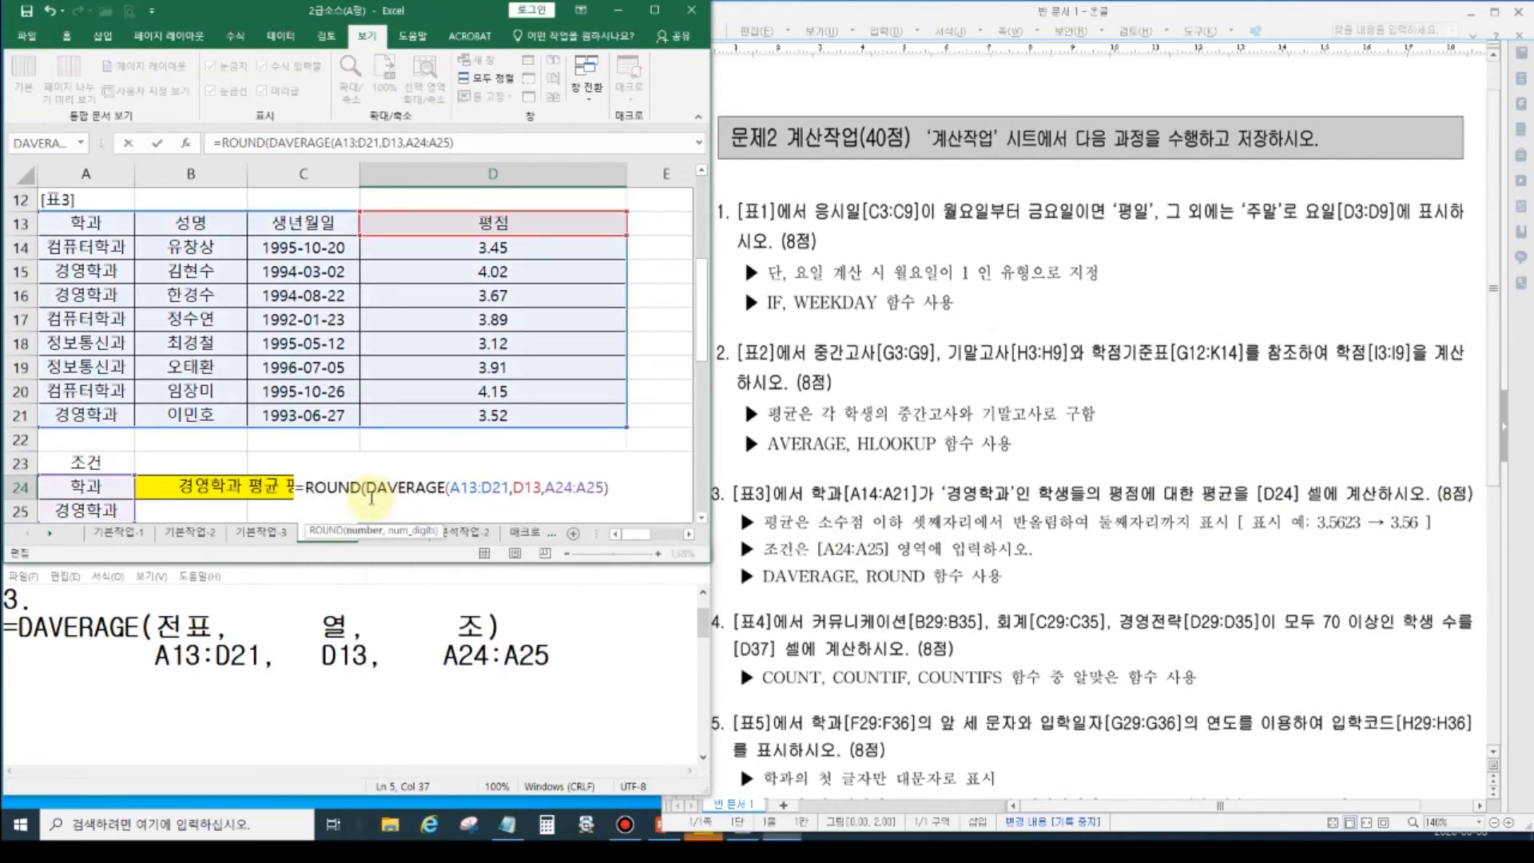
pyautogui.click(626, 487)
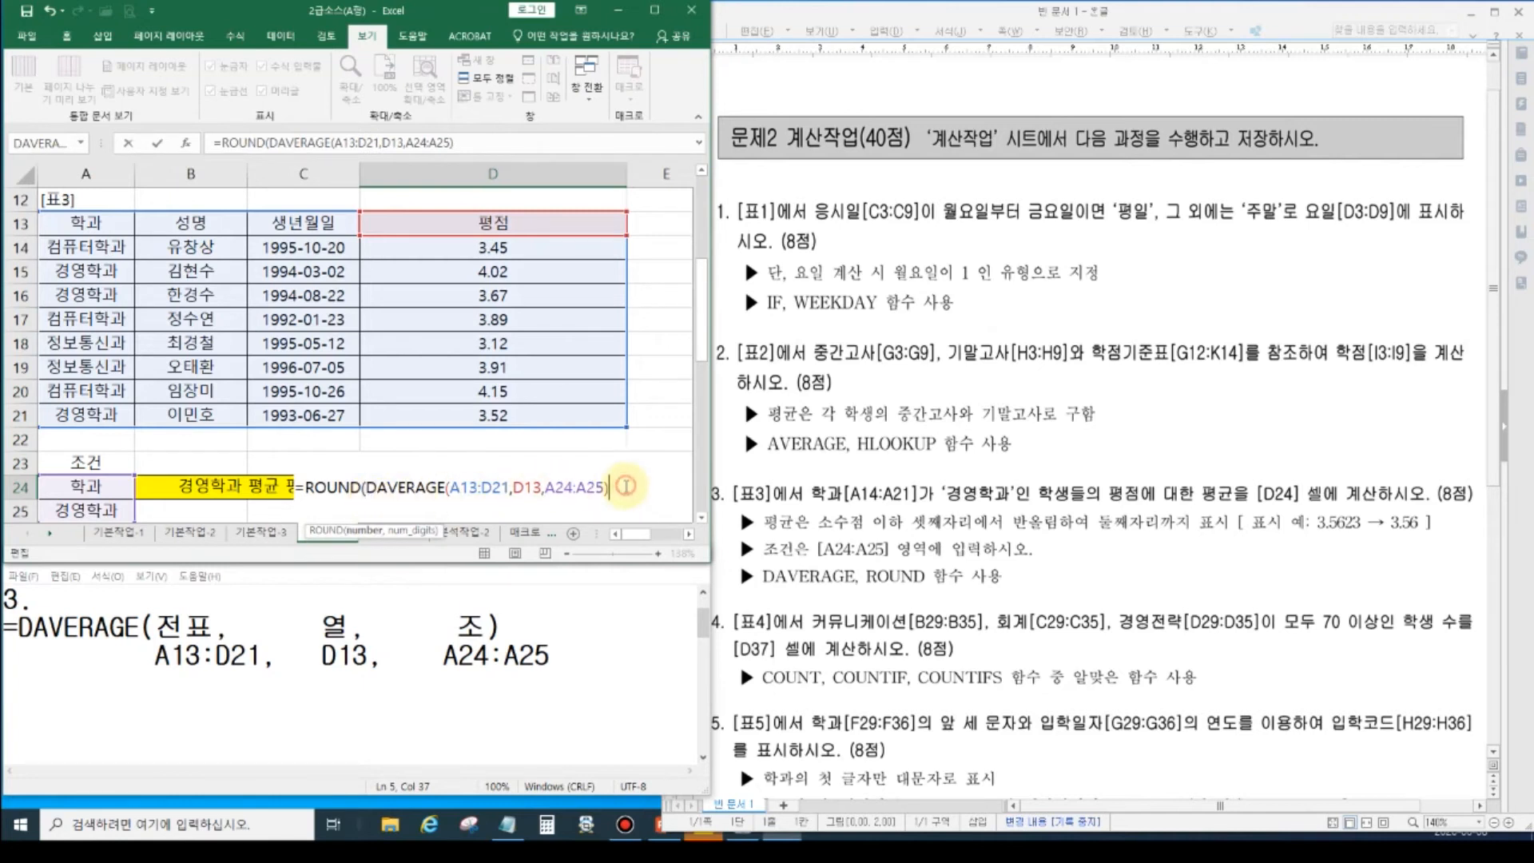
pyautogui.write(',2')
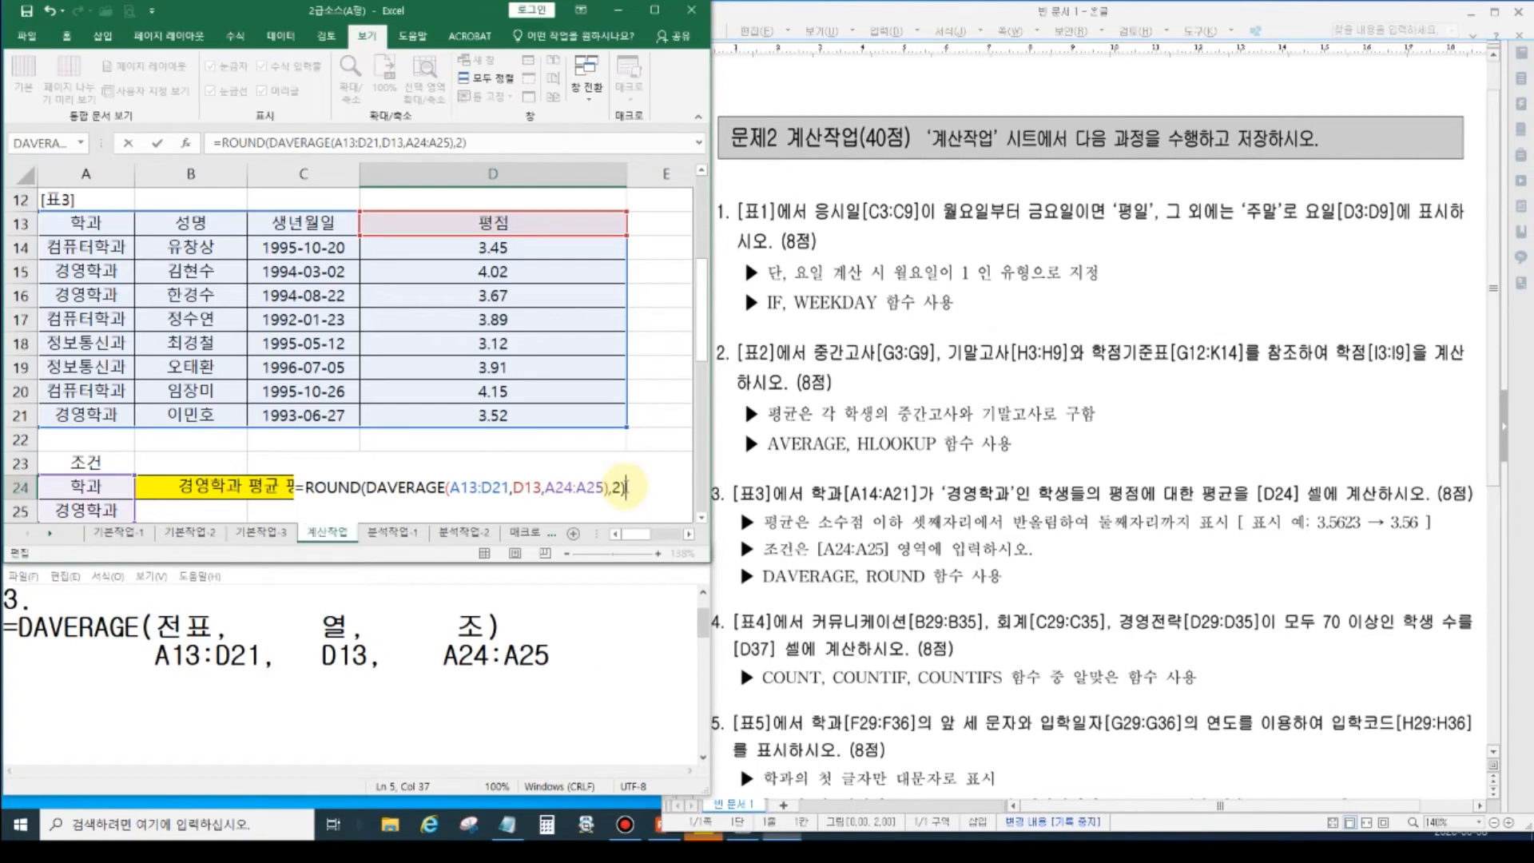
pyautogui.press('Return')
pyautogui.click(591, 485)
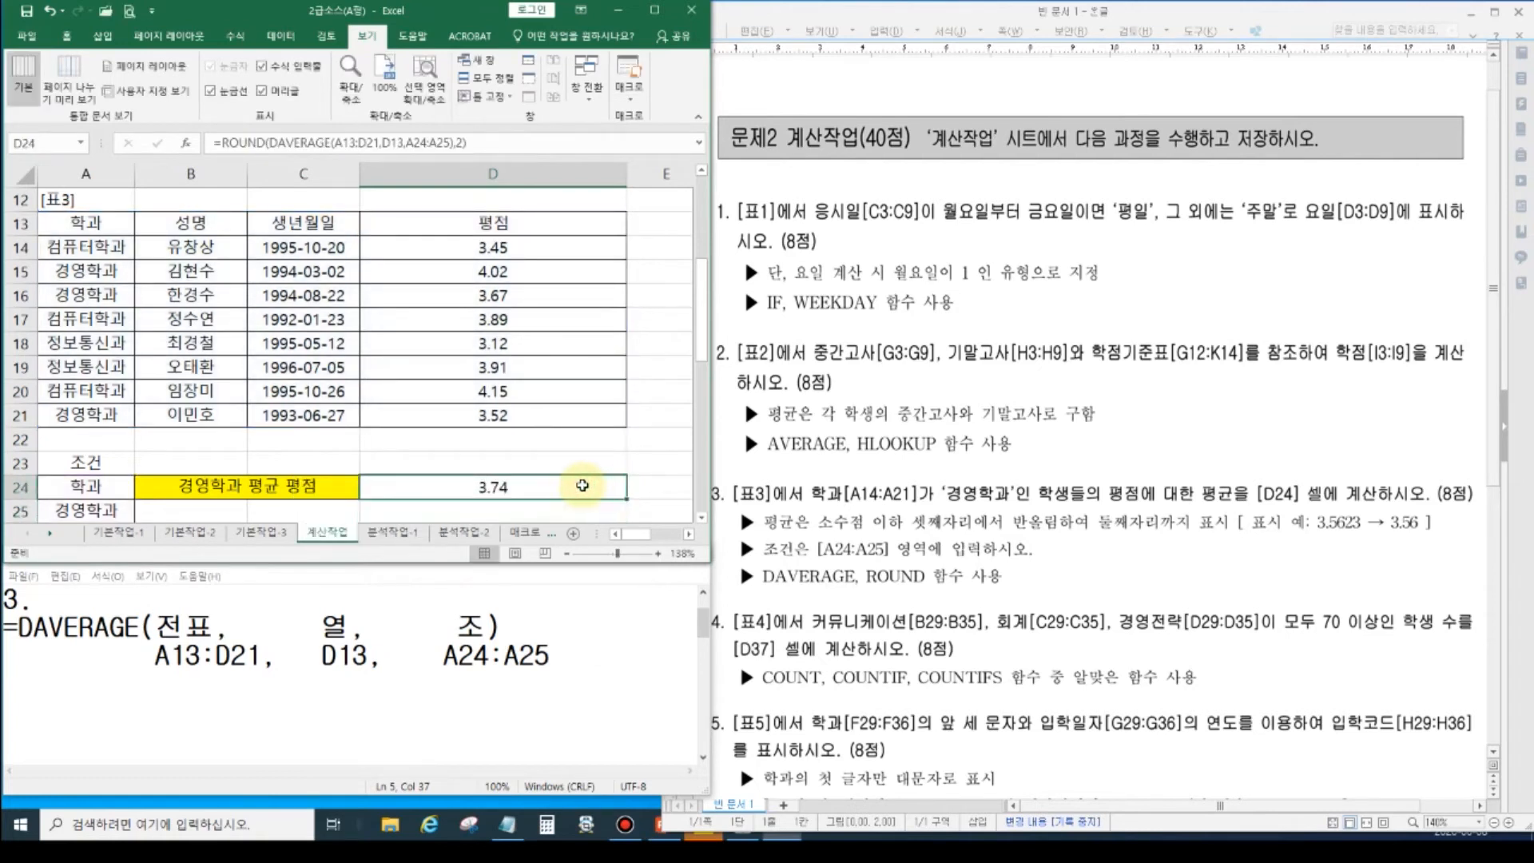
# - In the Notepad note, leave a blank line below the argument ranges and write =ROUND(값,자릿수)
pyautogui.click(581, 649)
pyautogui.press('Return')
pyautogui.press('Return')
pyautogui.write('=RO')
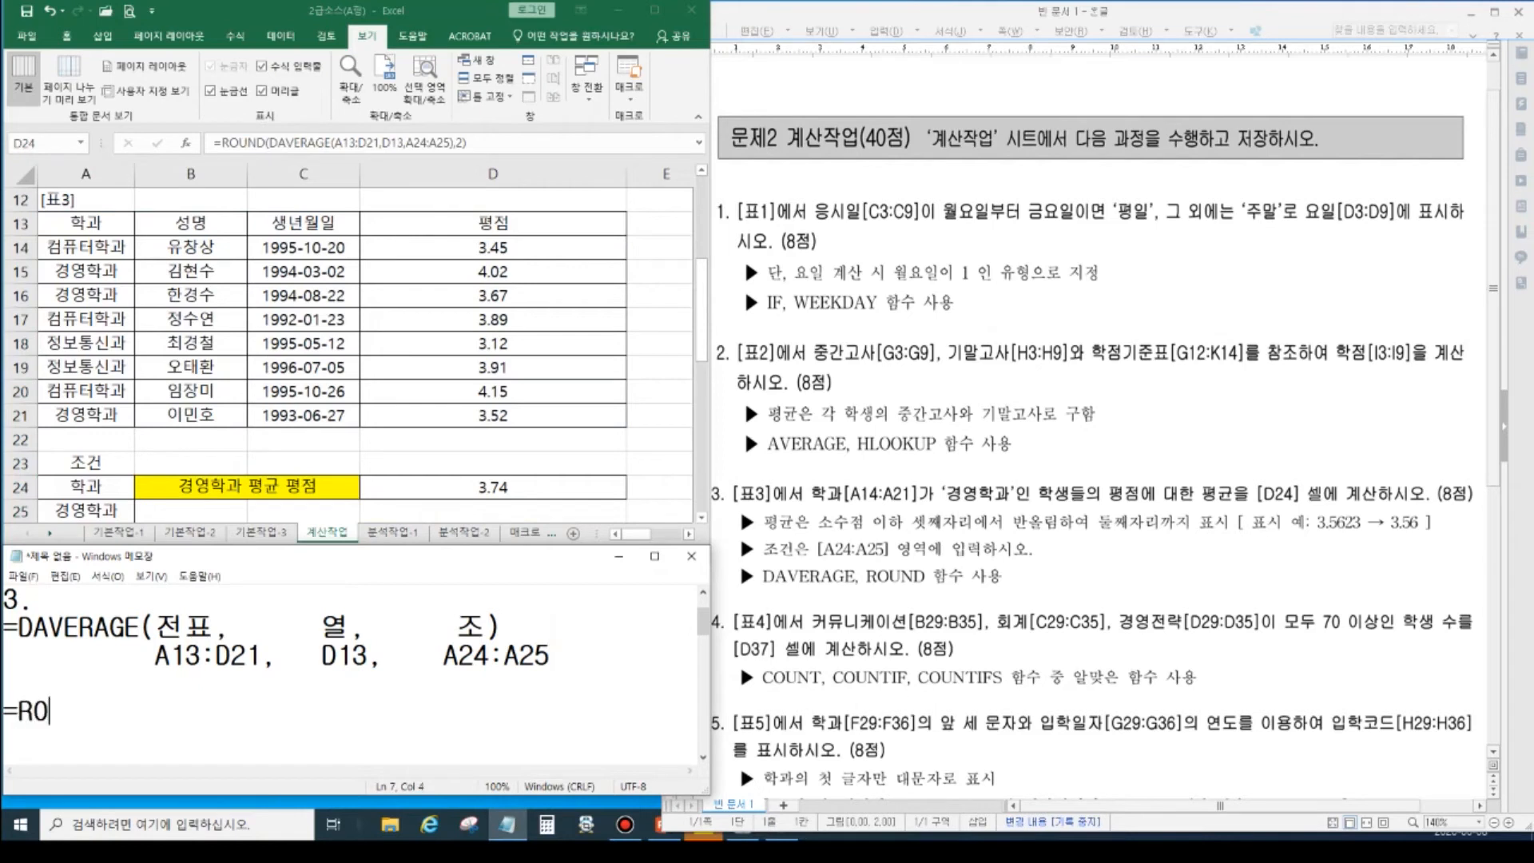
pyautogui.write('UND(값,자릿수)')
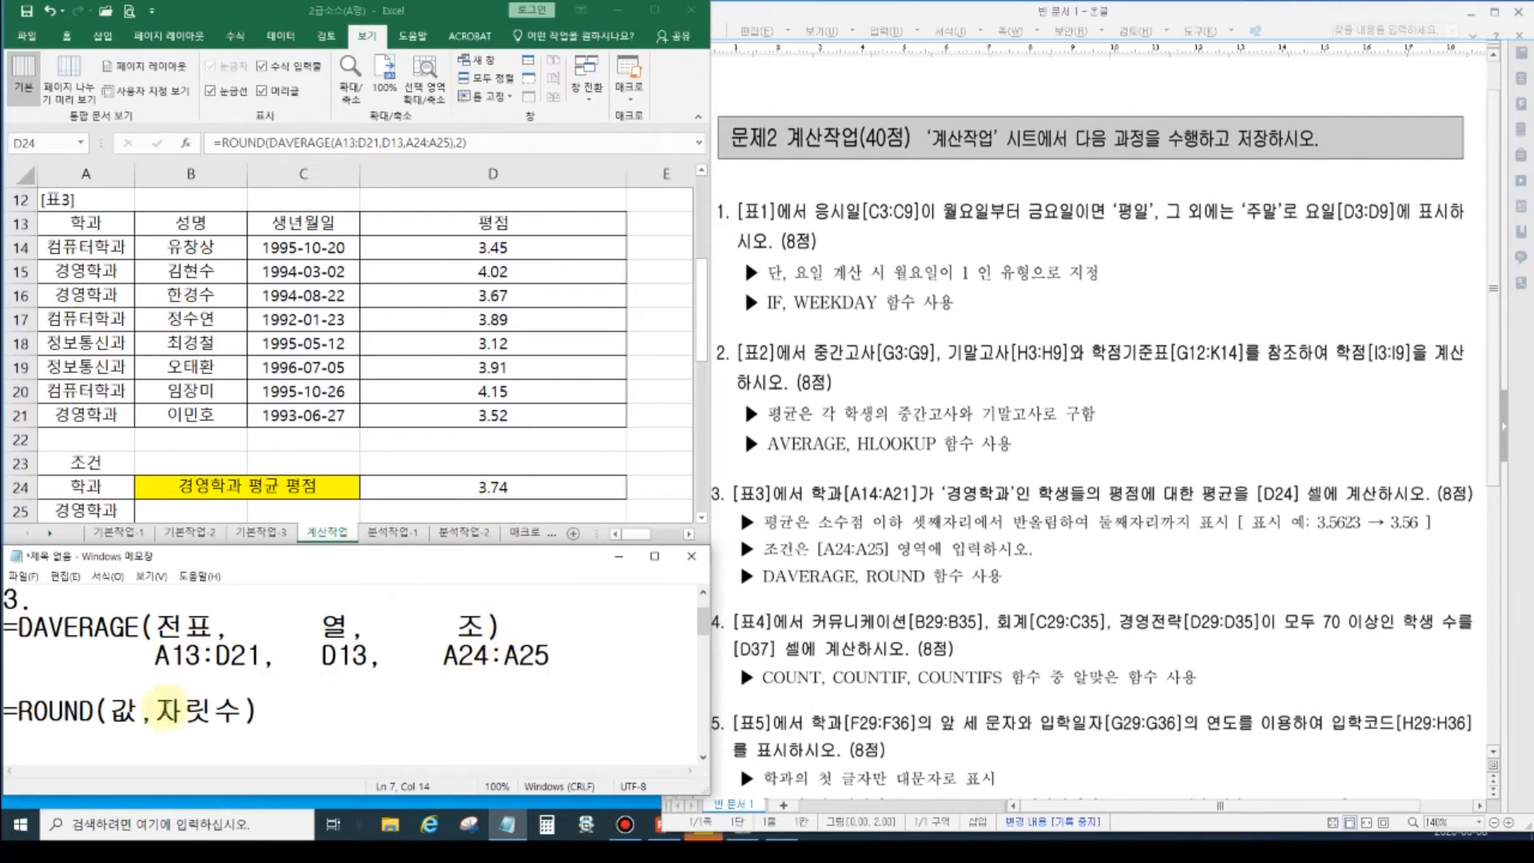
# - Highlight the 자릿수 and 값 arguments of the note's ROUND line and review them against the DAVERAGE line
pyautogui.moveTo(154, 710); pyautogui.dragTo(242, 711)
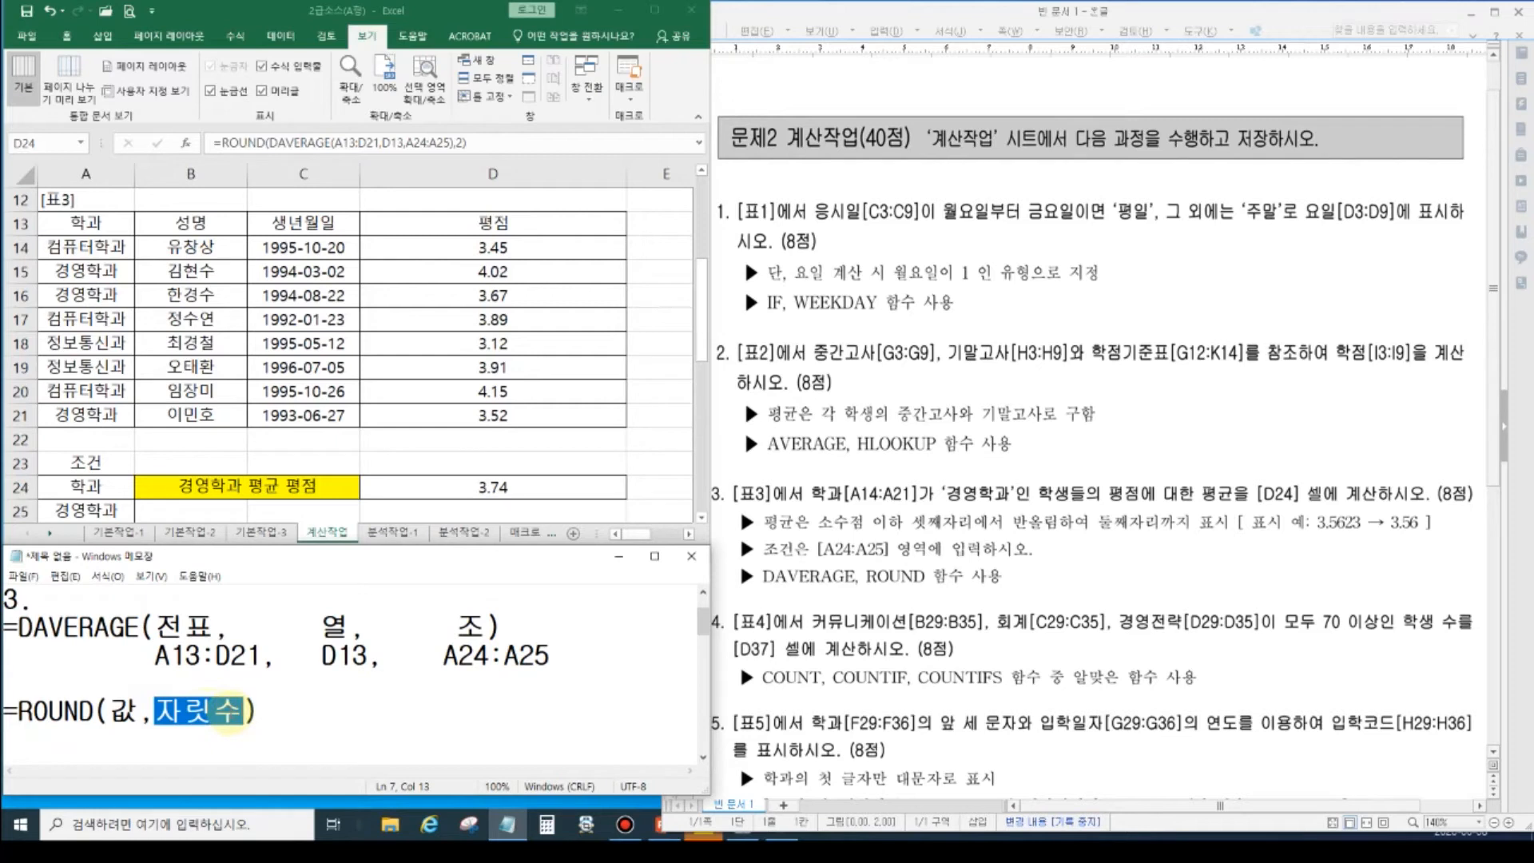
pyautogui.moveTo(157, 712); pyautogui.dragTo(236, 711)
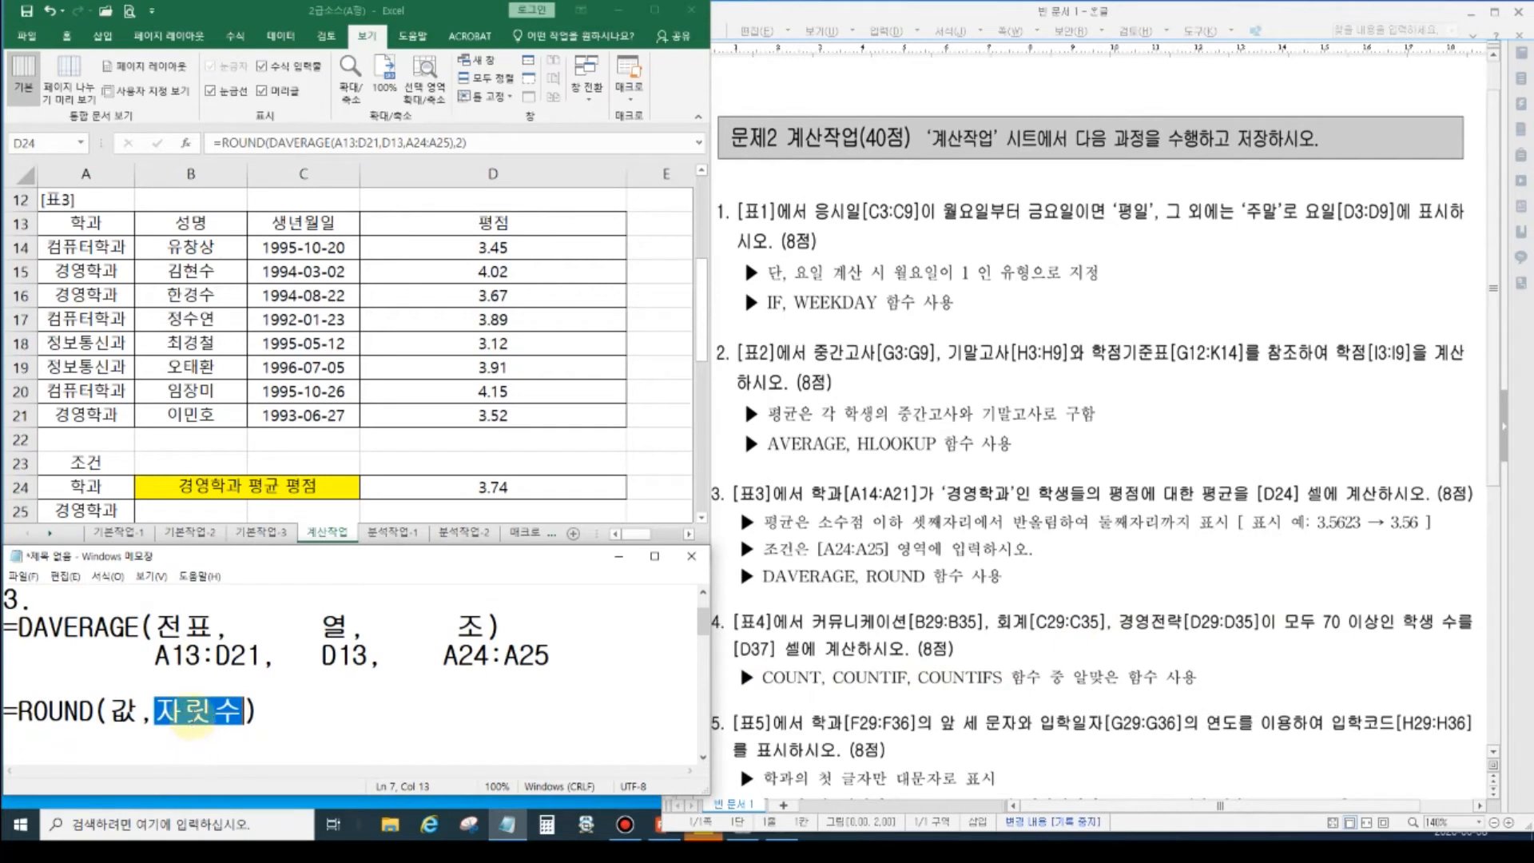
pyautogui.click(172, 716)
pyautogui.doubleClick(120, 708)
pyautogui.click(50, 629)
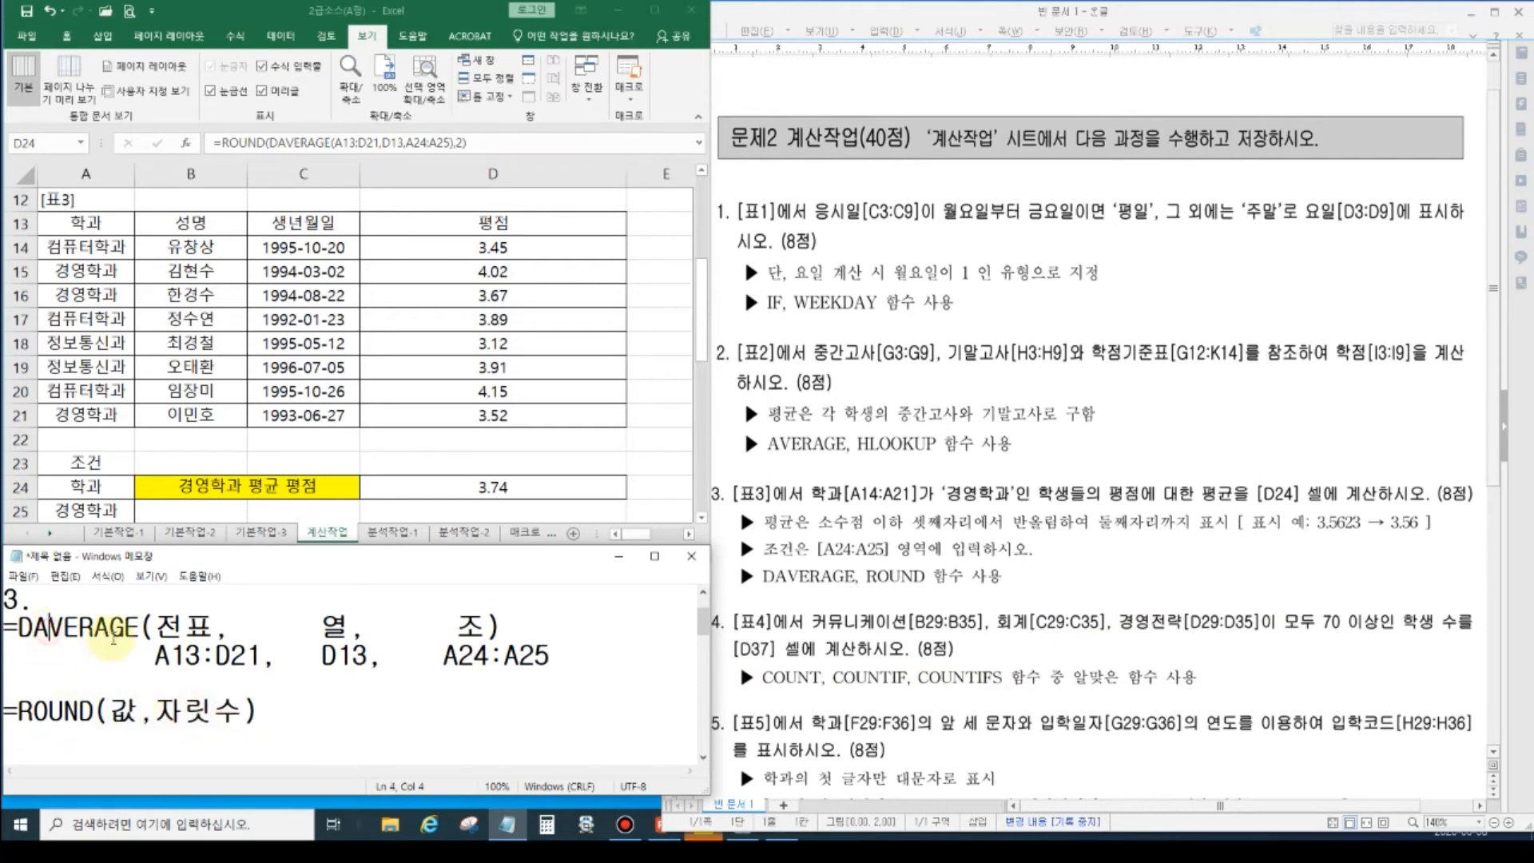
pyautogui.click(183, 709)
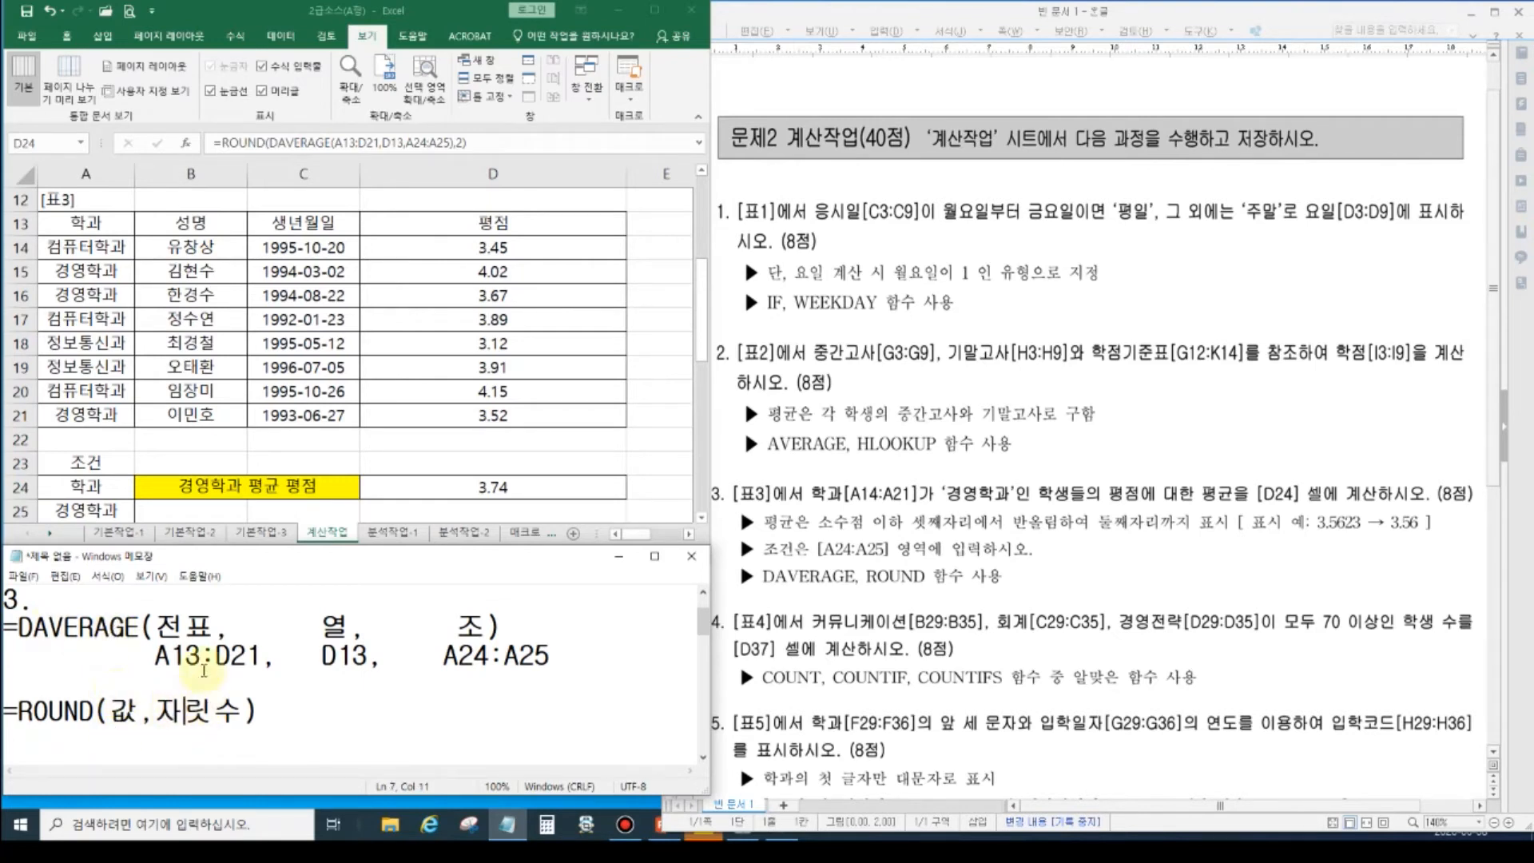
# - Copy the complete ROUND and DAVERAGE formula from D24 in Excel and paste it after the ROUND syntax in the note
pyautogui.click(490, 132)
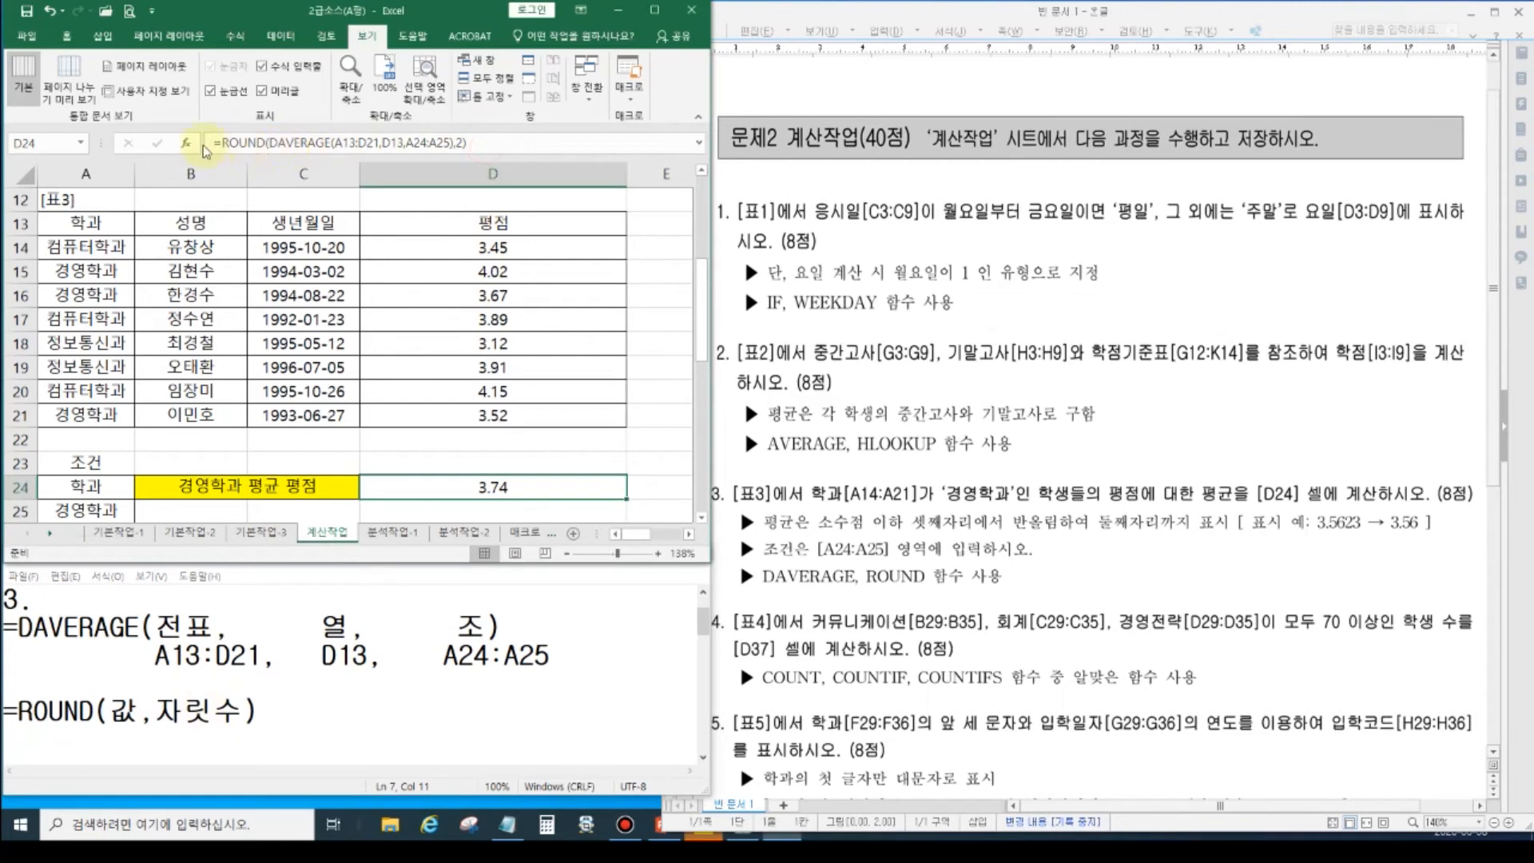
pyautogui.click(480, 144)
pyautogui.moveTo(472, 144); pyautogui.dragTo(204, 142)
pyautogui.click(336, 703)
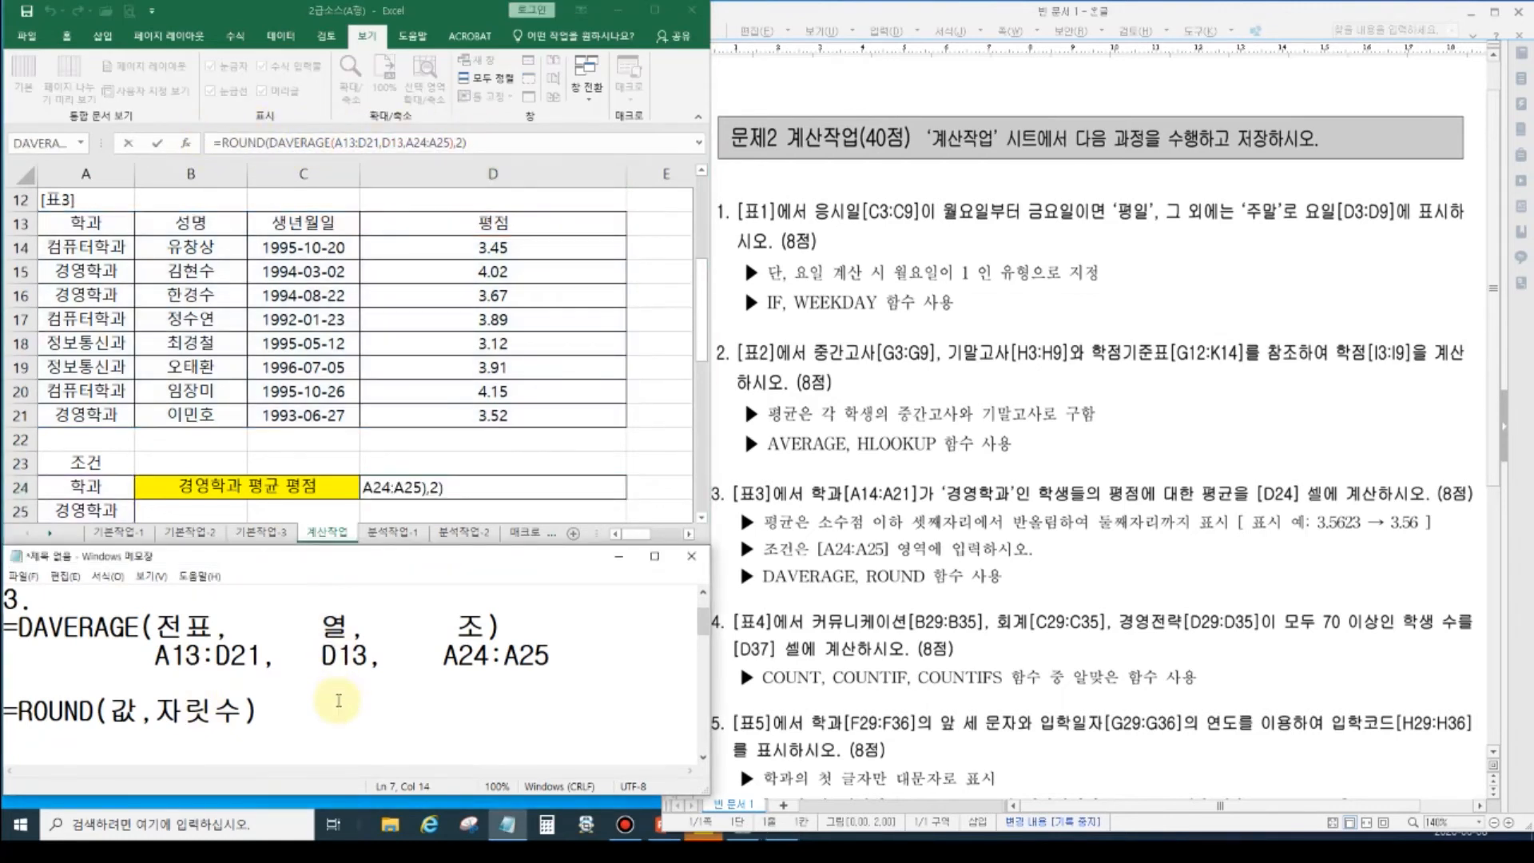
pyautogui.hotkey('ctrl', 'v')
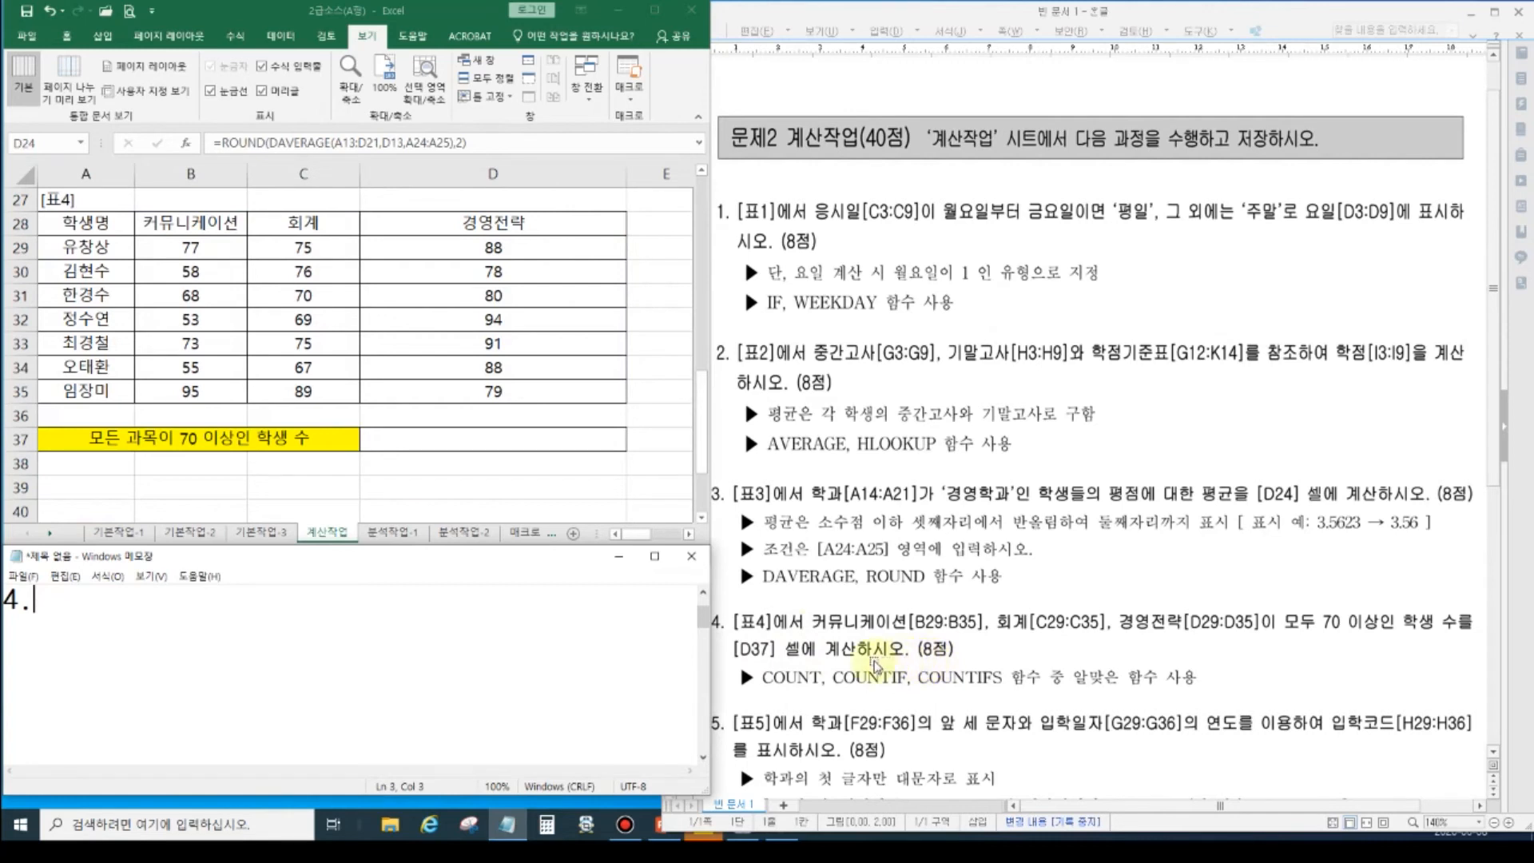
# - Write =COUNT(범위) on a new line beneath the 4. heading in the note
pyautogui.press('Return')
pyautogui.write('=채ㅕ')
pyautogui.press('BackSpace')
pyautogui.press('BackSpace')
pyautogui.press('Hangul')
pyautogui.write('COUNT(QJA')
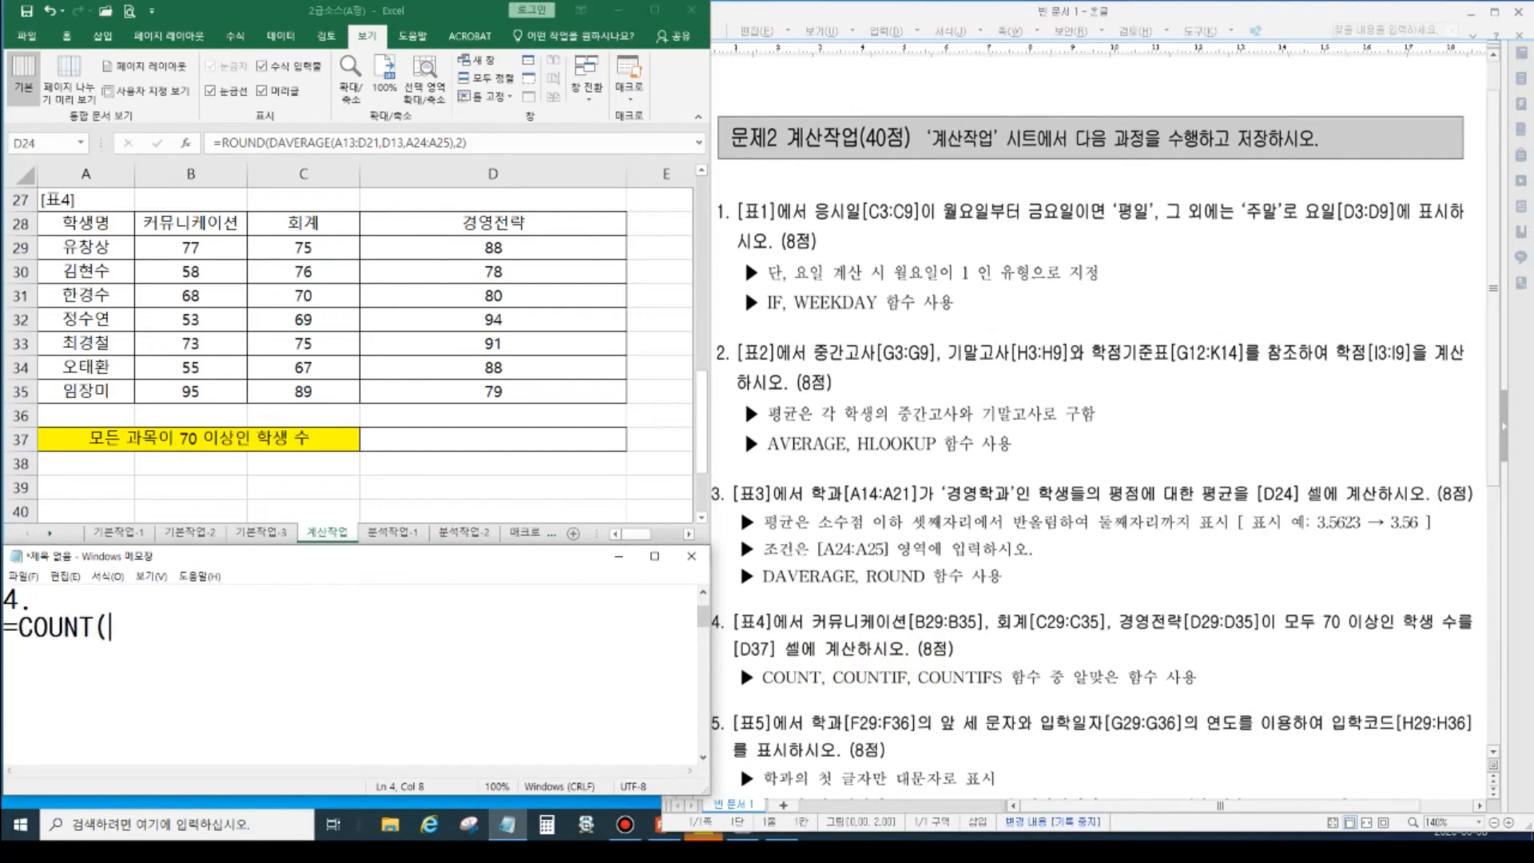
pyautogui.press('BackSpace')
pyautogui.press('BackSpace')
pyautogui.press('BackSpace')
pyautogui.press('Hangul')
pyautogui.write('범위)')
# - Label the COUNT line 개수, begin the line below with 조건개수, and add spaces between 개수 and its formula
pyautogui.press('Home')
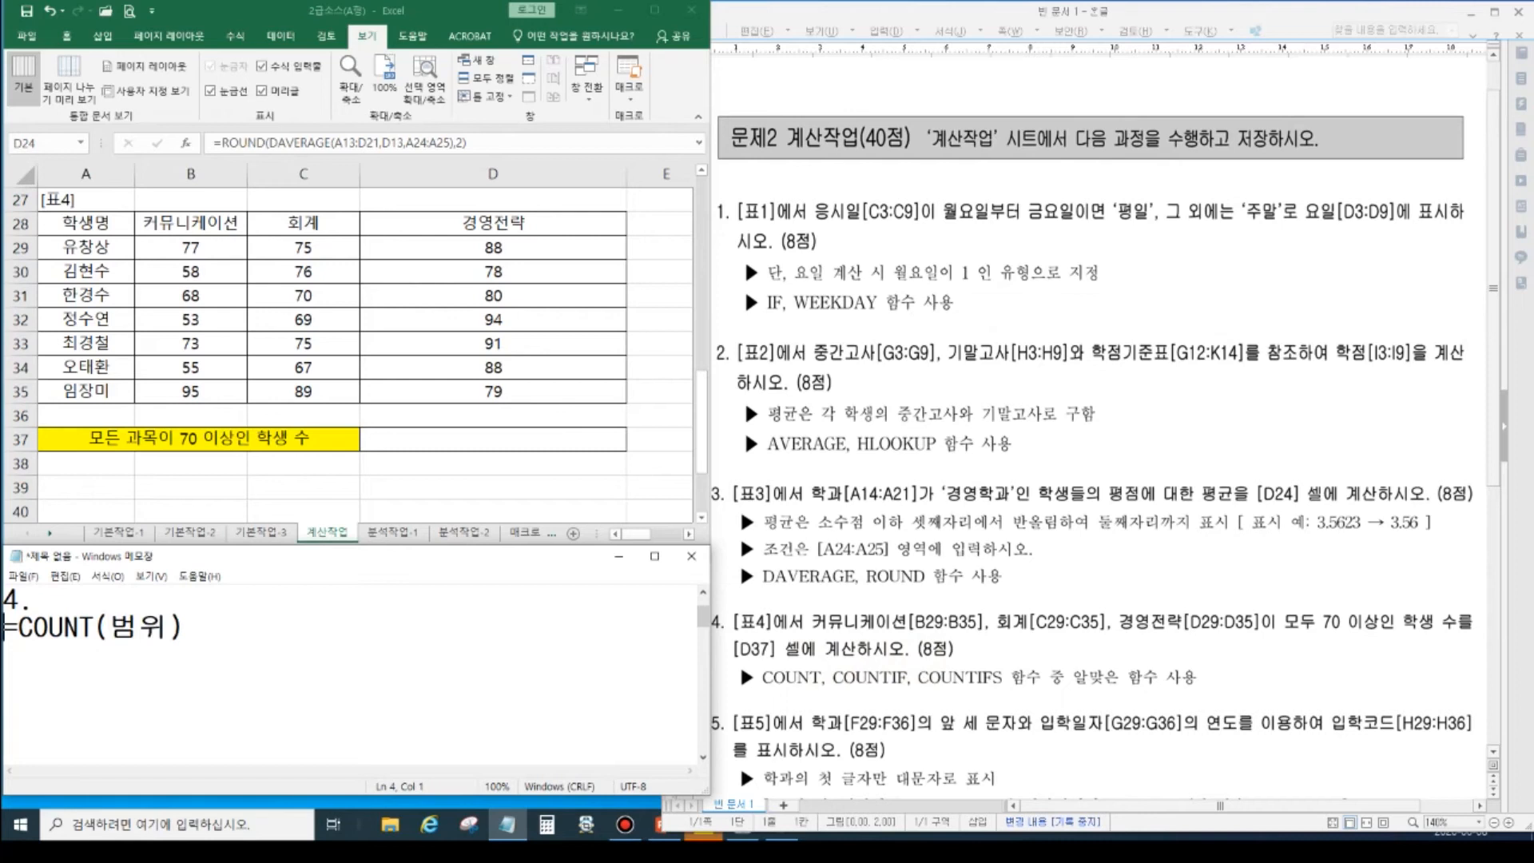
pyautogui.write('개수')
pyautogui.press('End')
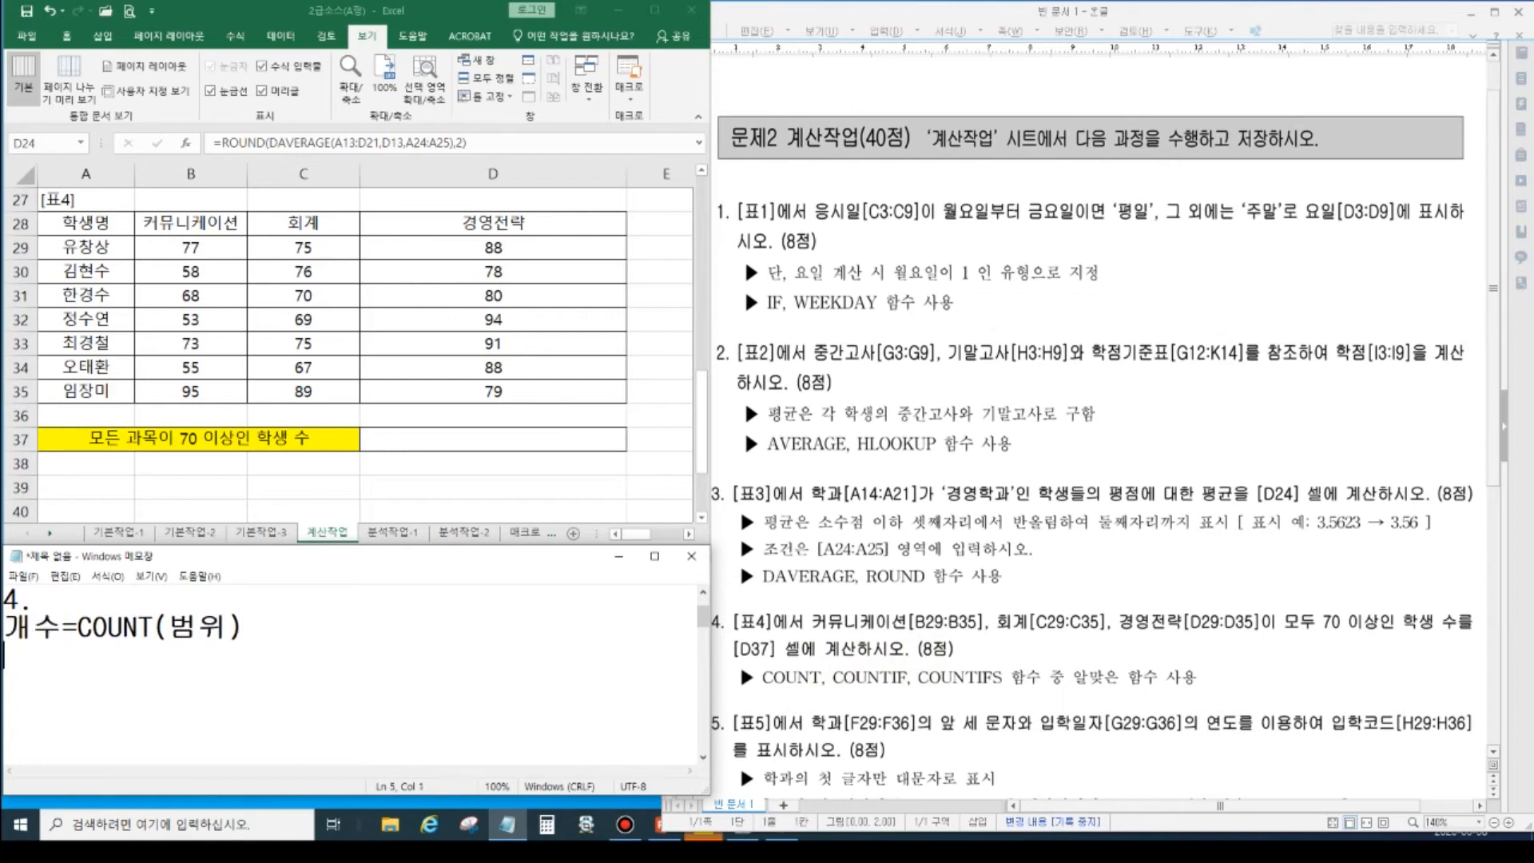
pyautogui.write('조건개수')
pyautogui.press('Up')
pyautogui.press('Left')
pyautogui.press('Left')
pyautogui.press('Left')
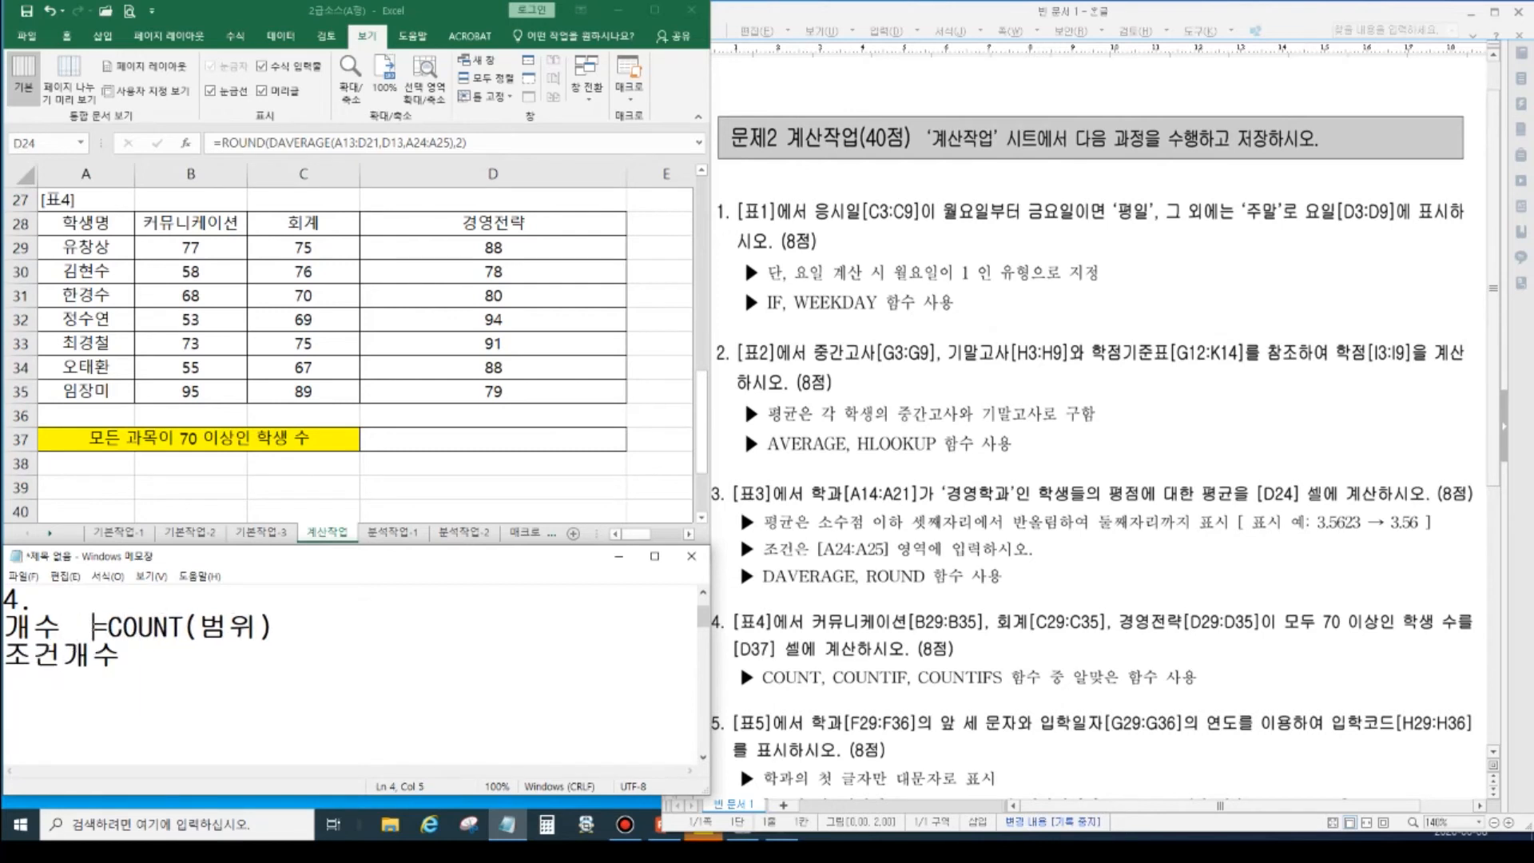
# - Complete the 조건개수 line in the note with =COUNTIF(범,조)
pyautogui.press('Down')
pyautogui.write('=COUN')
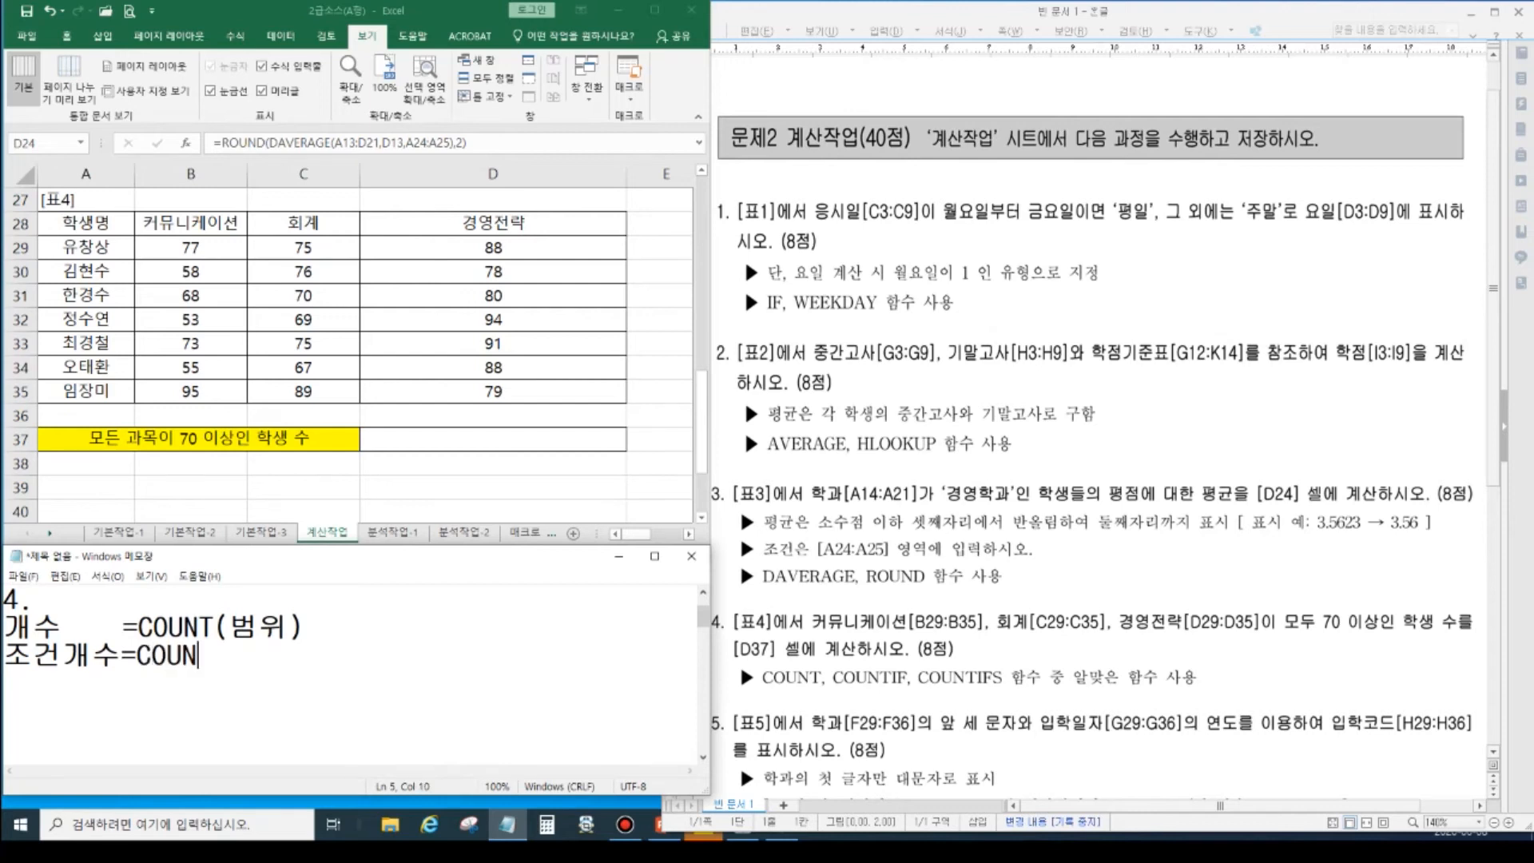
pyautogui.write('TIF(범,조)')
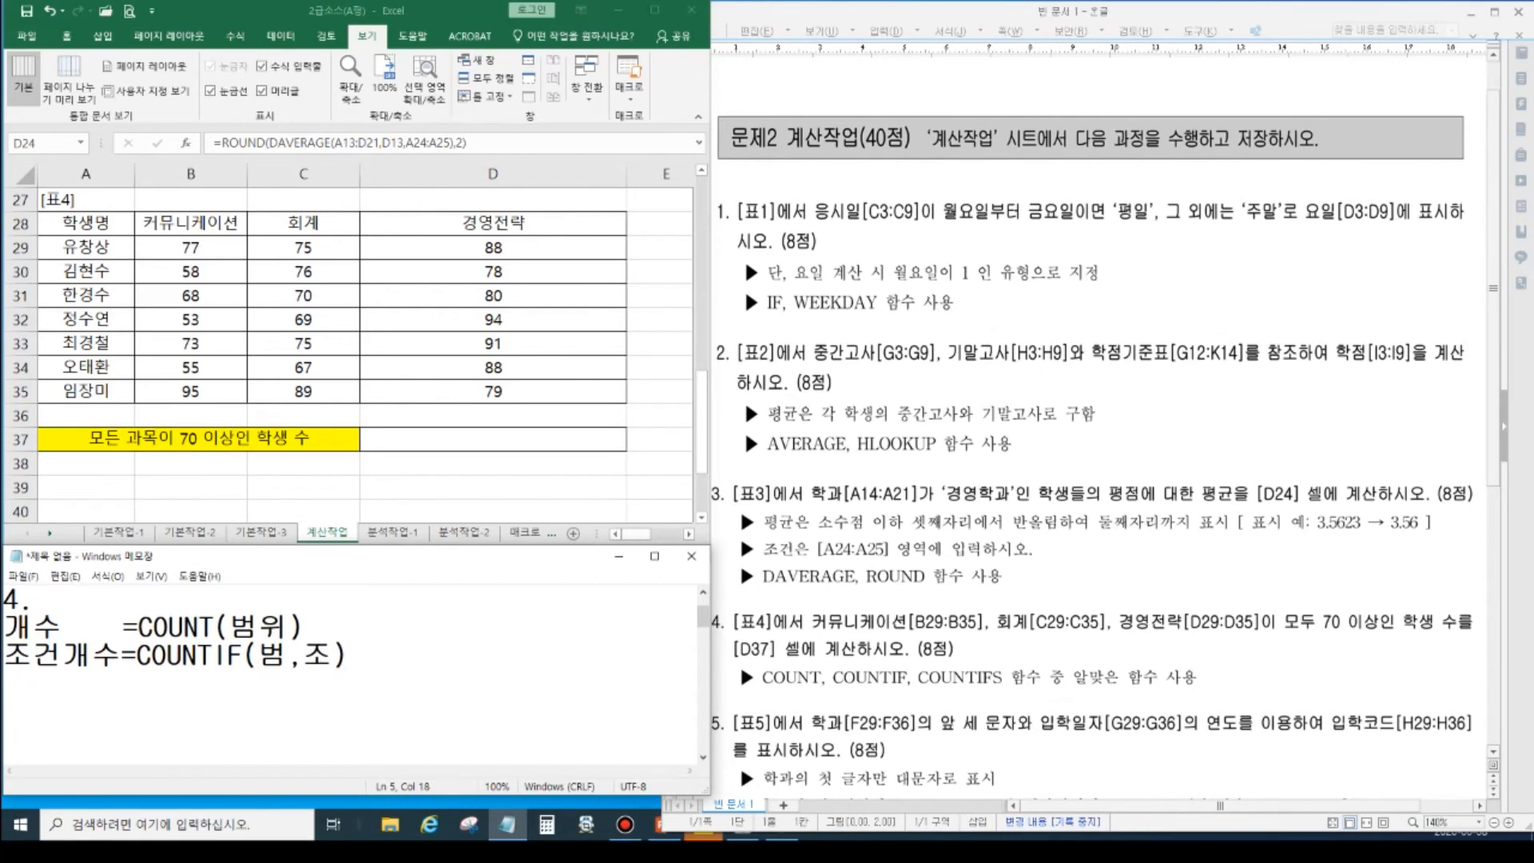
# - Change the COUNTIF arguments on the 조건개수 line of the note to (조범,"조')
pyautogui.write('"')
pyautogui.press('Right')
pyautogui.write("'")
pyautogui.press('Left')
pyautogui.press('Left')
pyautogui.press('Left')
pyautogui.press('Left')
pyautogui.press('Left')
pyautogui.write('조')
pyautogui.press('End')
# - Add the indented explanation 조범:조건이 들어있는 범위 on a new line beneath the COUNTIF syntax
pyautogui.press('Return')
pyautogui.write('조범')
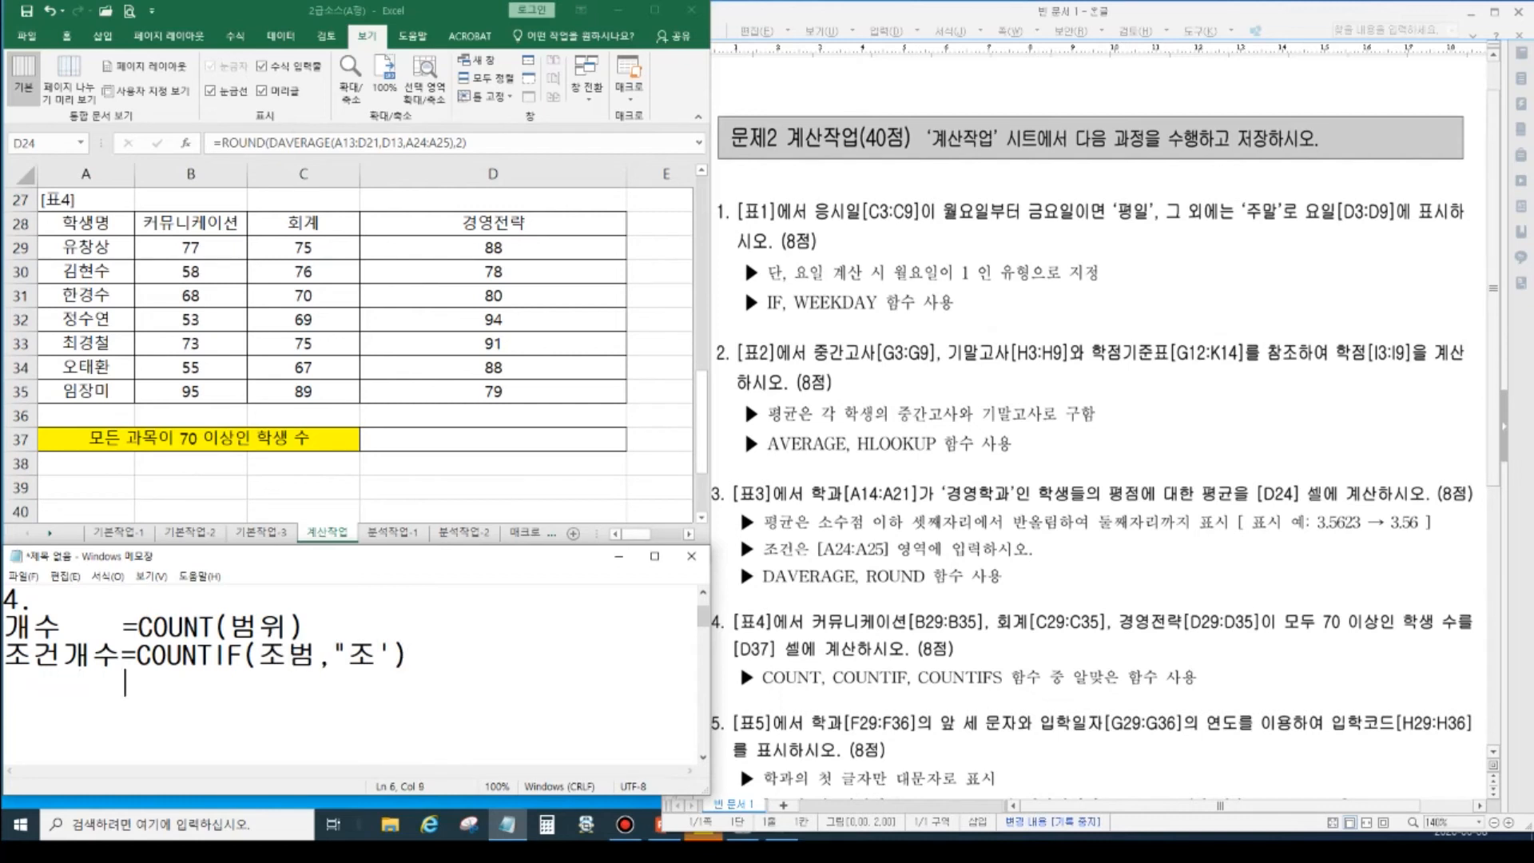
pyautogui.write(':조건이ㄷ')
pyautogui.press('BackSpace')
pyautogui.write('들어있는 범위')
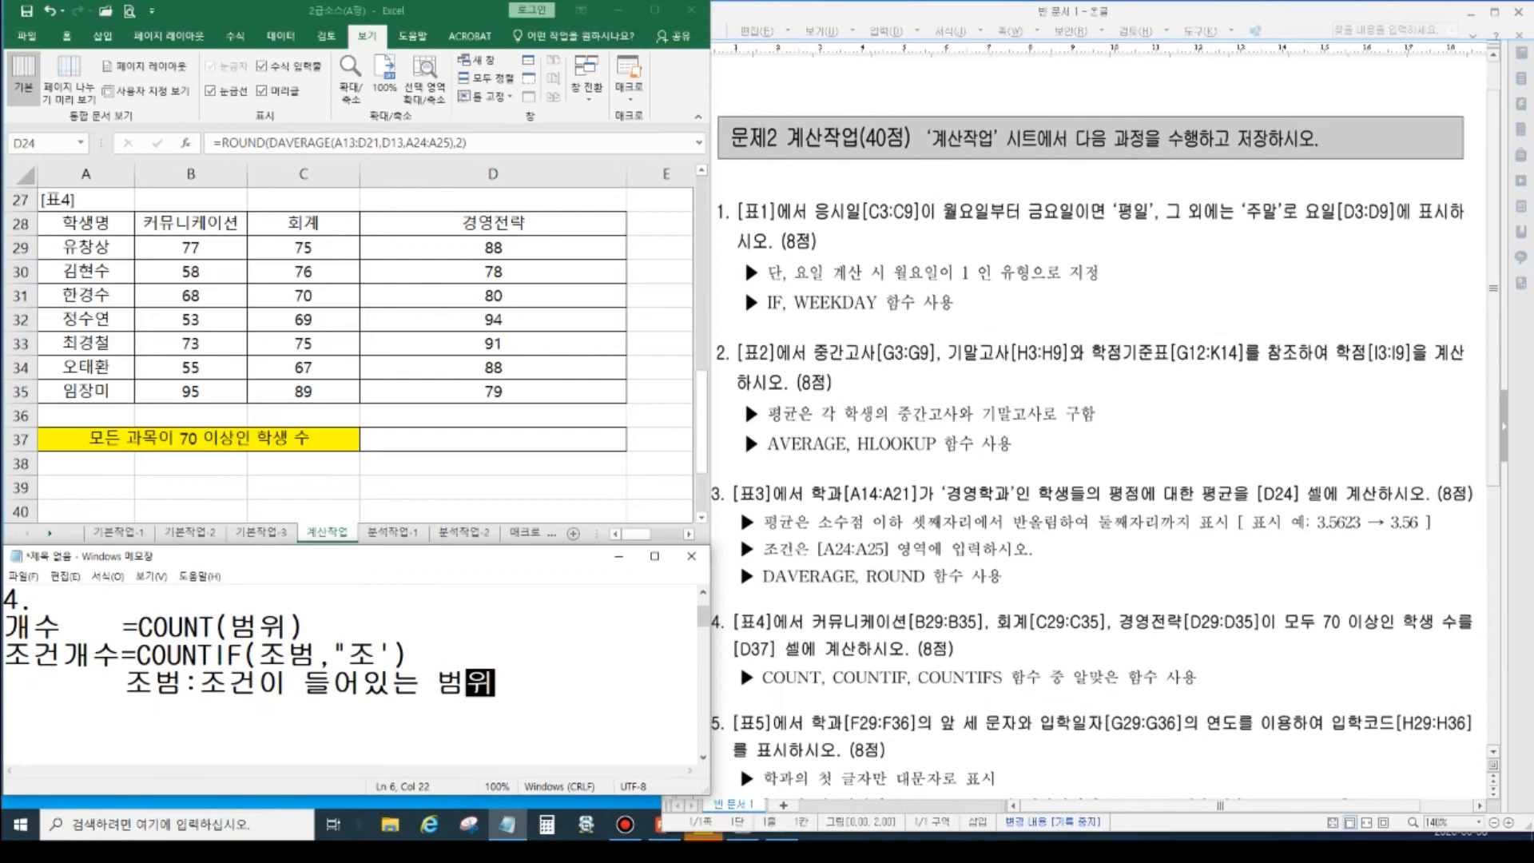
# - Expand the second COUNTIF argument to 조건 and enclose it in double quotation marks
pyautogui.press('Left')
pyautogui.press('Left')
pyautogui.press('Up')
pyautogui.press('Left')
pyautogui.press('Left')
pyautogui.write('건')
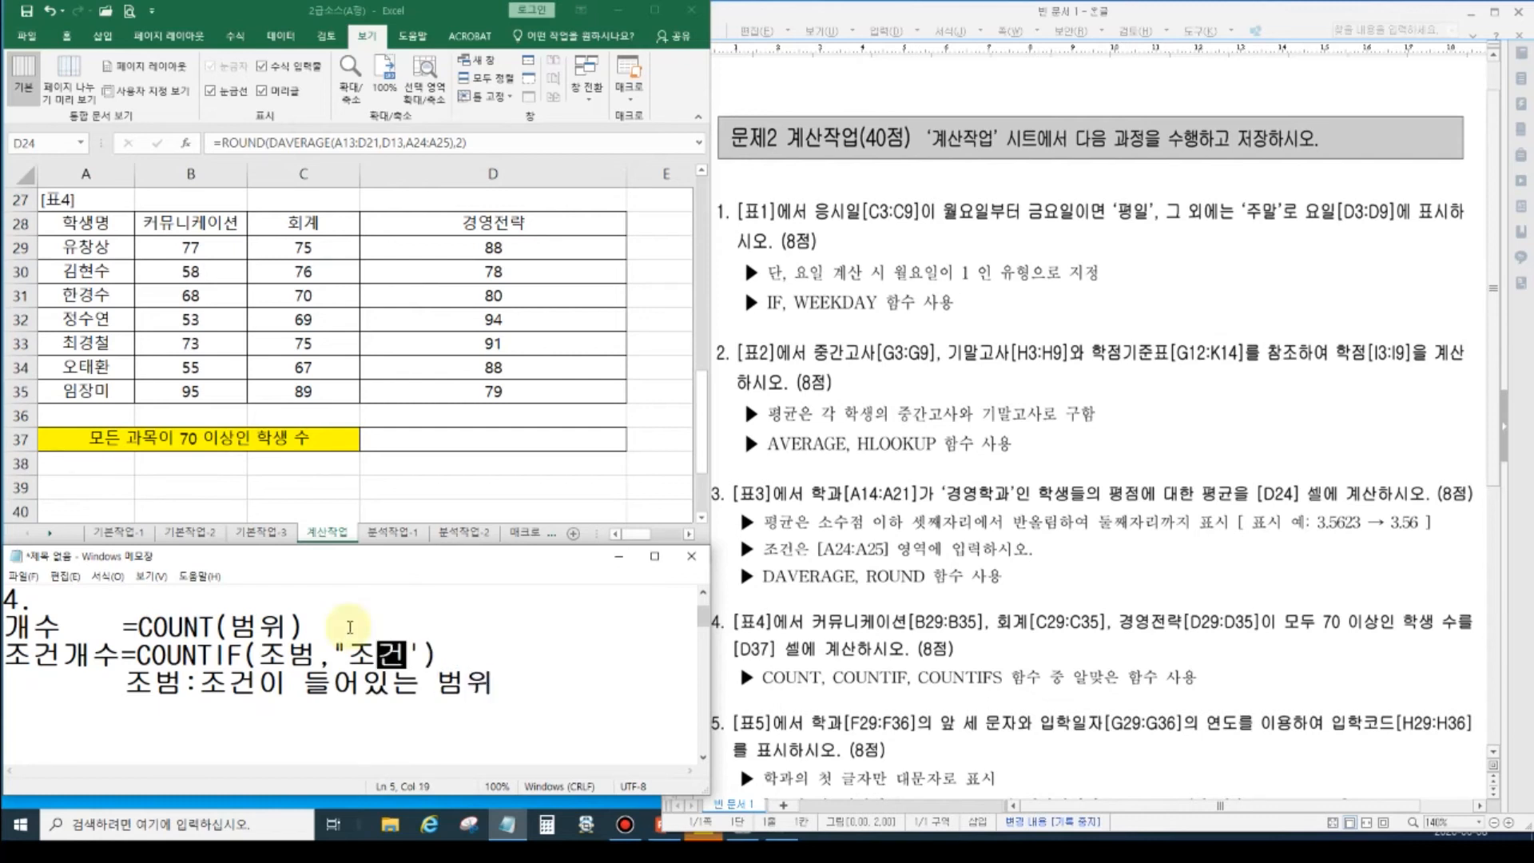
pyautogui.write('"')
# - Leave a blank line below the 조범 explanation and write 복수의 조건개수=COUNTIFS( in the note
pyautogui.press('Down')
pyautogui.press('Return')
pyautogui.press('Return')
pyautogui.write('복수의 ')
pyautogui.write('조건갯')
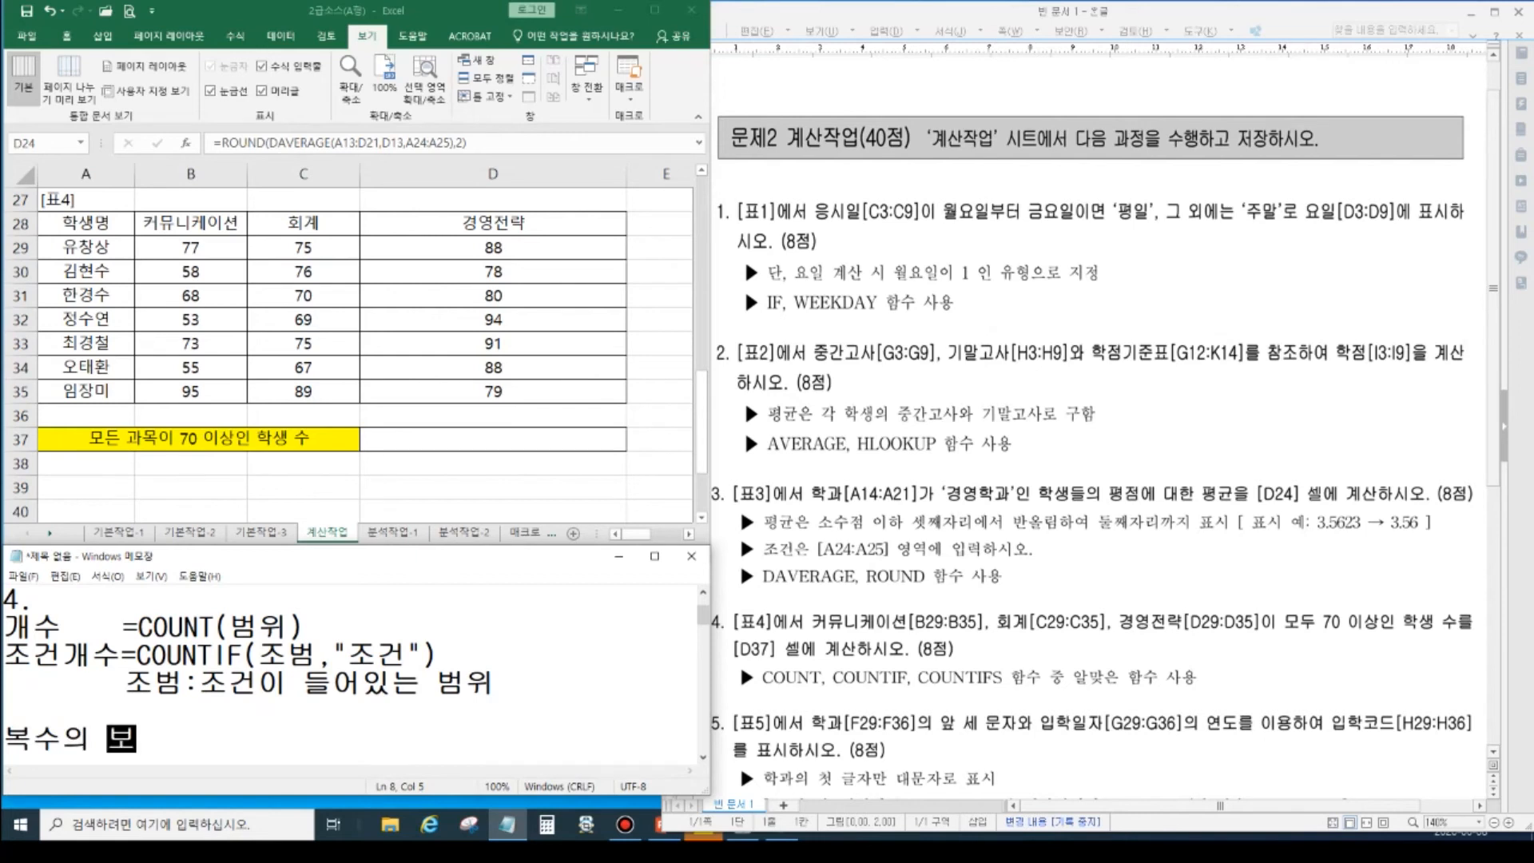
pyautogui.write('수')
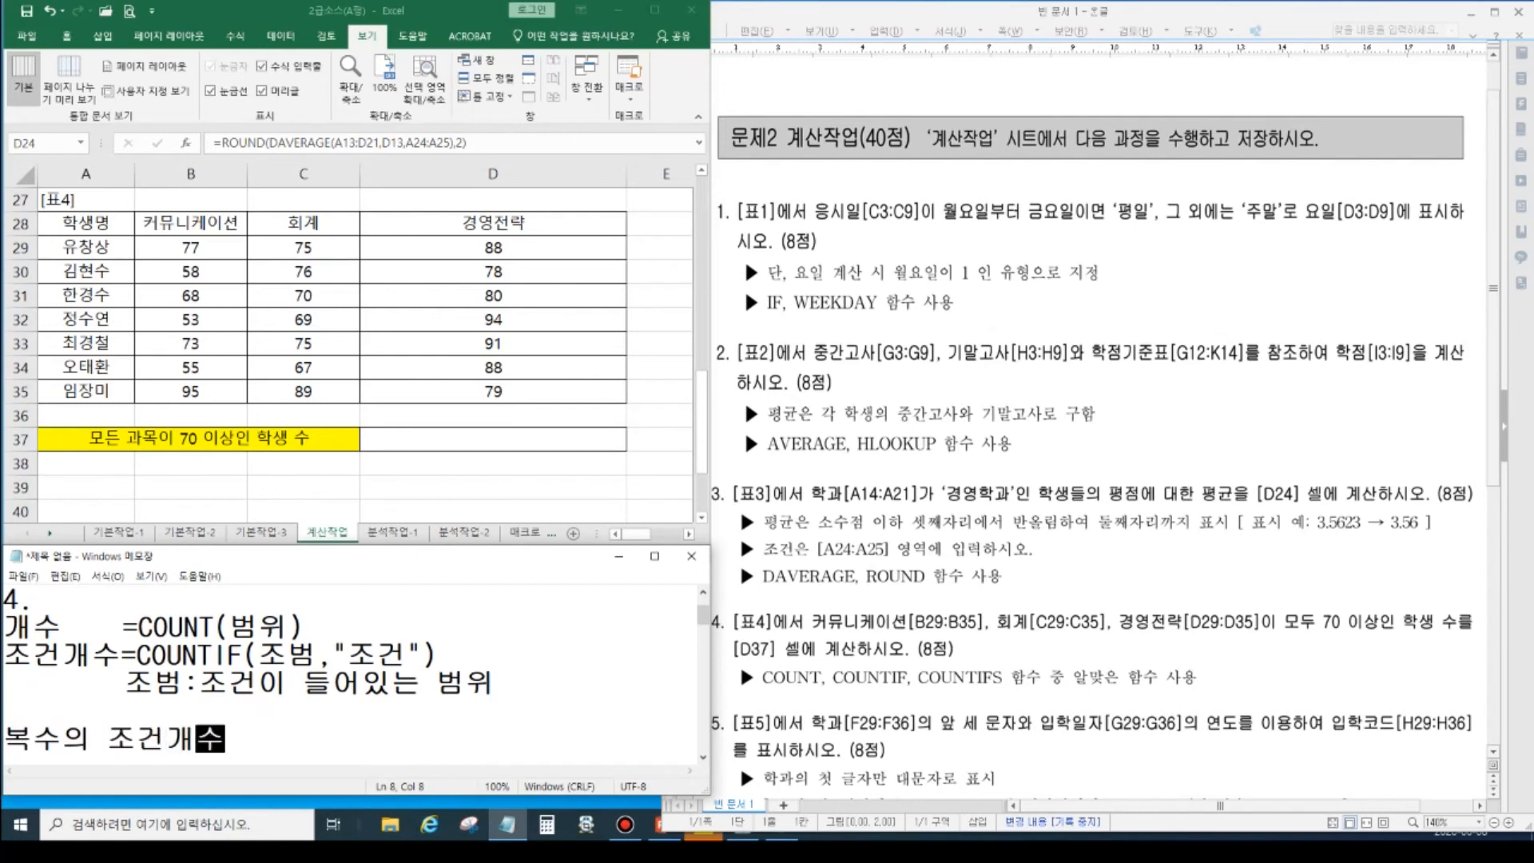
pyautogui.write('=COUNTIFS(')
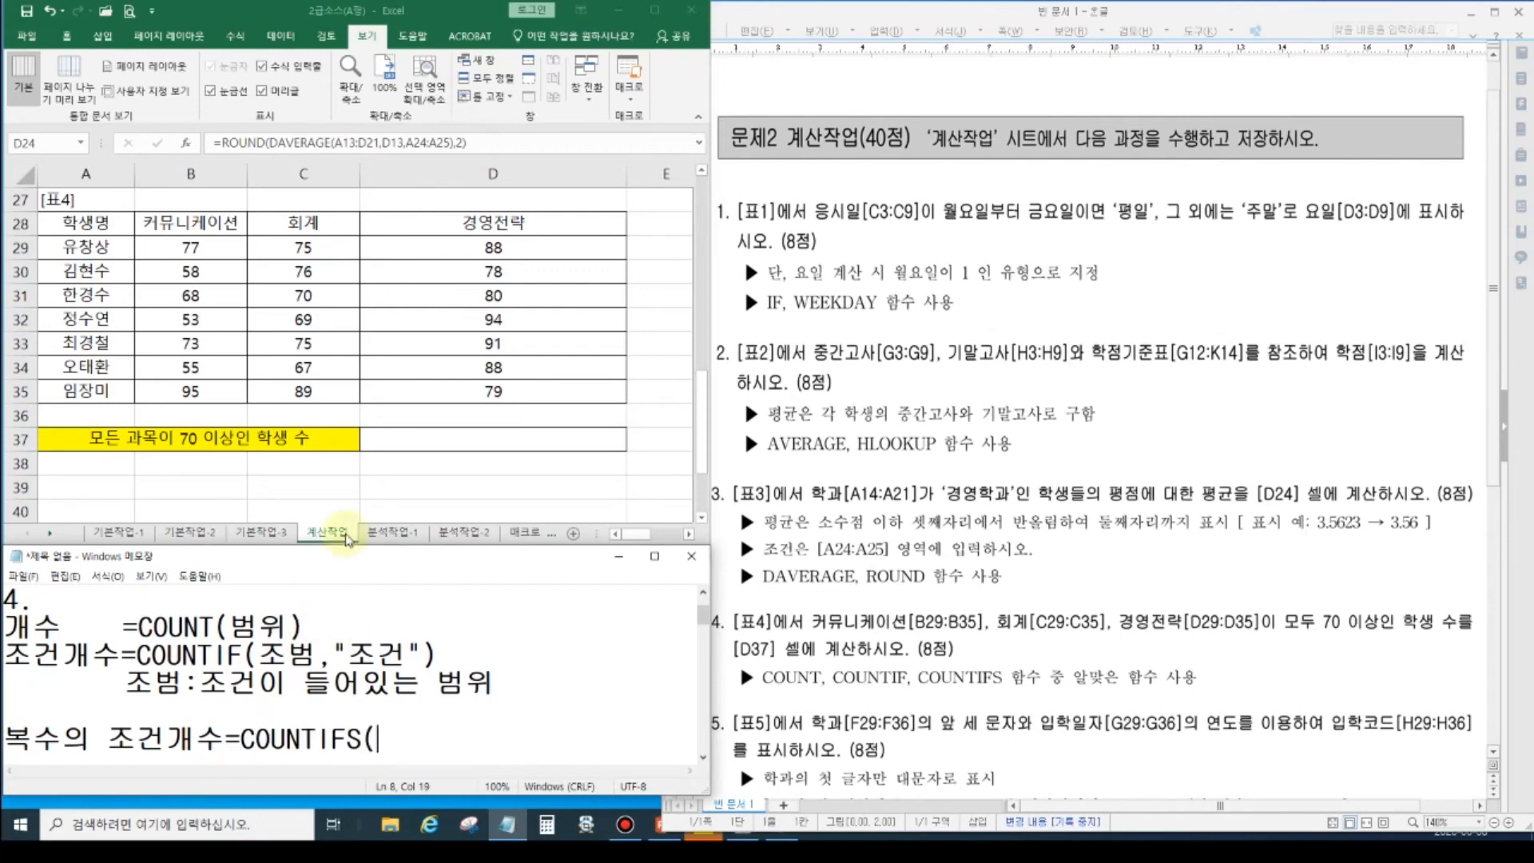
# - Switch to Excel and start a COUNTIFS formula in D37 with range B29:B35 and criterion ">=70"
pyautogui.click(394, 439)
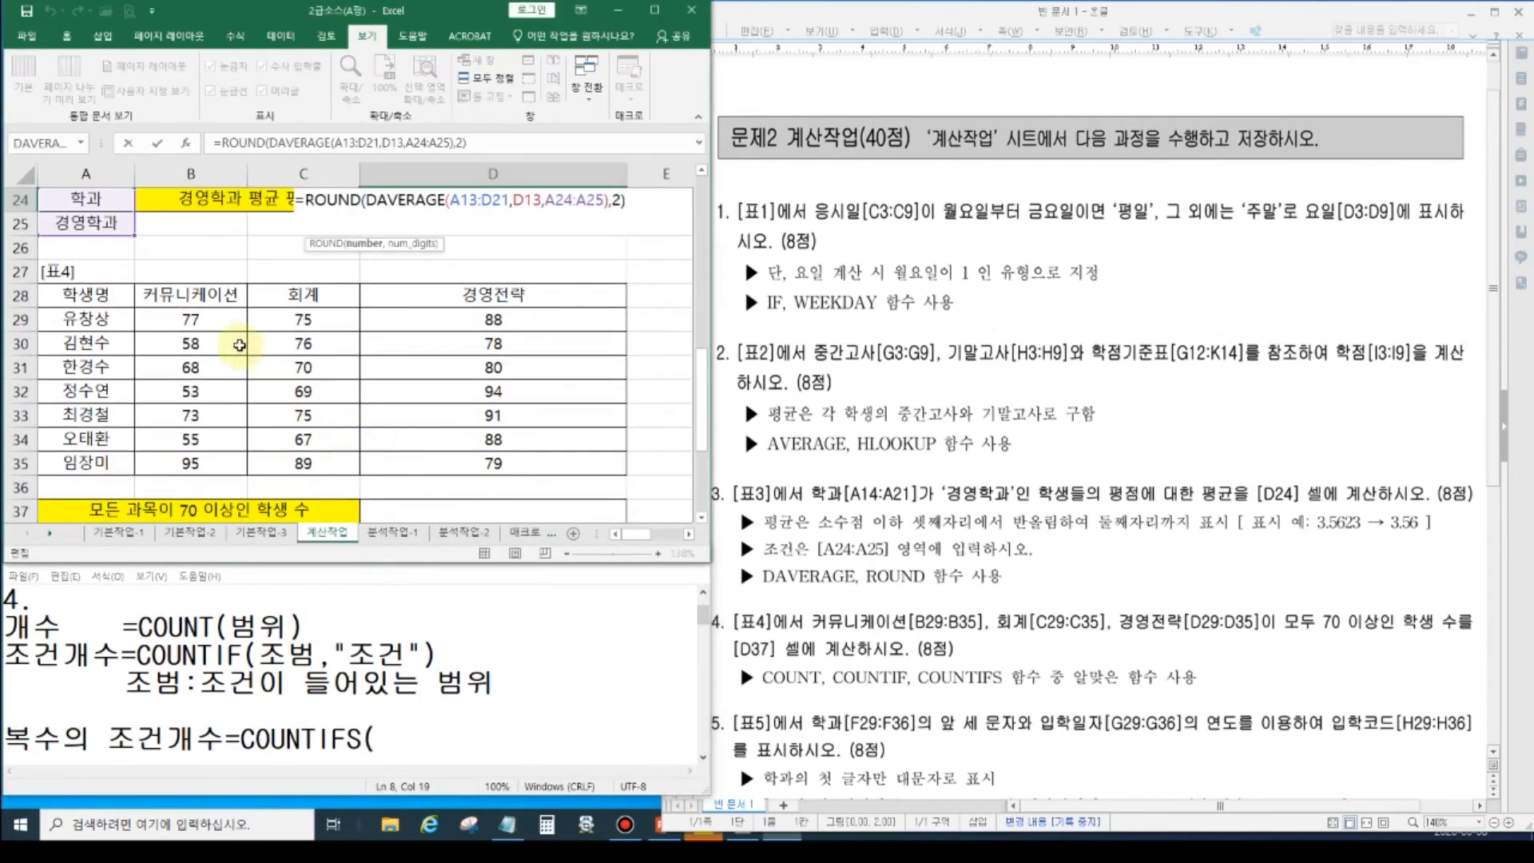
pyautogui.click(435, 513)
pyautogui.scroll(-1, 434, 515)
pyautogui.write('=')
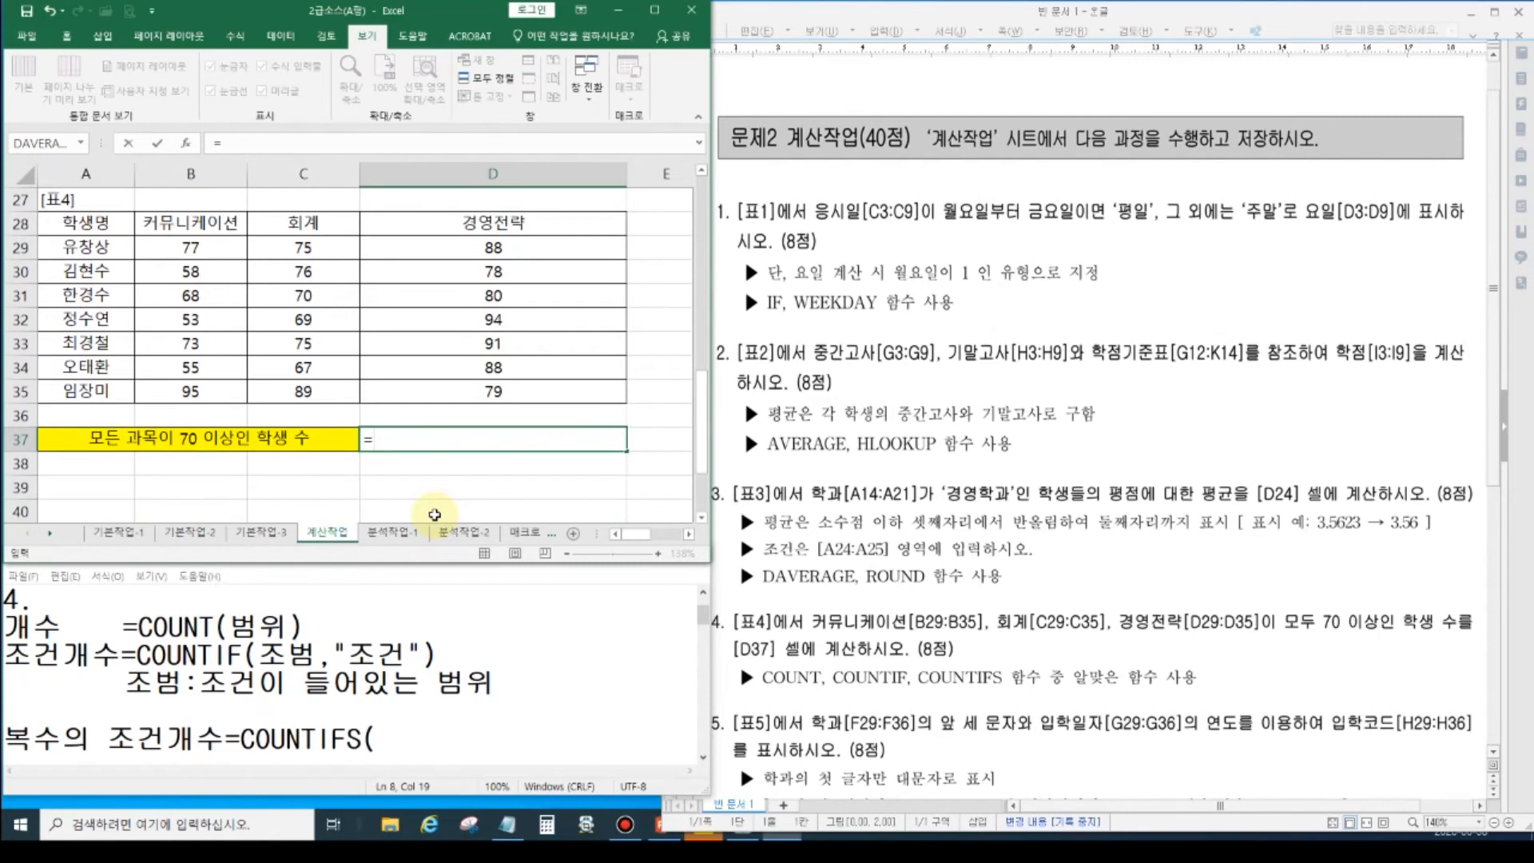
pyautogui.write('COUN')
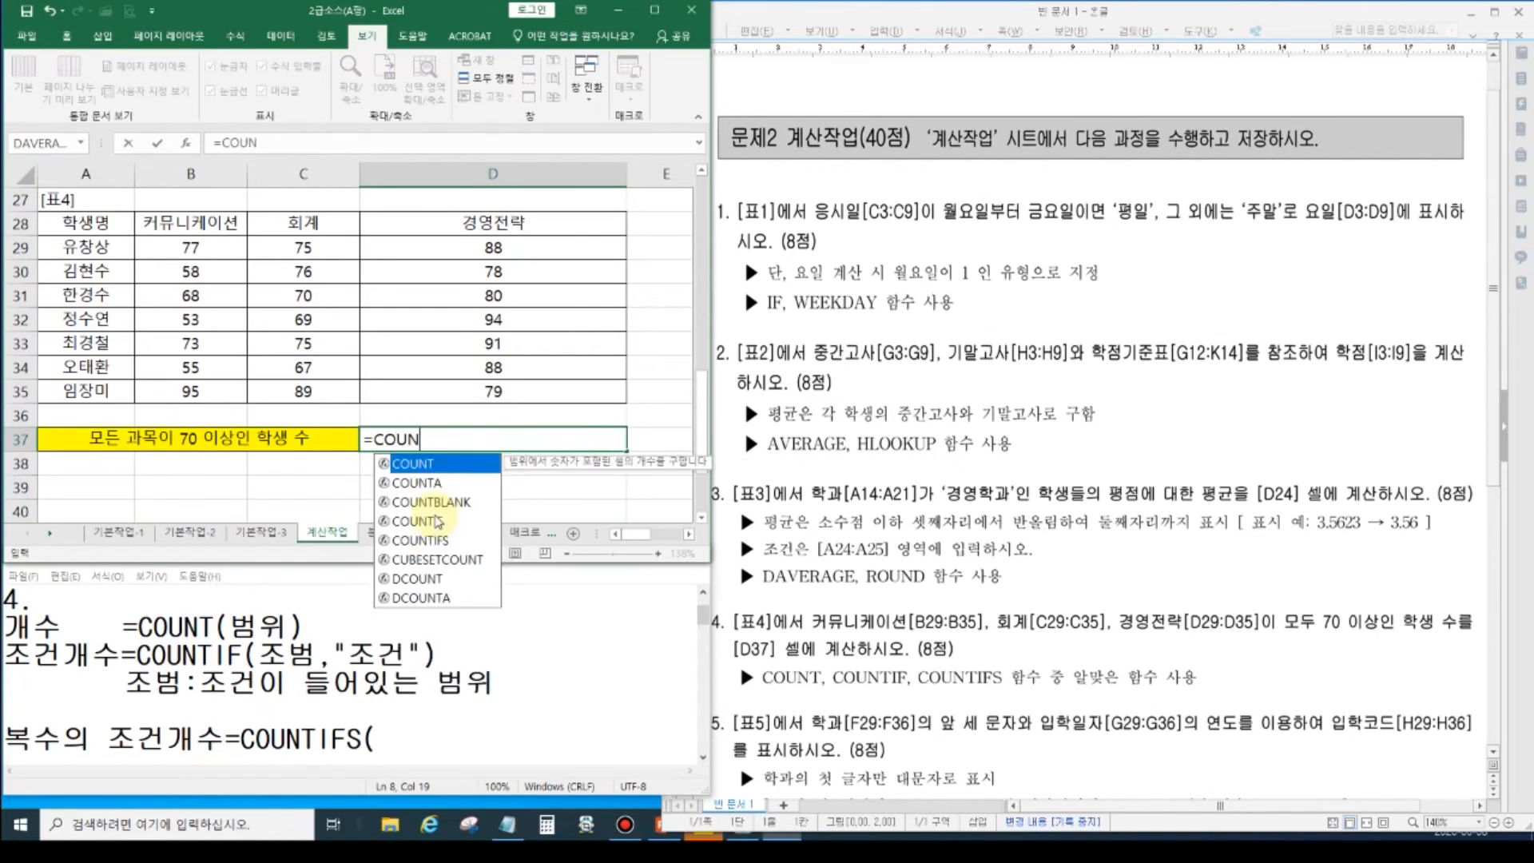
pyautogui.doubleClick(421, 540)
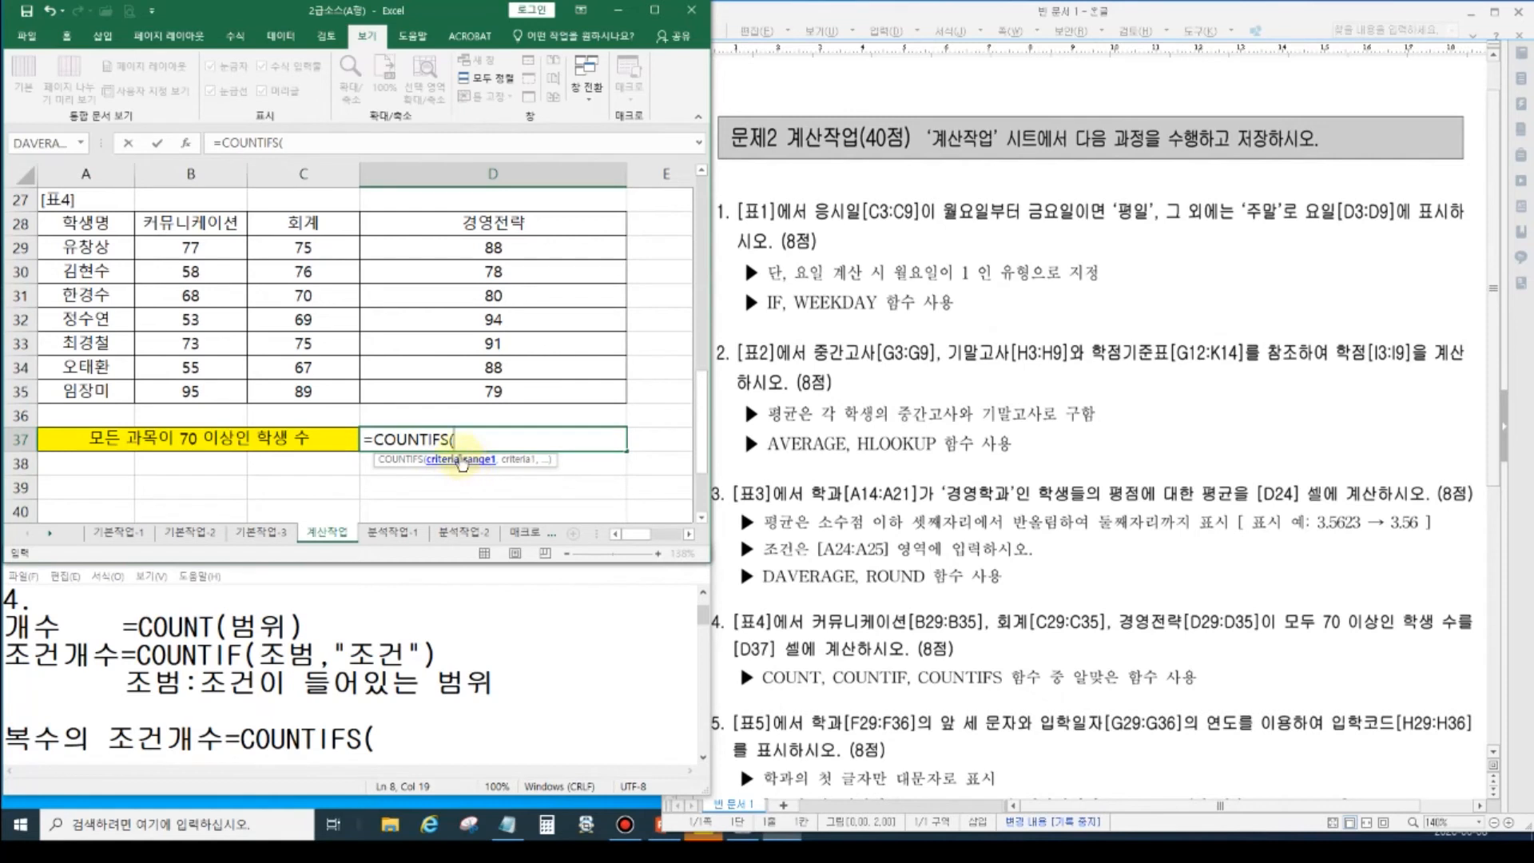
pyautogui.moveTo(172, 247); pyautogui.dragTo(190, 390)
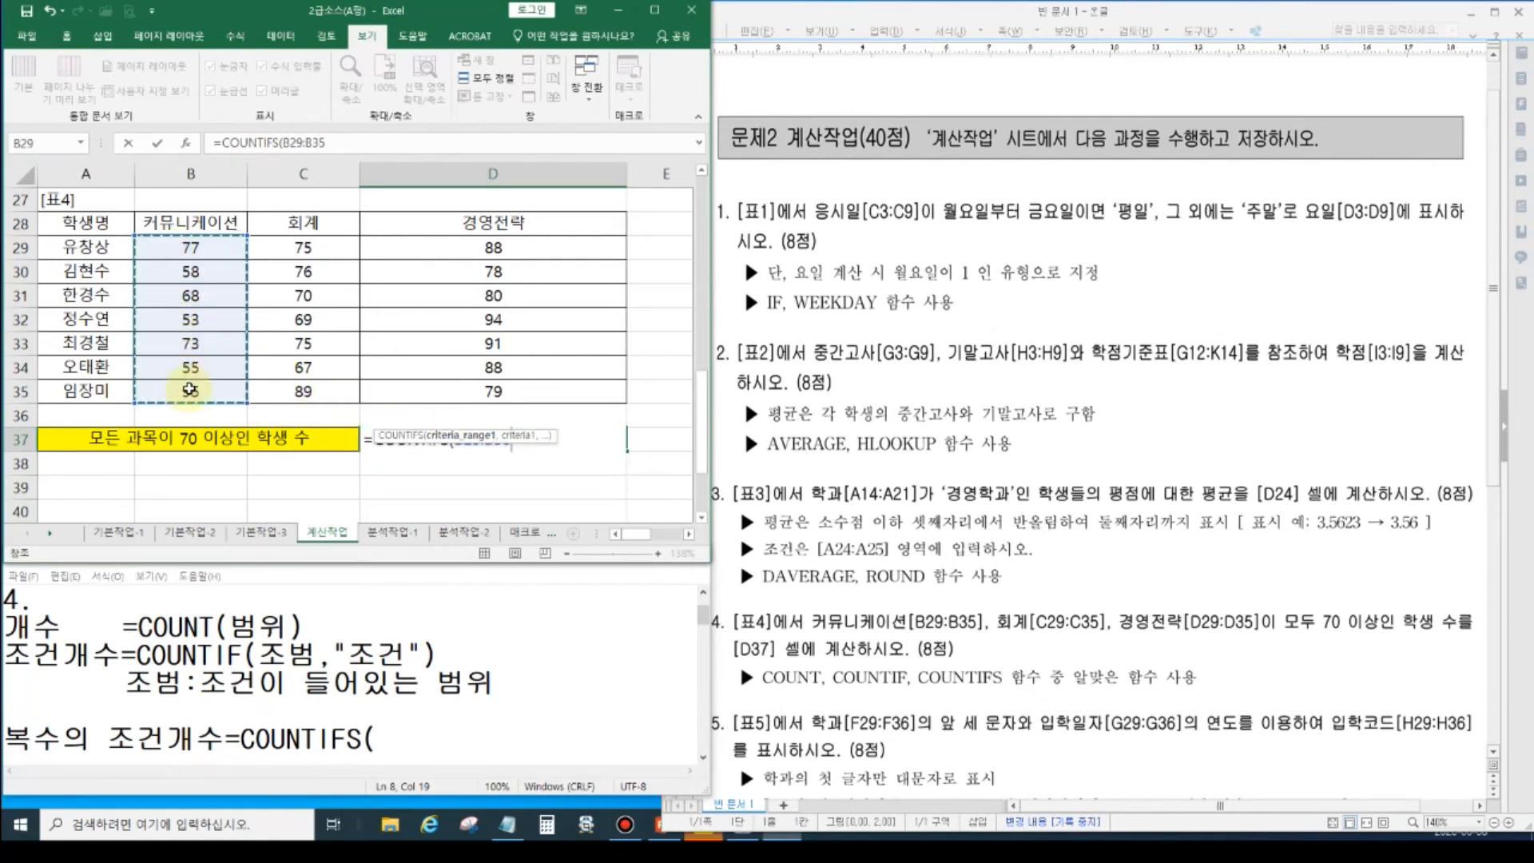
pyautogui.write(',')
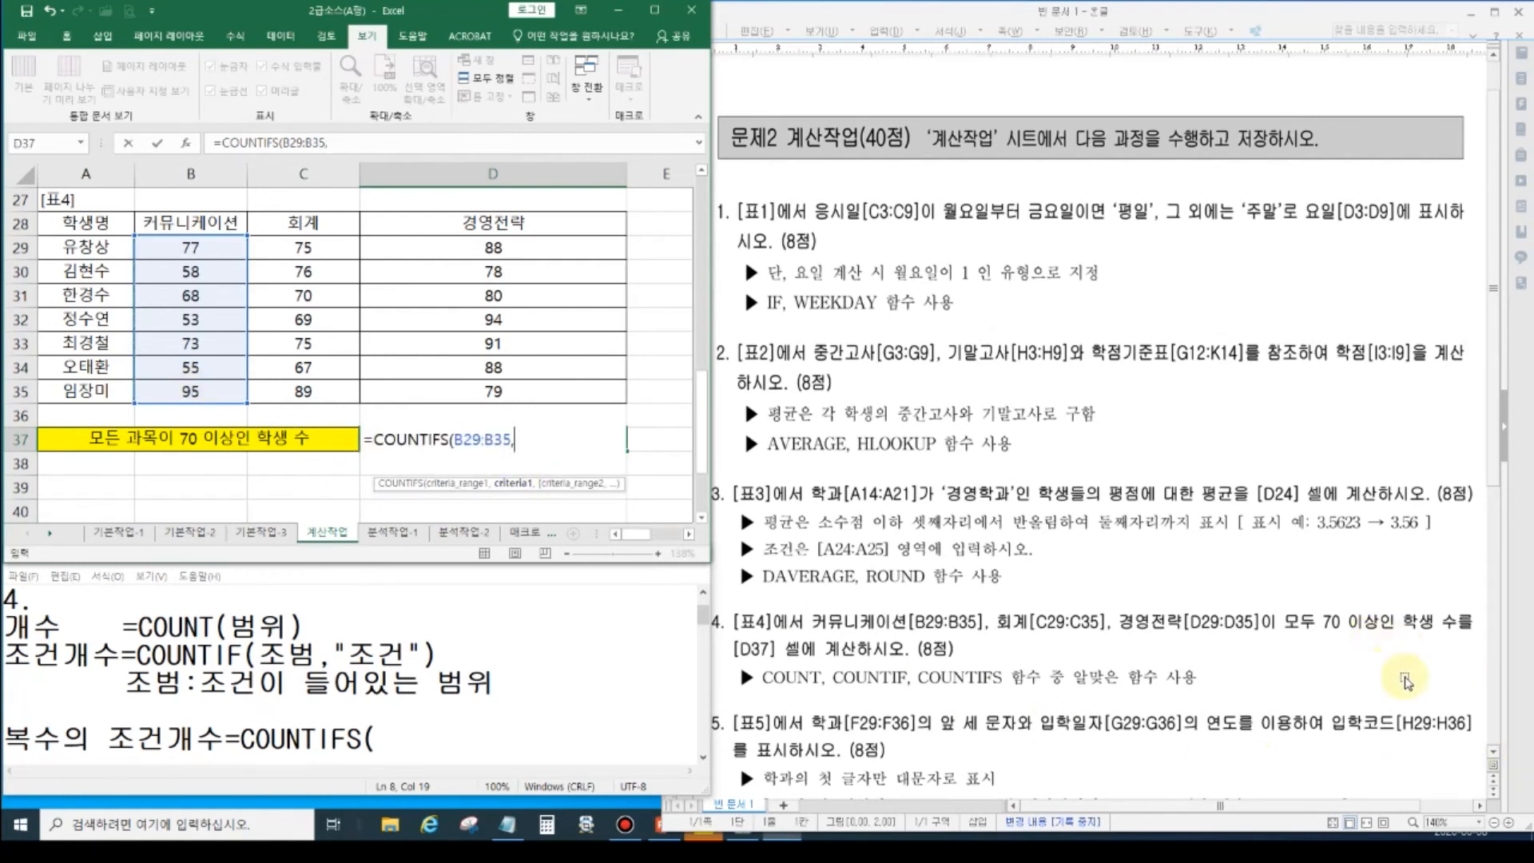
pyautogui.write('>=70",')
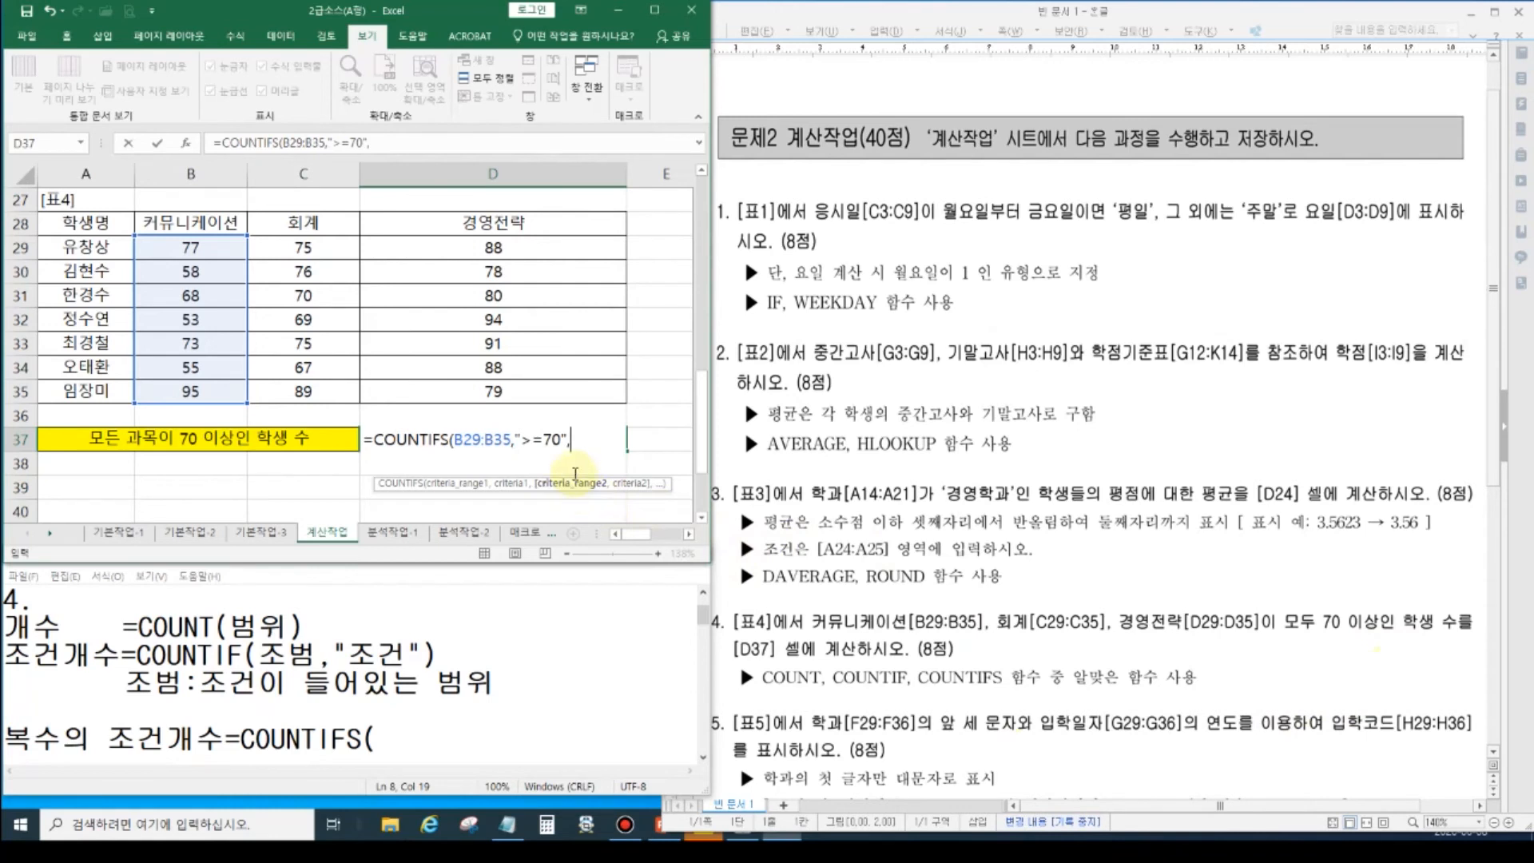
# - Add C29:C35 with the criterion ">=70" as the second range pair in the D37 COUNTIFS formula
pyautogui.press('ctrl')
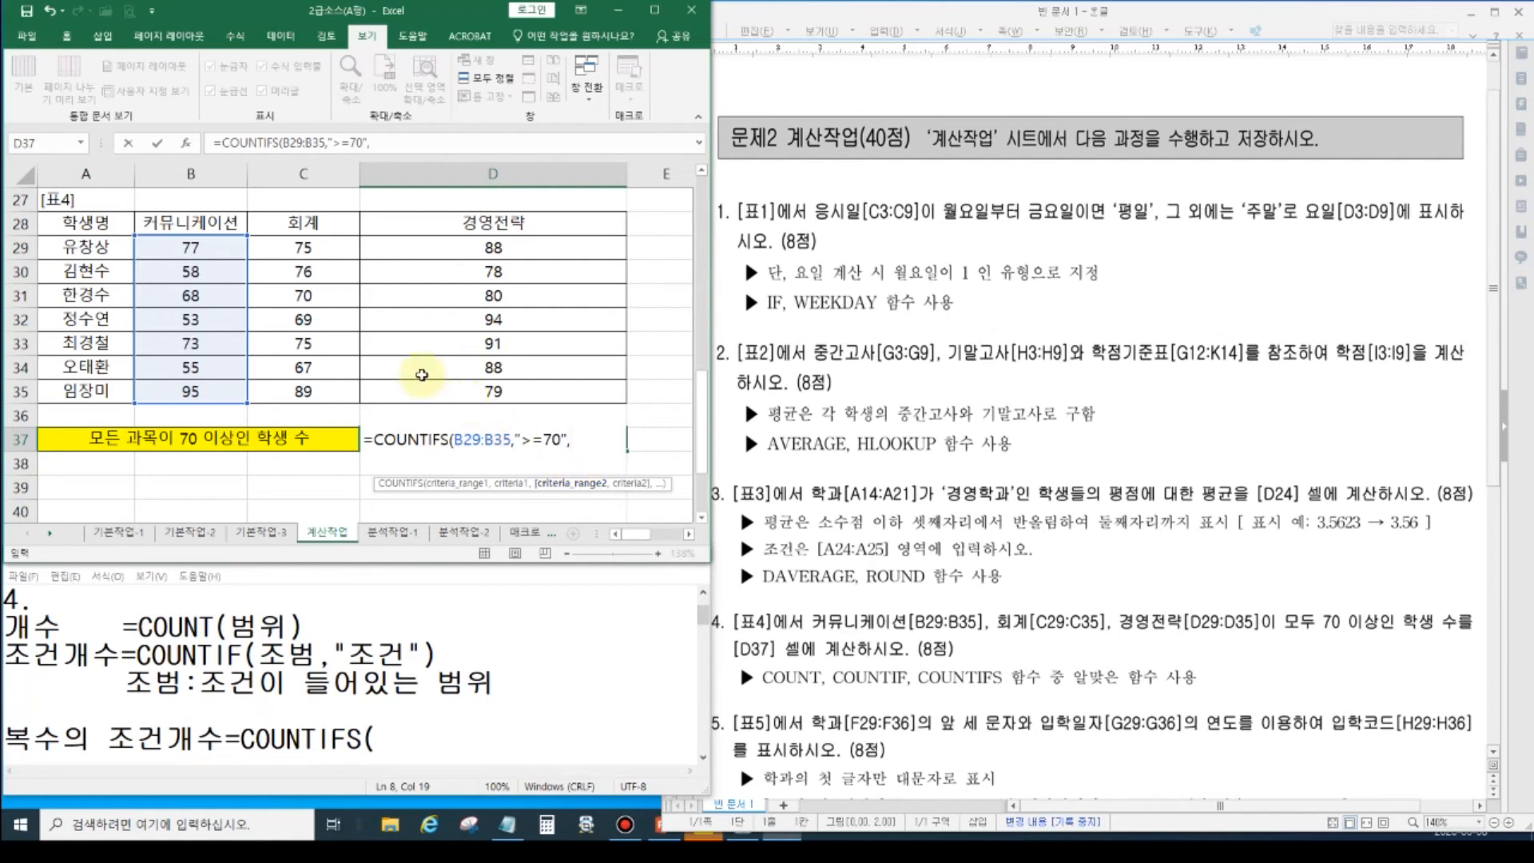
pyautogui.click(306, 248)
pyautogui.moveTo(309, 301); pyautogui.dragTo(319, 390)
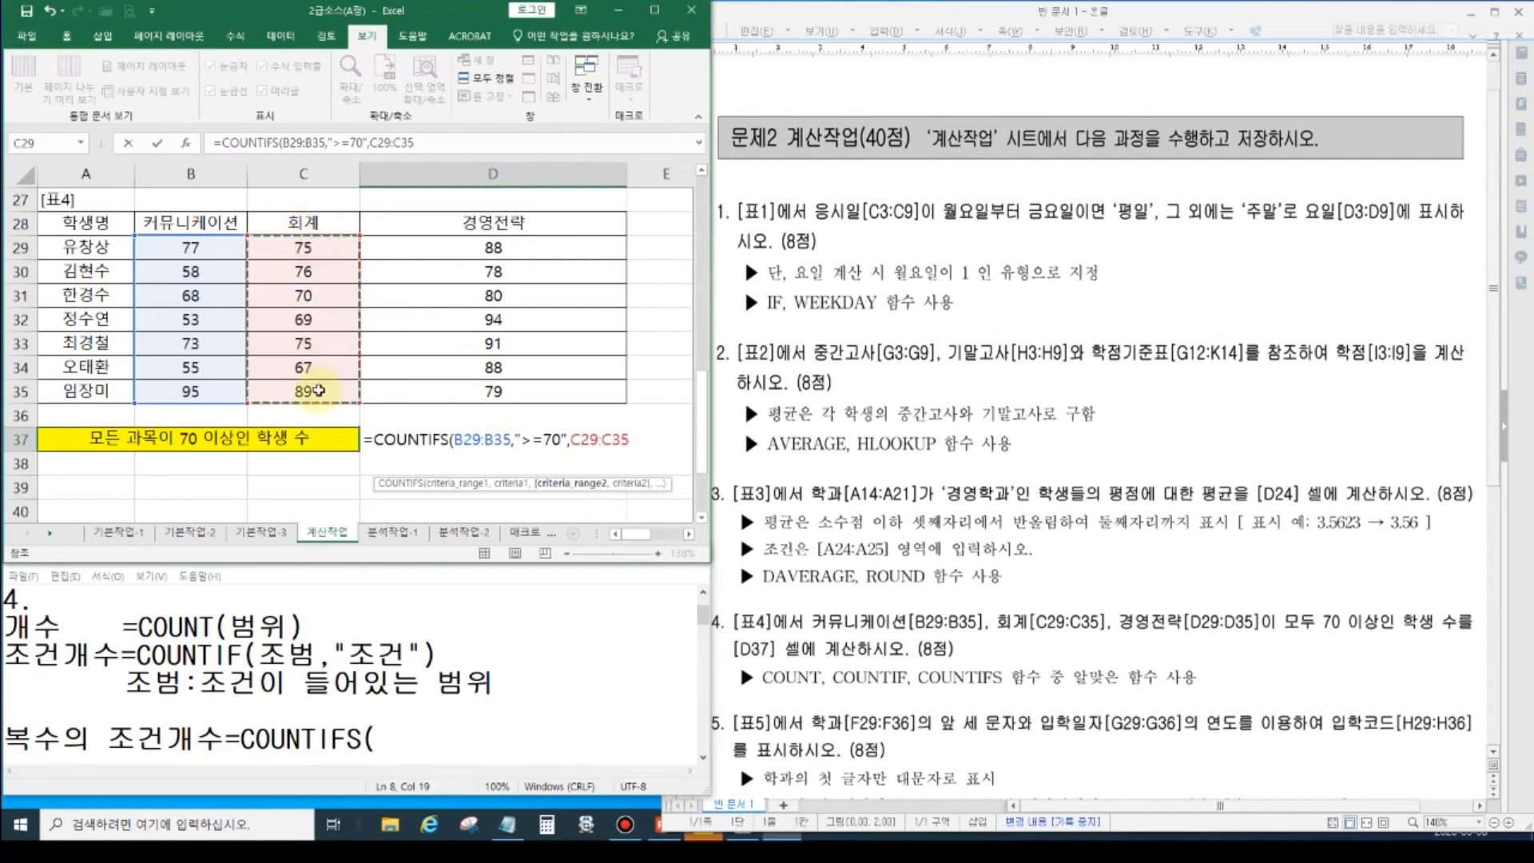
pyautogui.write(',')
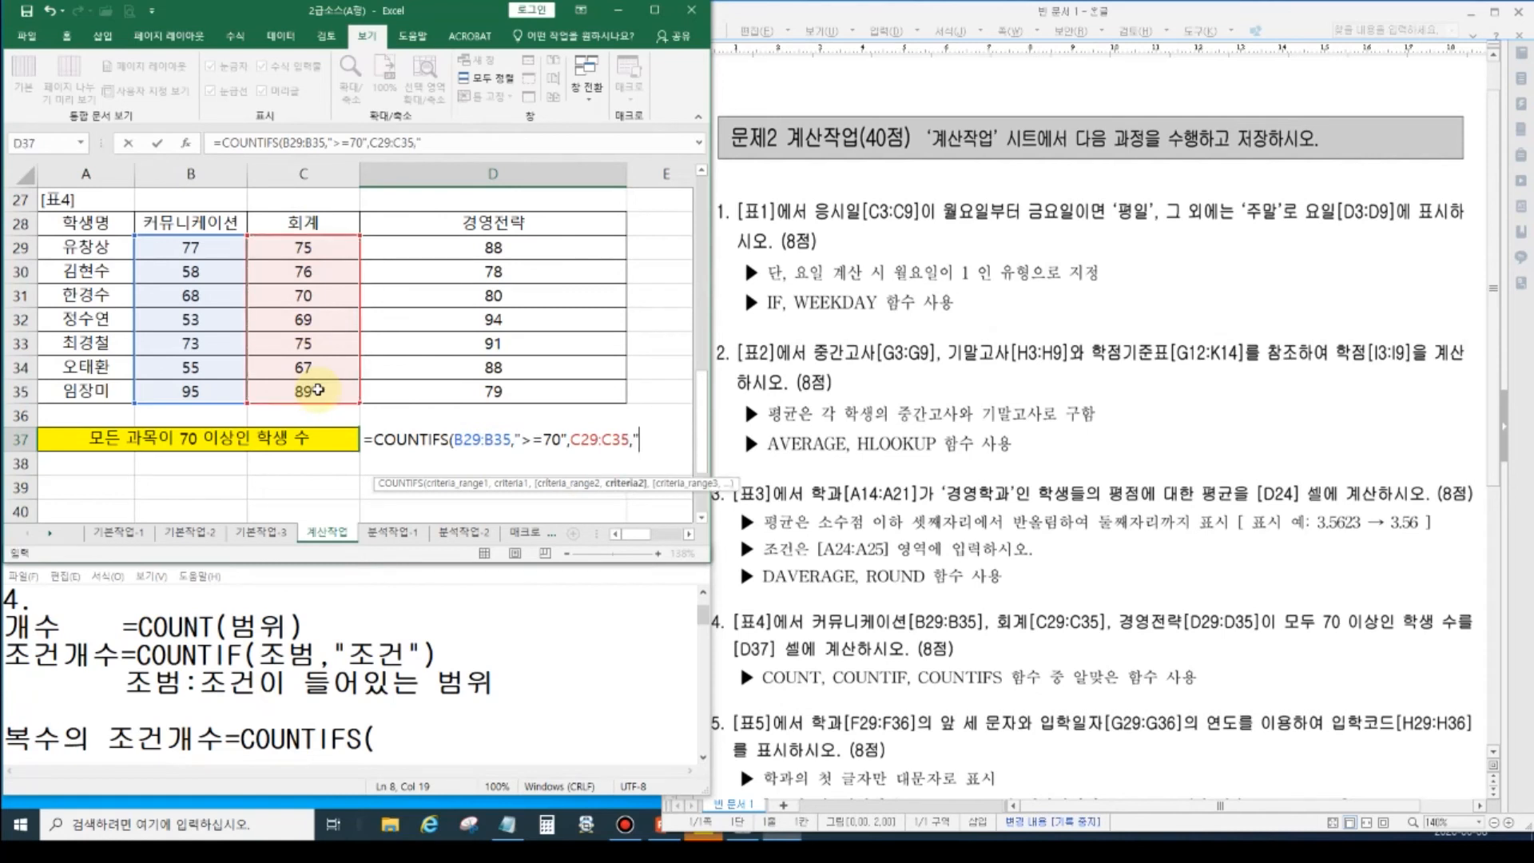
pyautogui.write('">=70",')
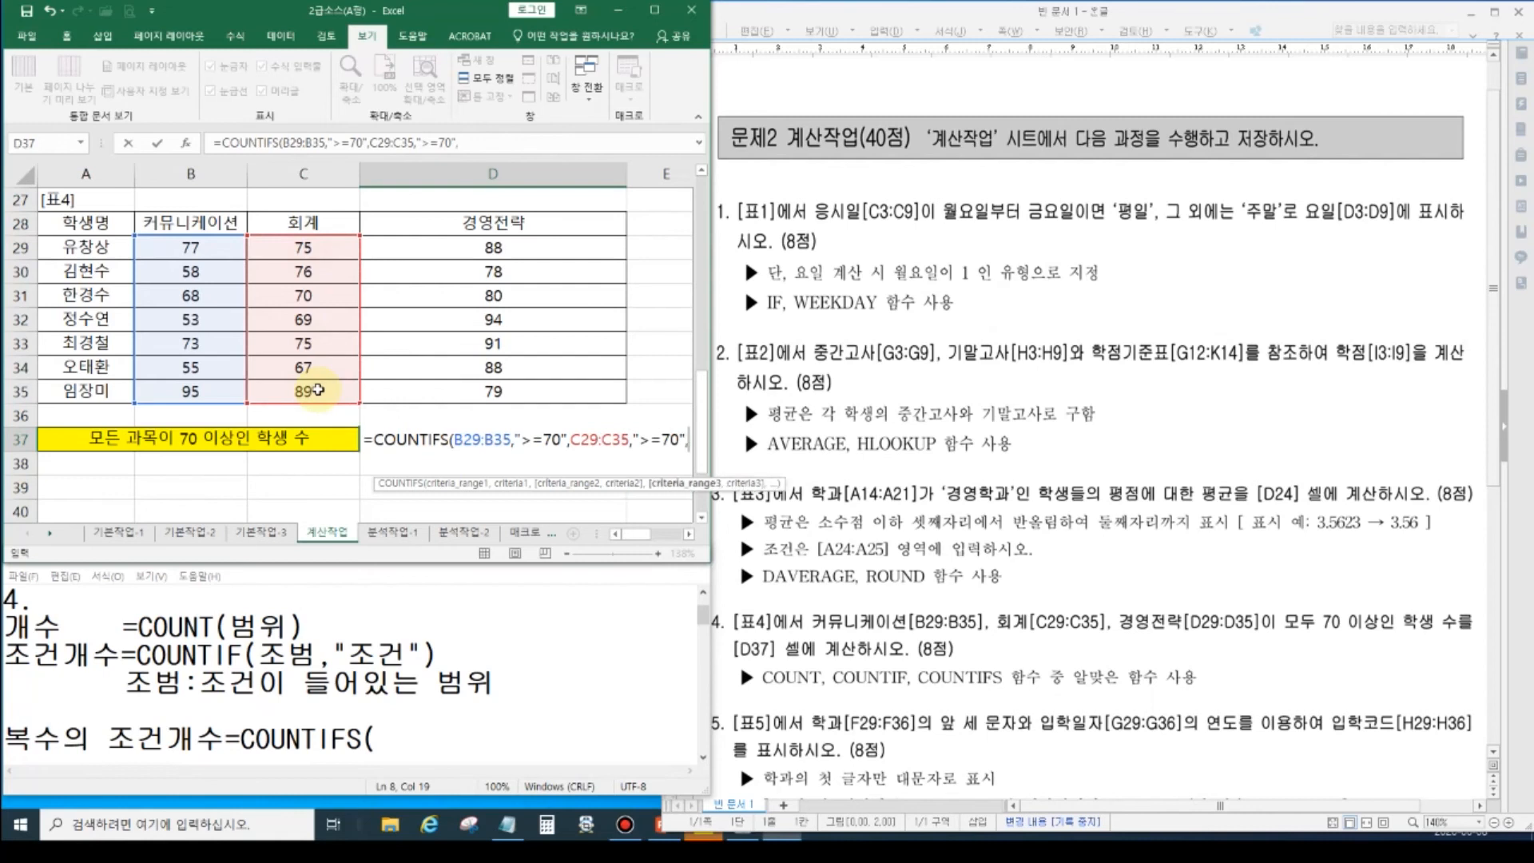
# - Add D29:D35 with the criterion ">=70" as the third pair and enter the COUNTIFS formula in D37
pyautogui.moveTo(455, 246); pyautogui.dragTo(458, 388)
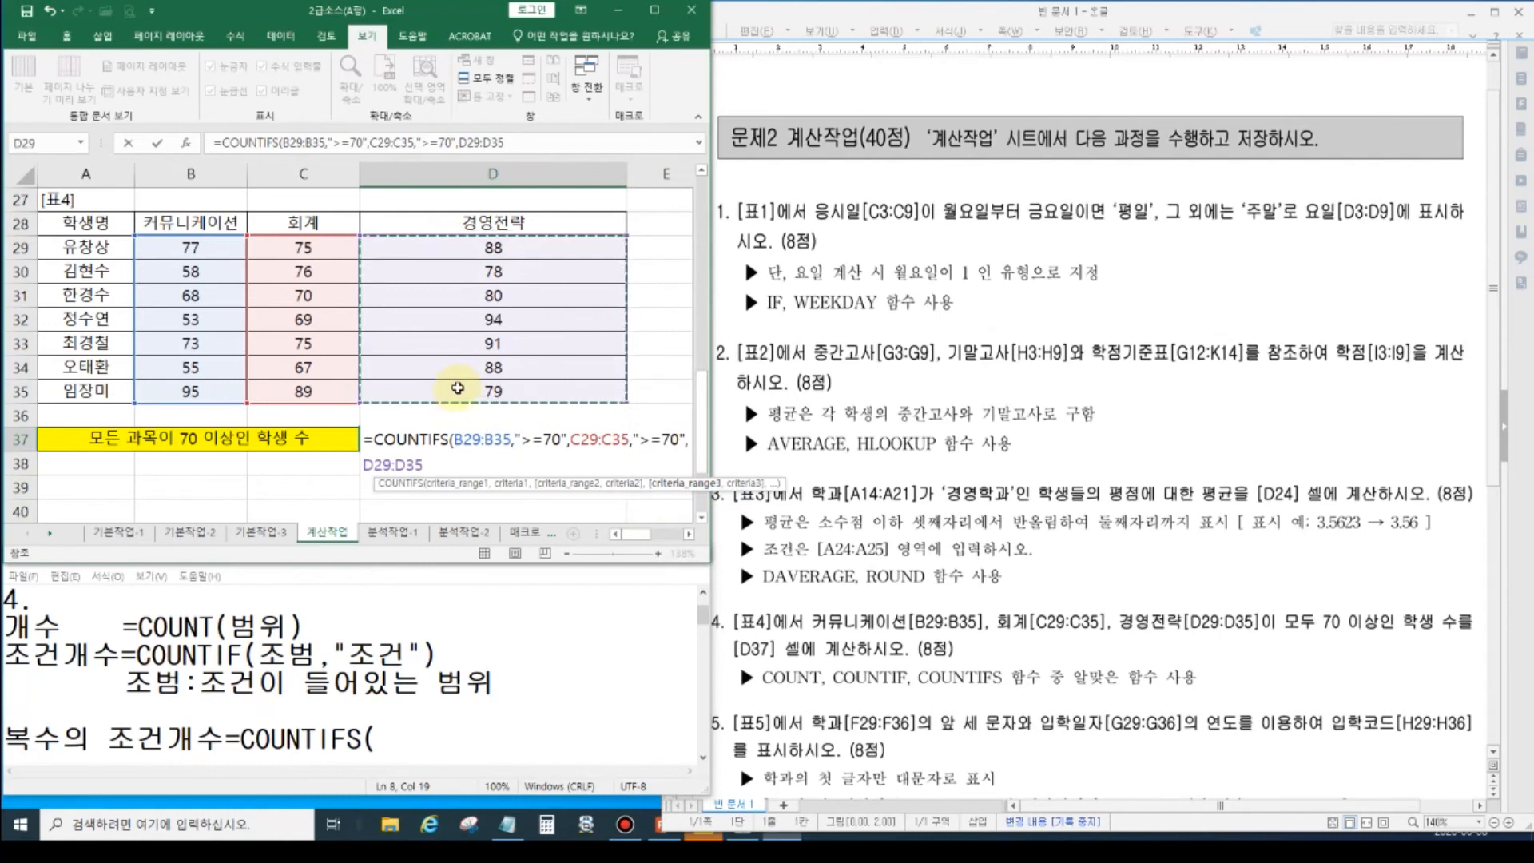
pyautogui.write(',">=70')
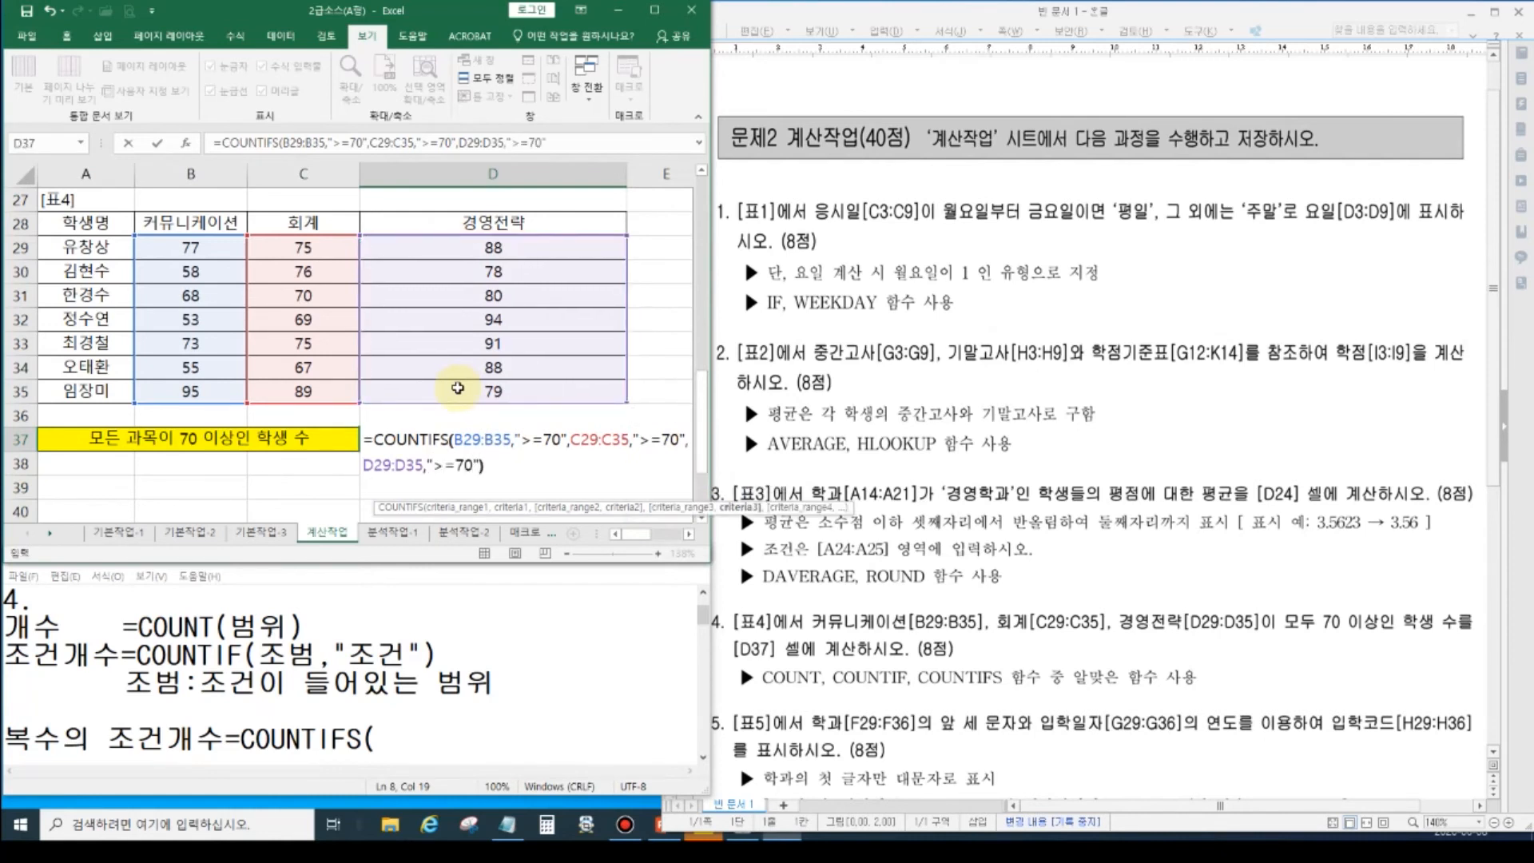
pyautogui.write('")')
pyautogui.press('Return')
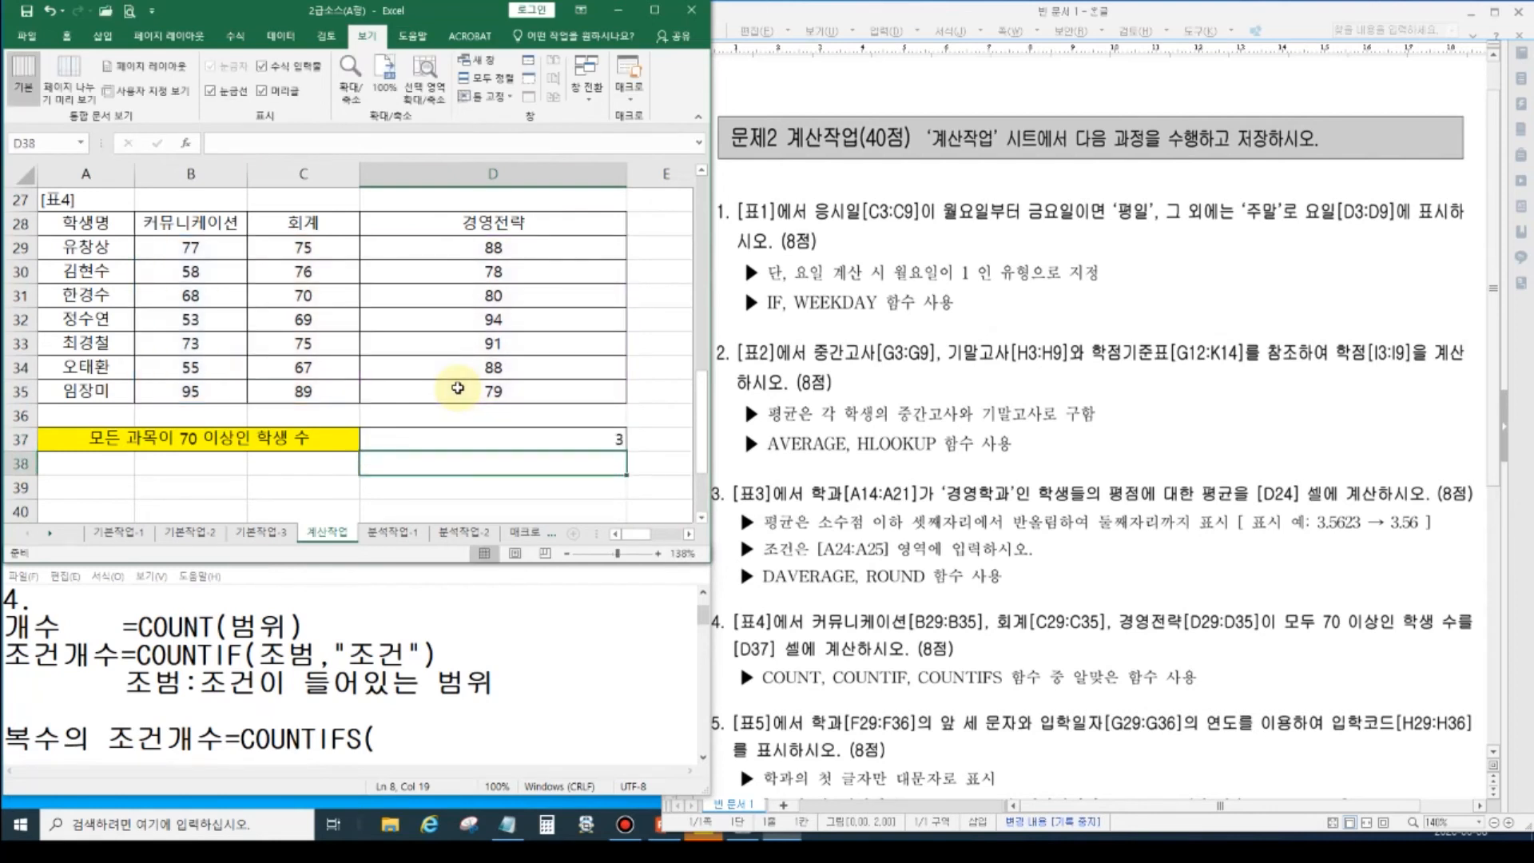
# - Copy D37's complete COUNTIFS formula to a new line beneath the COUNTIFS syntax in the note, removing the blank line above that syntax
pyautogui.click(532, 434)
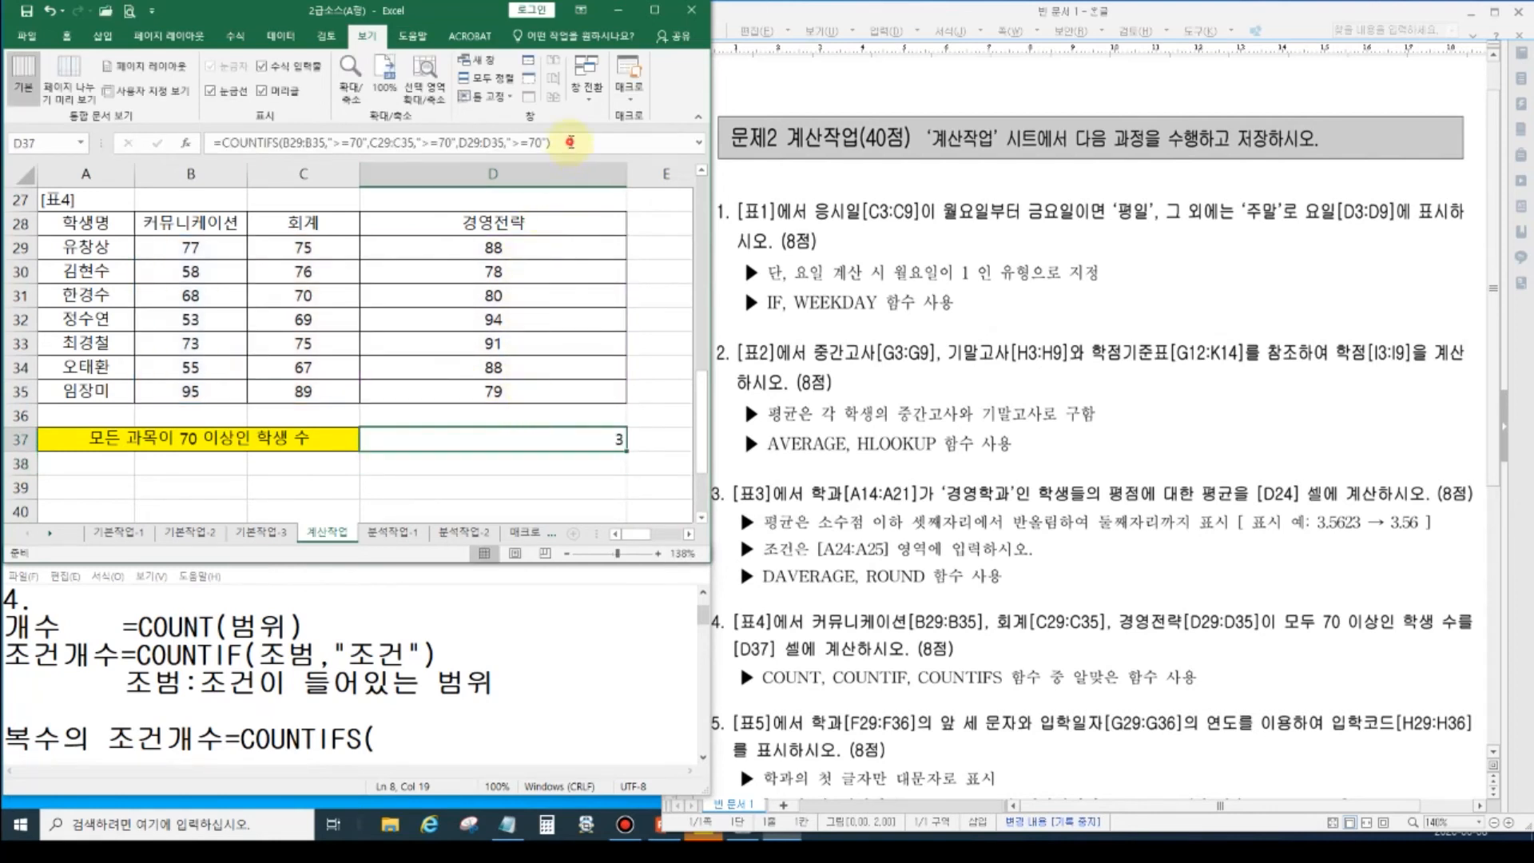
pyautogui.click(571, 142)
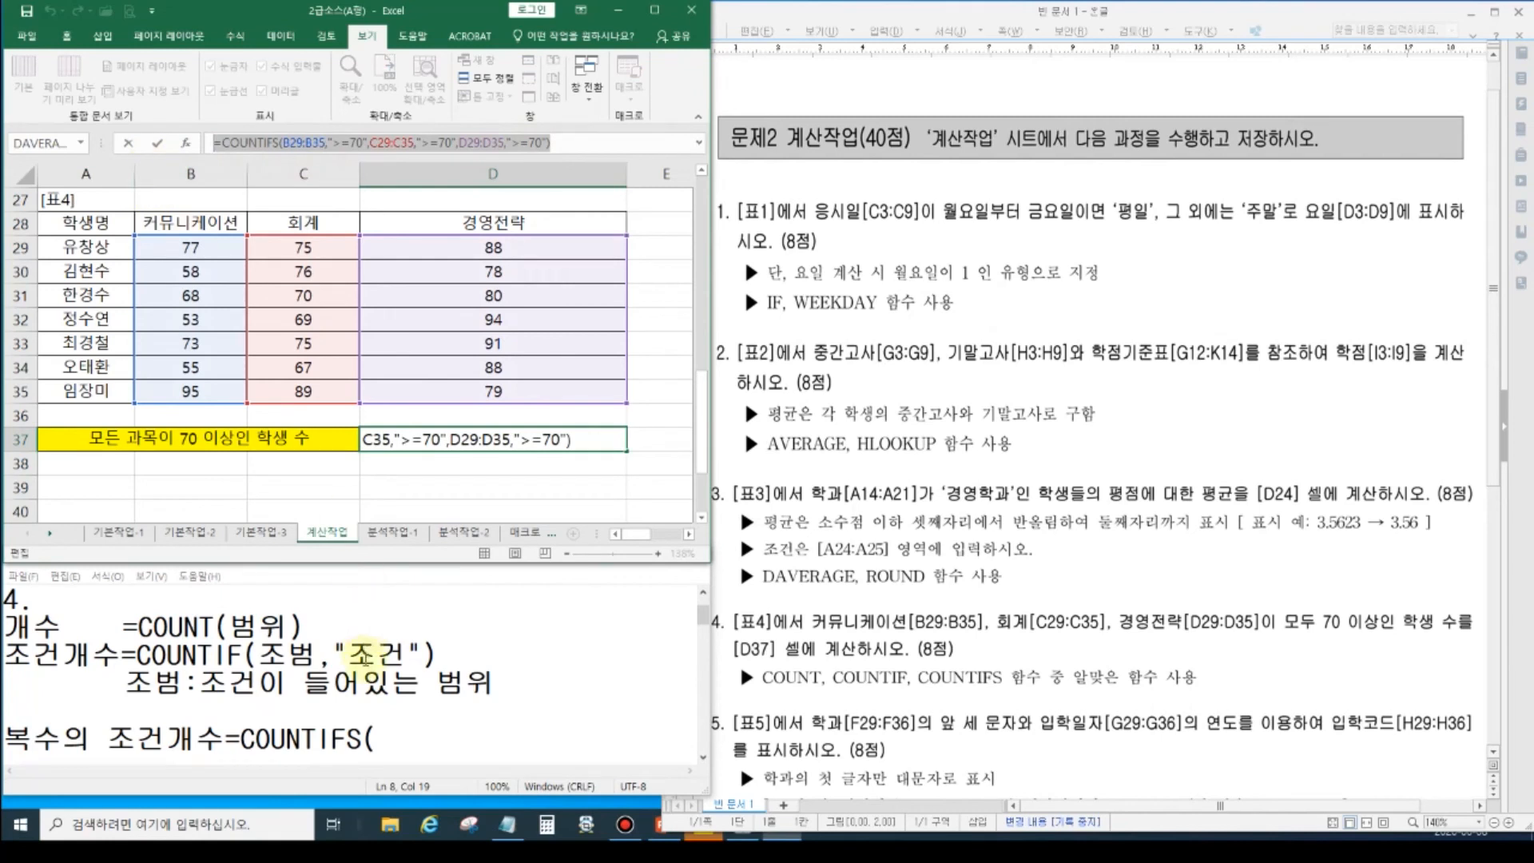
pyautogui.click(375, 709)
pyautogui.press('Delete')
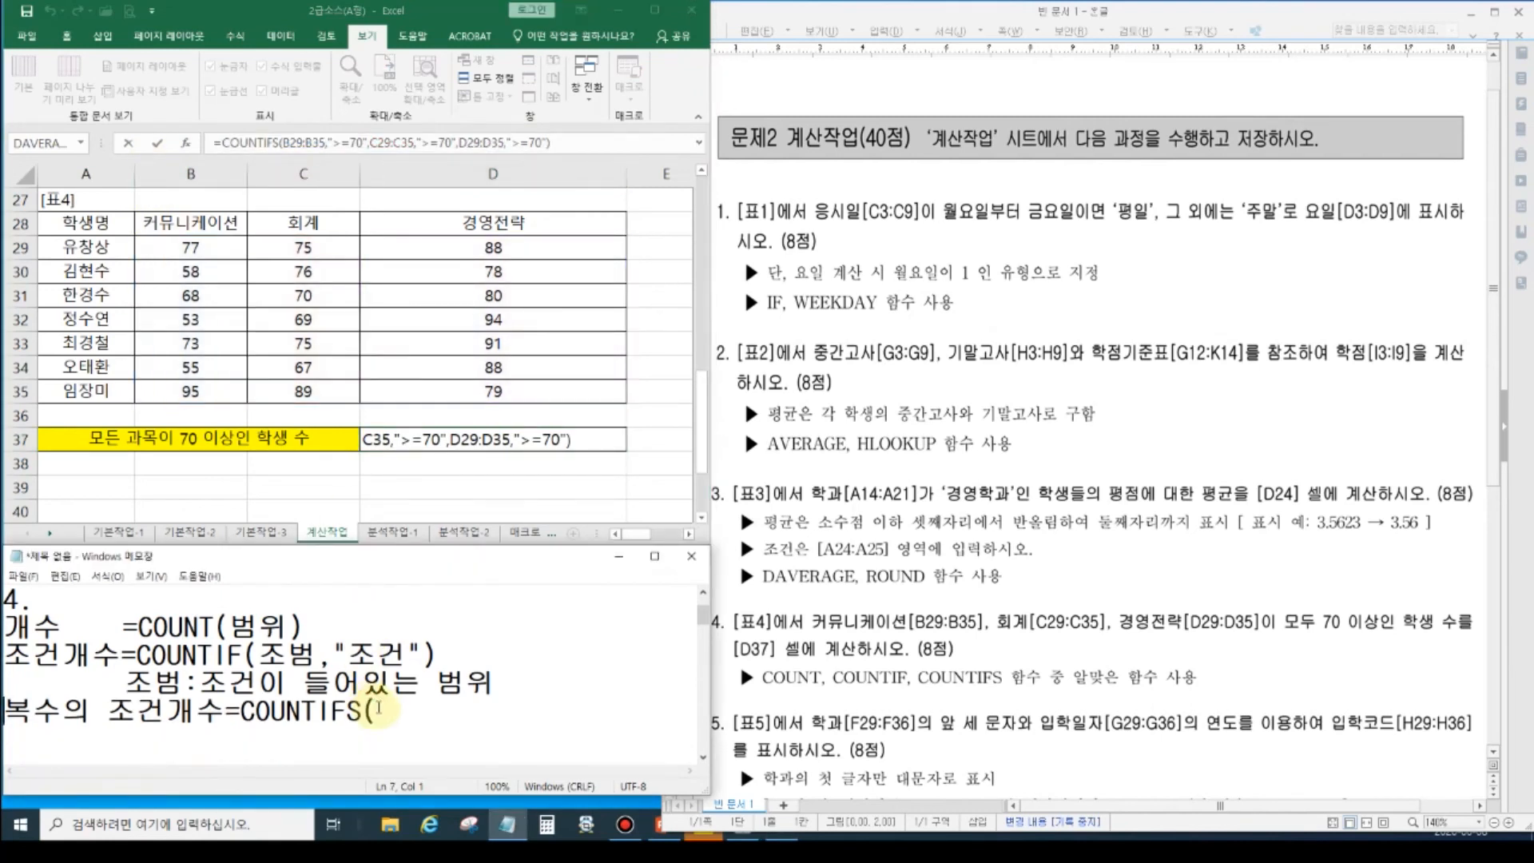
pyautogui.press('End')
pyautogui.press('Return')
pyautogui.write('=COUNTIFS(B29:B35,">=70",C29:C35,">=70",D29:D35,">=70")')
# - Complete the COUNTIFS syntax in the note with the arguments 범,조,범,조,범,조 and a closing parenthesis
pyautogui.click(304, 711)
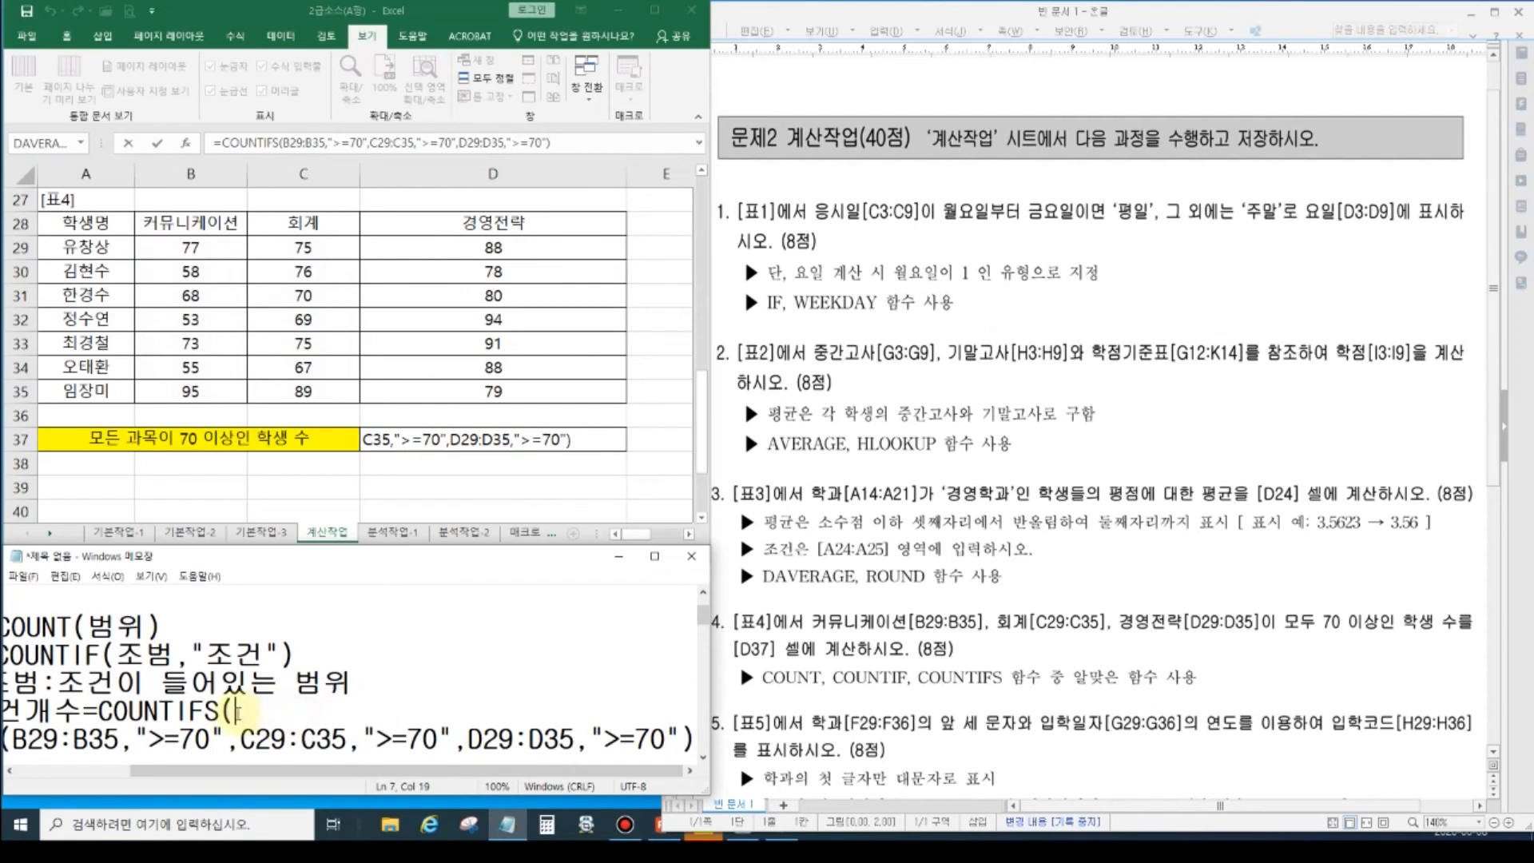
pyautogui.write('범,조,범')
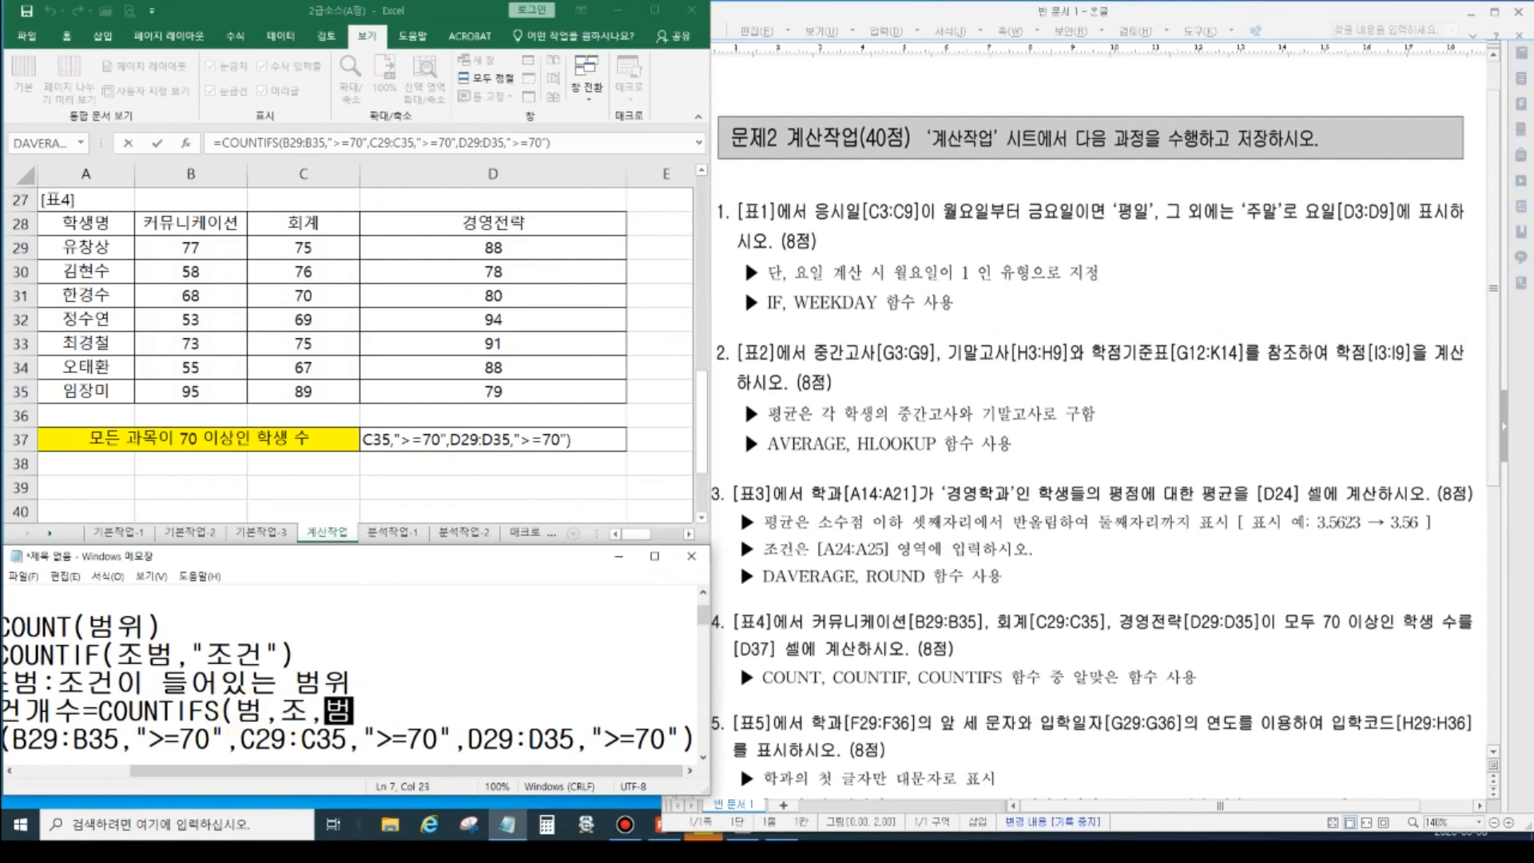
pyautogui.write(',ㅈㅗ,범,조)')
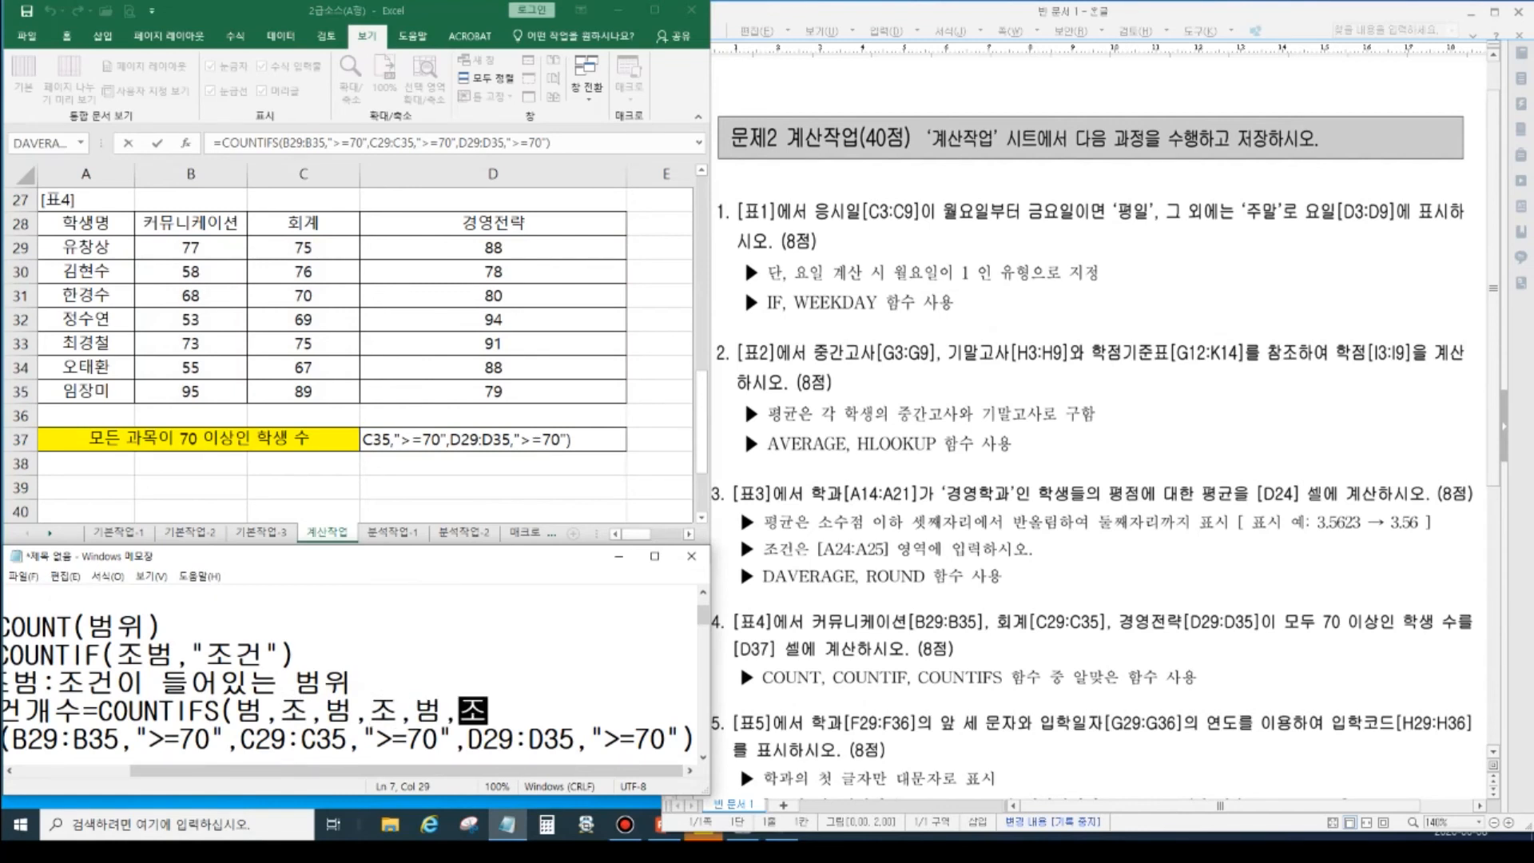
pyautogui.press('Home')
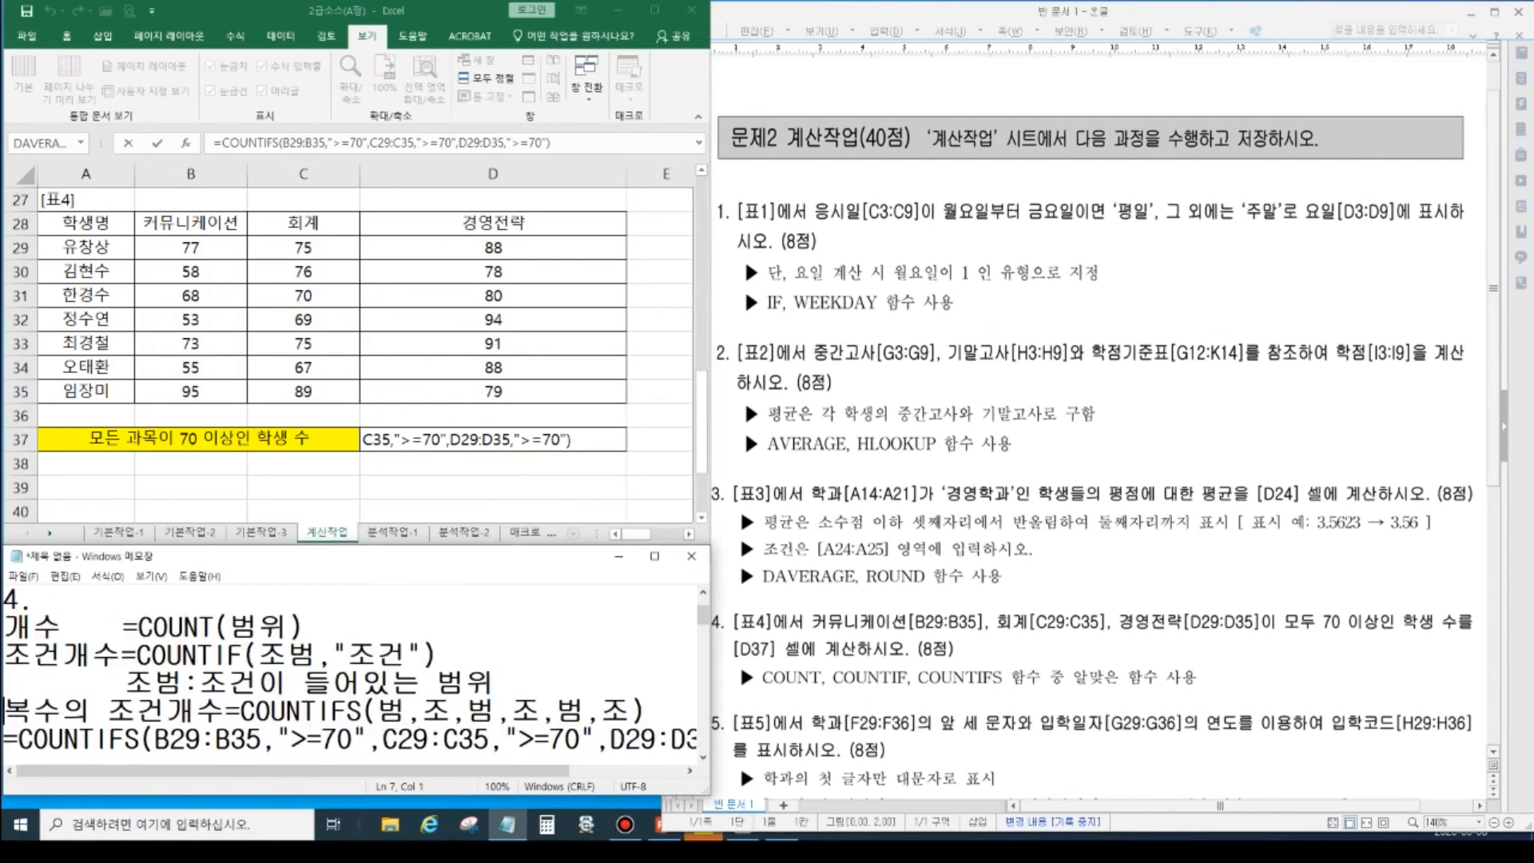
# - Enclose the first and second 조 arguments of the COUNTIFS syntax in double quotation marks
pyautogui.click(403, 710)
pyautogui.press('Left')
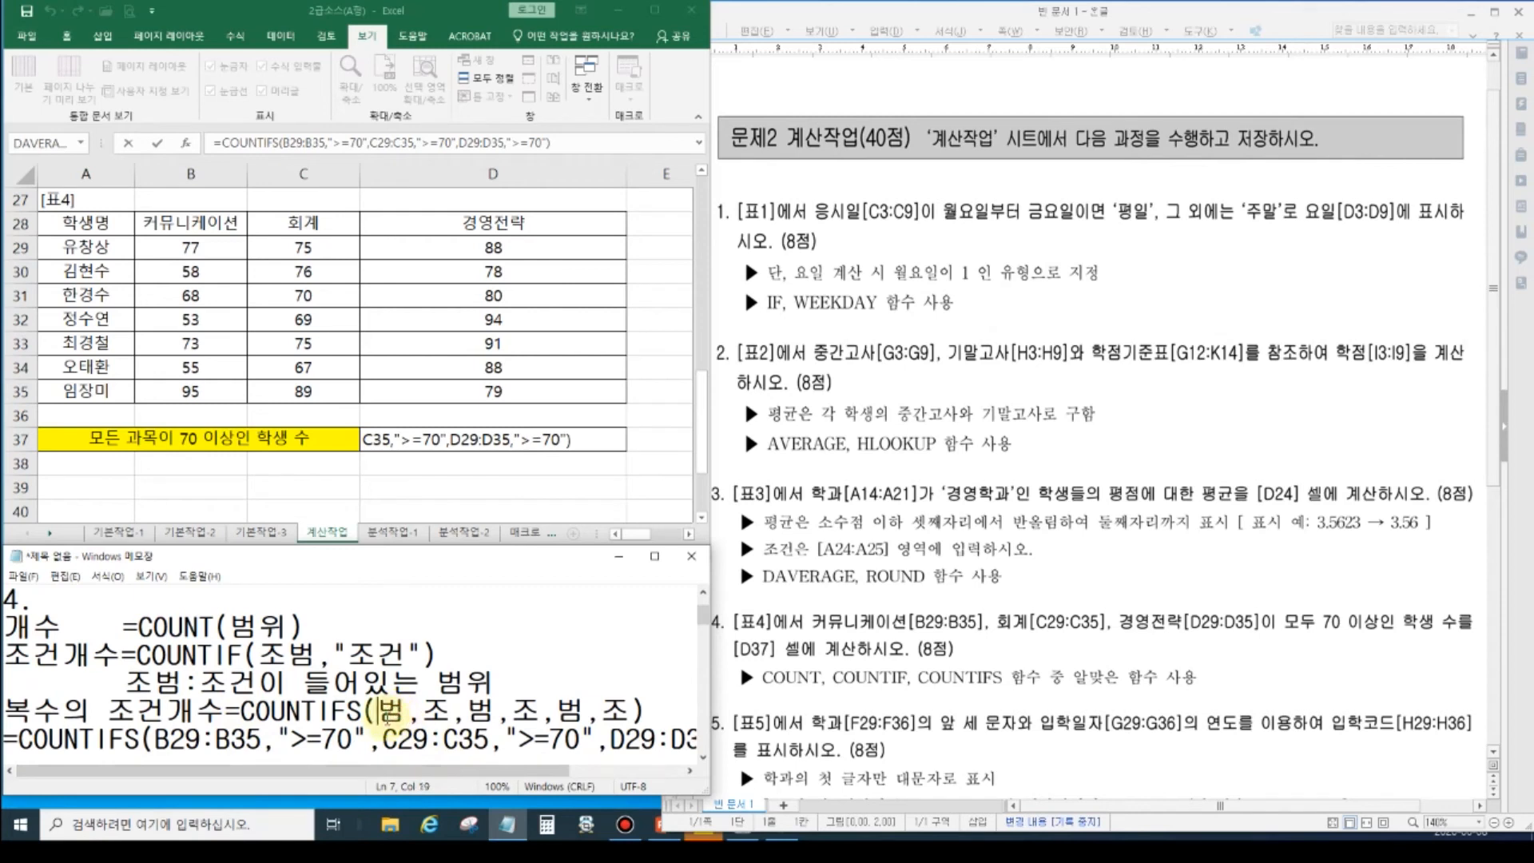
pyautogui.press('Right')
pyautogui.press('Right')
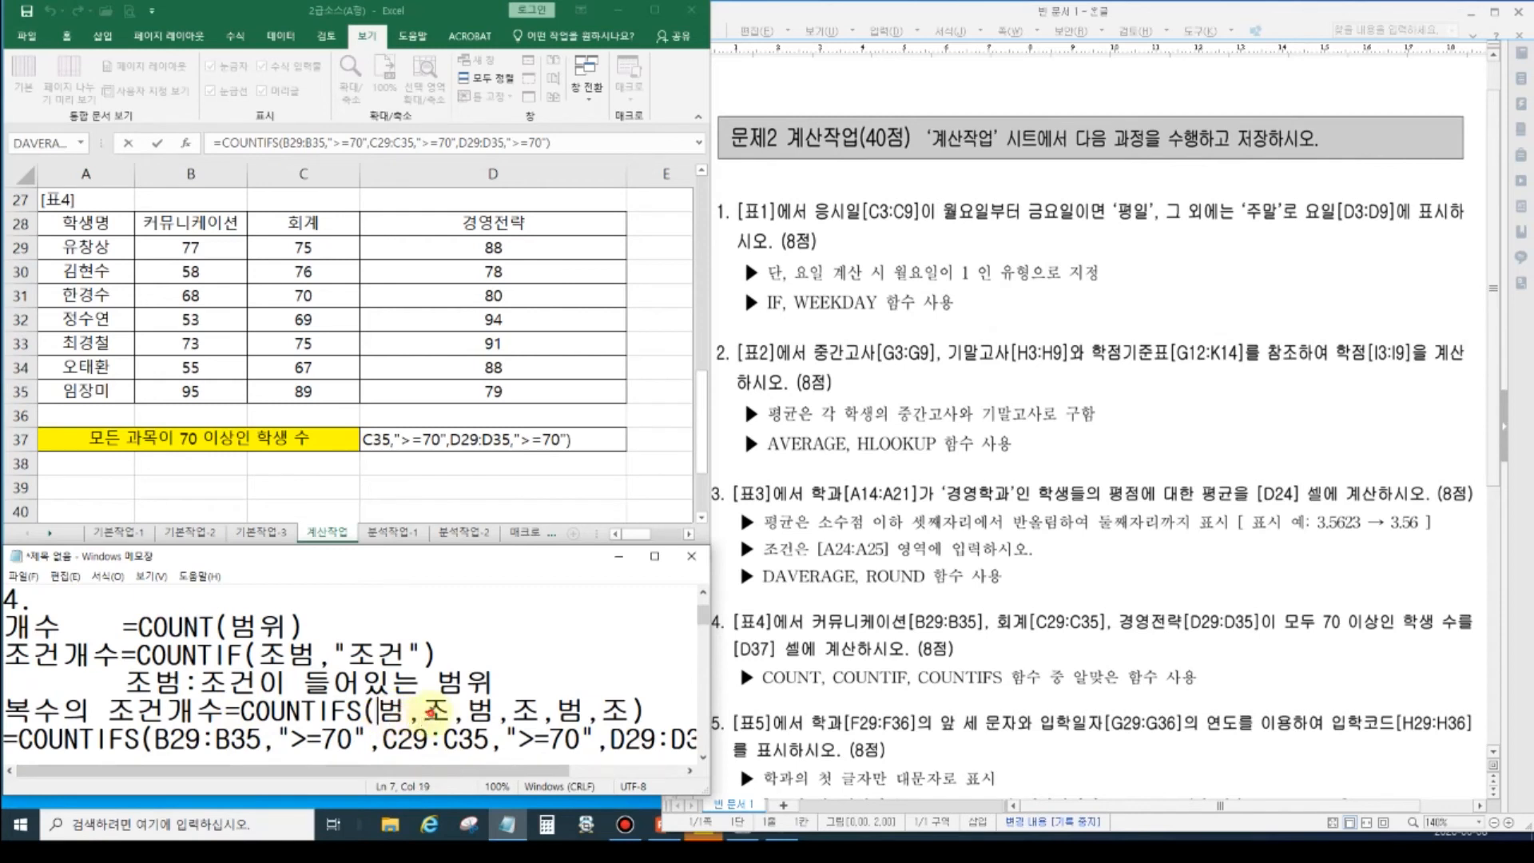
pyautogui.write('"조')
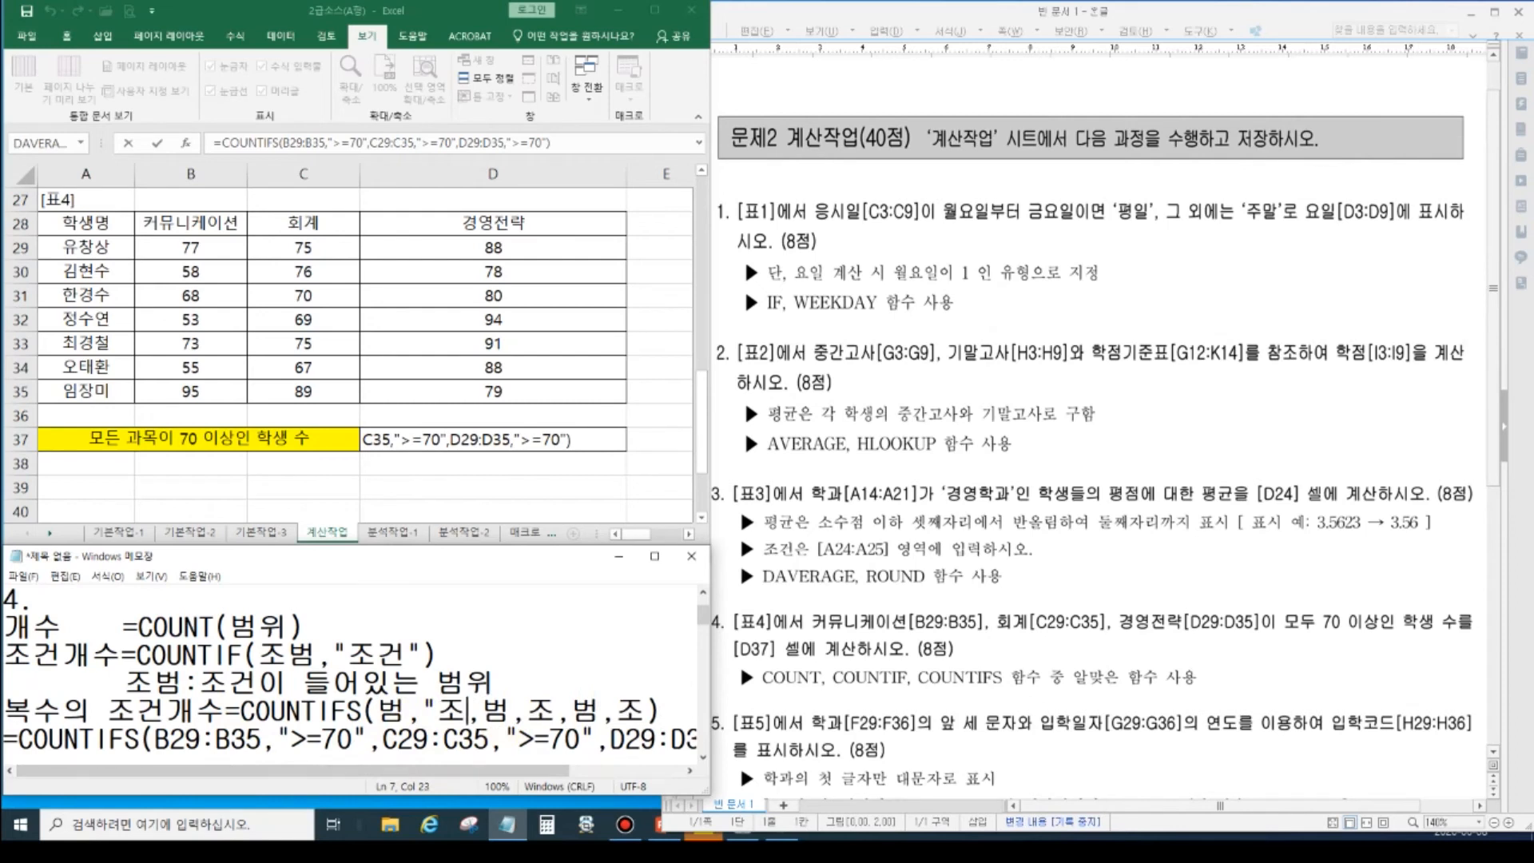
pyautogui.write('"')
pyautogui.press('Right')
pyautogui.press('Right')
pyautogui.press('Right')
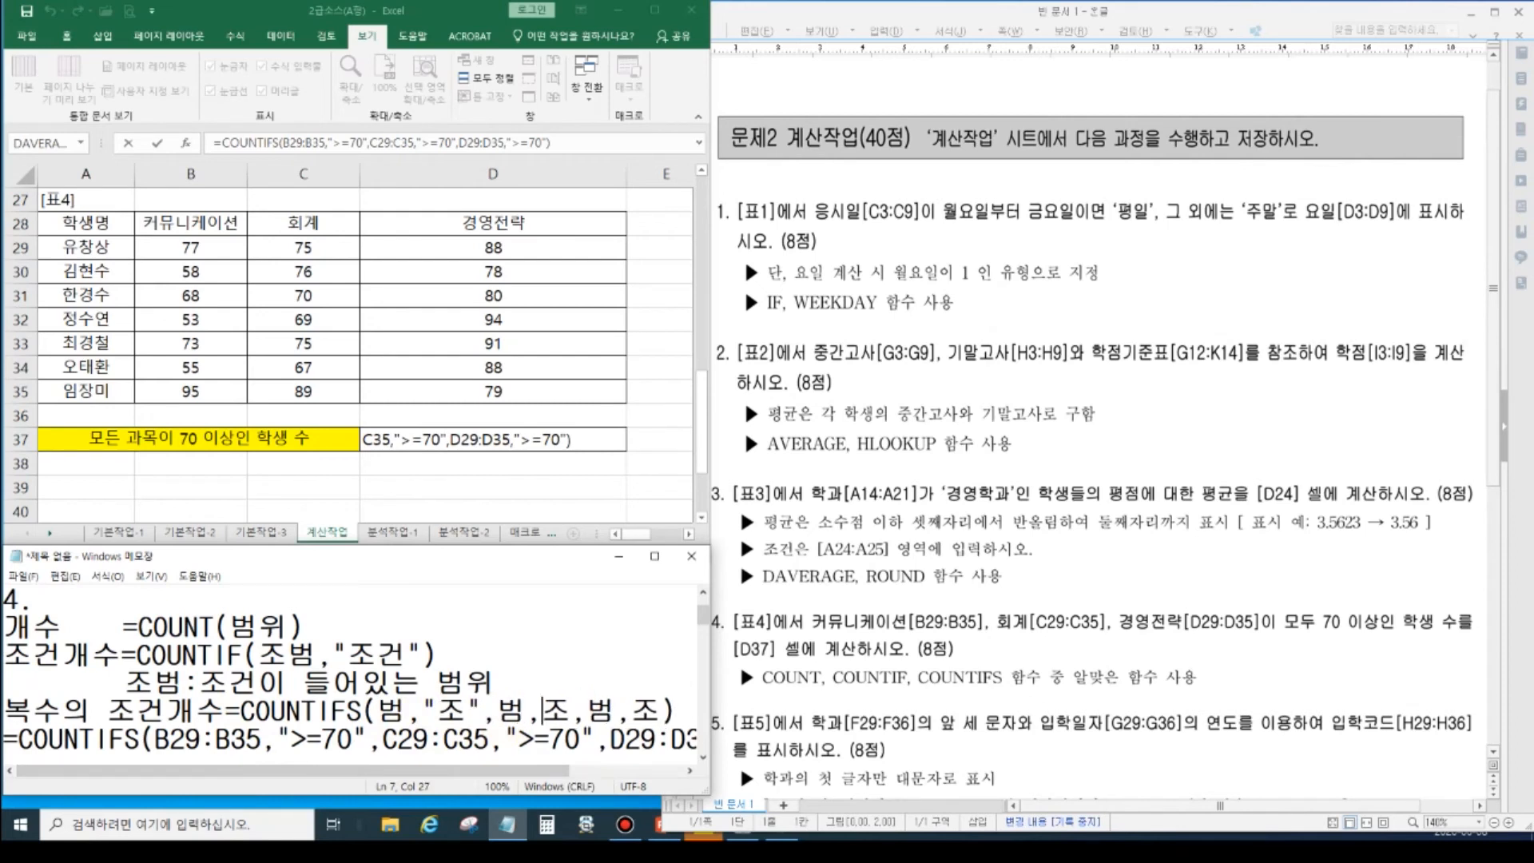
pyautogui.write('"')
pyautogui.press('Right')
pyautogui.write('"')
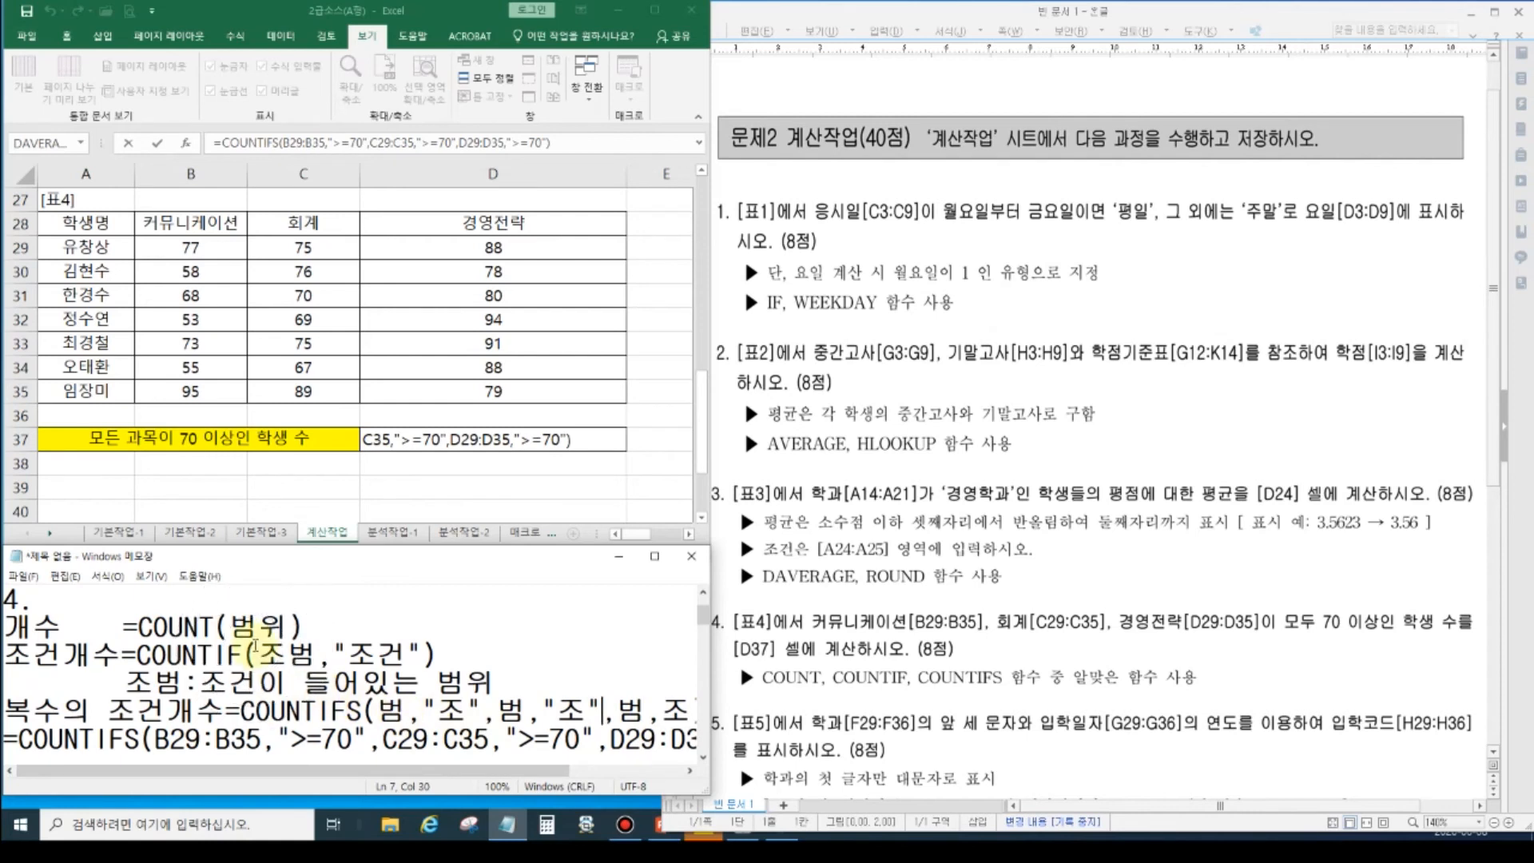
# - Enclose the third 조 argument of the COUNTIFS syntax in double quotation marks and return to the line's start
pyautogui.press('Right')
pyautogui.press('Right')
pyautogui.press('Right')
pyautogui.write('"')
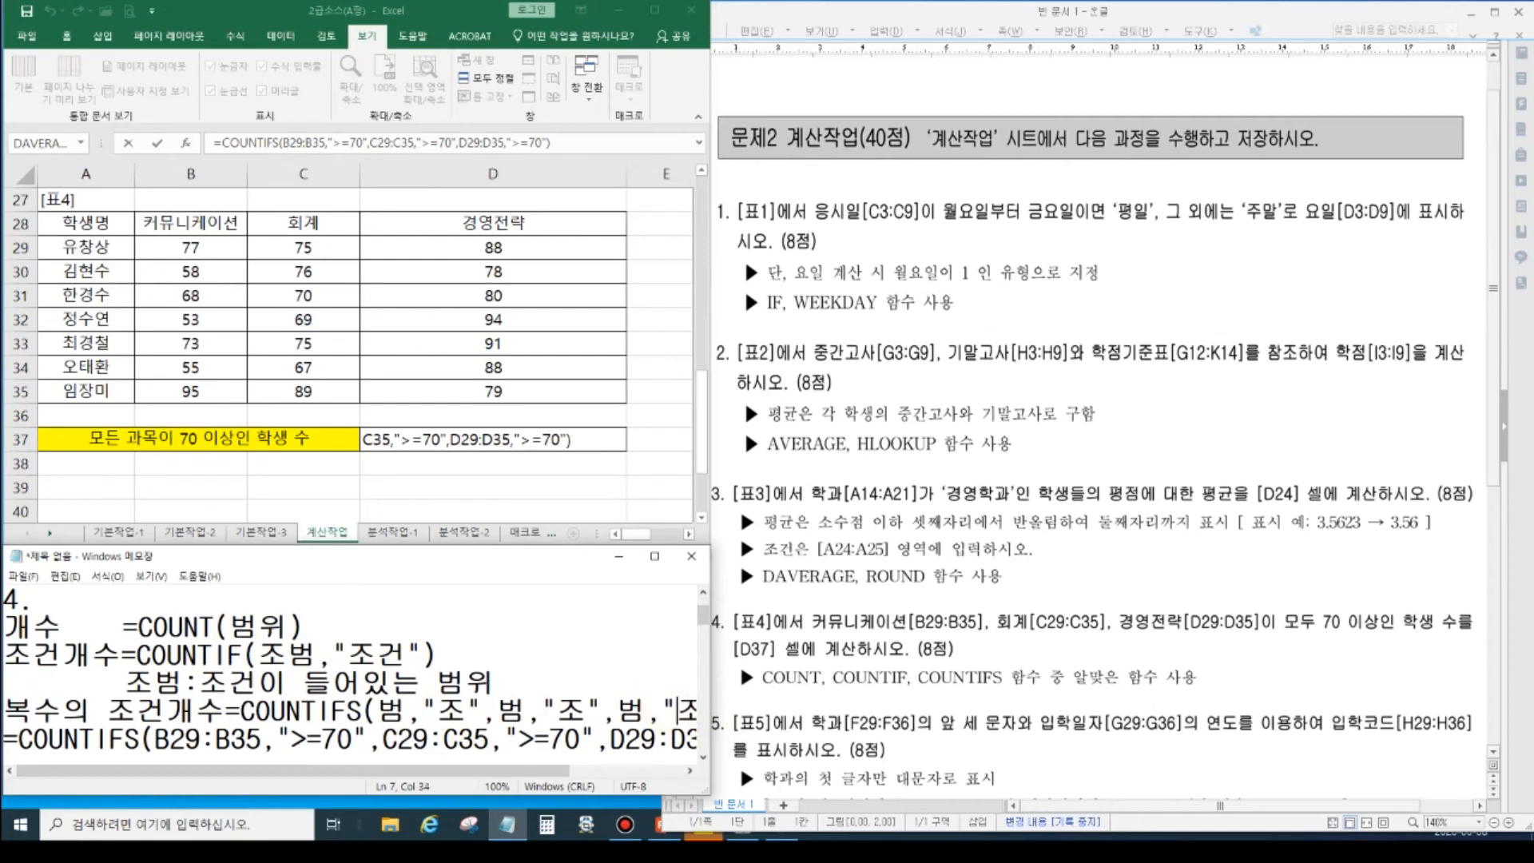
pyautogui.press('Right')
pyautogui.write('"')
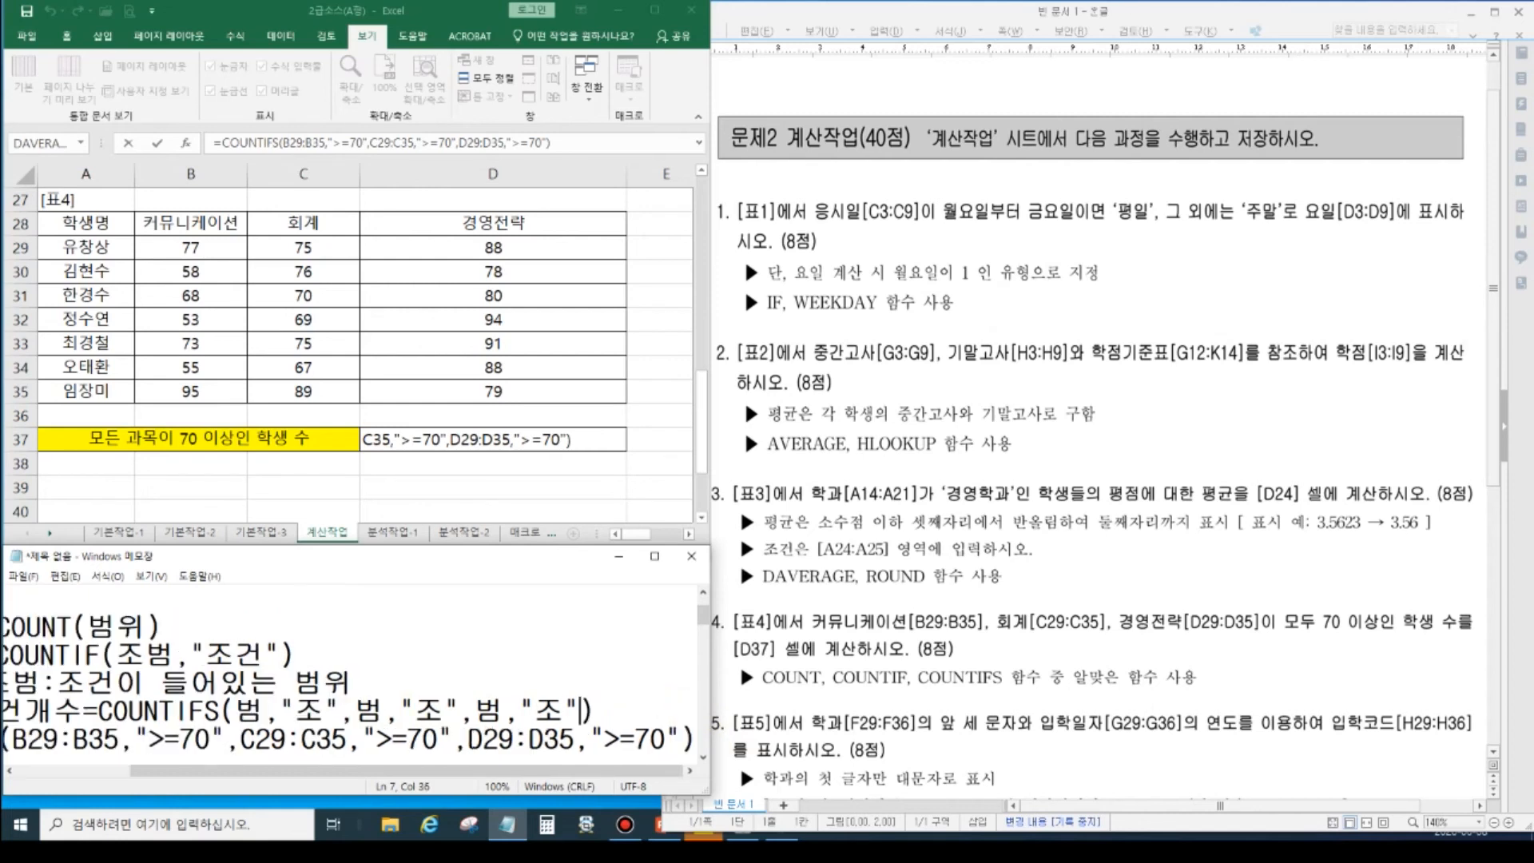
pyautogui.press('Home')
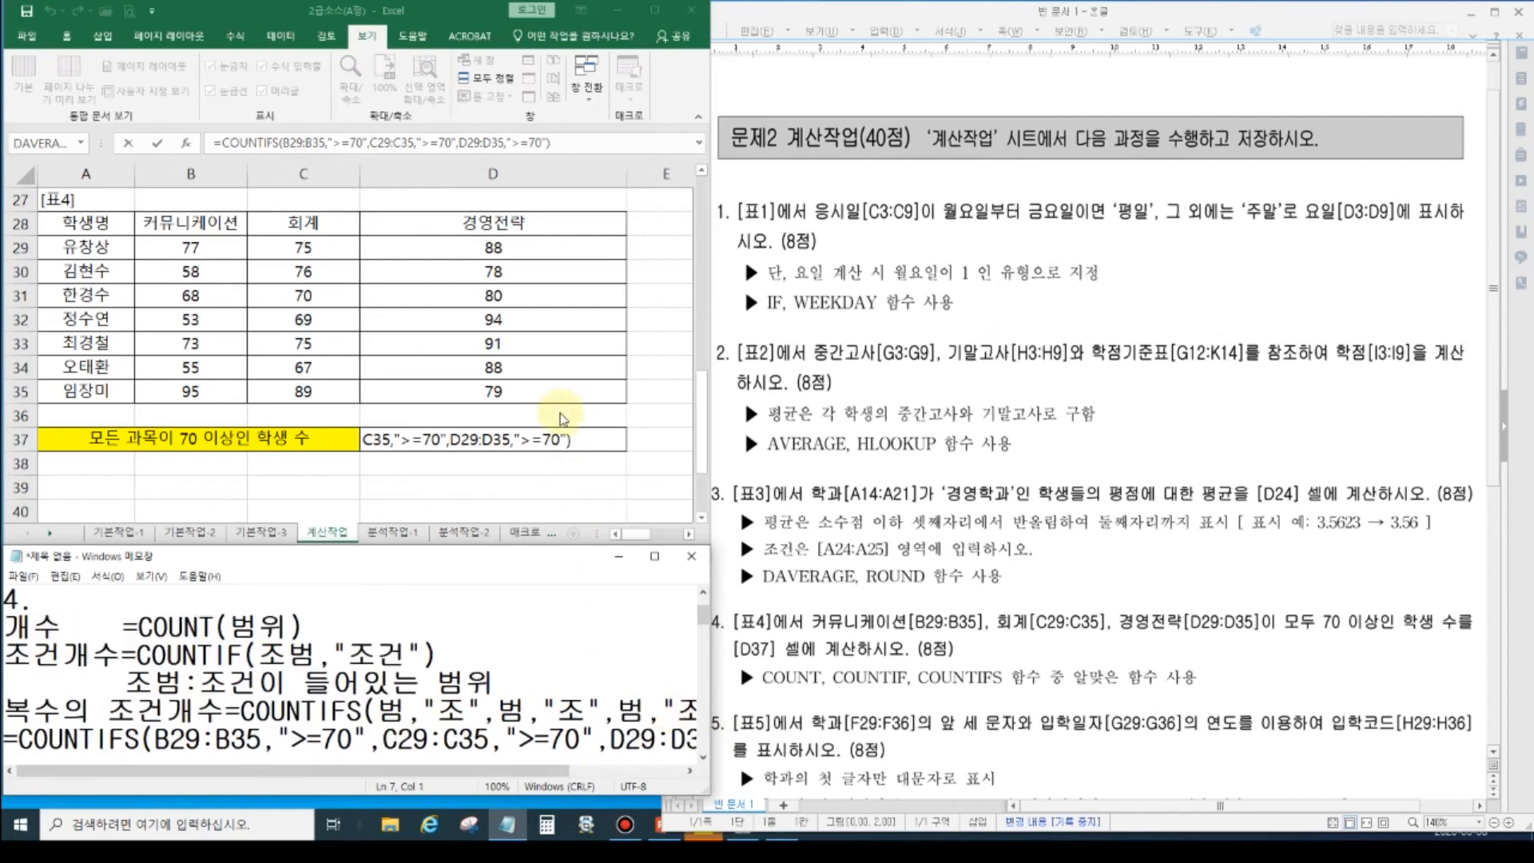
pyautogui.press('Return')
pyautogui.doubleClick(560, 438)
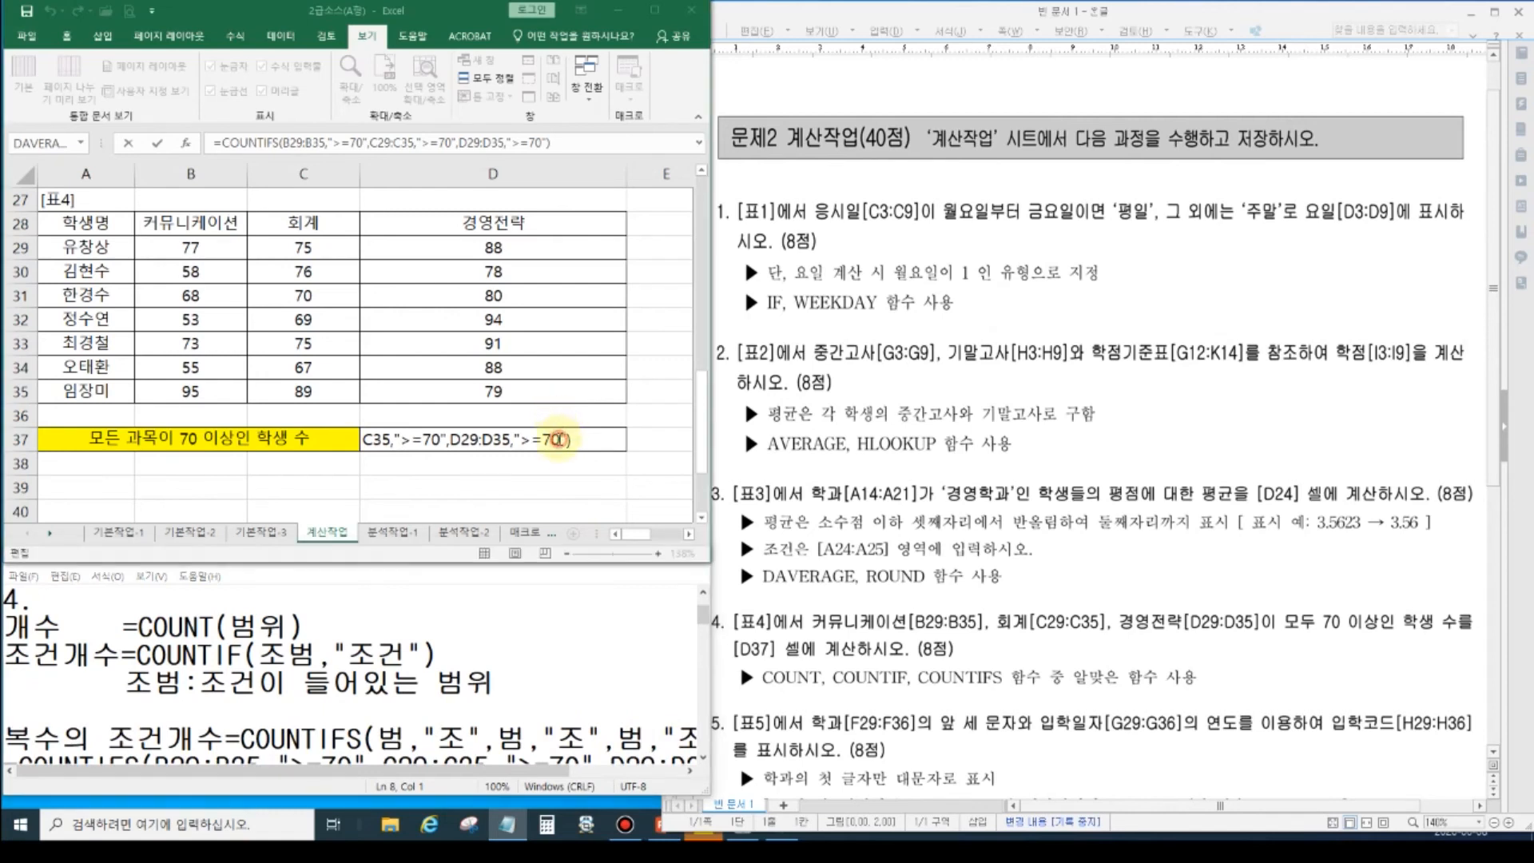
pyautogui.click(326, 711)
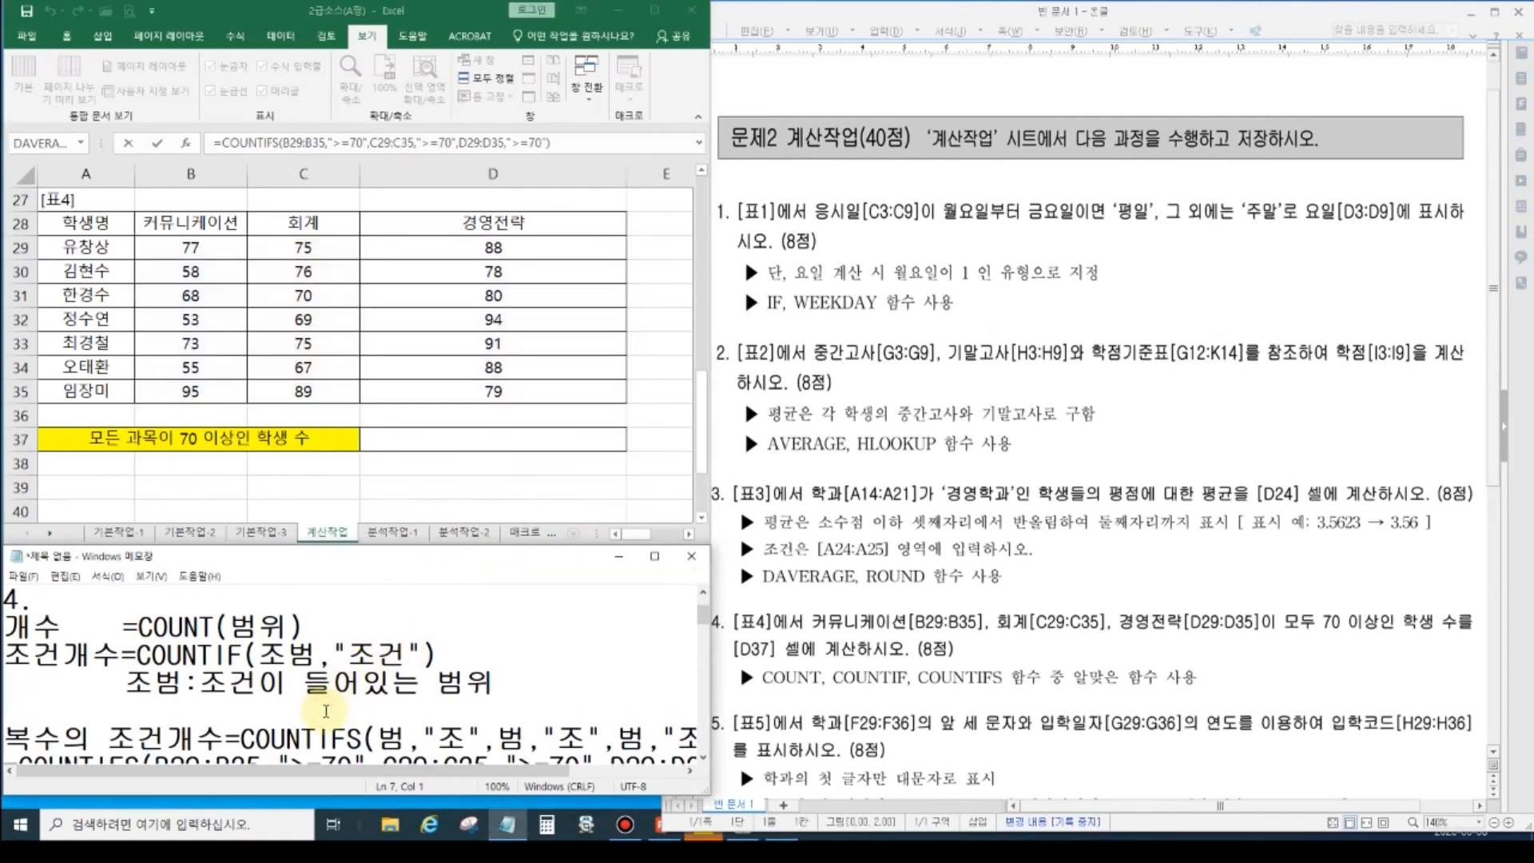
pyautogui.press('Delete')
# - Commit the COUNTIFS formula in D37 and reselect the cell
pyautogui.doubleClick(432, 436)
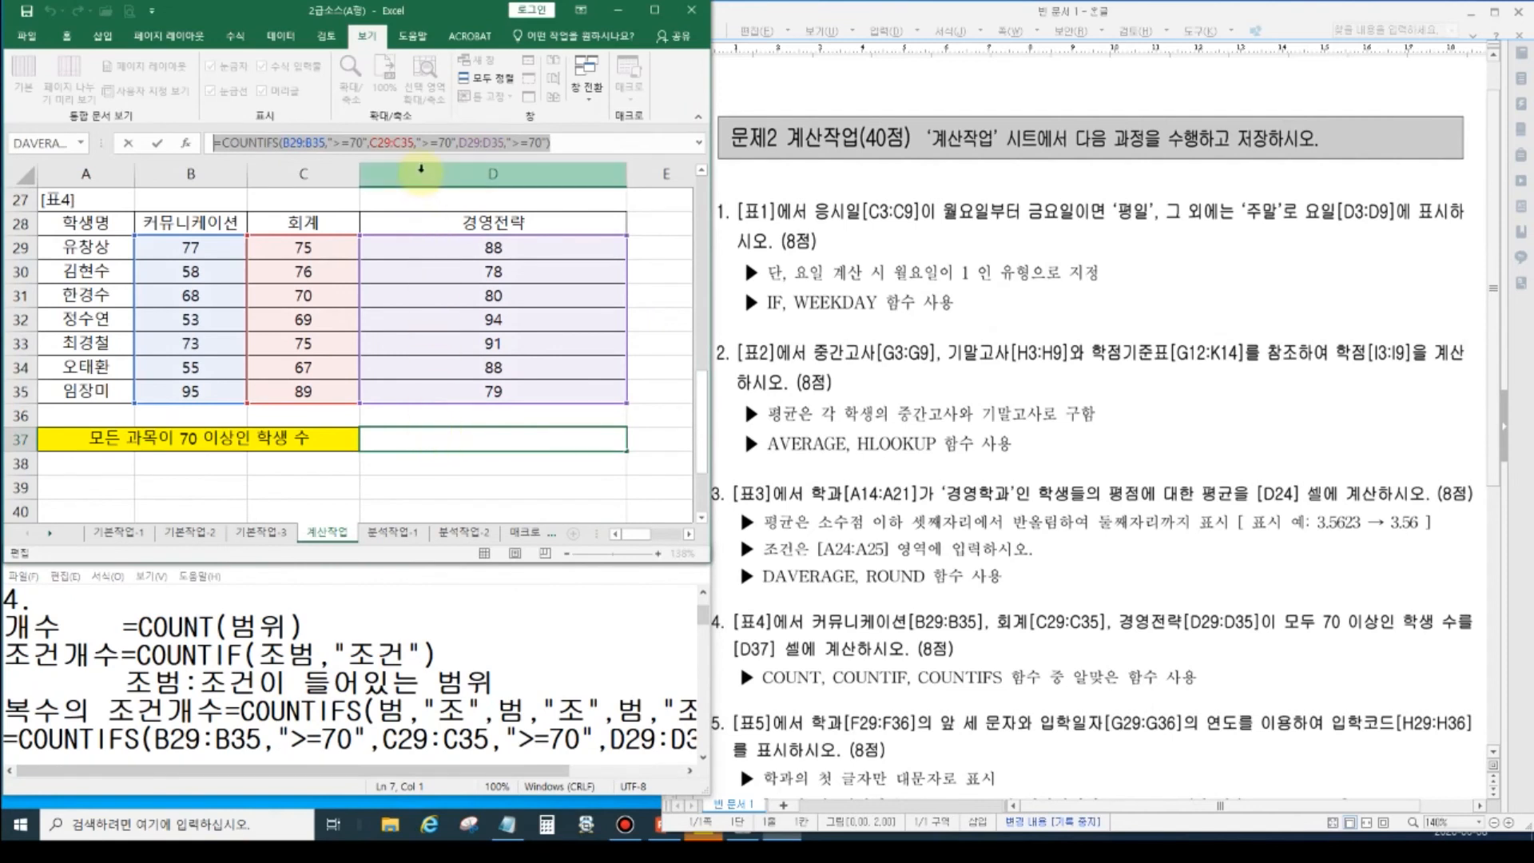
pyautogui.click(420, 142)
pyautogui.press('Return')
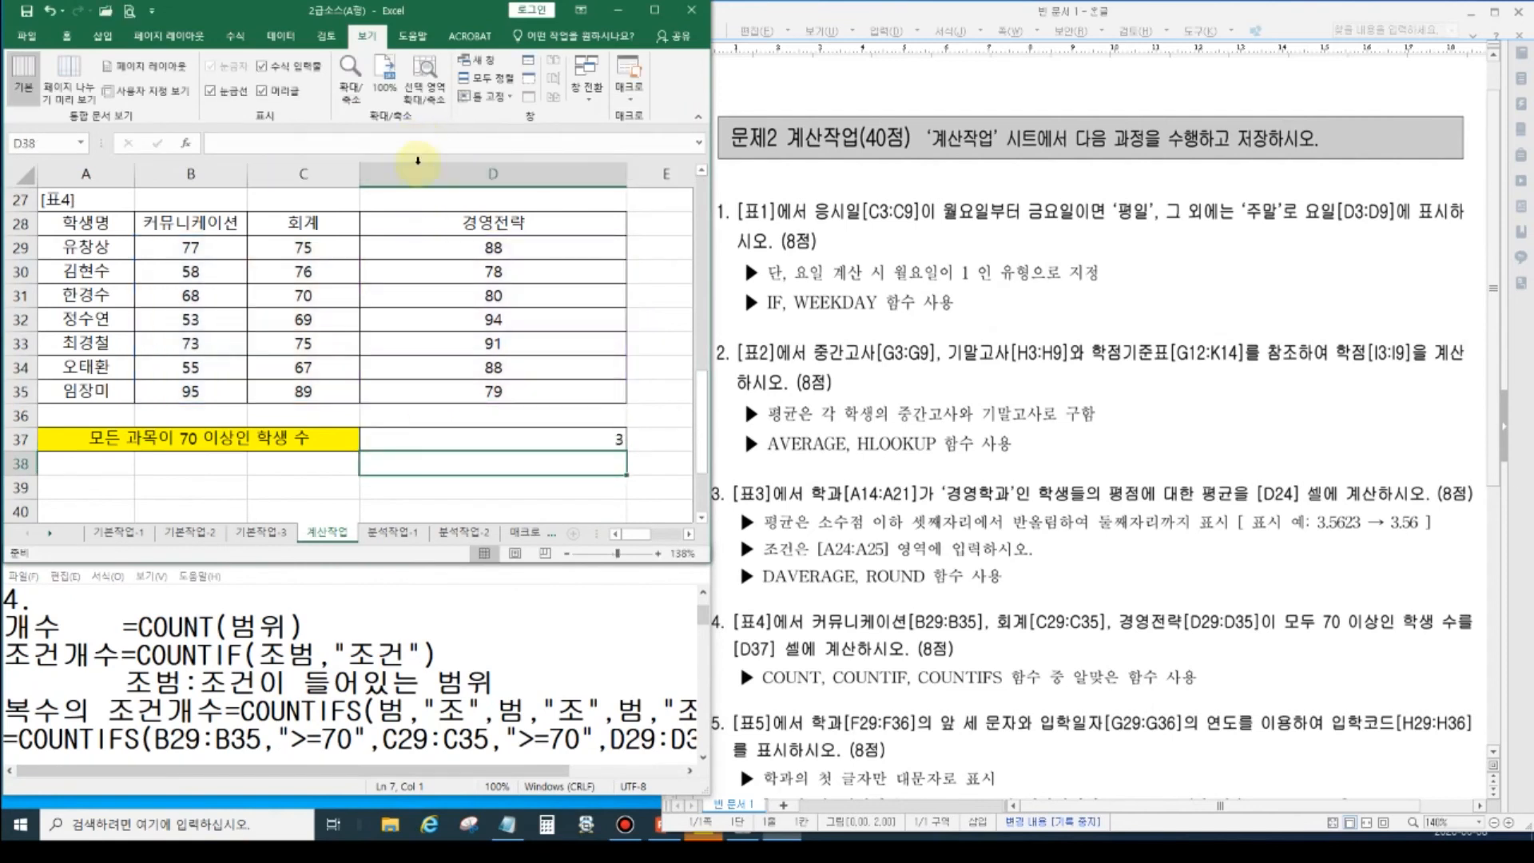
pyautogui.click(467, 437)
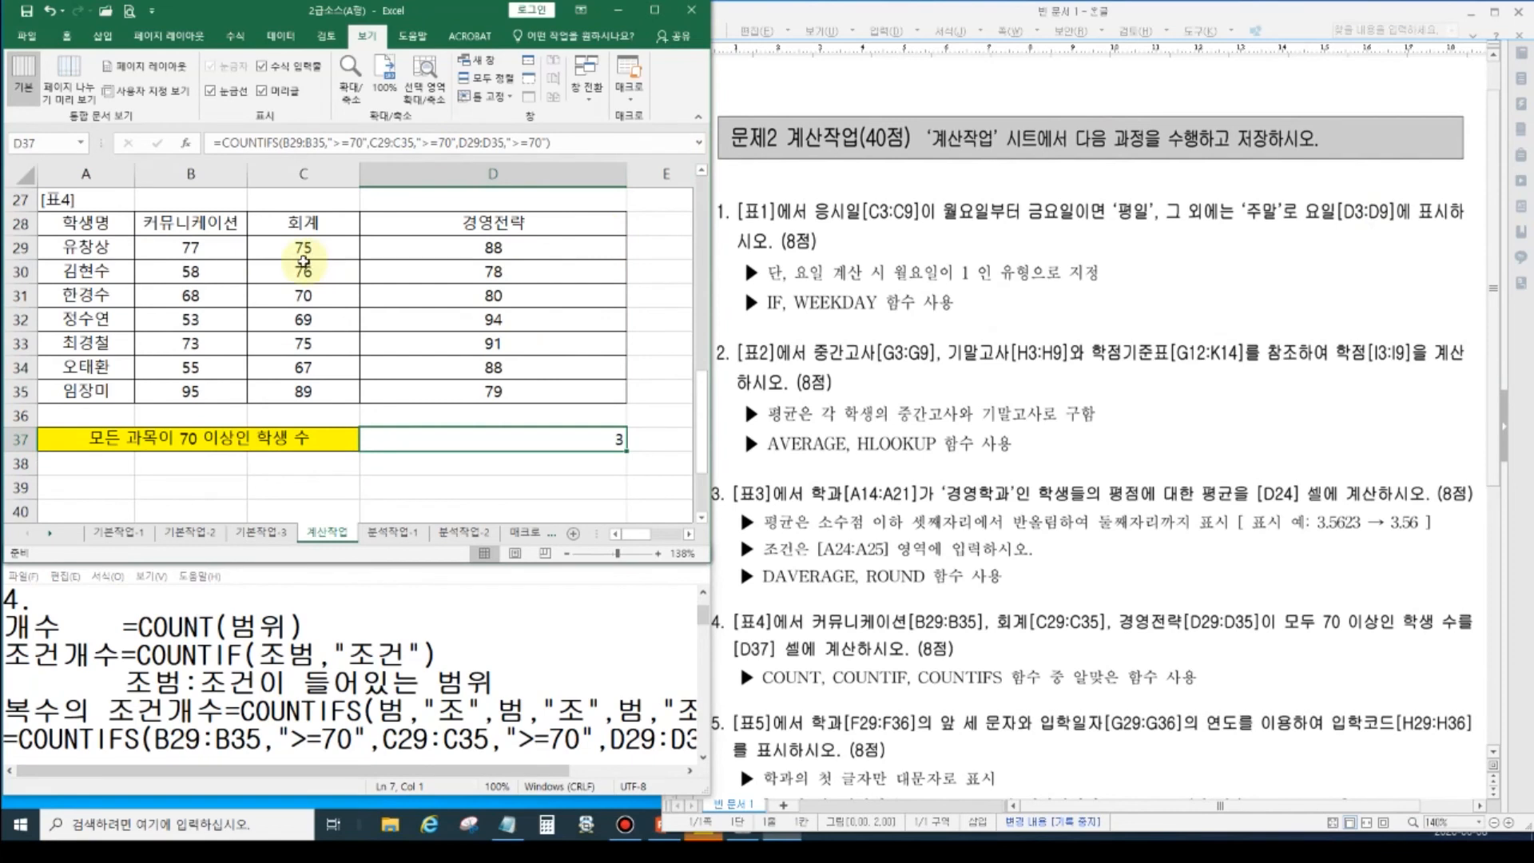
# - Fill the first student's three scores in B29:D29 with yellow
pyautogui.click(214, 248)
pyautogui.moveTo(266, 249); pyautogui.dragTo(496, 249)
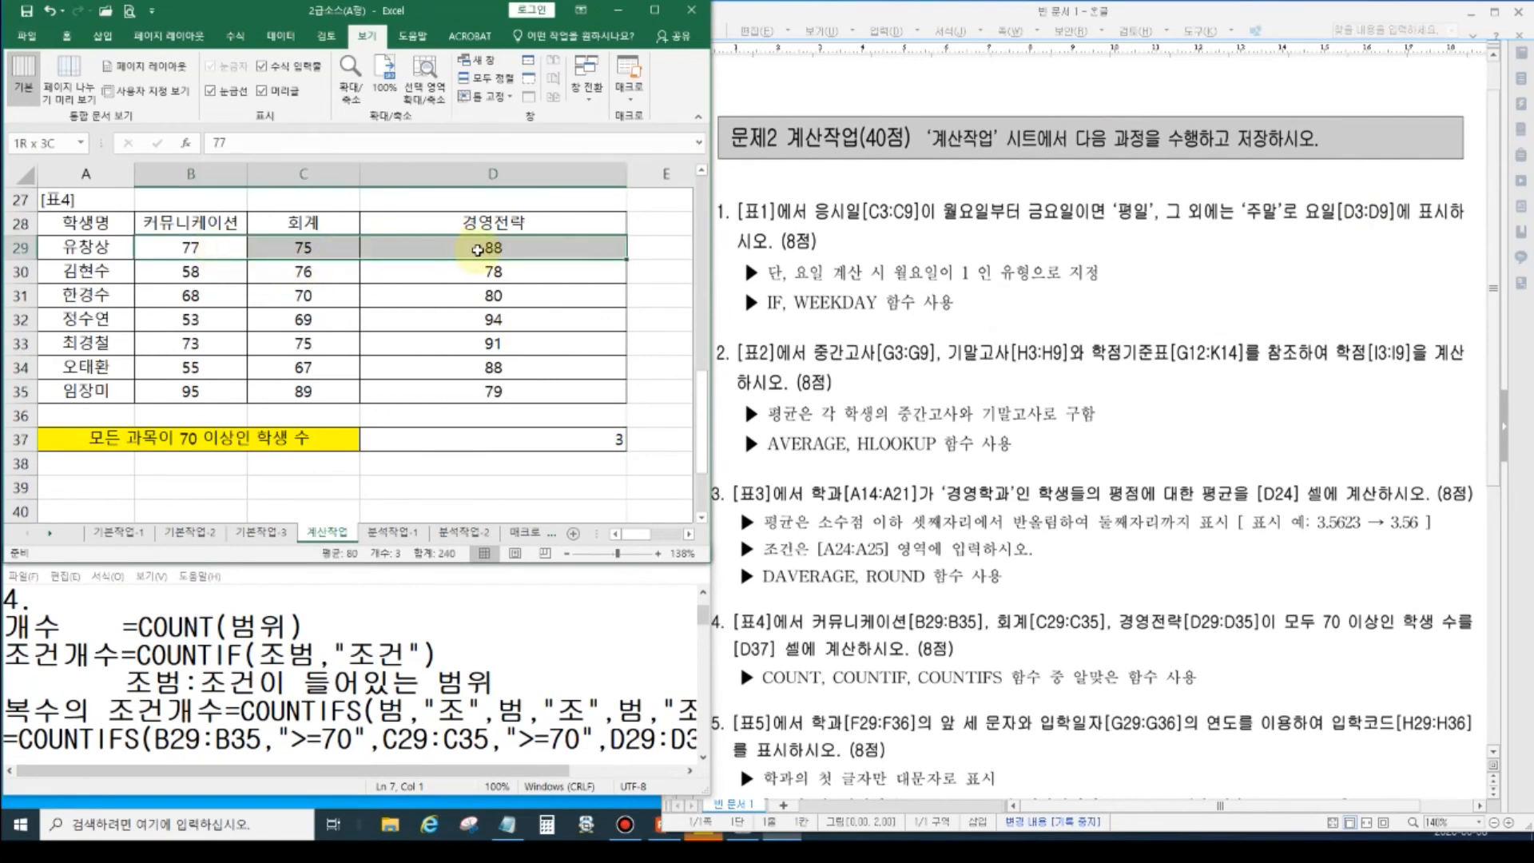
pyautogui.click(66, 36)
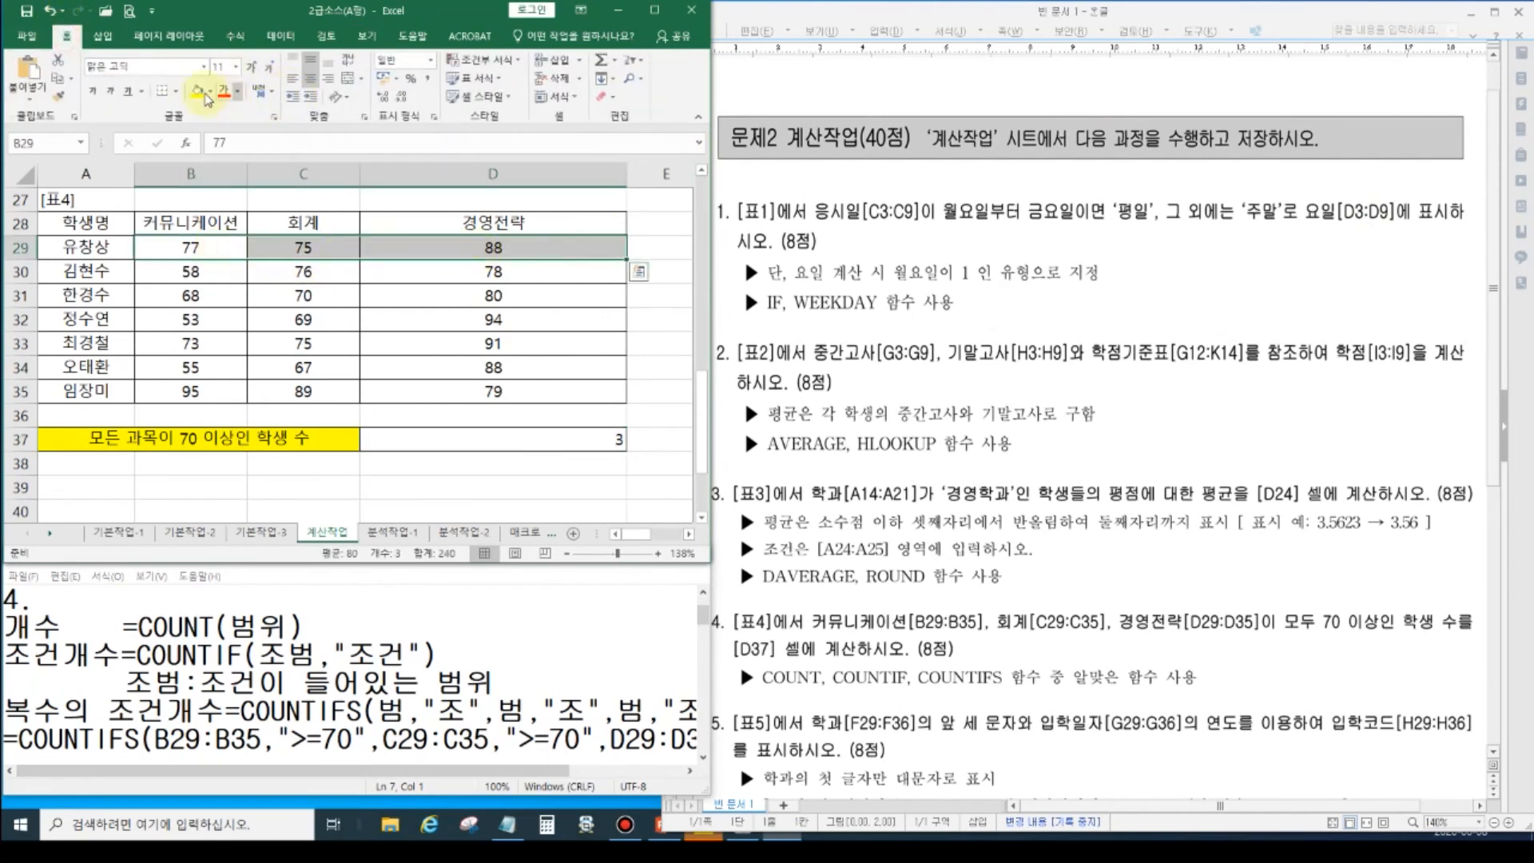
pyautogui.click(198, 91)
# - Fill the score ranges B33:D33 and B35:D35 with yellow and reselect D37
pyautogui.click(202, 272)
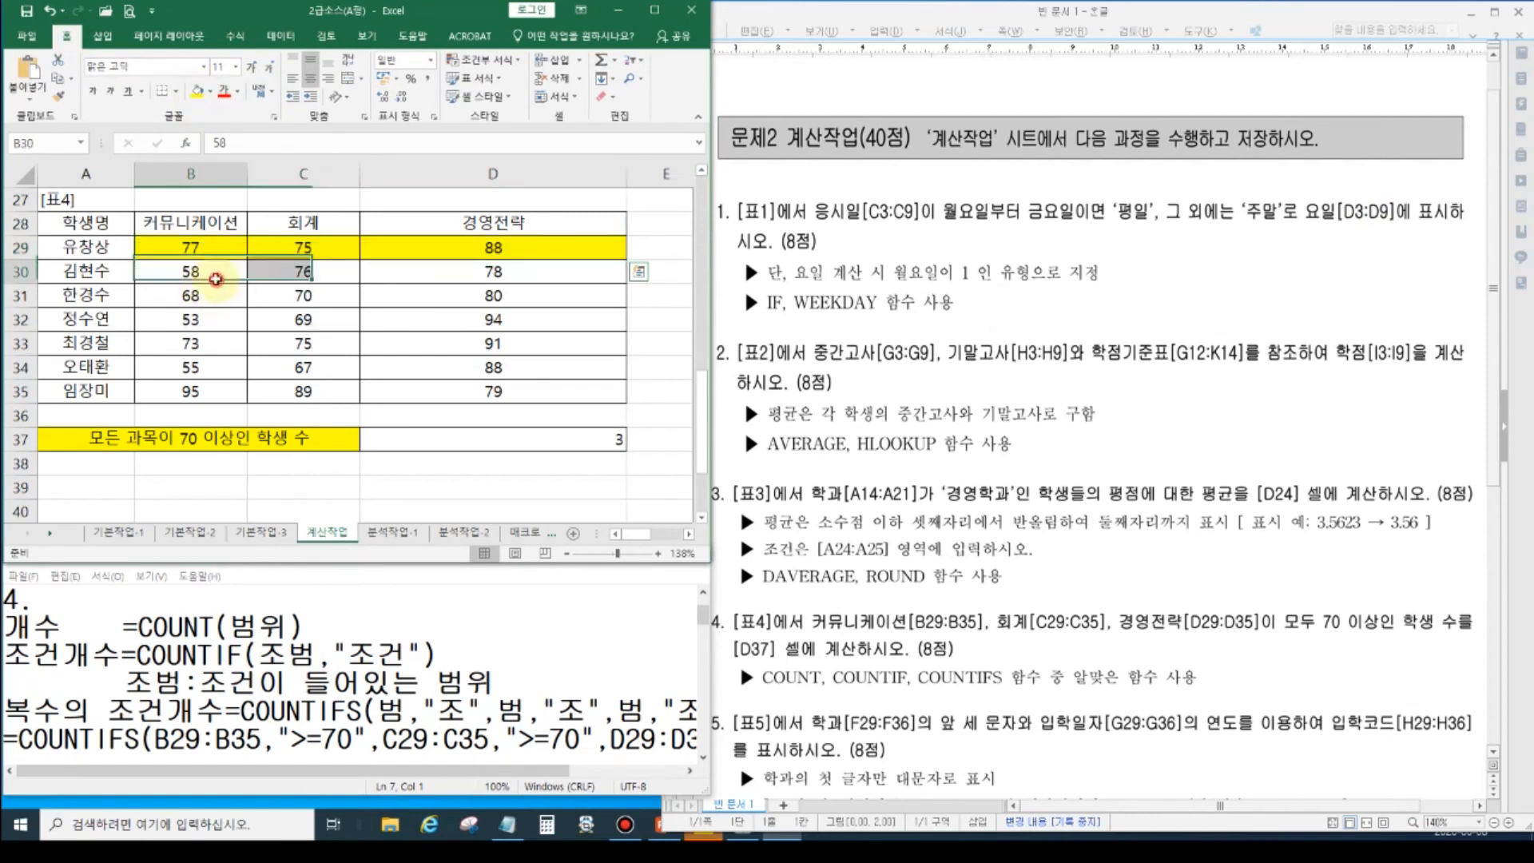
pyautogui.moveTo(216, 344); pyautogui.dragTo(431, 346)
pyautogui.click(197, 91)
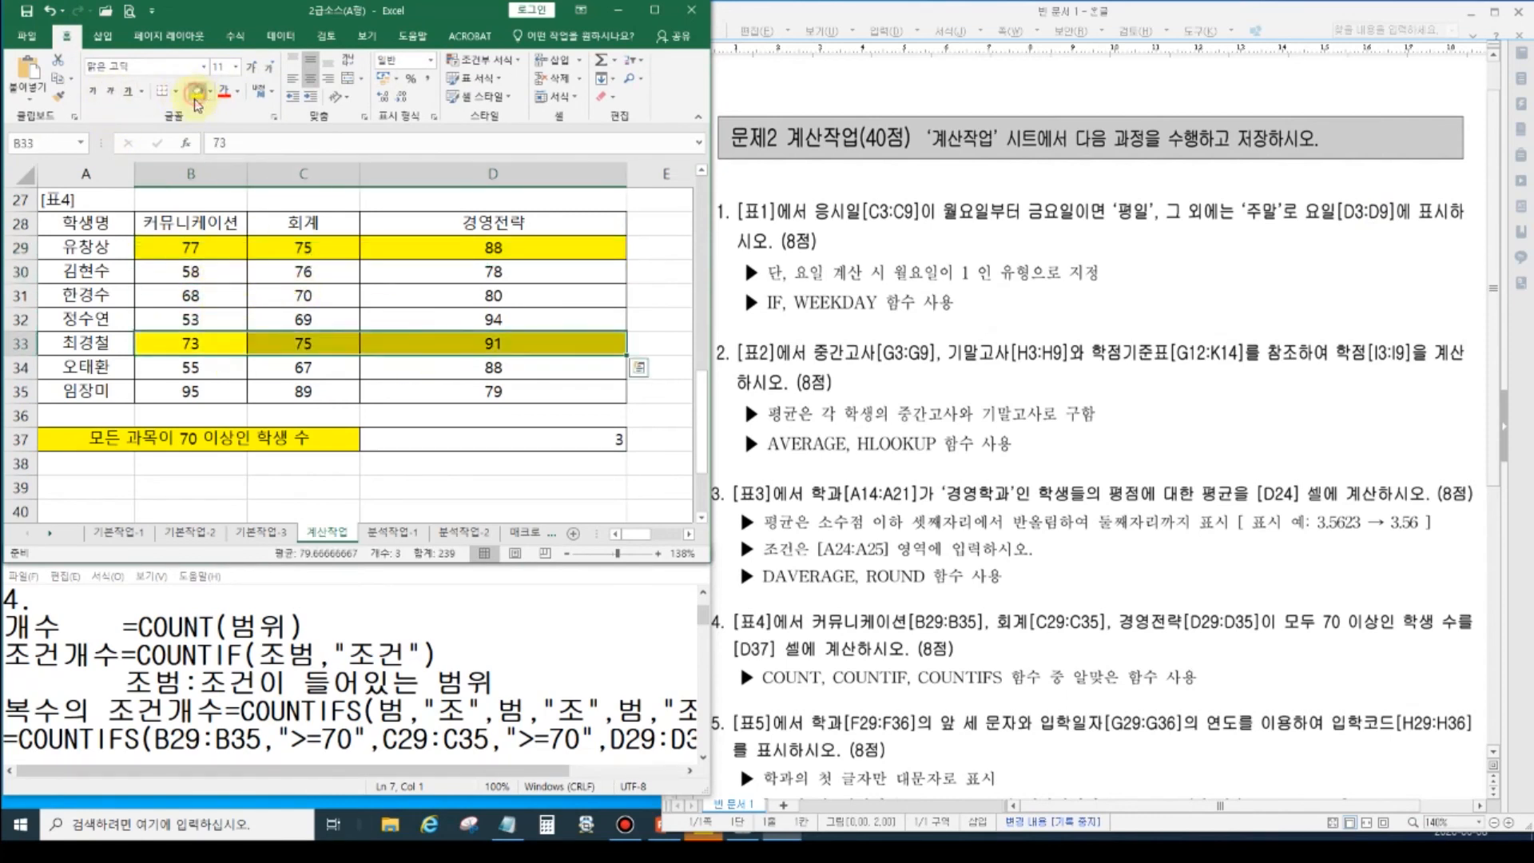
pyautogui.moveTo(221, 395); pyautogui.dragTo(463, 401)
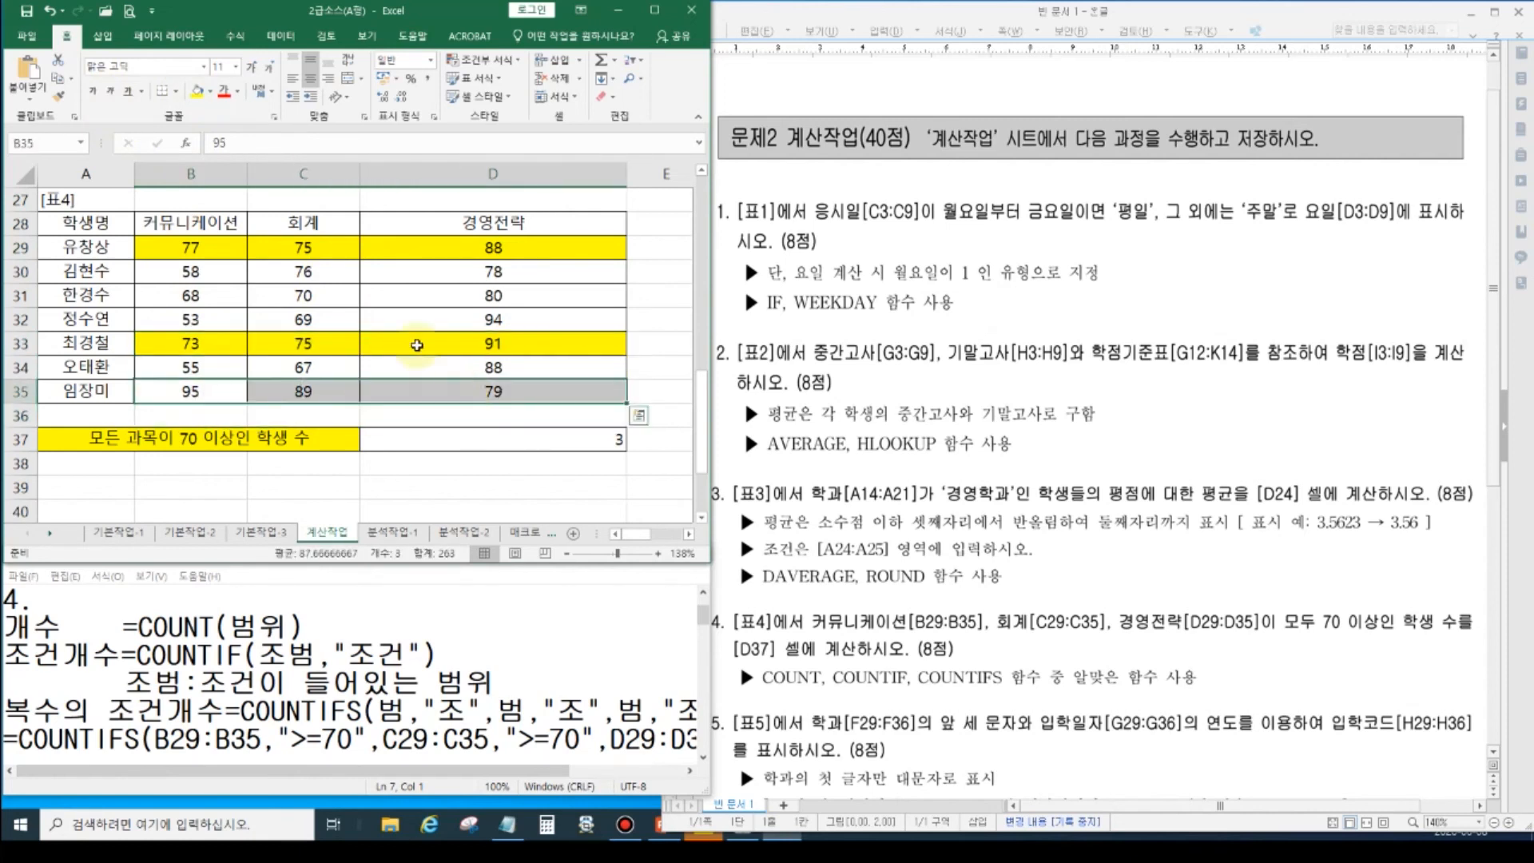
pyautogui.click(197, 90)
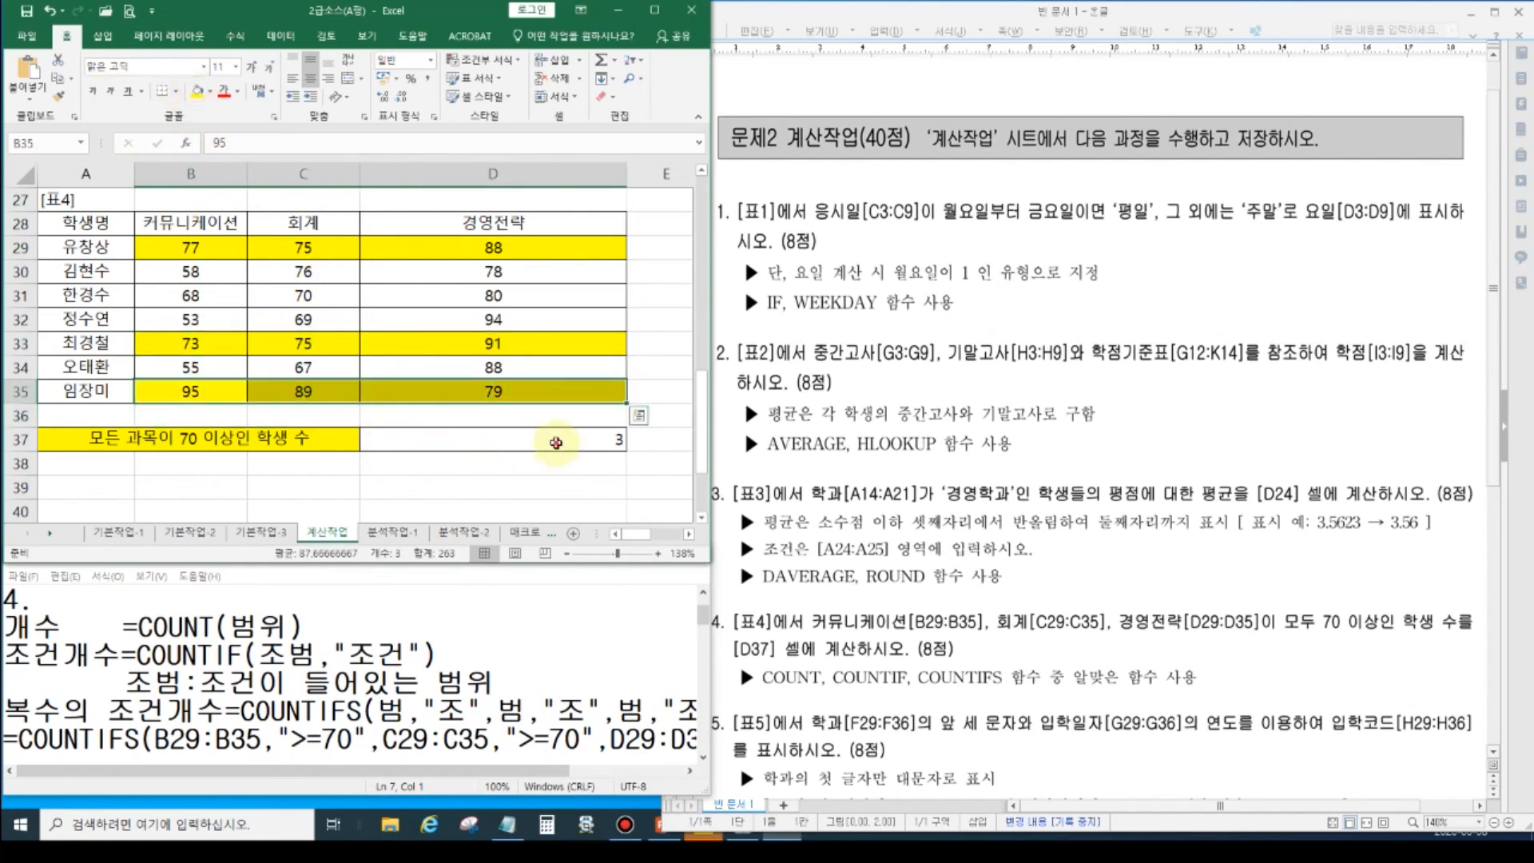
pyautogui.click(555, 440)
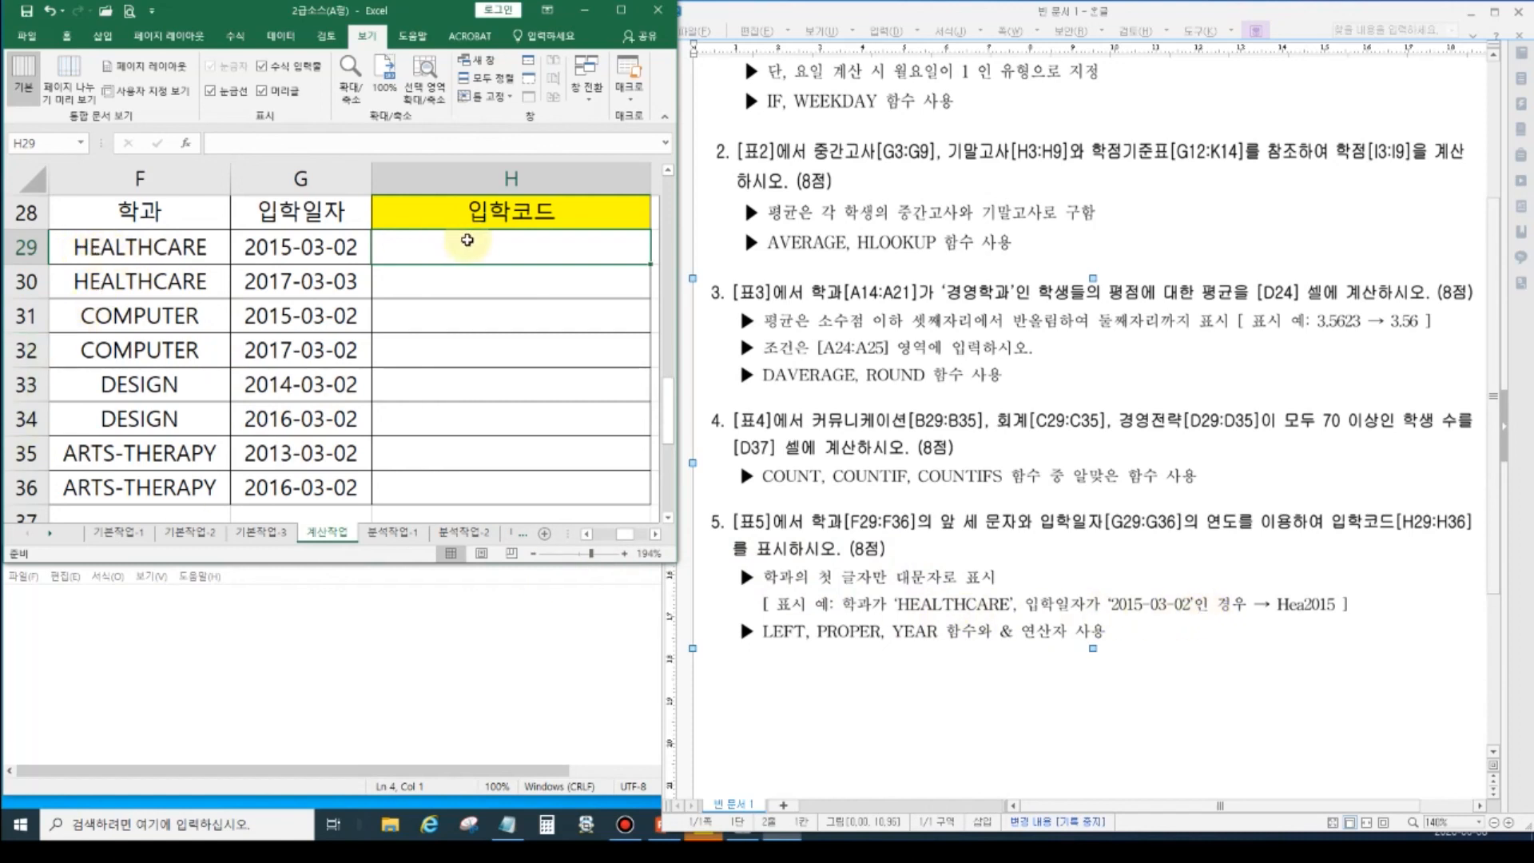
# - Enter =LEFT(F29,3) in H29 of table 5 to extract the department's first three characters
pyautogui.write('=L')
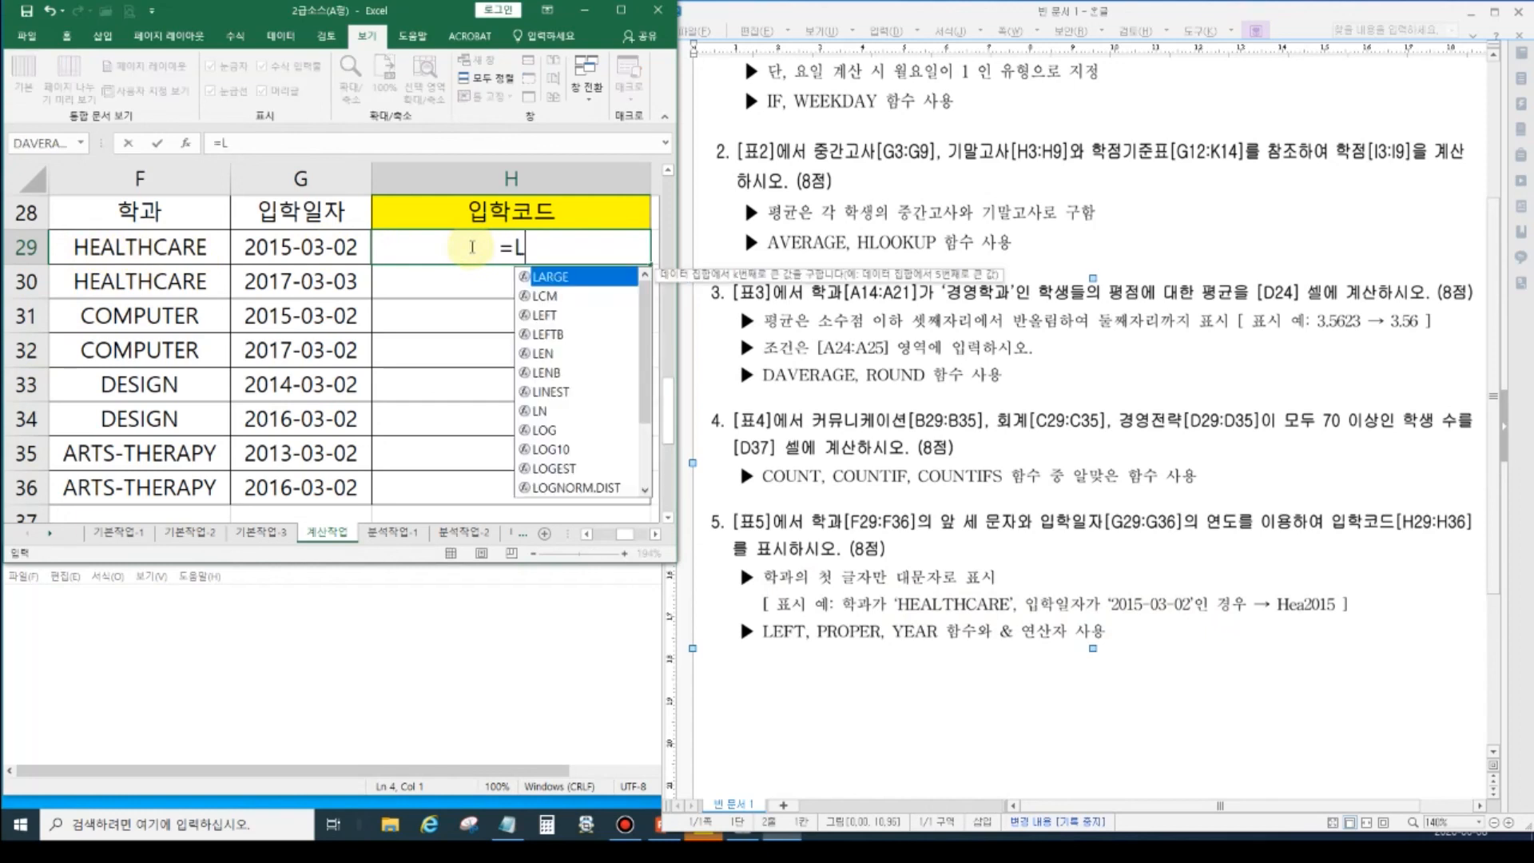
pyautogui.write('EFT(')
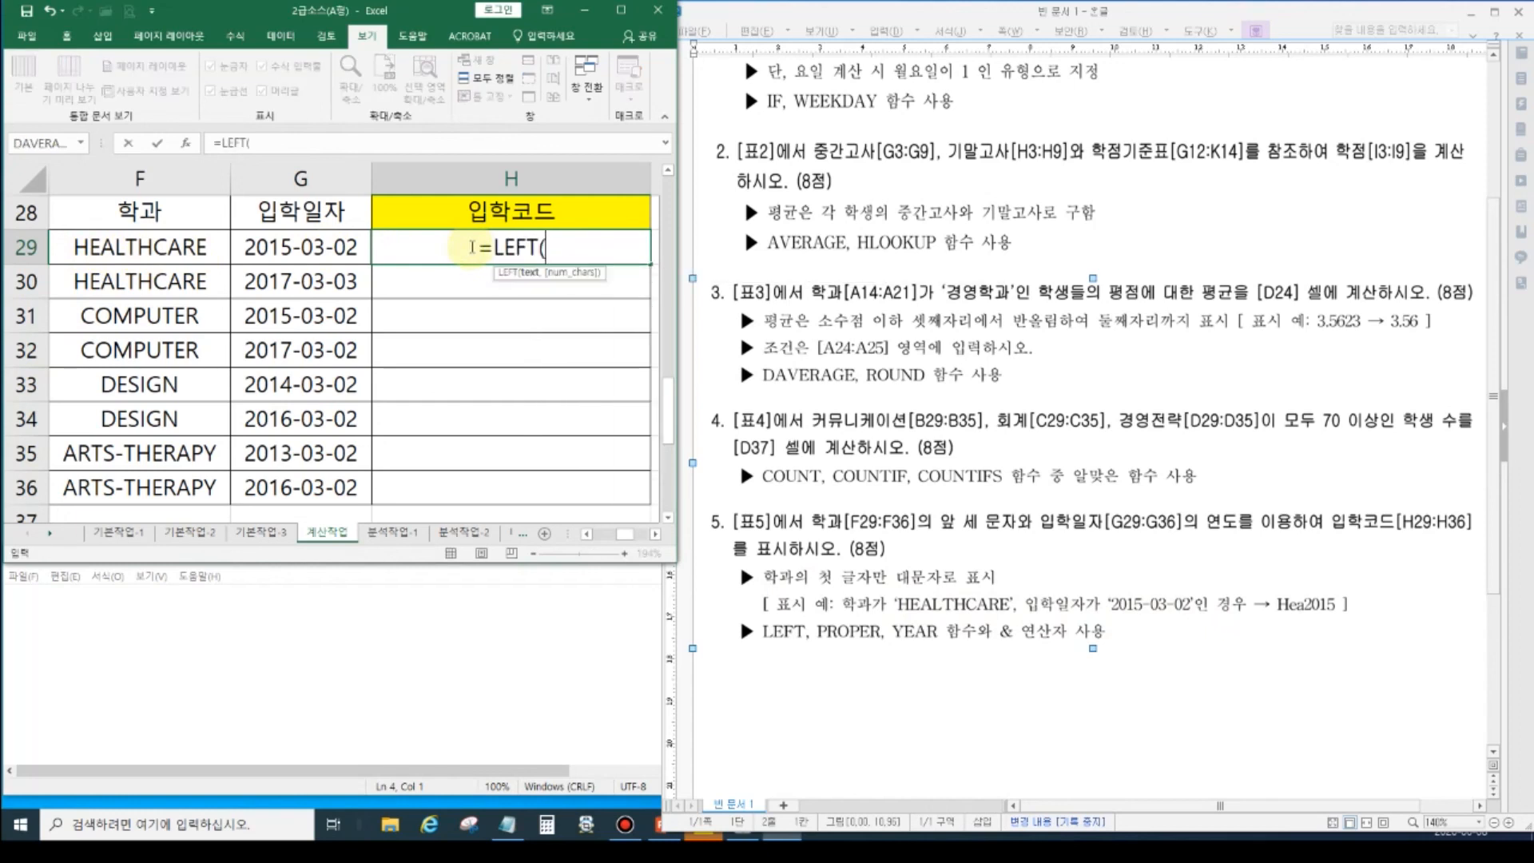
pyautogui.click(80, 249)
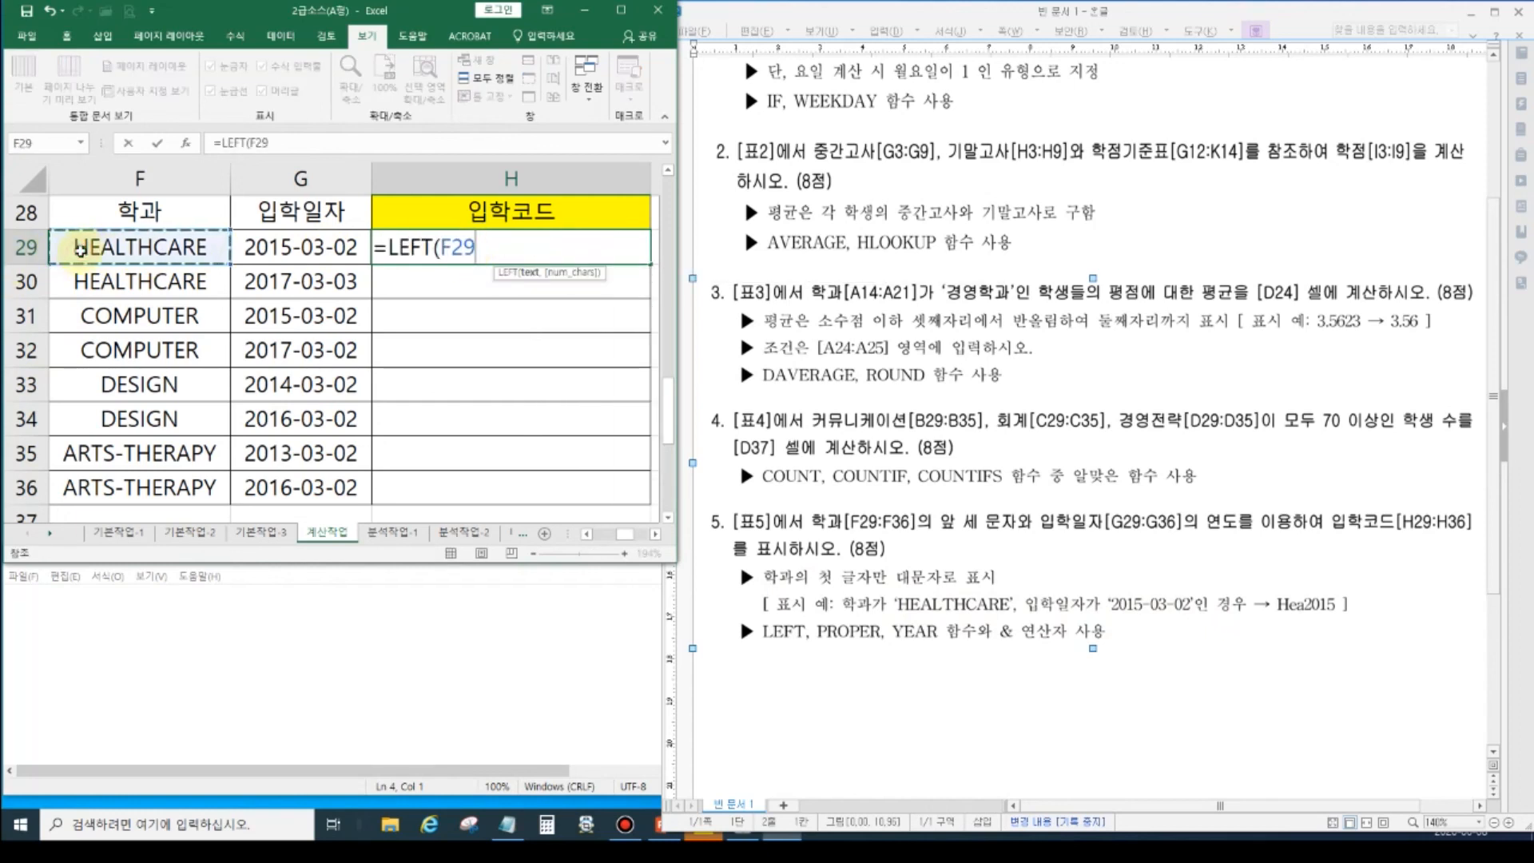
pyautogui.write(',3)')
pyautogui.press('Return')
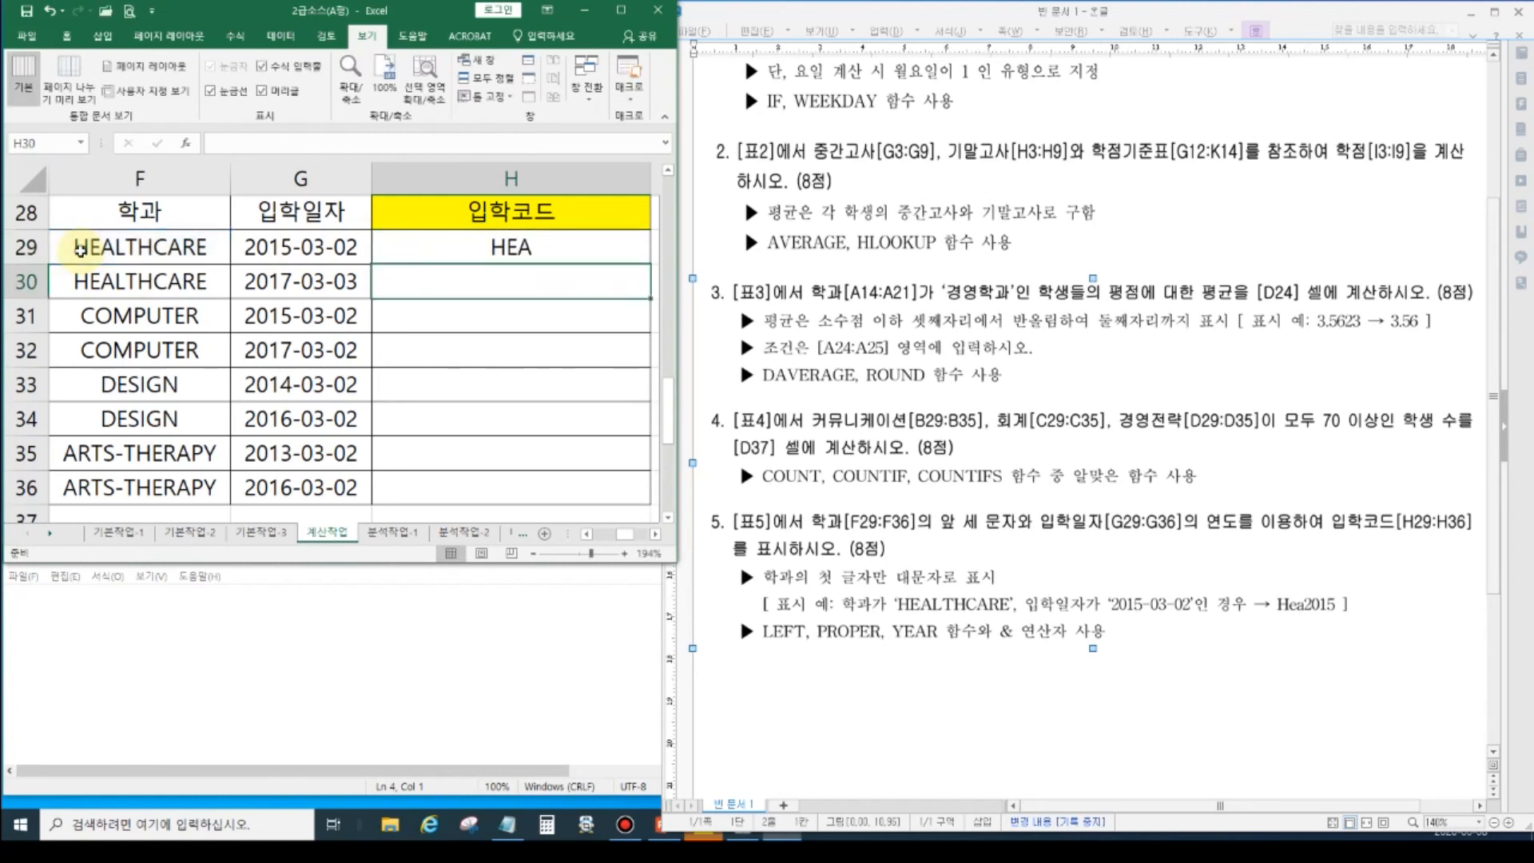
# - Append &YEAR(G29) to the LEFT formula in H29 to join the admission year
pyautogui.click(544, 241)
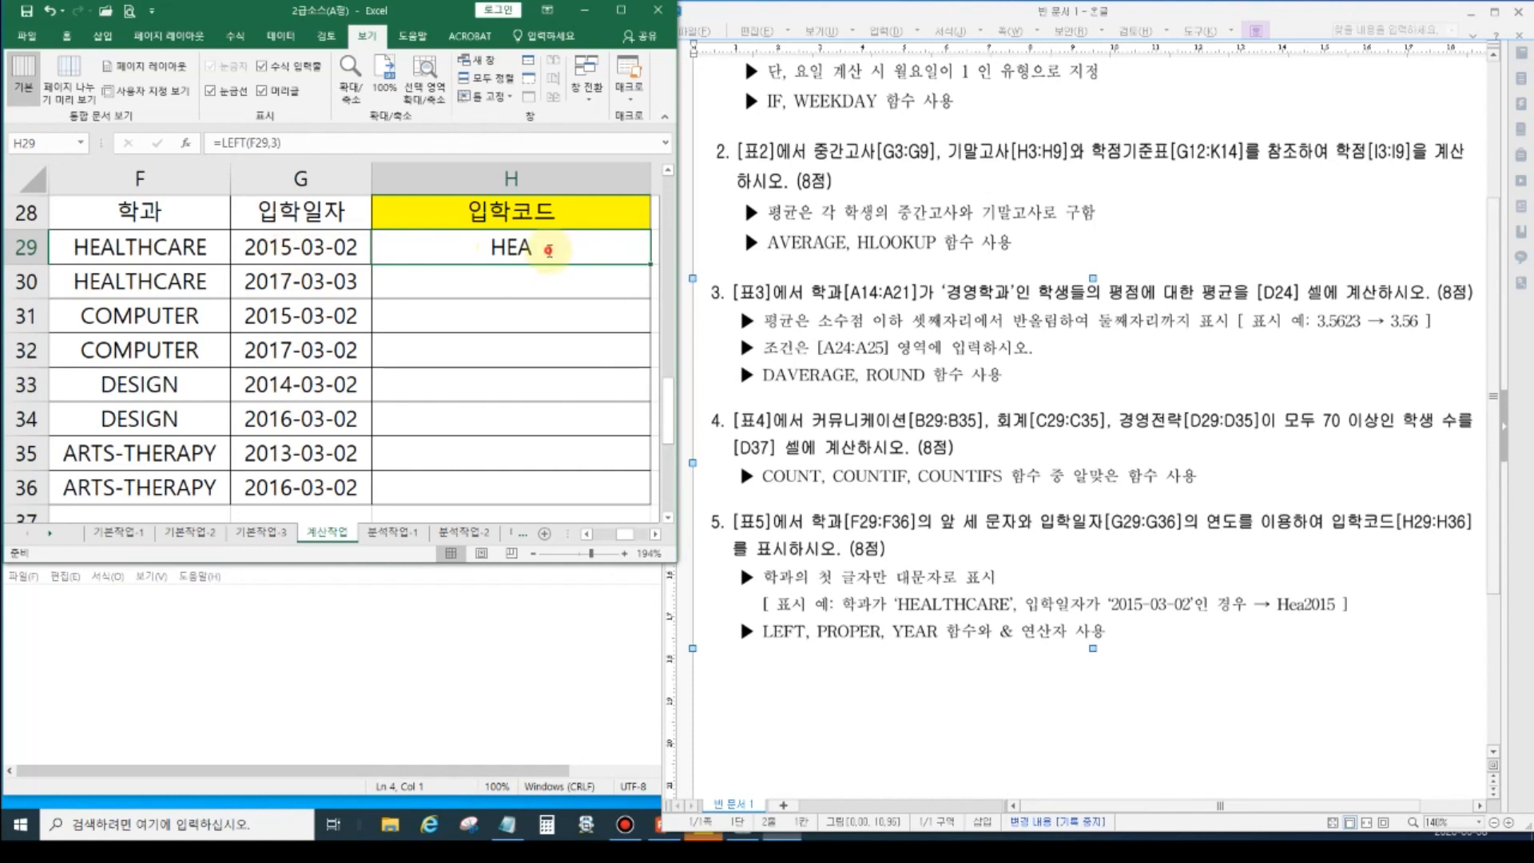
pyautogui.doubleClick(549, 250)
pyautogui.write('&')
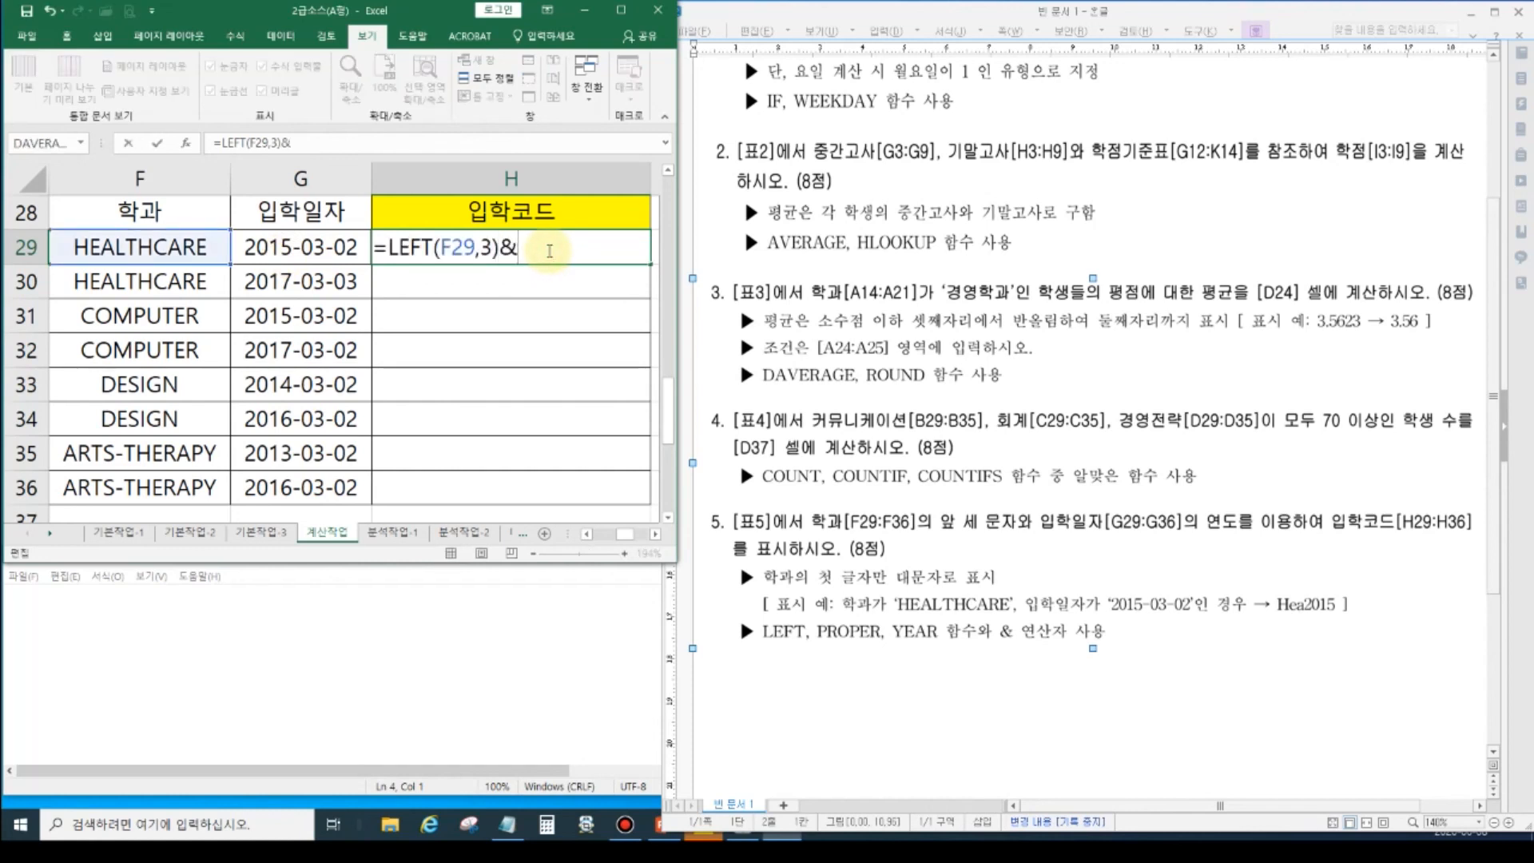
pyautogui.write('YEAR(')
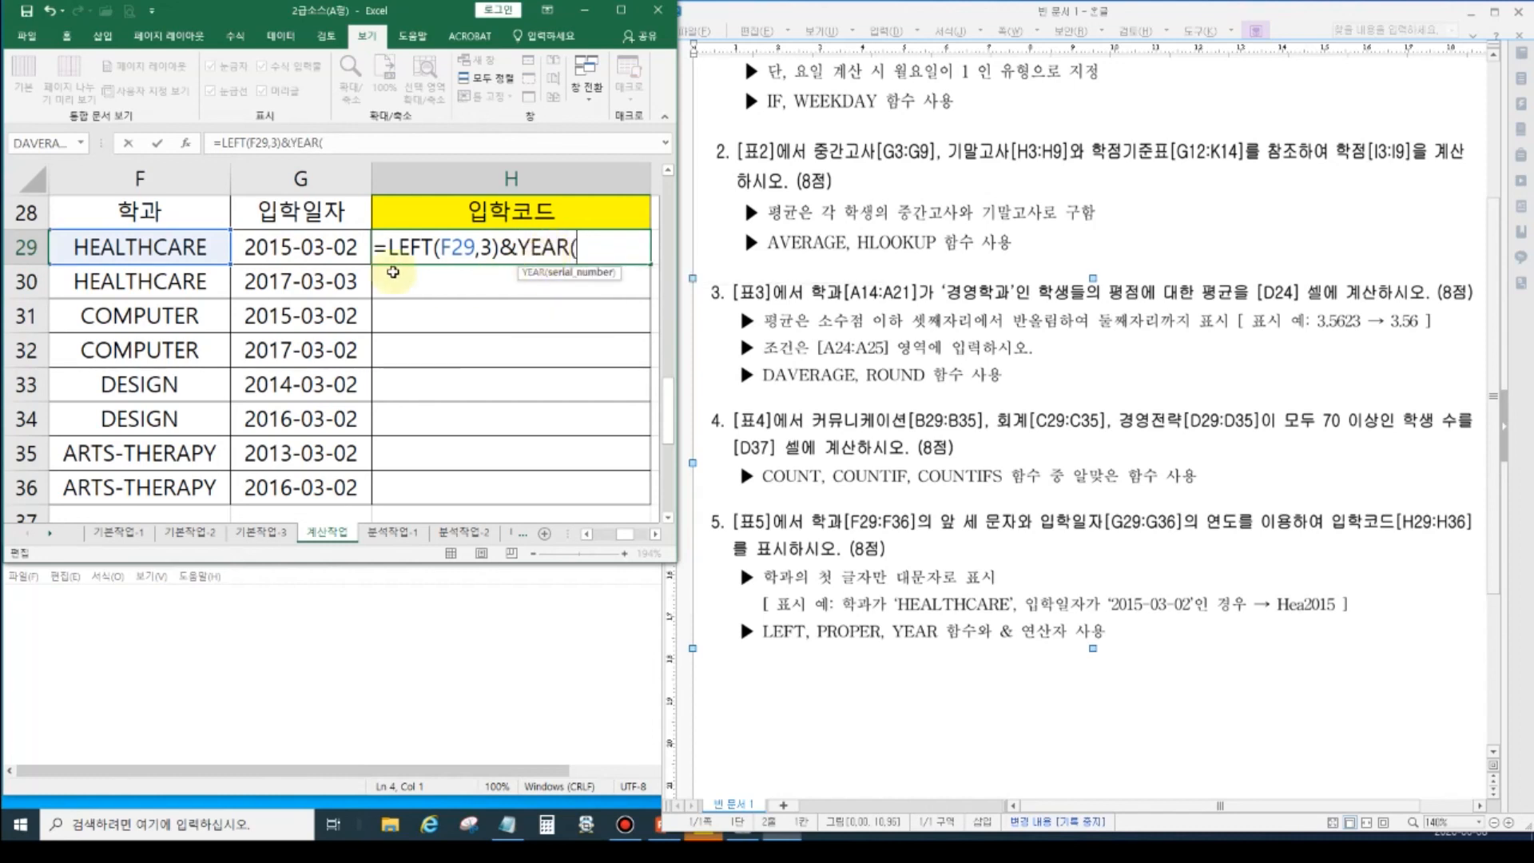
pyautogui.click(297, 246)
pyautogui.press('Return')
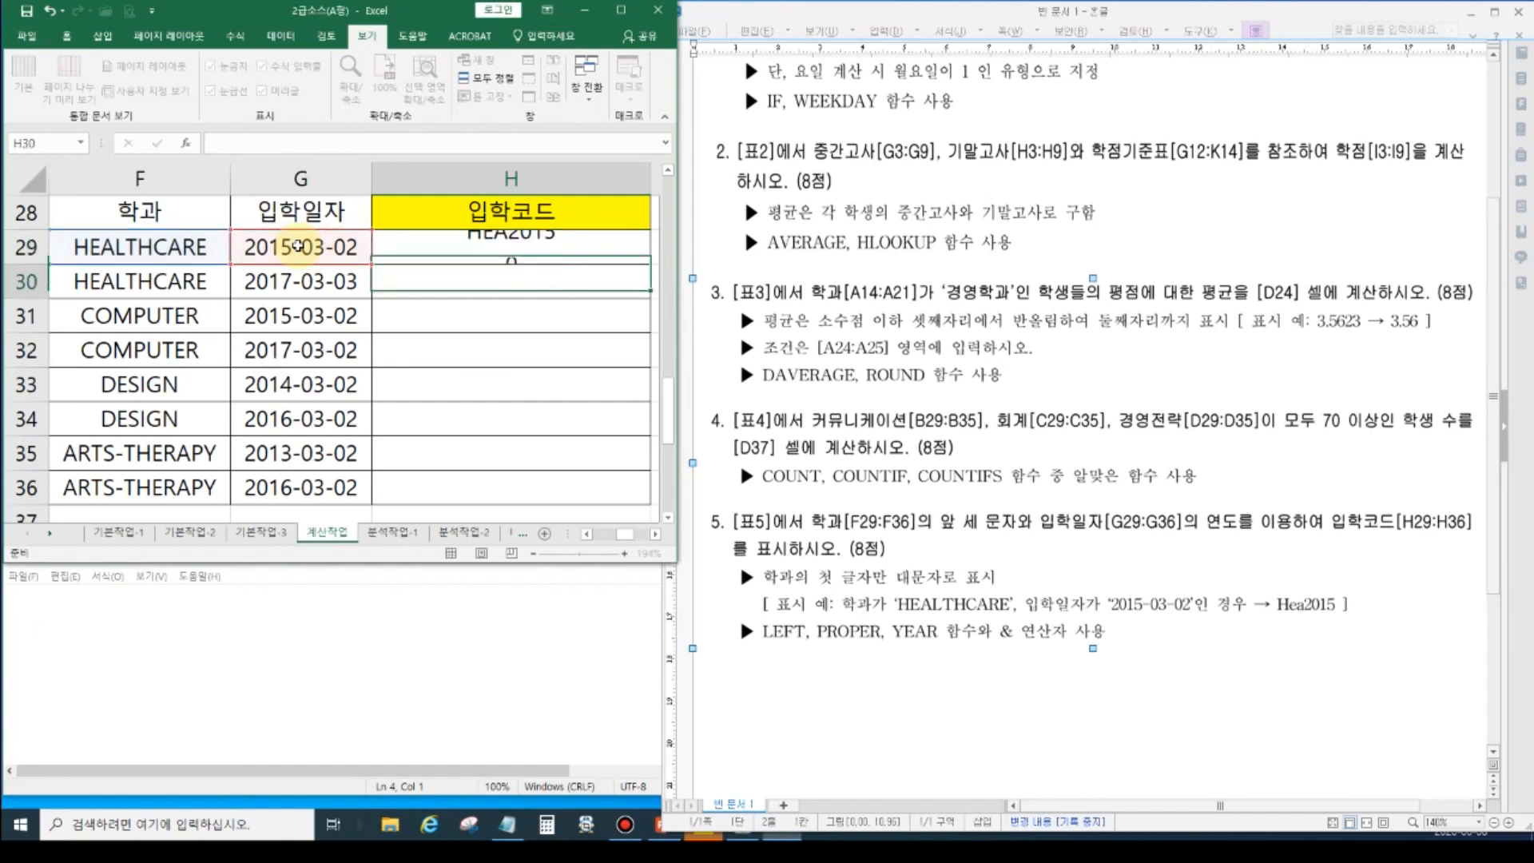
# - Wrap the whole expression in H29 in PROPER, making it =PROPER(LEFT(F29,3)&YEAR(G29))
pyautogui.click(541, 250)
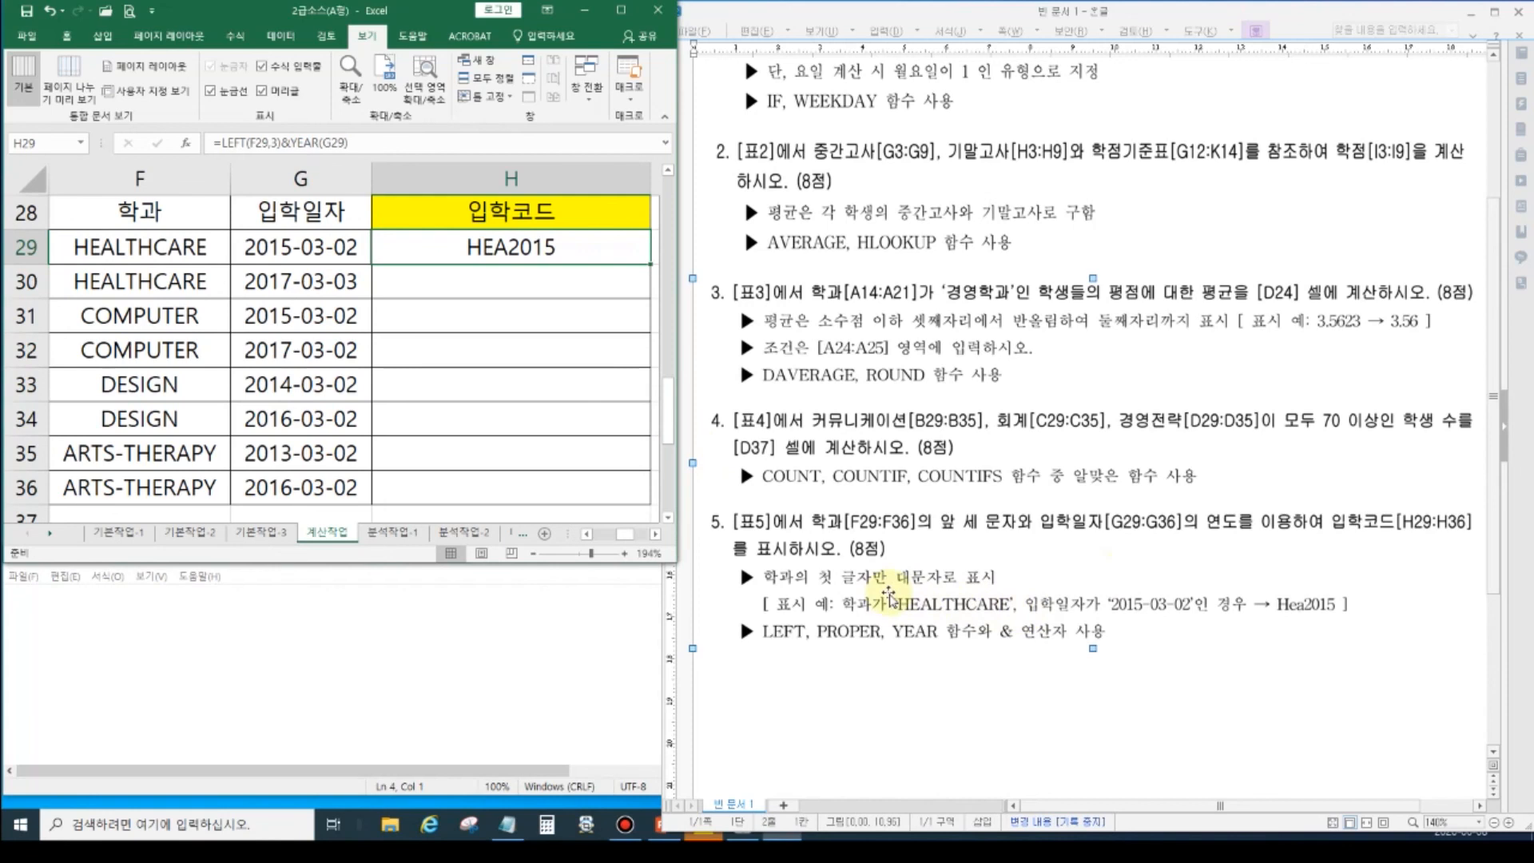
pyautogui.doubleClick(477, 244)
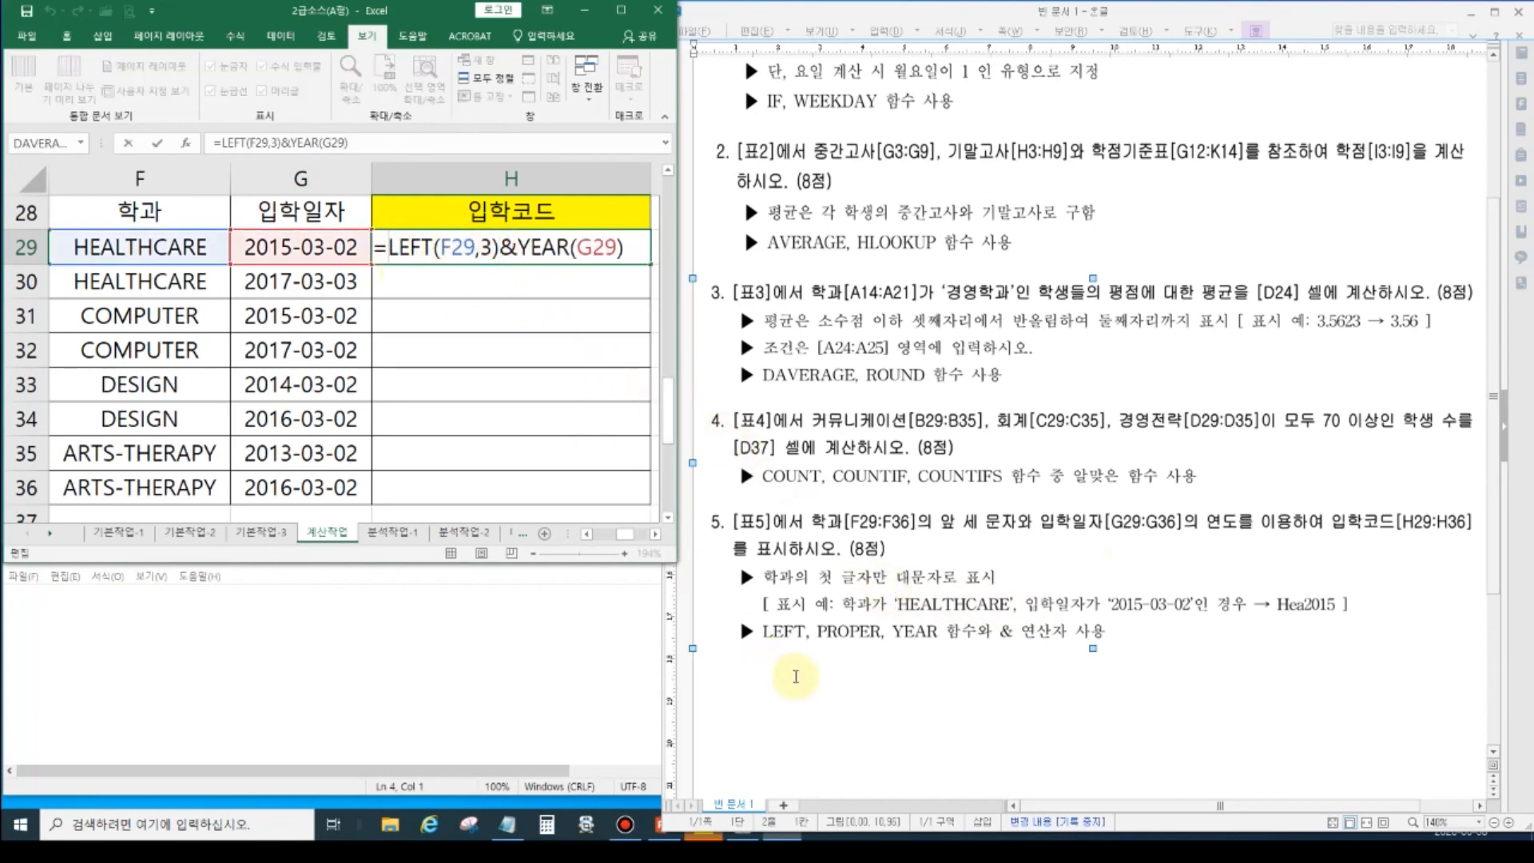
pyautogui.write('PR')
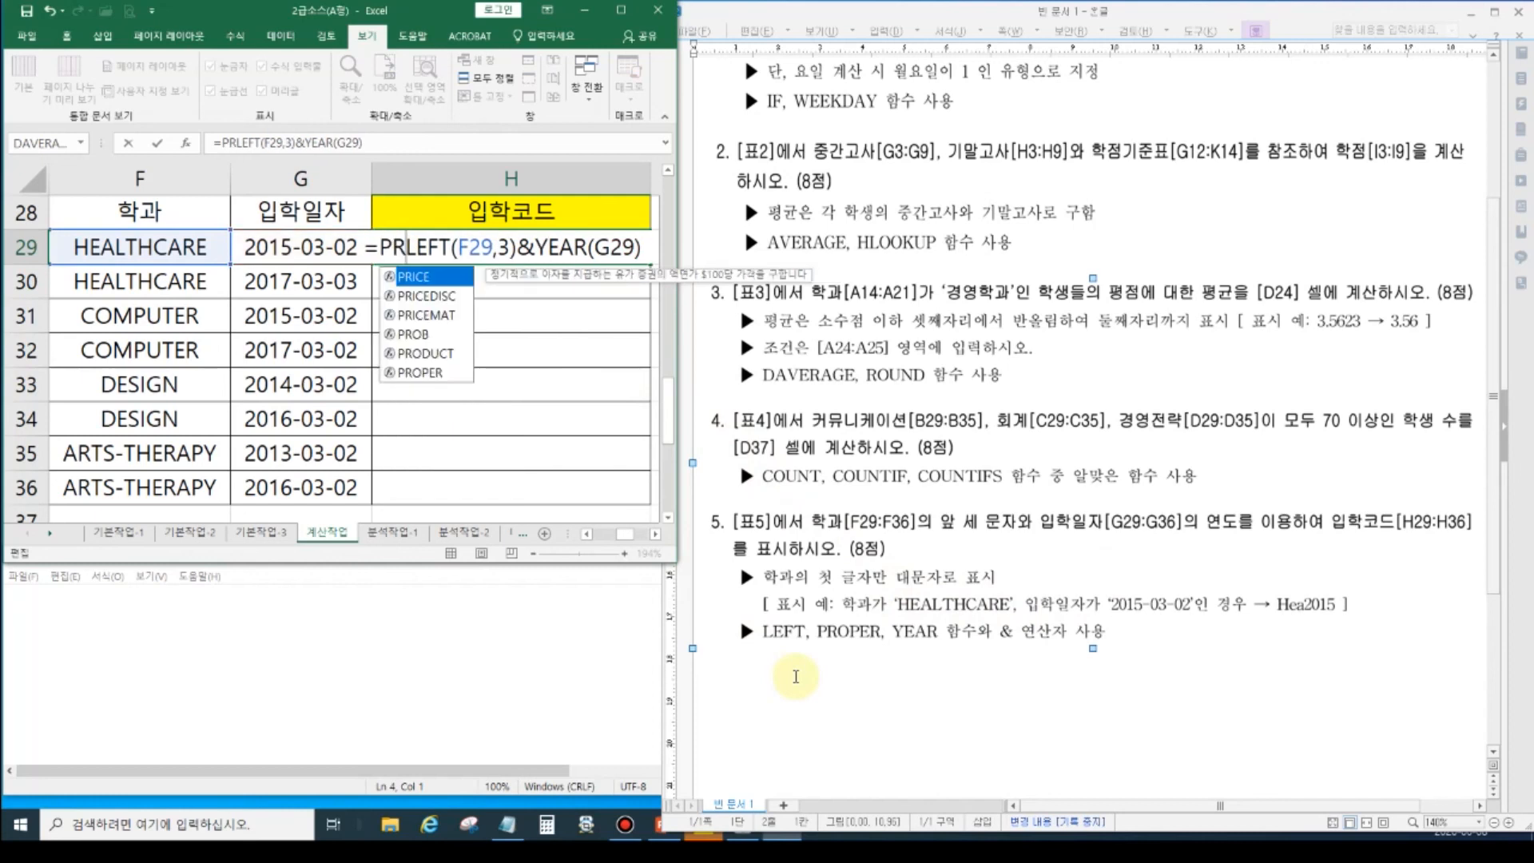
pyautogui.click(432, 373)
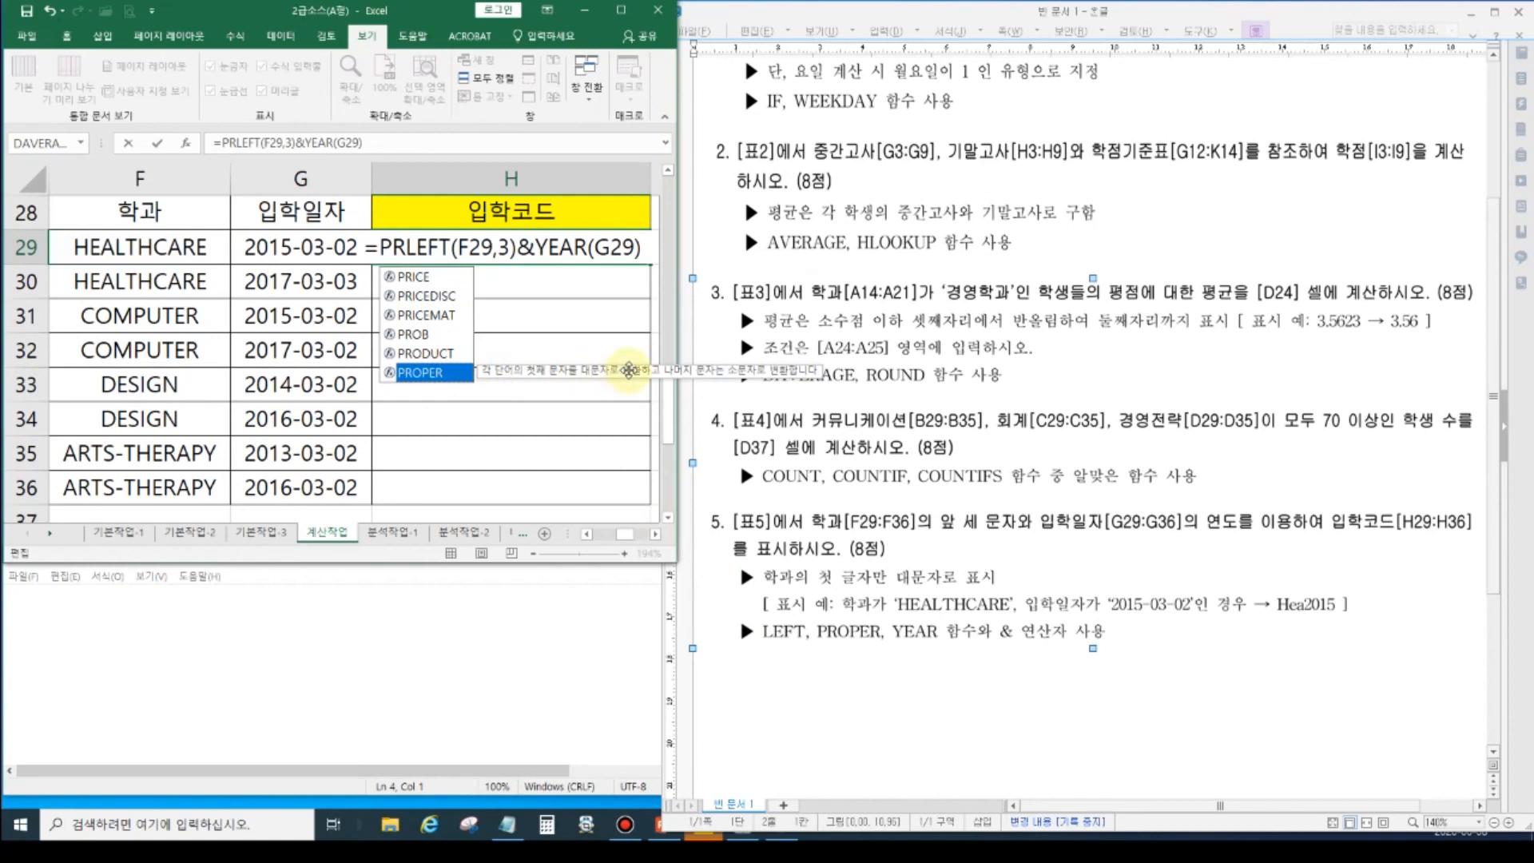
pyautogui.doubleClick(442, 372)
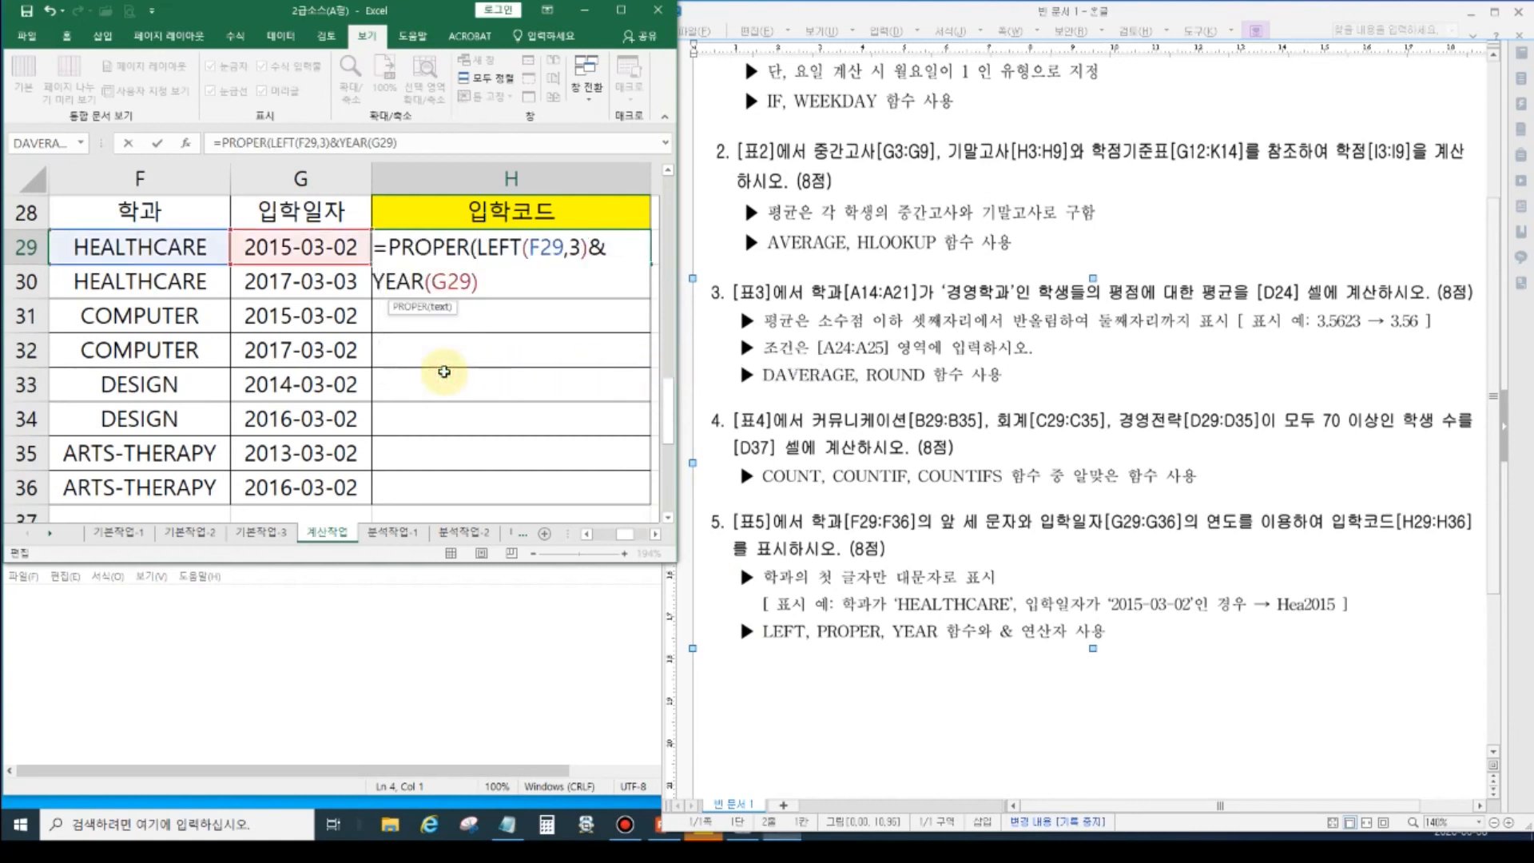
pyautogui.click(489, 287)
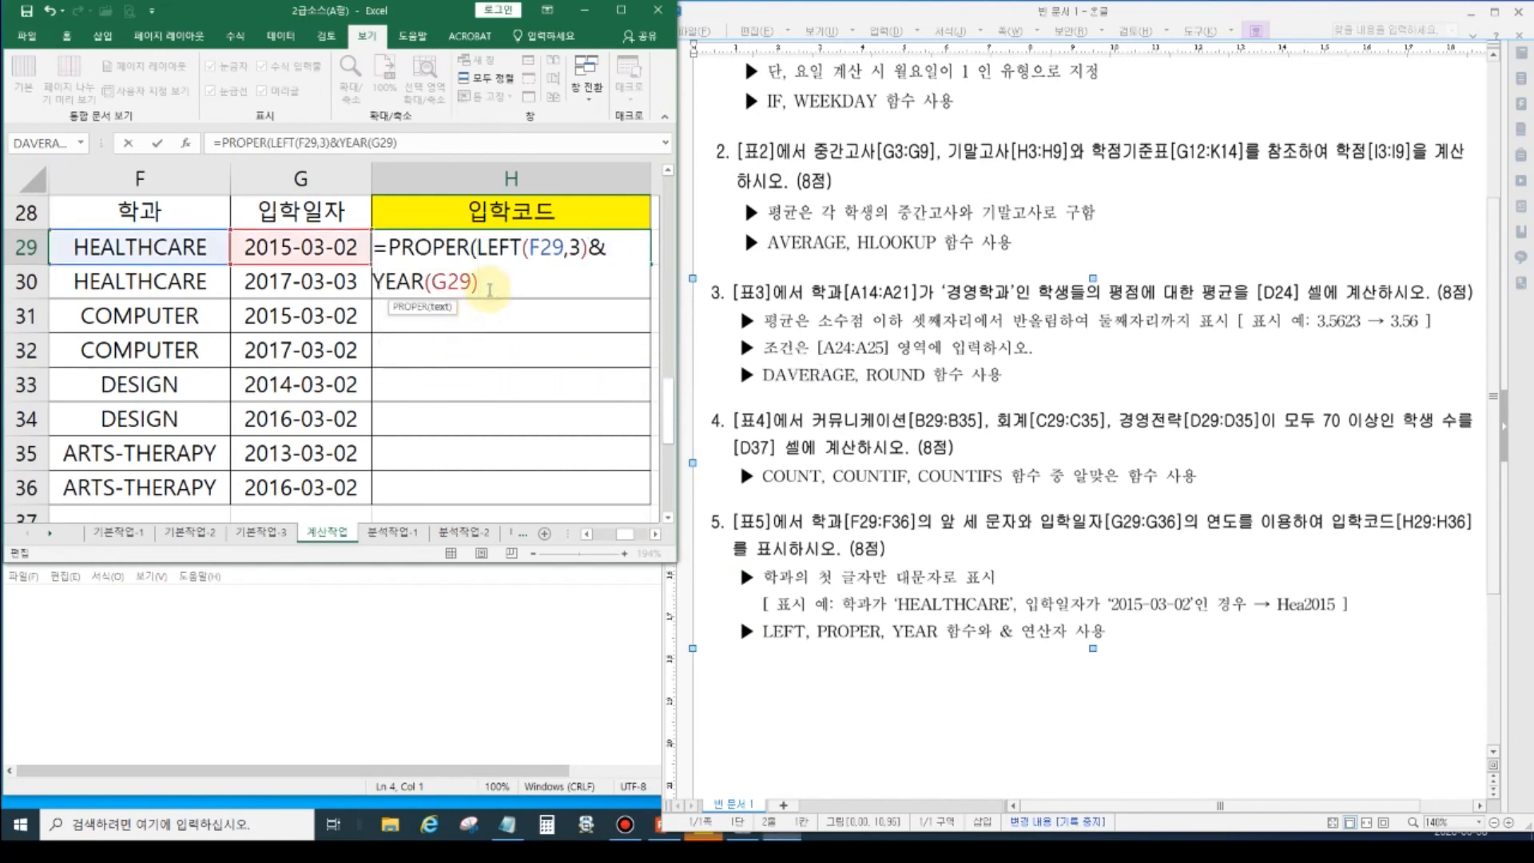
pyautogui.write(')')
pyautogui.press('Return')
# - Change H29 to =PROPER(LEFT(F29,3))&YEAR(G29) so PROPER encloses only LEFT, and fill the formula down through H36
pyautogui.click(478, 251)
pyautogui.doubleClick(478, 250)
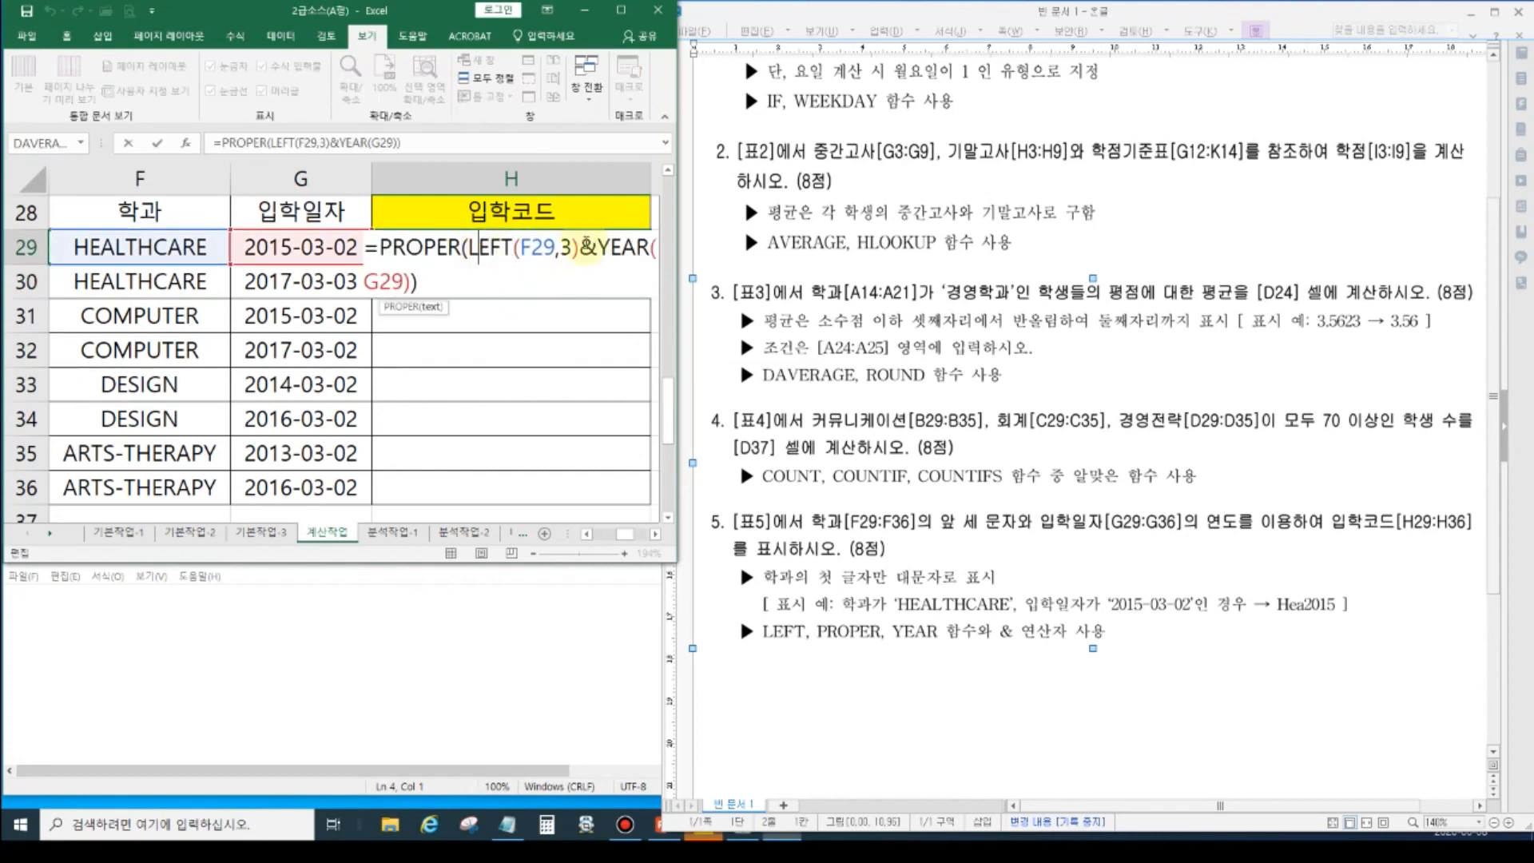
pyautogui.click(579, 253)
pyautogui.write(')')
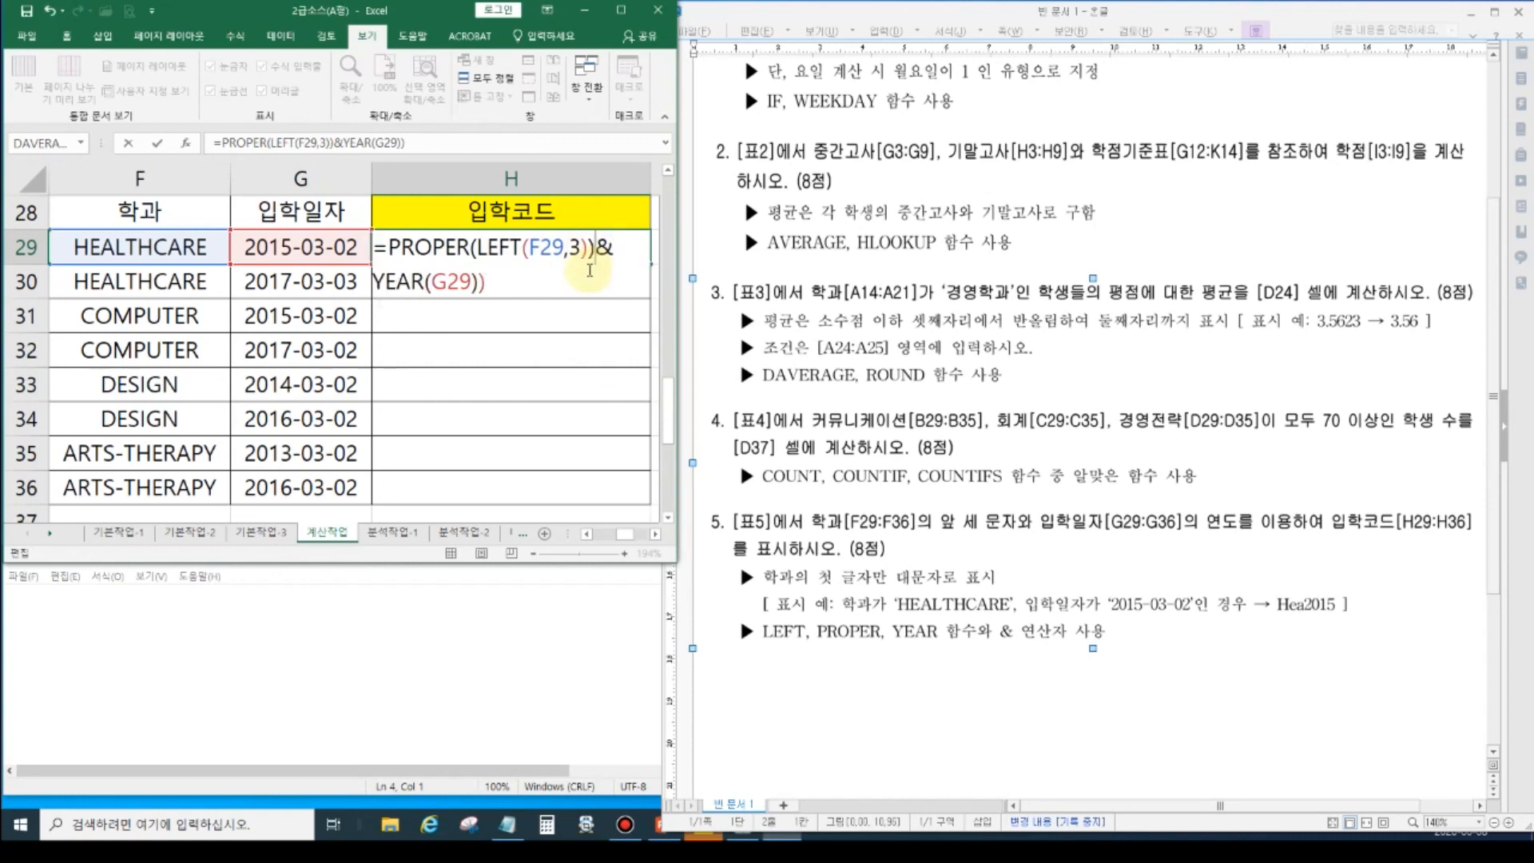
pyautogui.click(505, 274)
pyautogui.press('BackSpace')
pyautogui.press('Return')
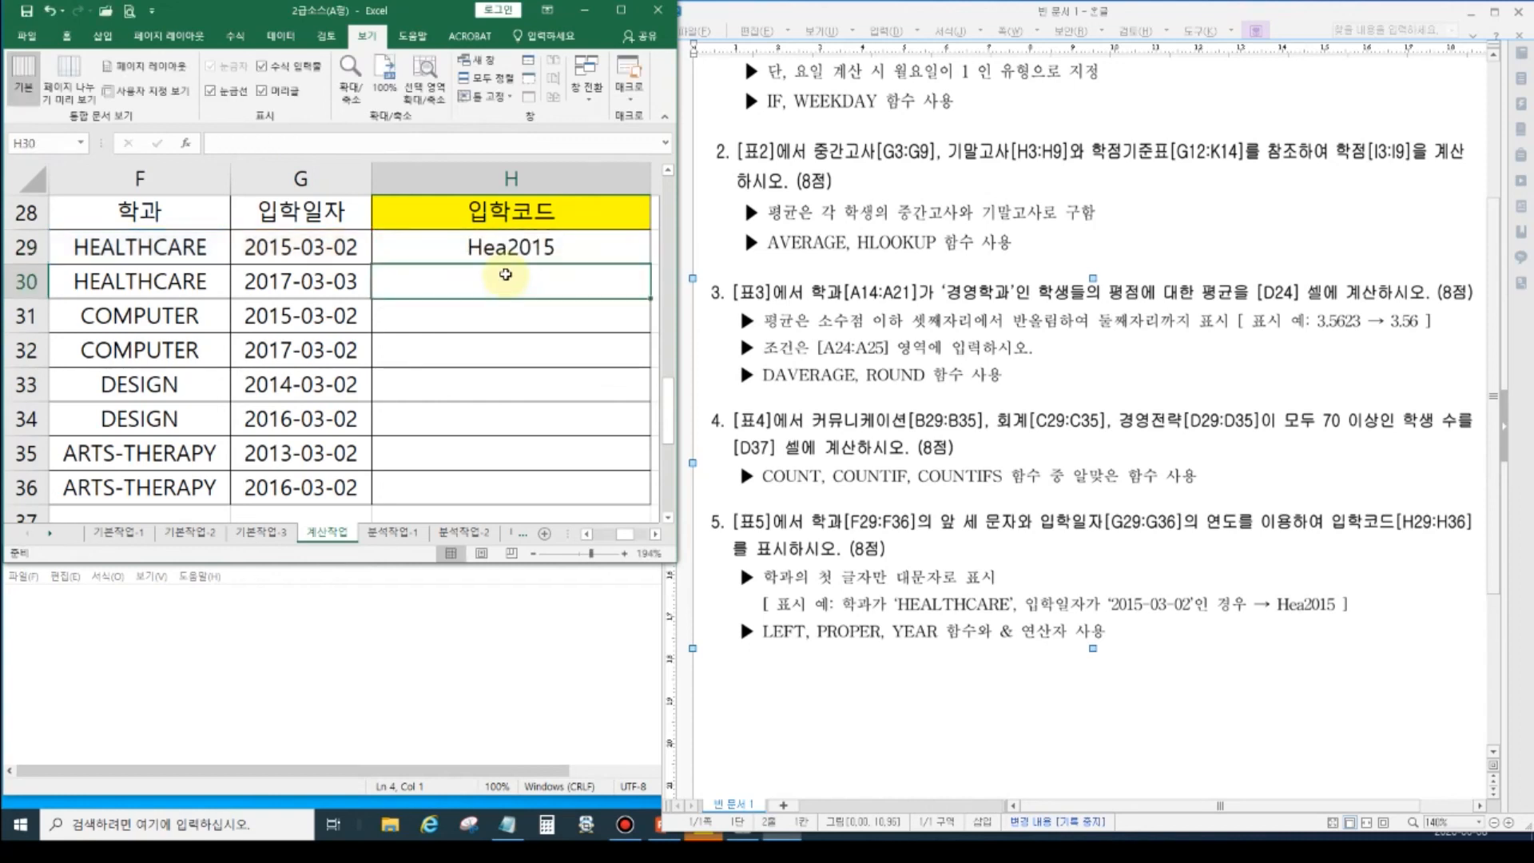
pyautogui.click(575, 249)
pyautogui.moveTo(651, 264); pyautogui.dragTo(610, 351)
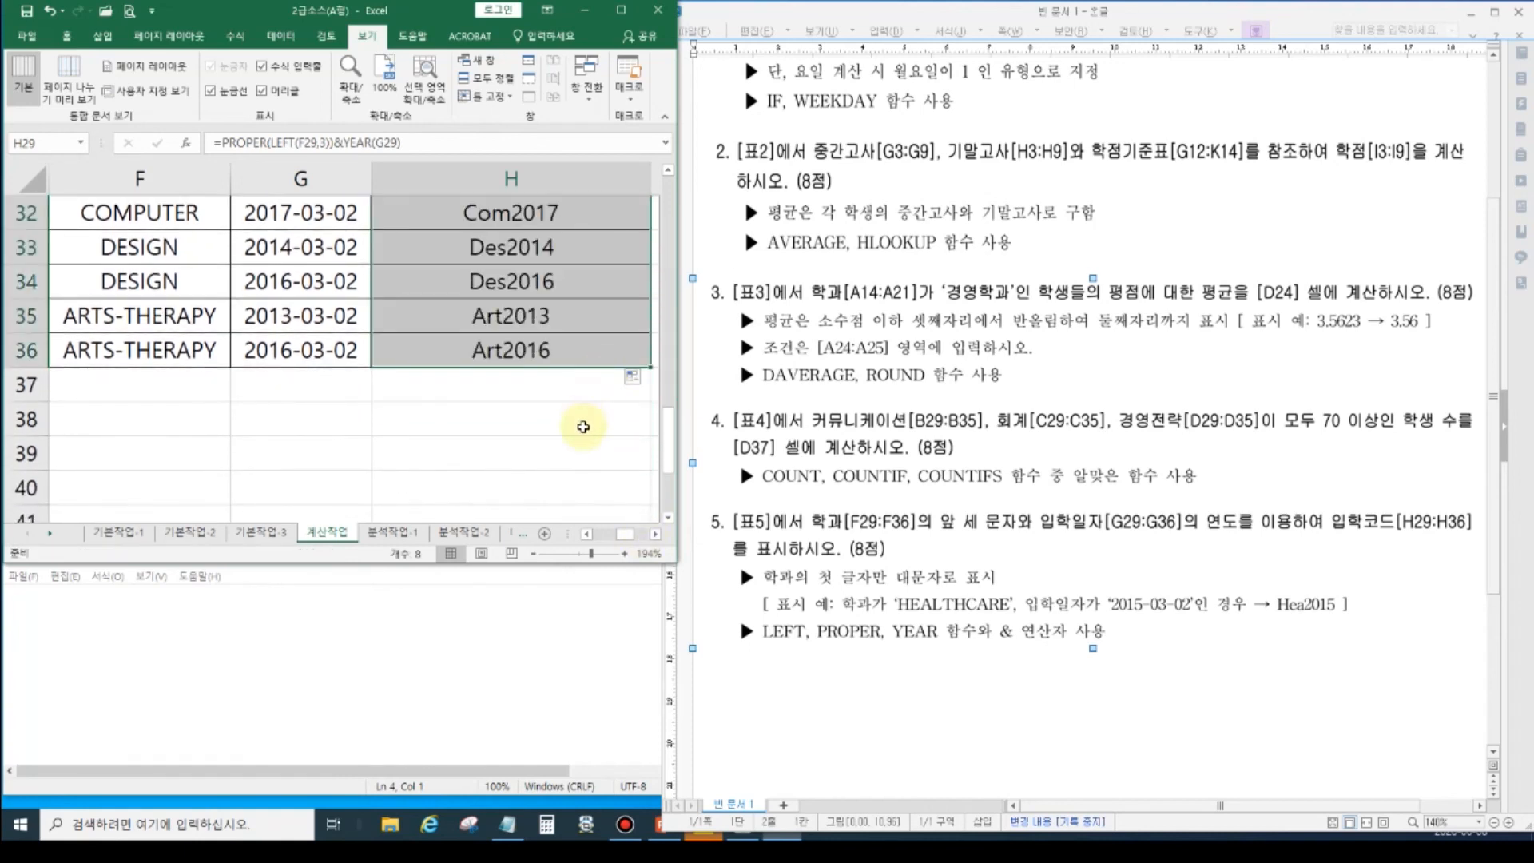
# - Copy H29's complete formula into the note in Notepad, on a line beneath a new heading 5
pyautogui.scroll(2, 583, 427)
pyautogui.click(527, 323)
pyautogui.moveTo(402, 143); pyautogui.dragTo(124, 143)
pyautogui.hotkey('ctrl', 'c')
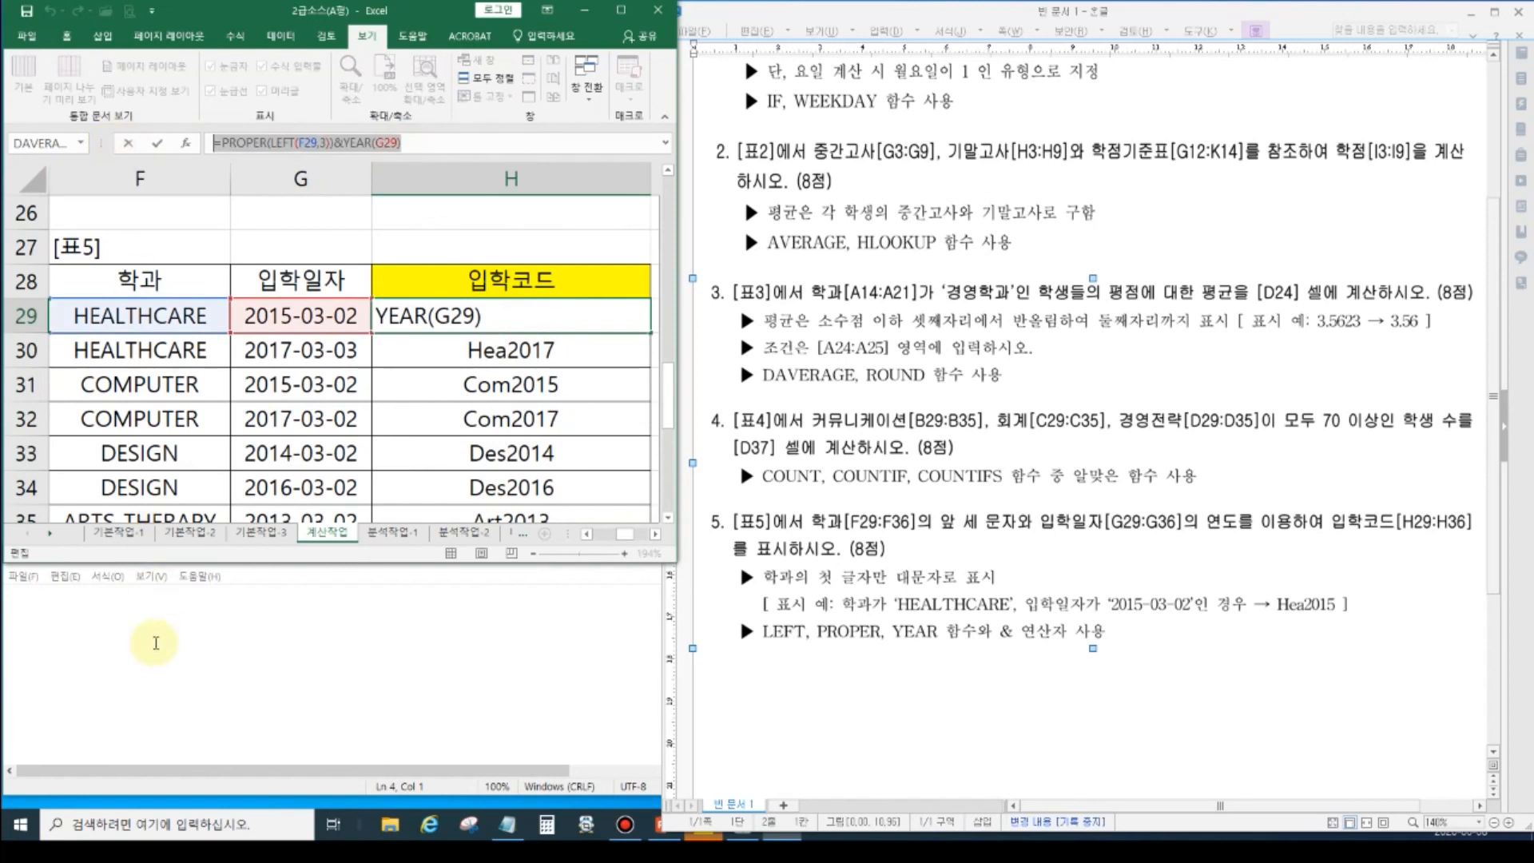
pyautogui.click(155, 643)
pyautogui.press('Return')
pyautogui.write('5.')
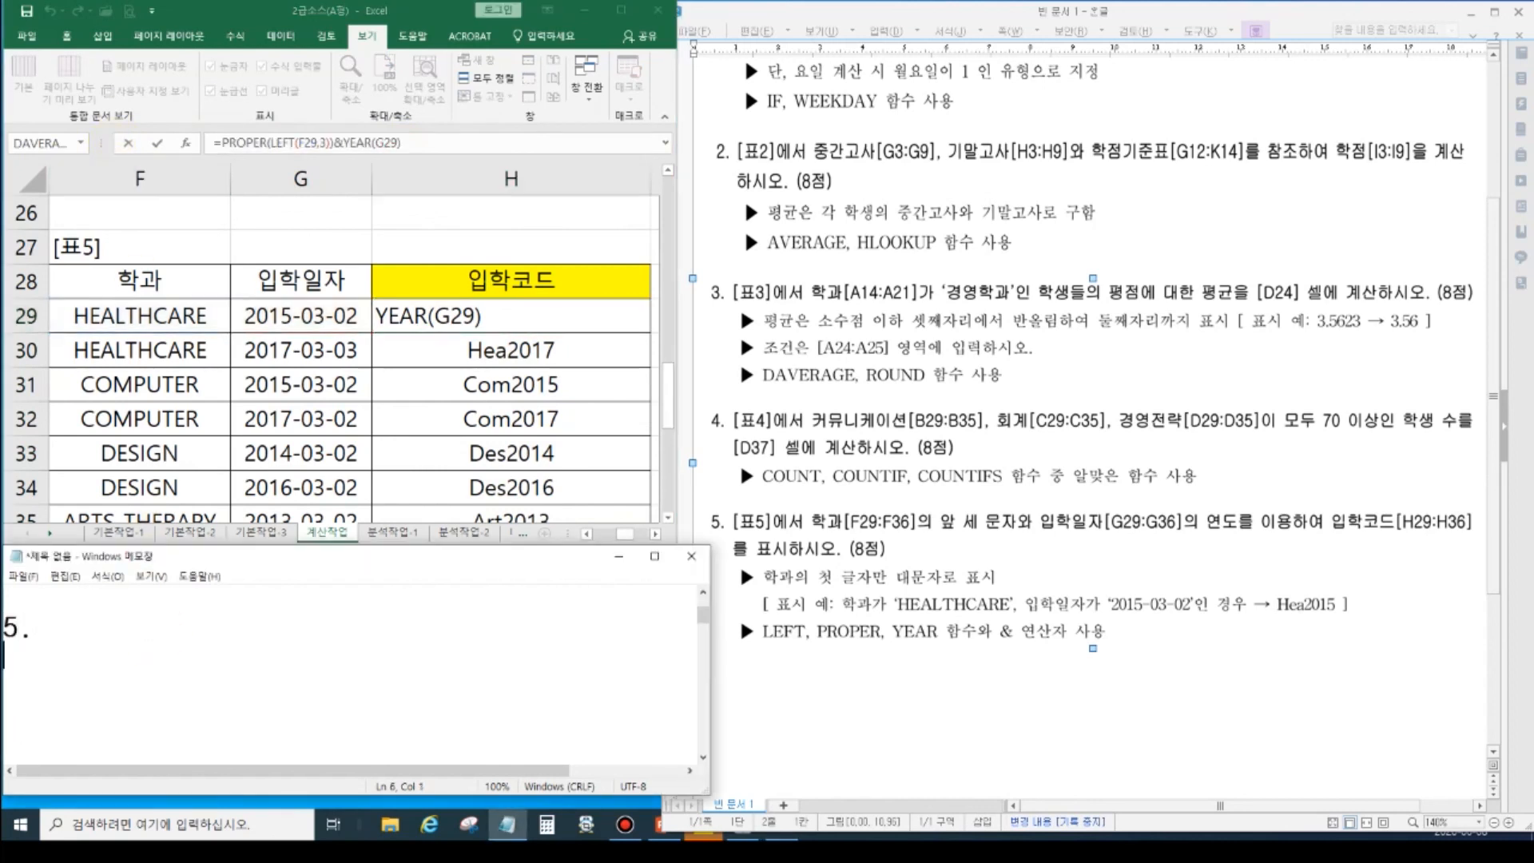
pyautogui.hotkey('ctrl', 'v')
pyautogui.click(139, 655)
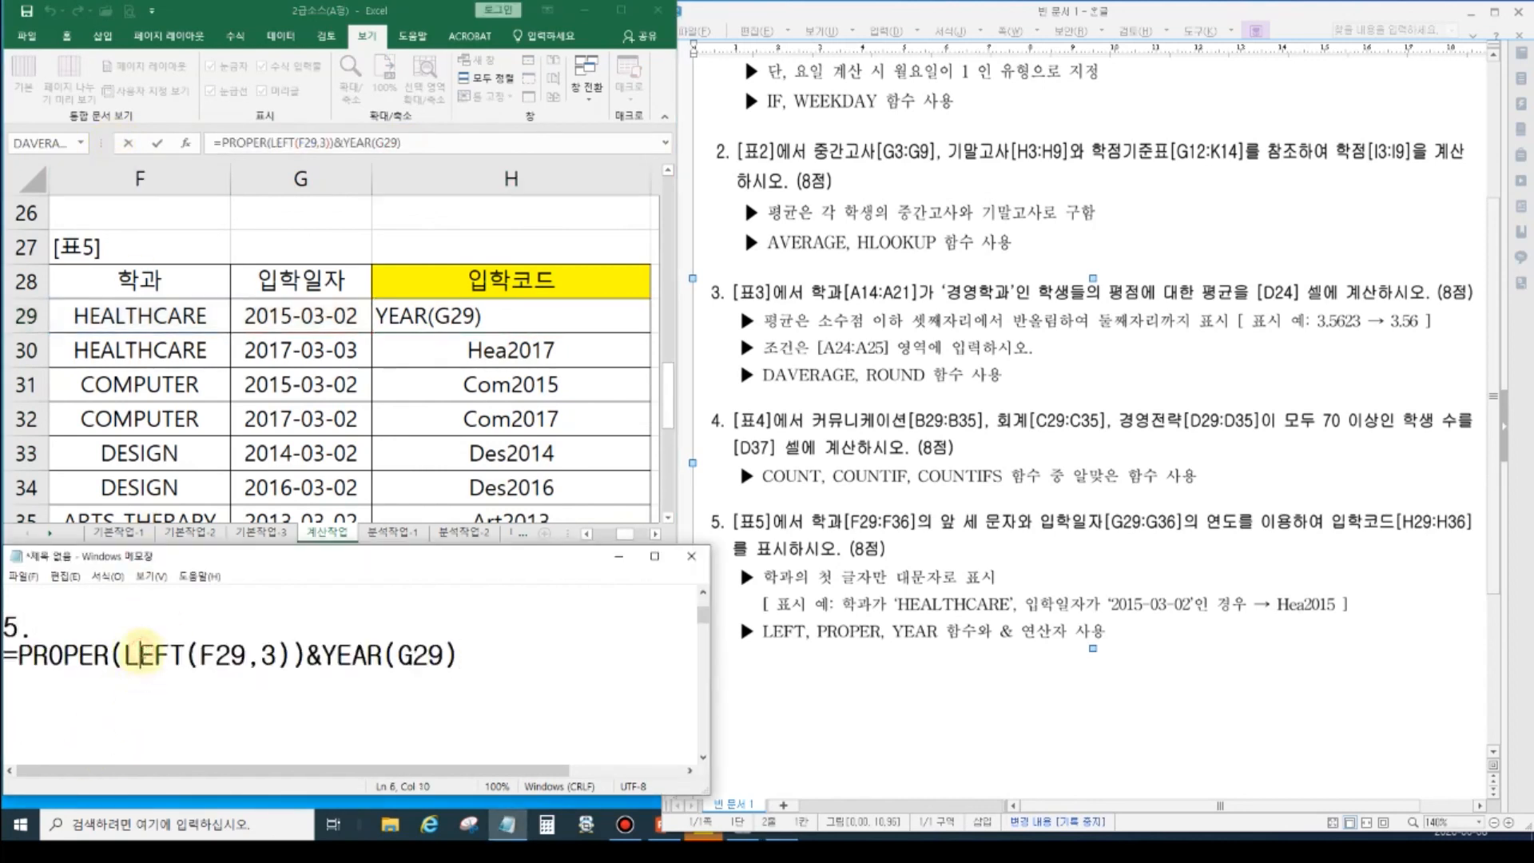
pyautogui.click(276, 655)
pyautogui.doubleClick(314, 657)
pyautogui.click(310, 660)
pyautogui.click(424, 657)
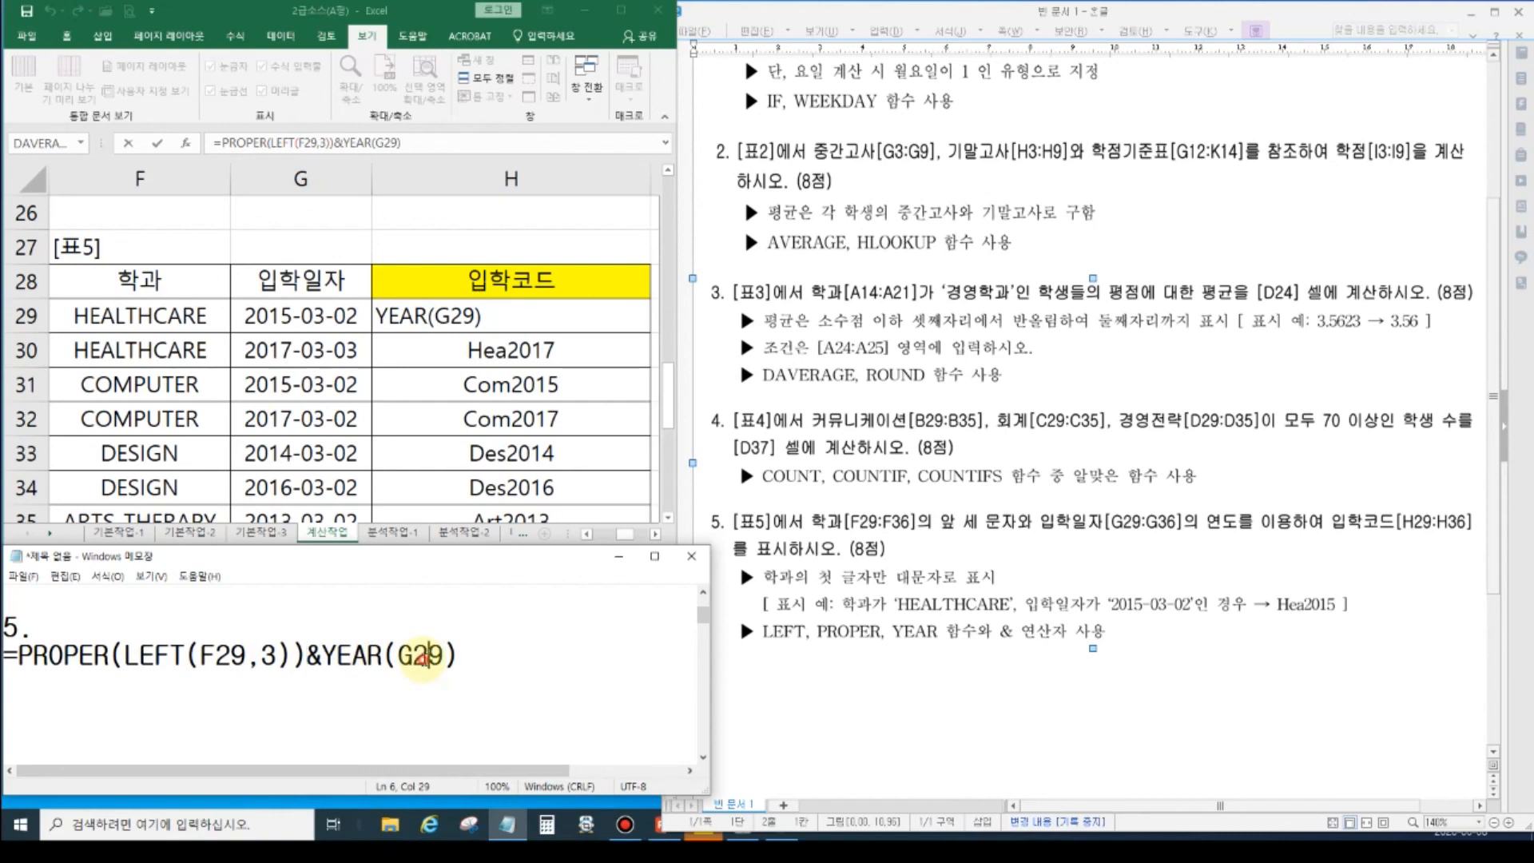